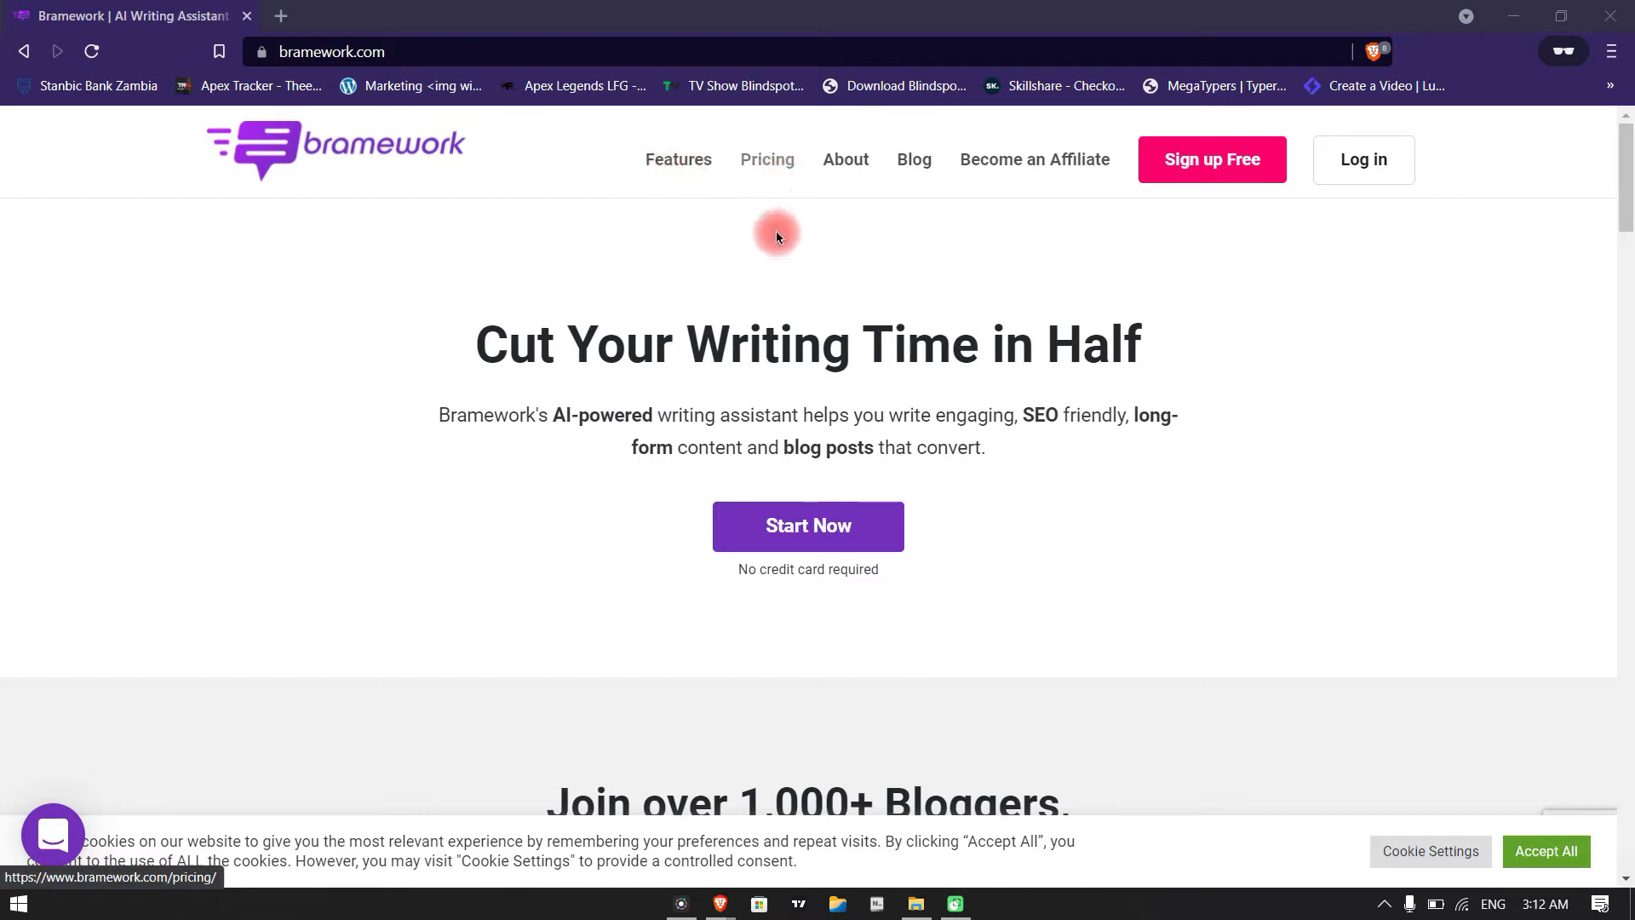
Look over the Bramework homepage and open its Features page
scroll(1124, 596, down, 2)
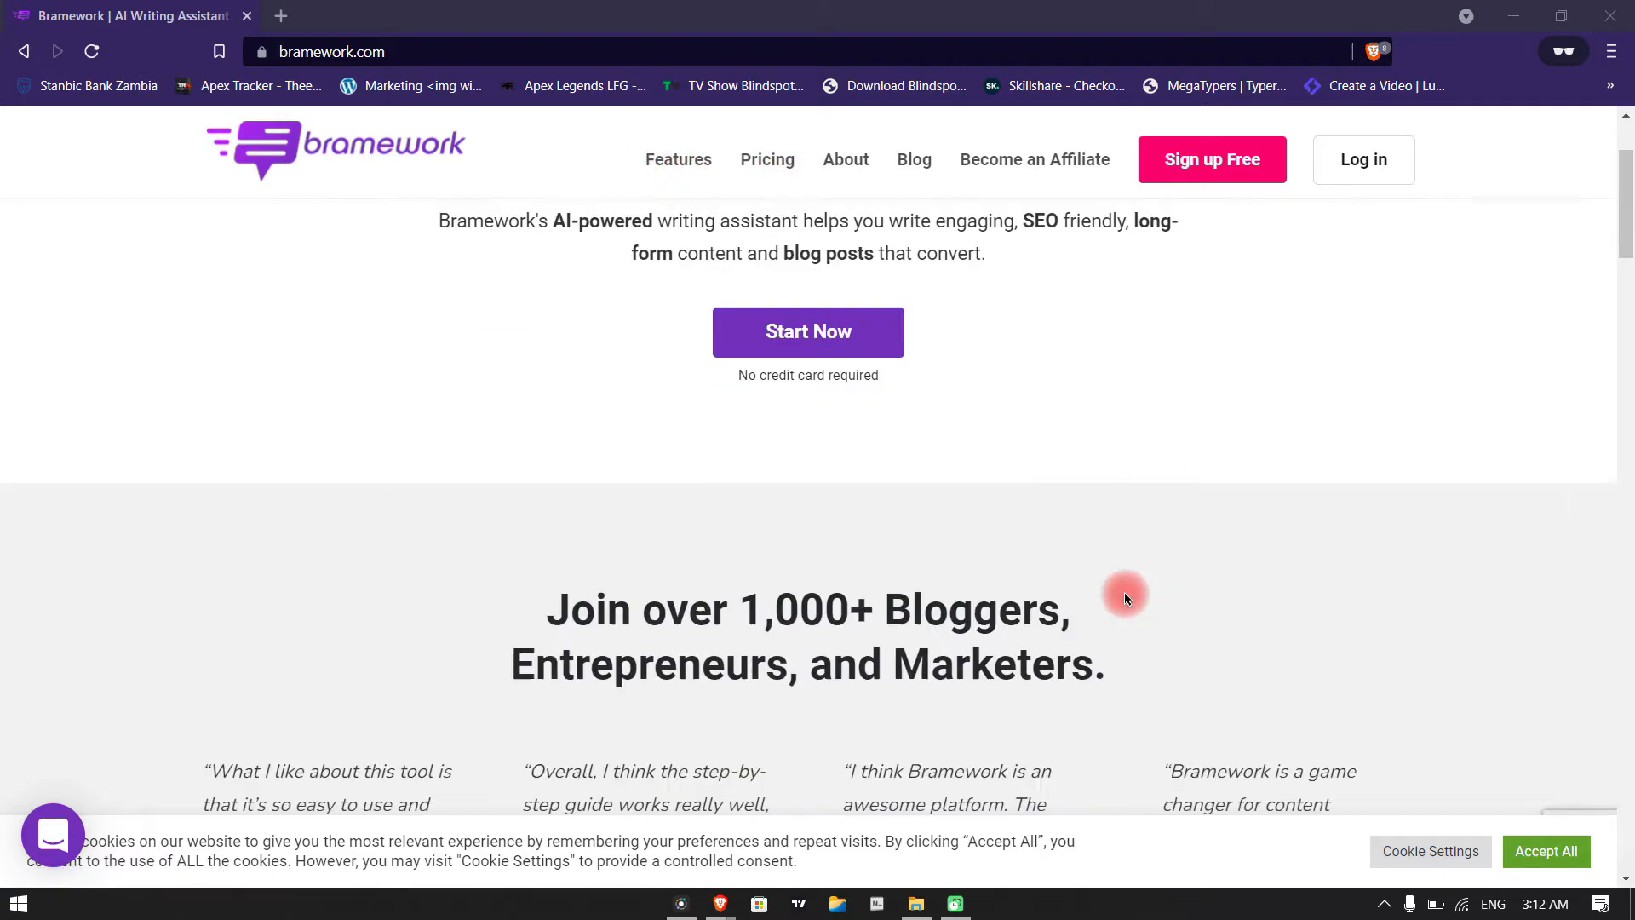
scroll(1124, 596, down, 2)
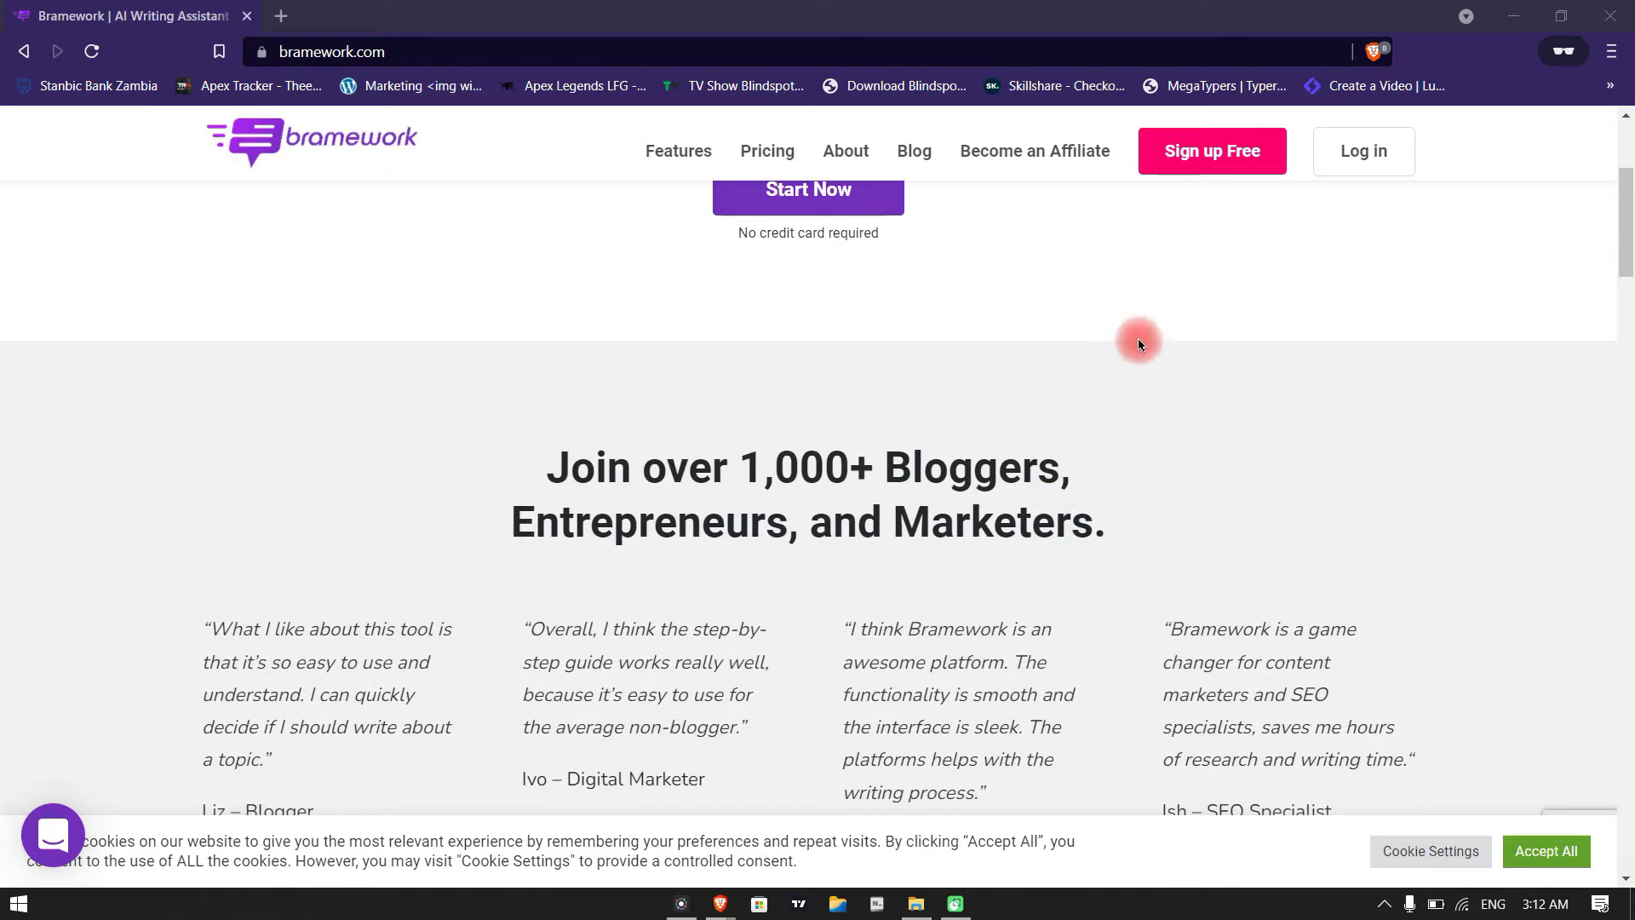
scroll(887, 445, up, 3)
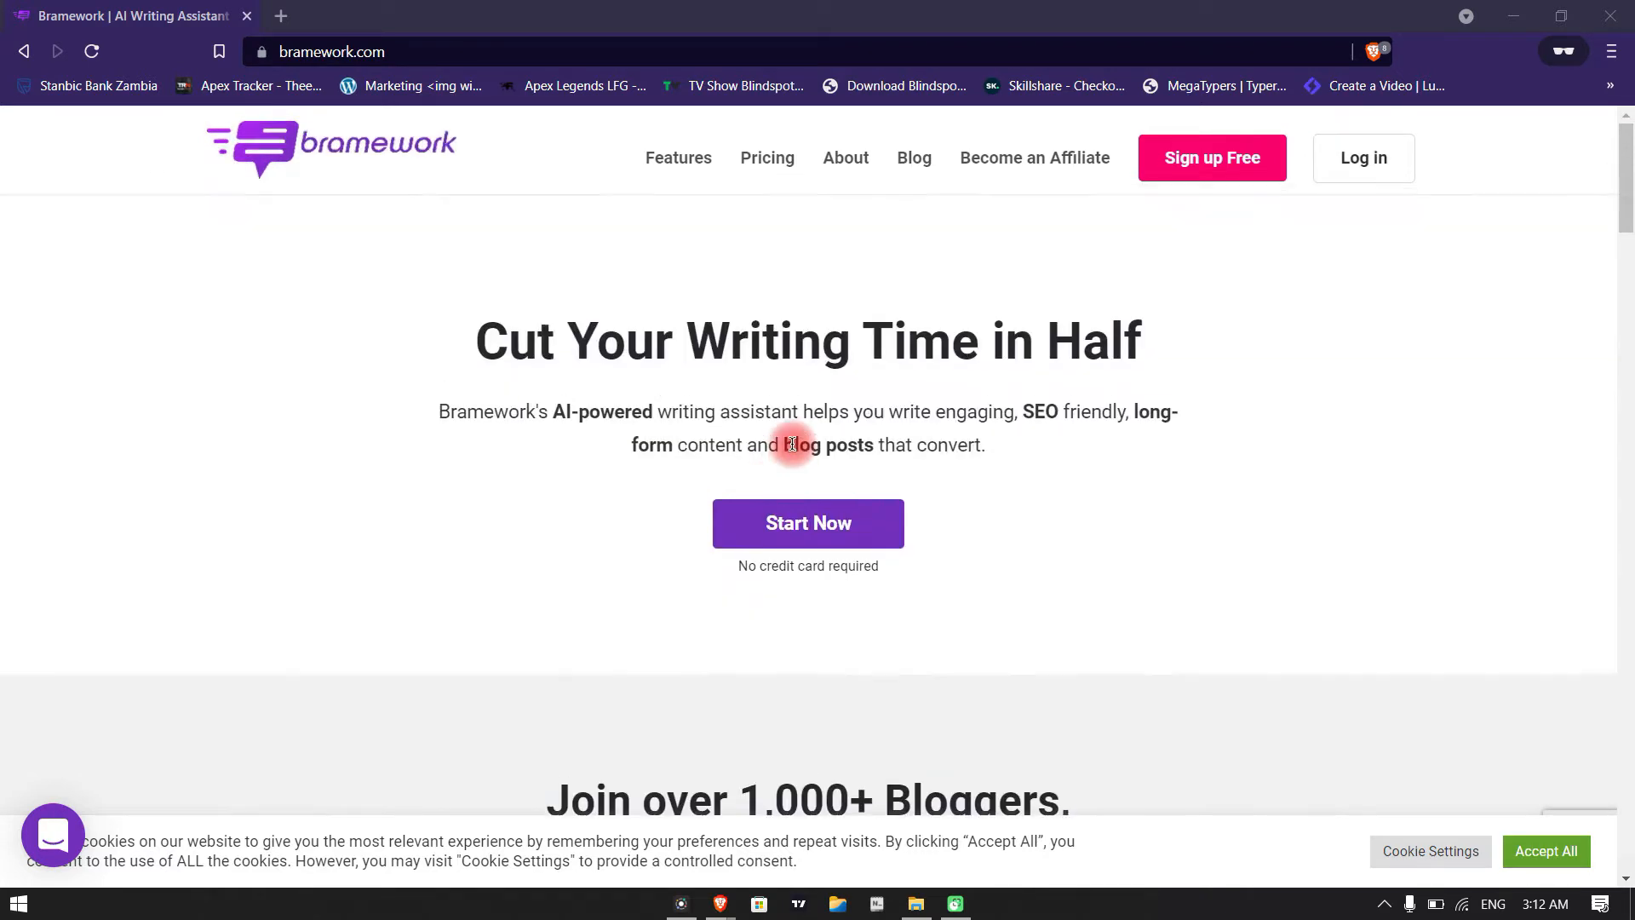
click(671, 152)
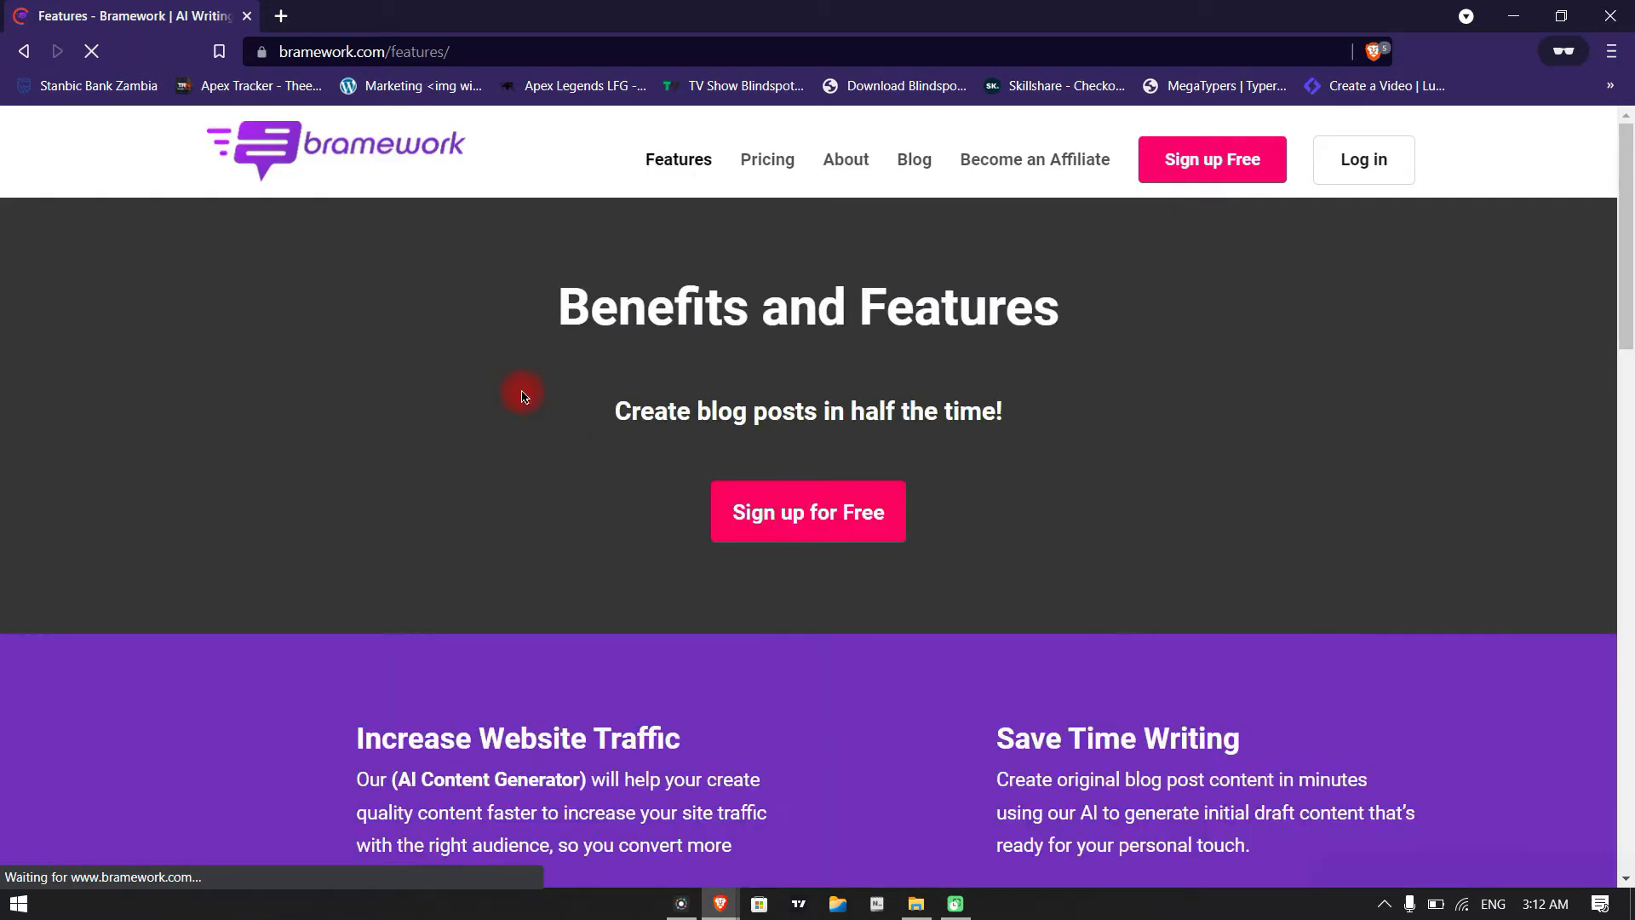
Read through the Features page from the benefits overview to the More Features section
scroll(654, 405, down, 3)
scroll(529, 502, down, 3)
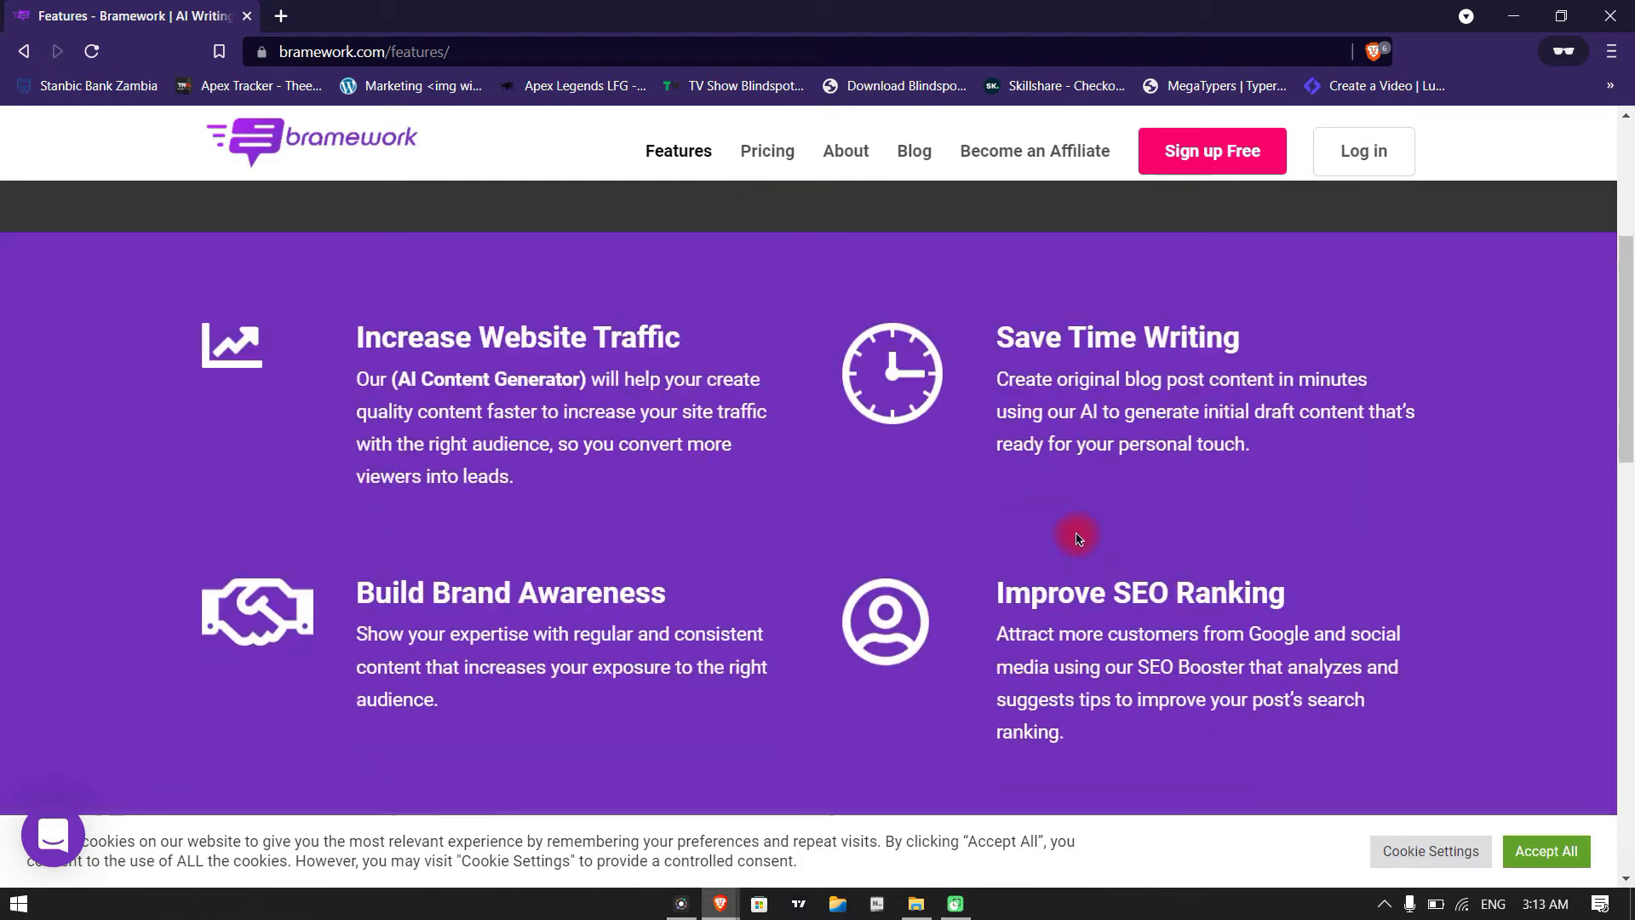
scroll(937, 511, down, 8)
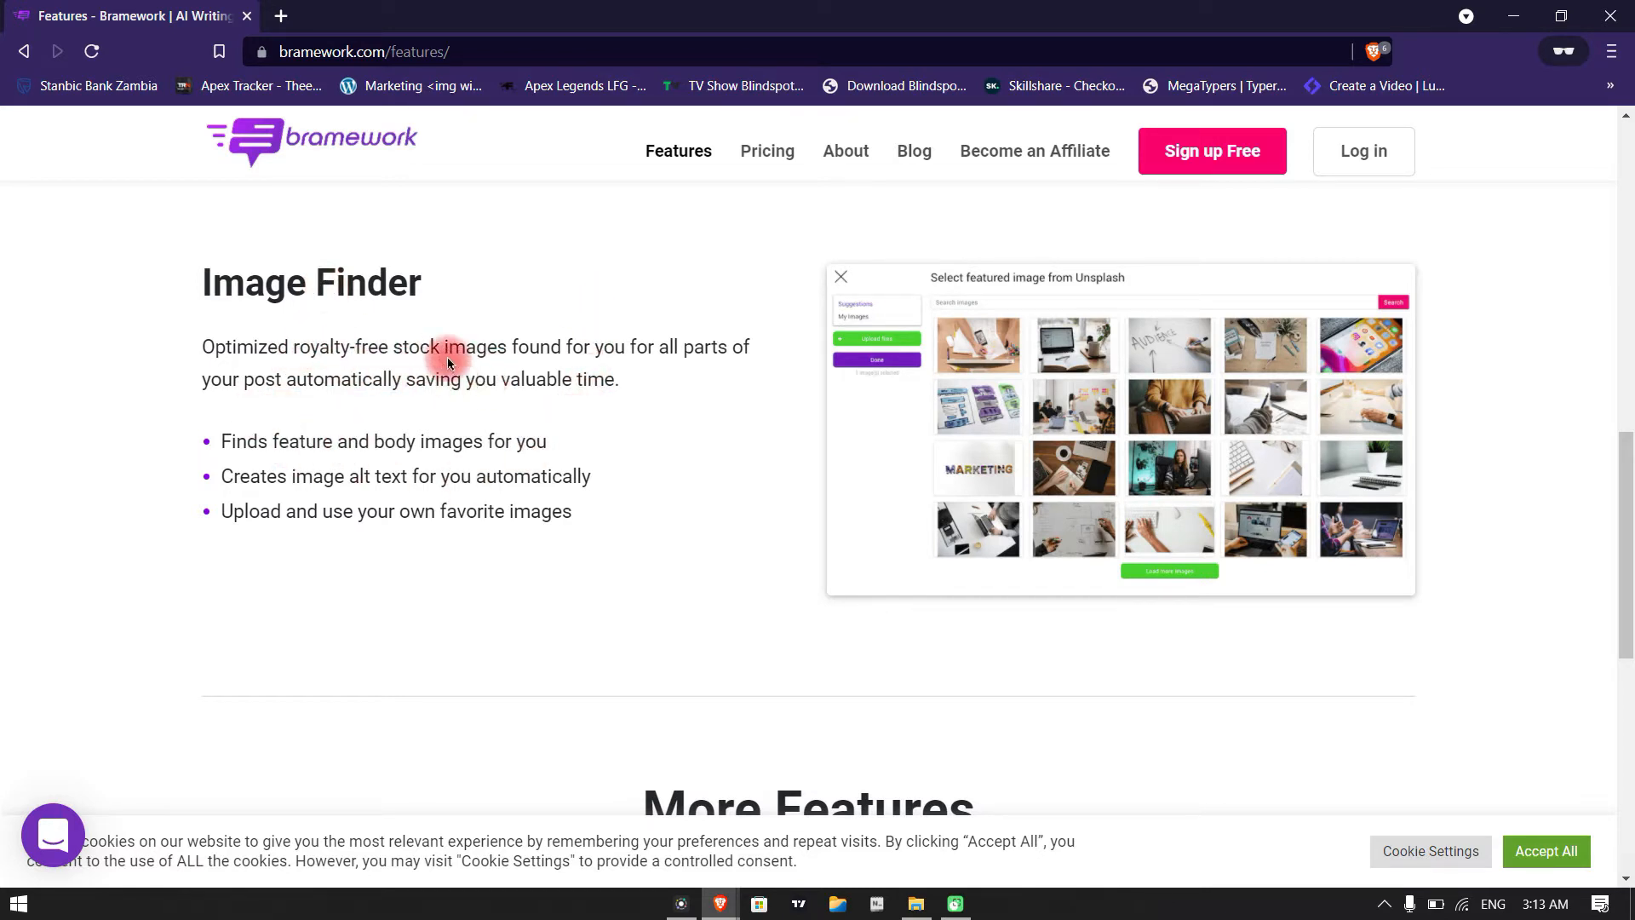
scroll(621, 409, down, 5)
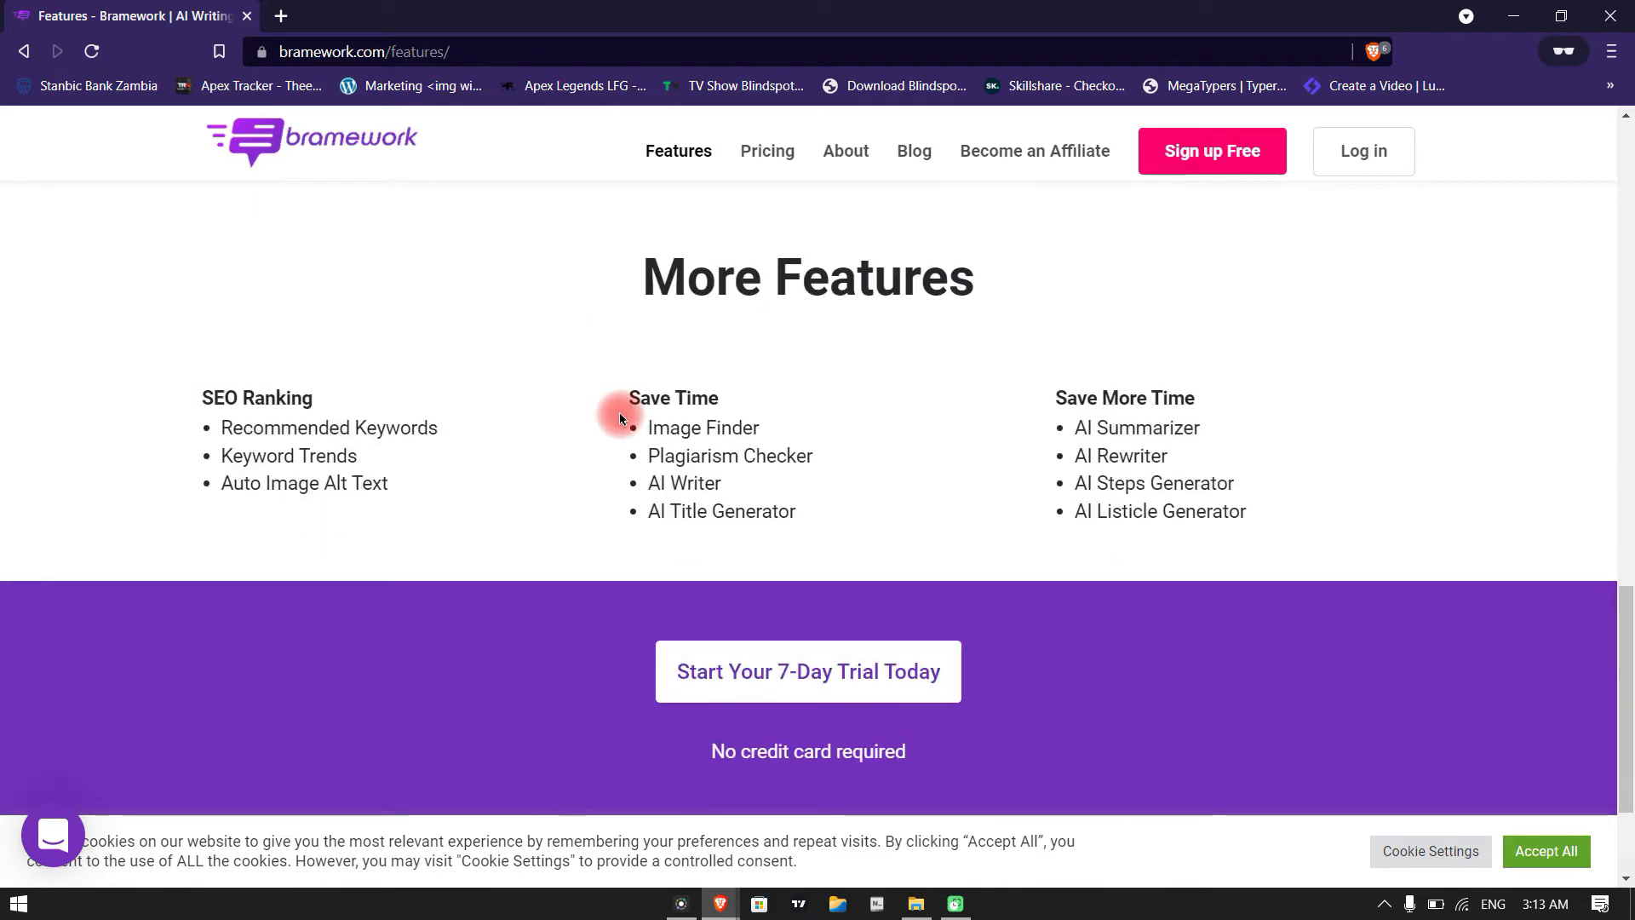
Examine the SEO Ranking and Save Time lists under More Features, highlighting the Plagiarism Checker and AI Writer entries
drag(201, 377, 371, 428)
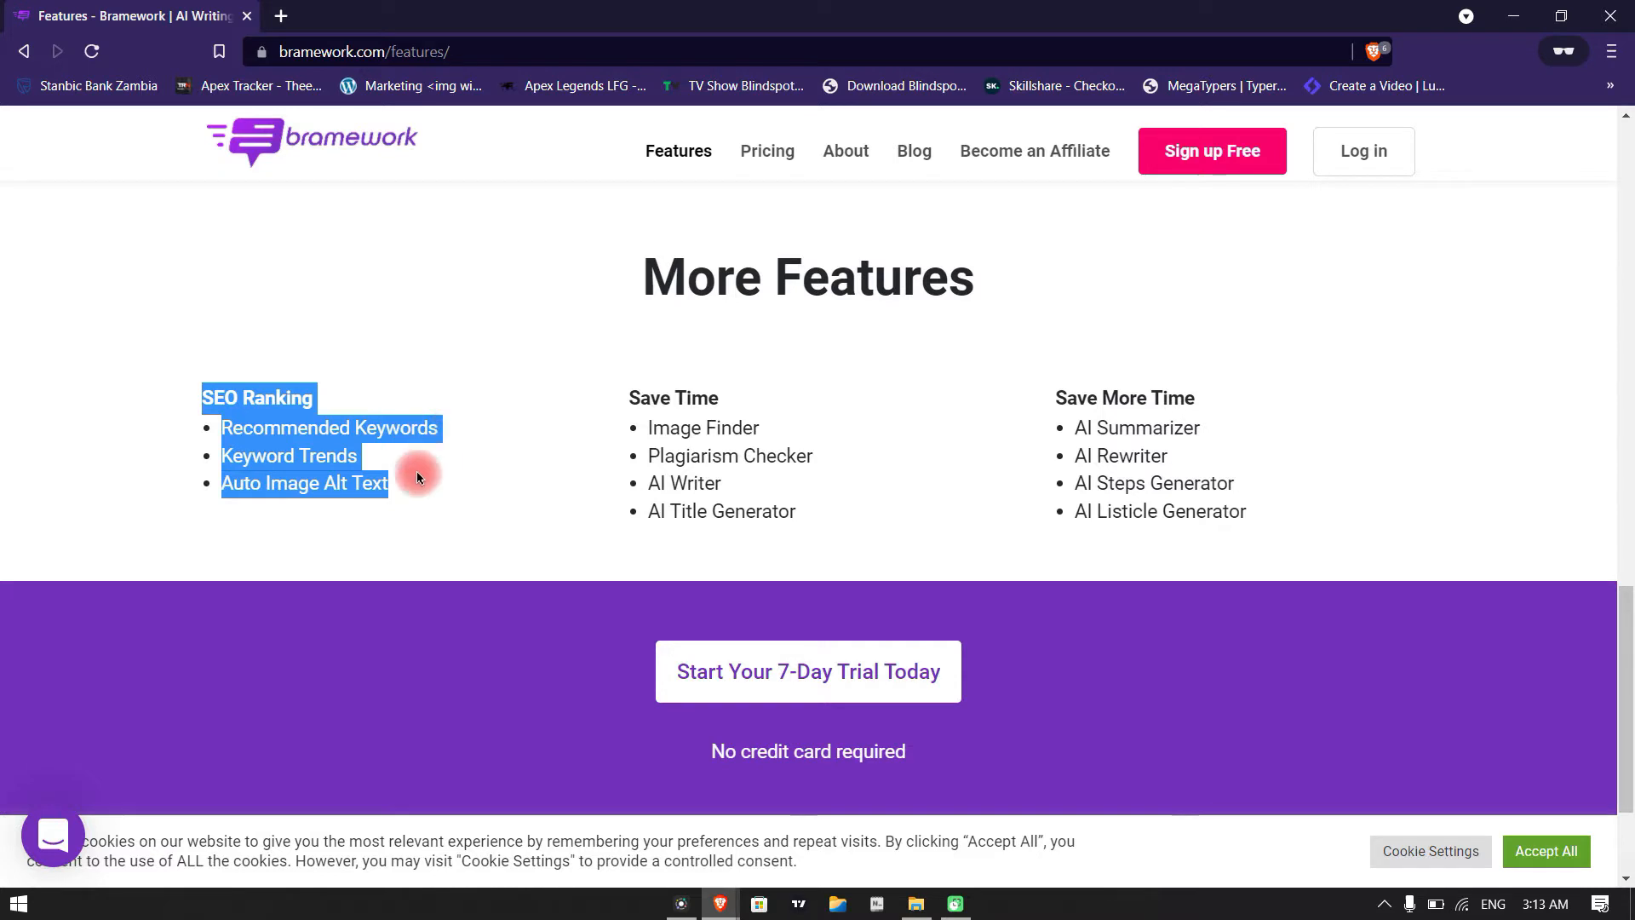
click(283, 492)
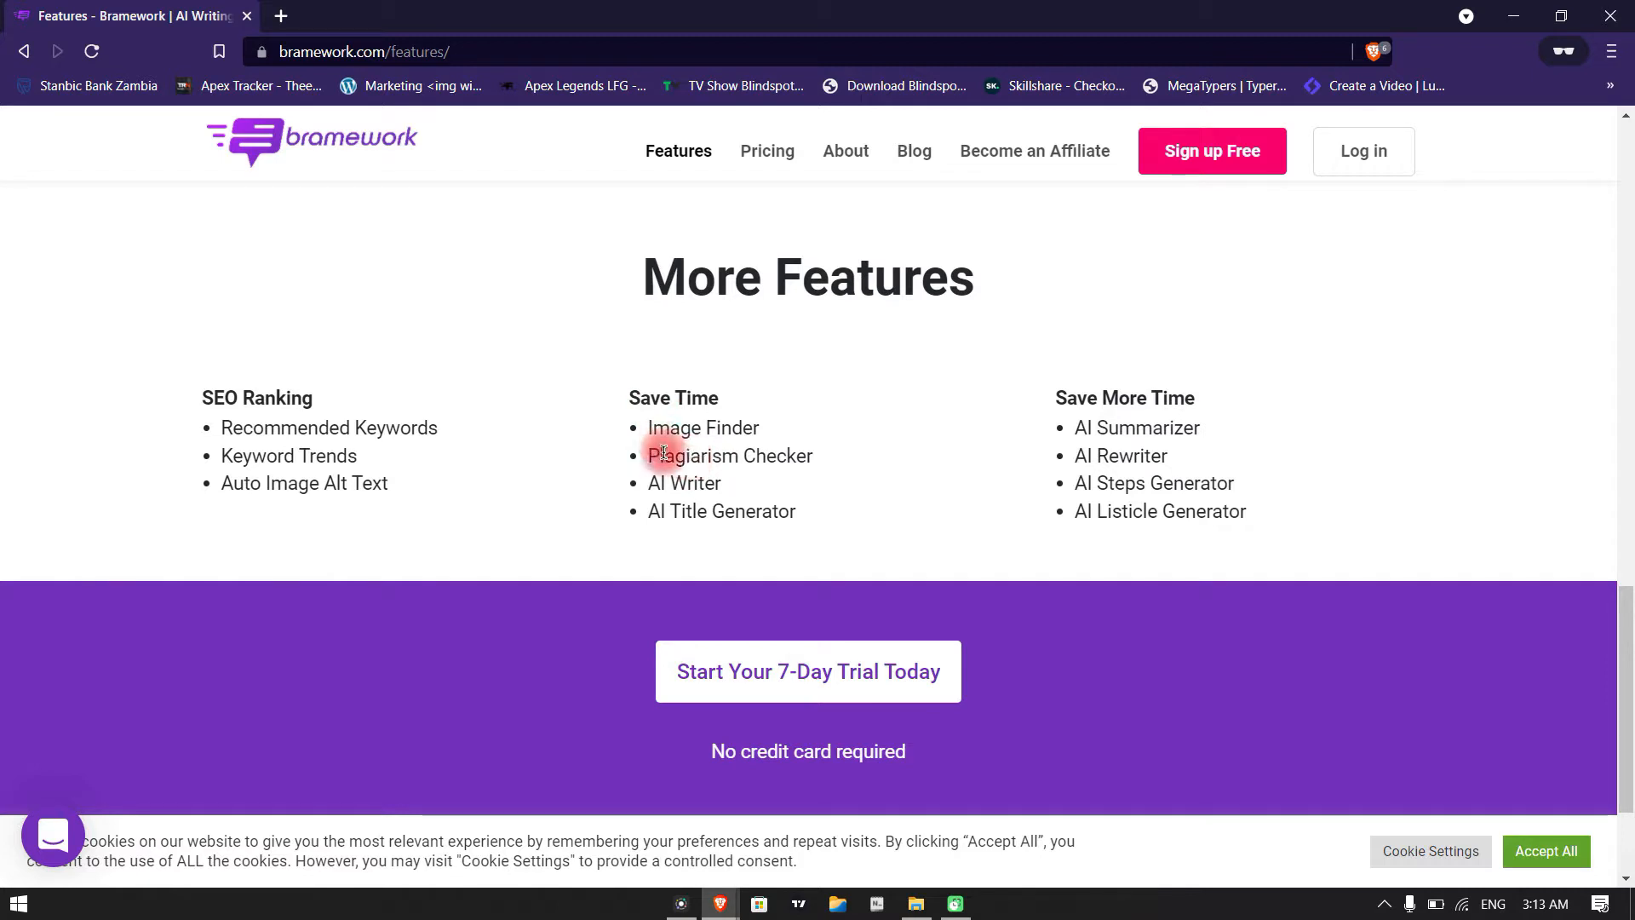
drag(649, 462, 745, 457)
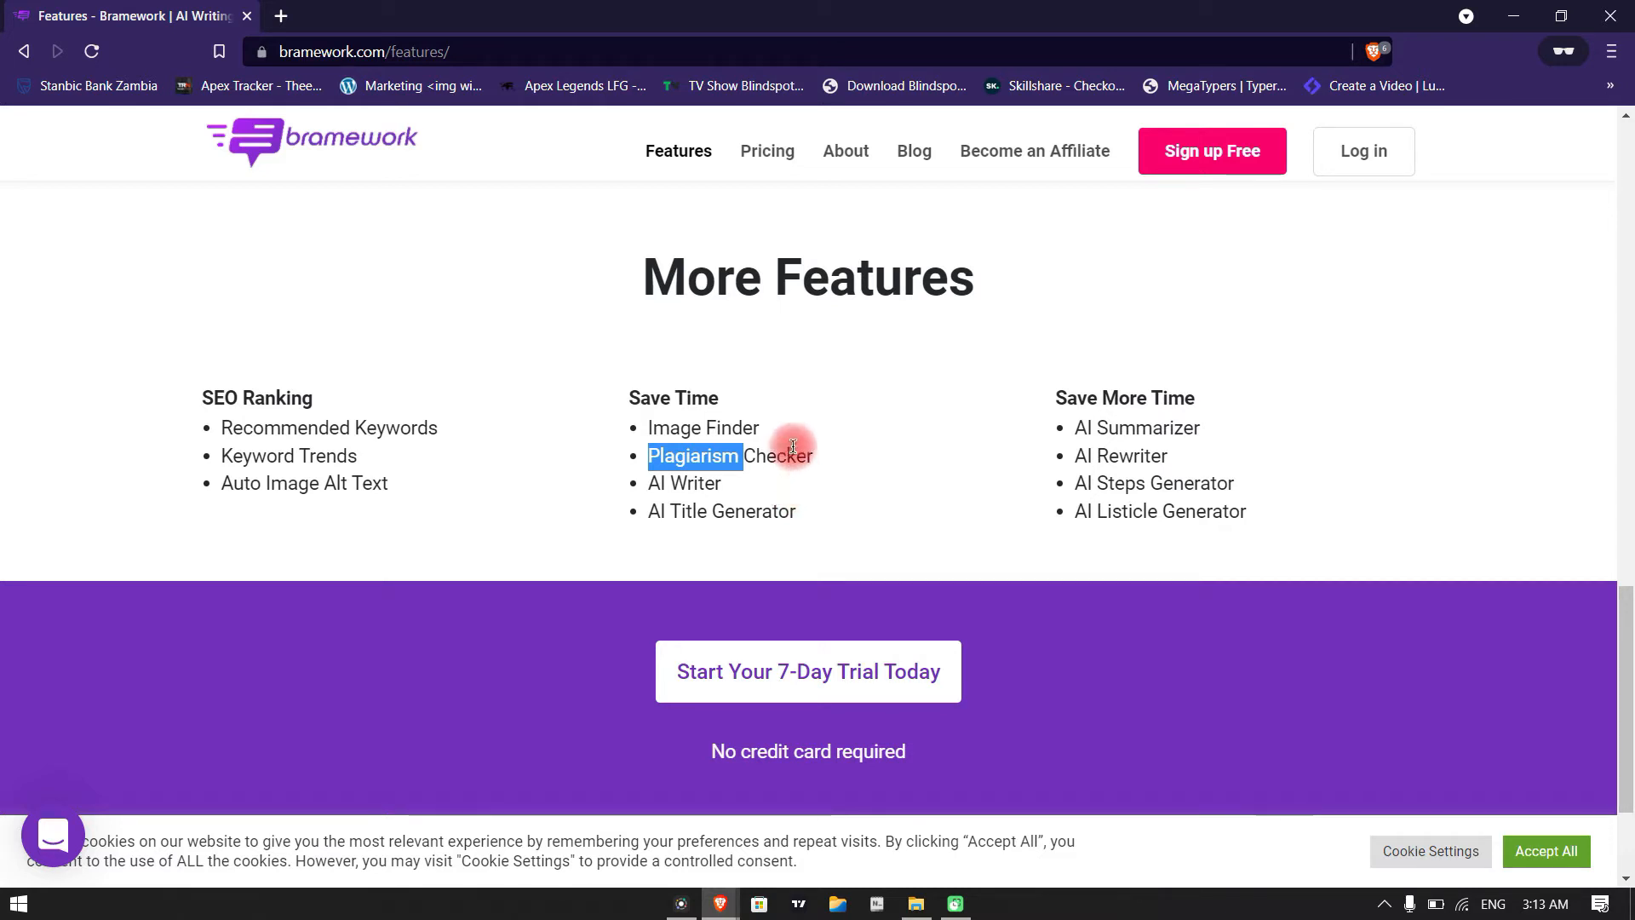
double_click(653, 483)
drag(709, 484, 772, 504)
click(771, 498)
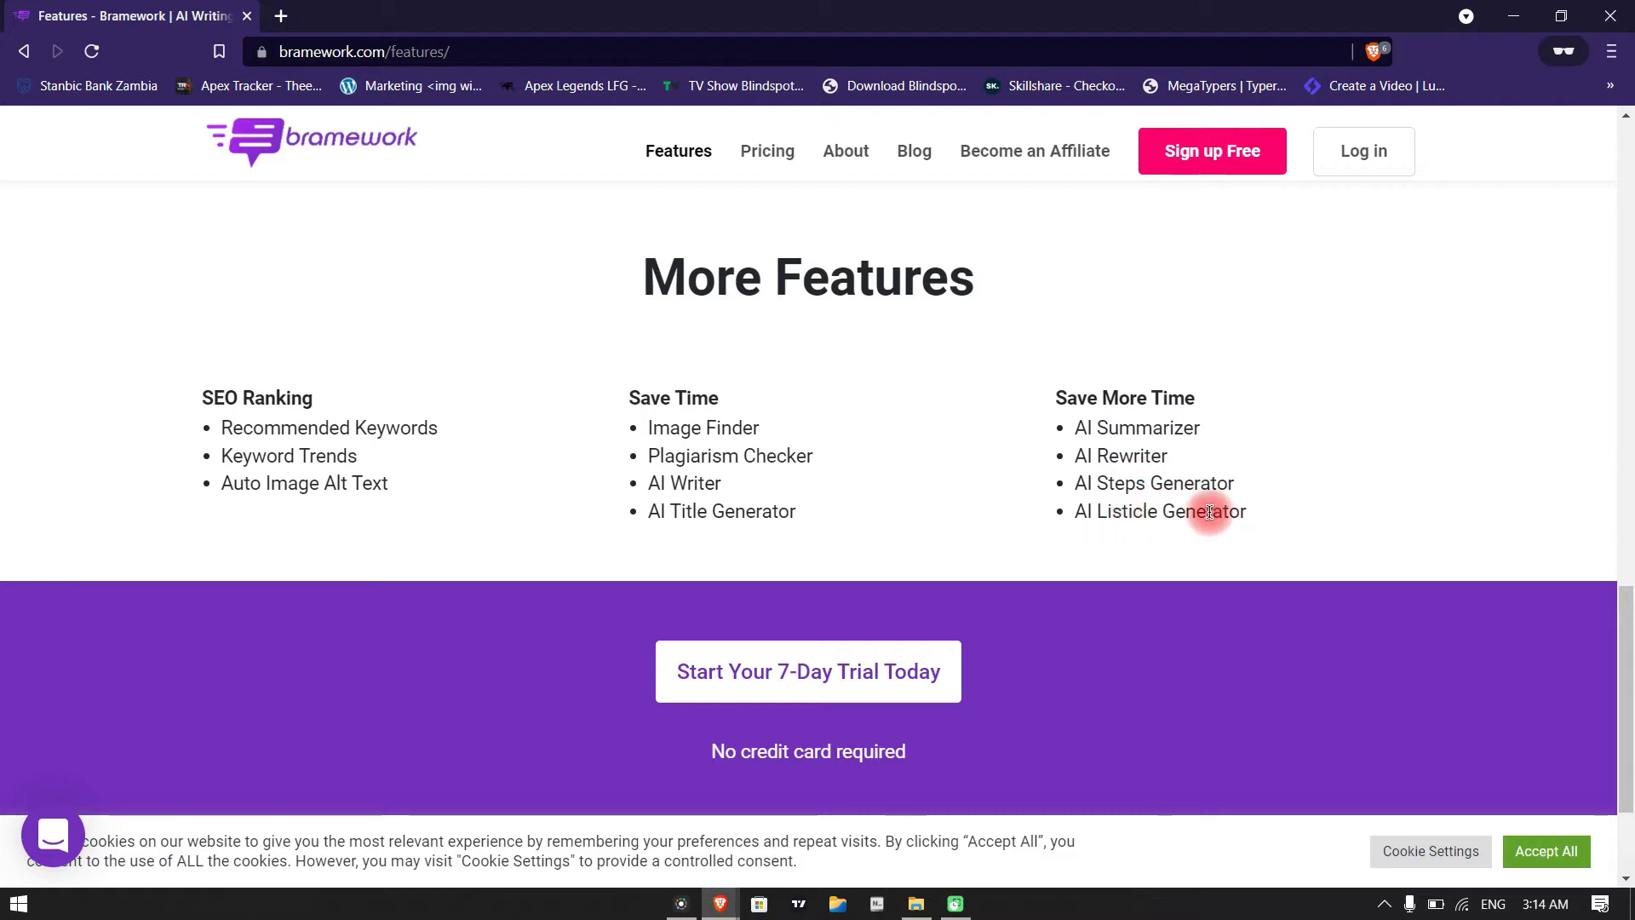
Examine the 7-day trial offer and its credit card note, plus the footer of the Features page
drag(698, 756, 930, 764)
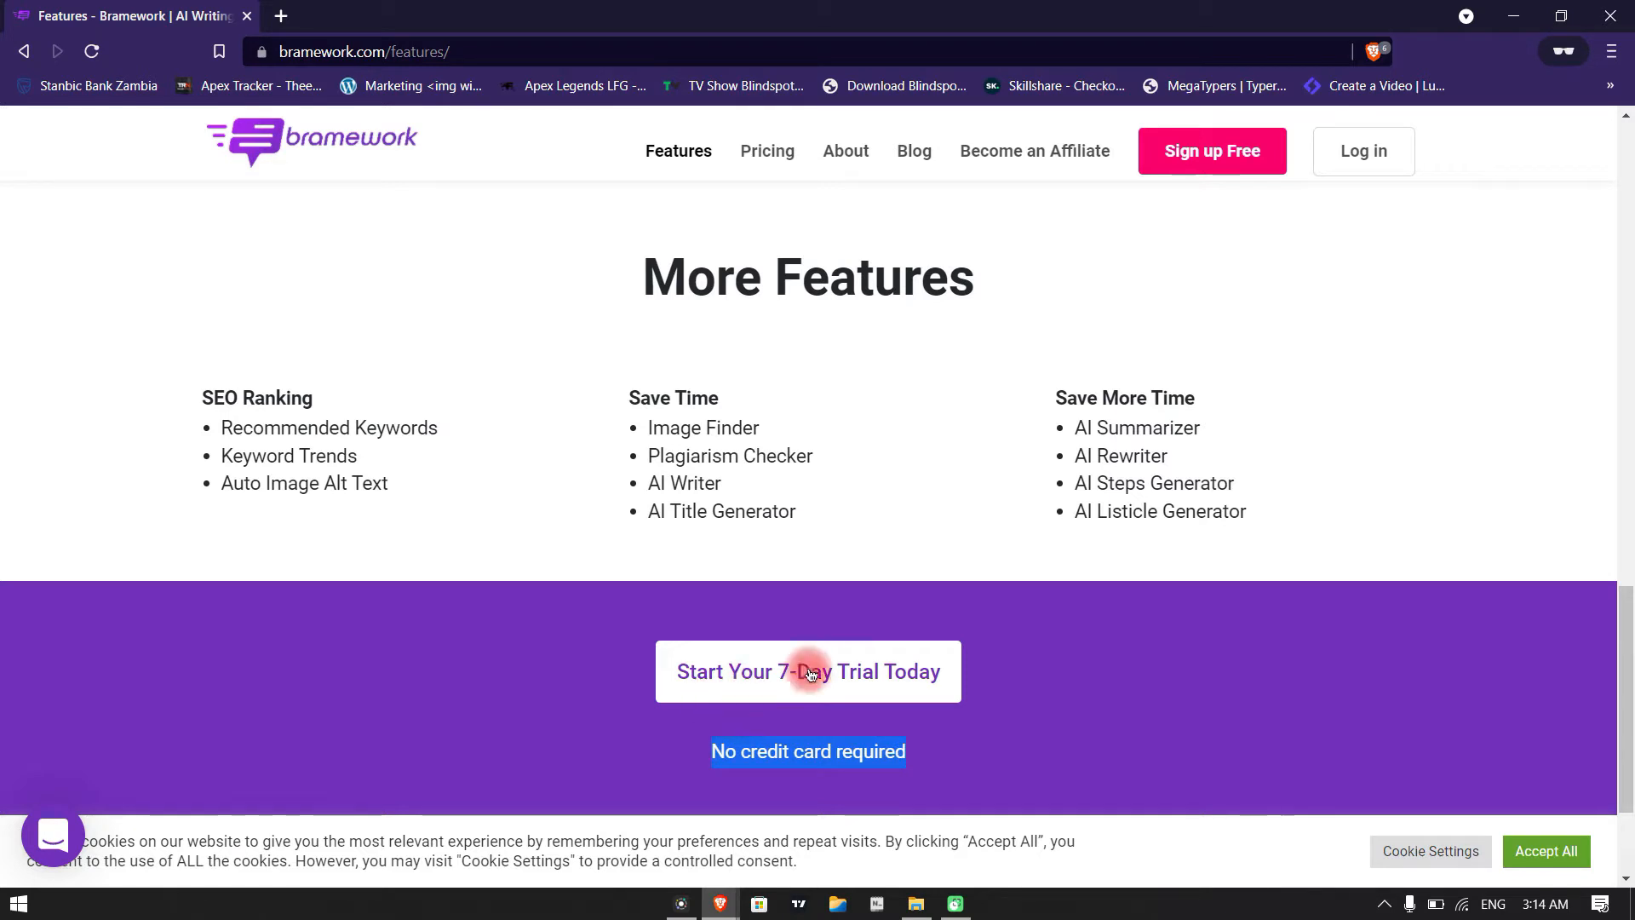
scroll(1048, 649, up, 5)
scroll(1093, 627, down, 5)
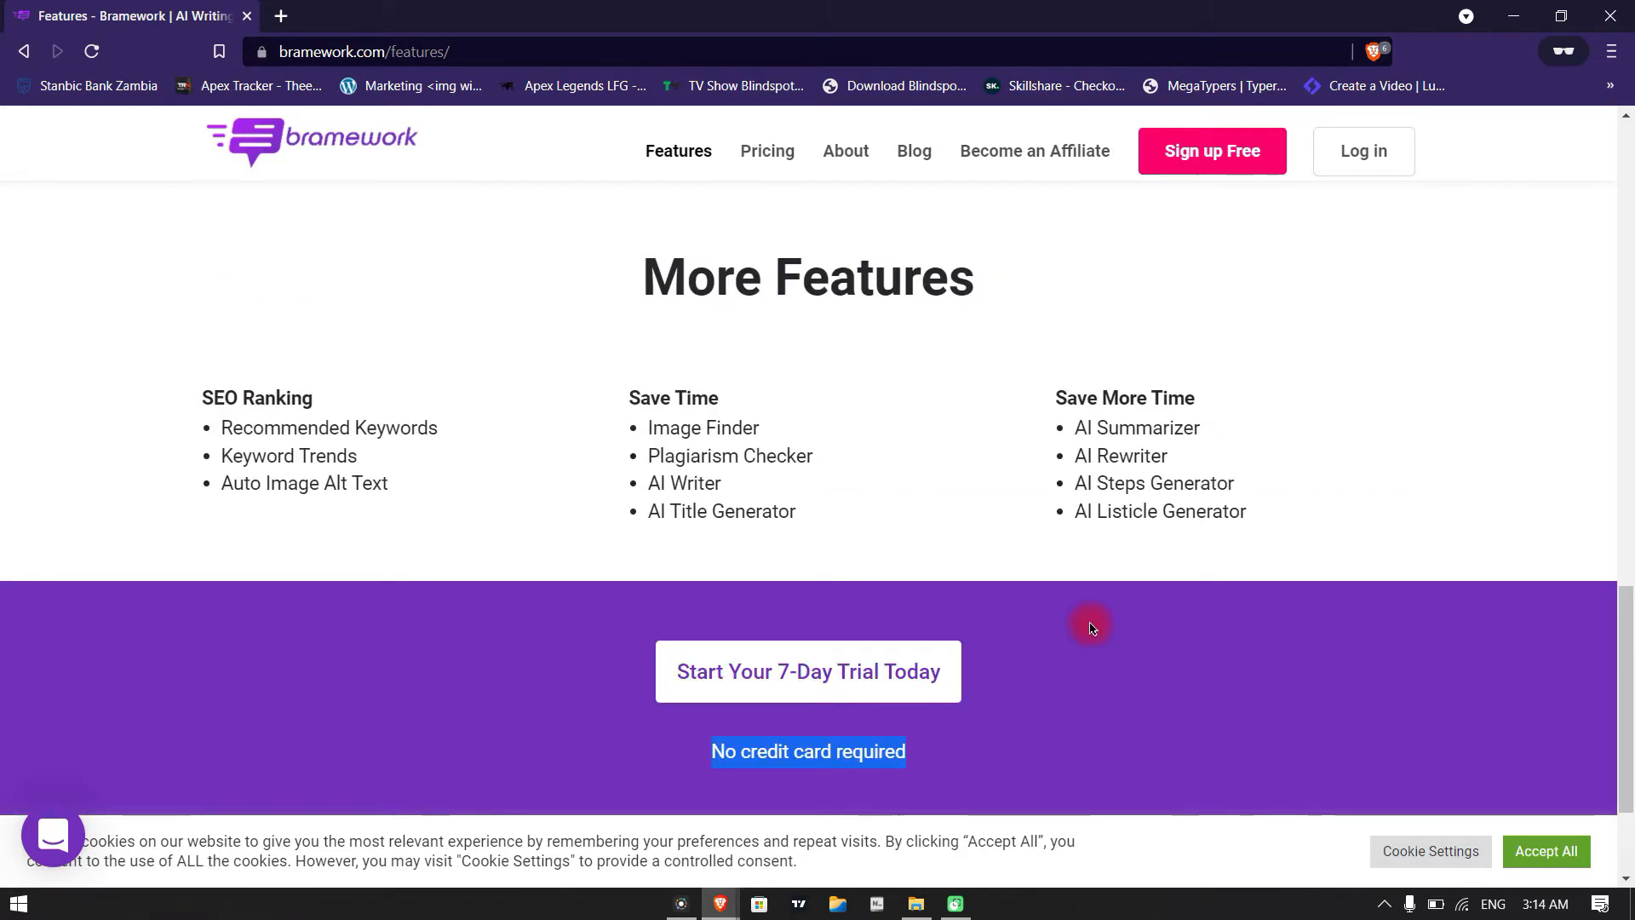
scroll(1093, 628, down, 1)
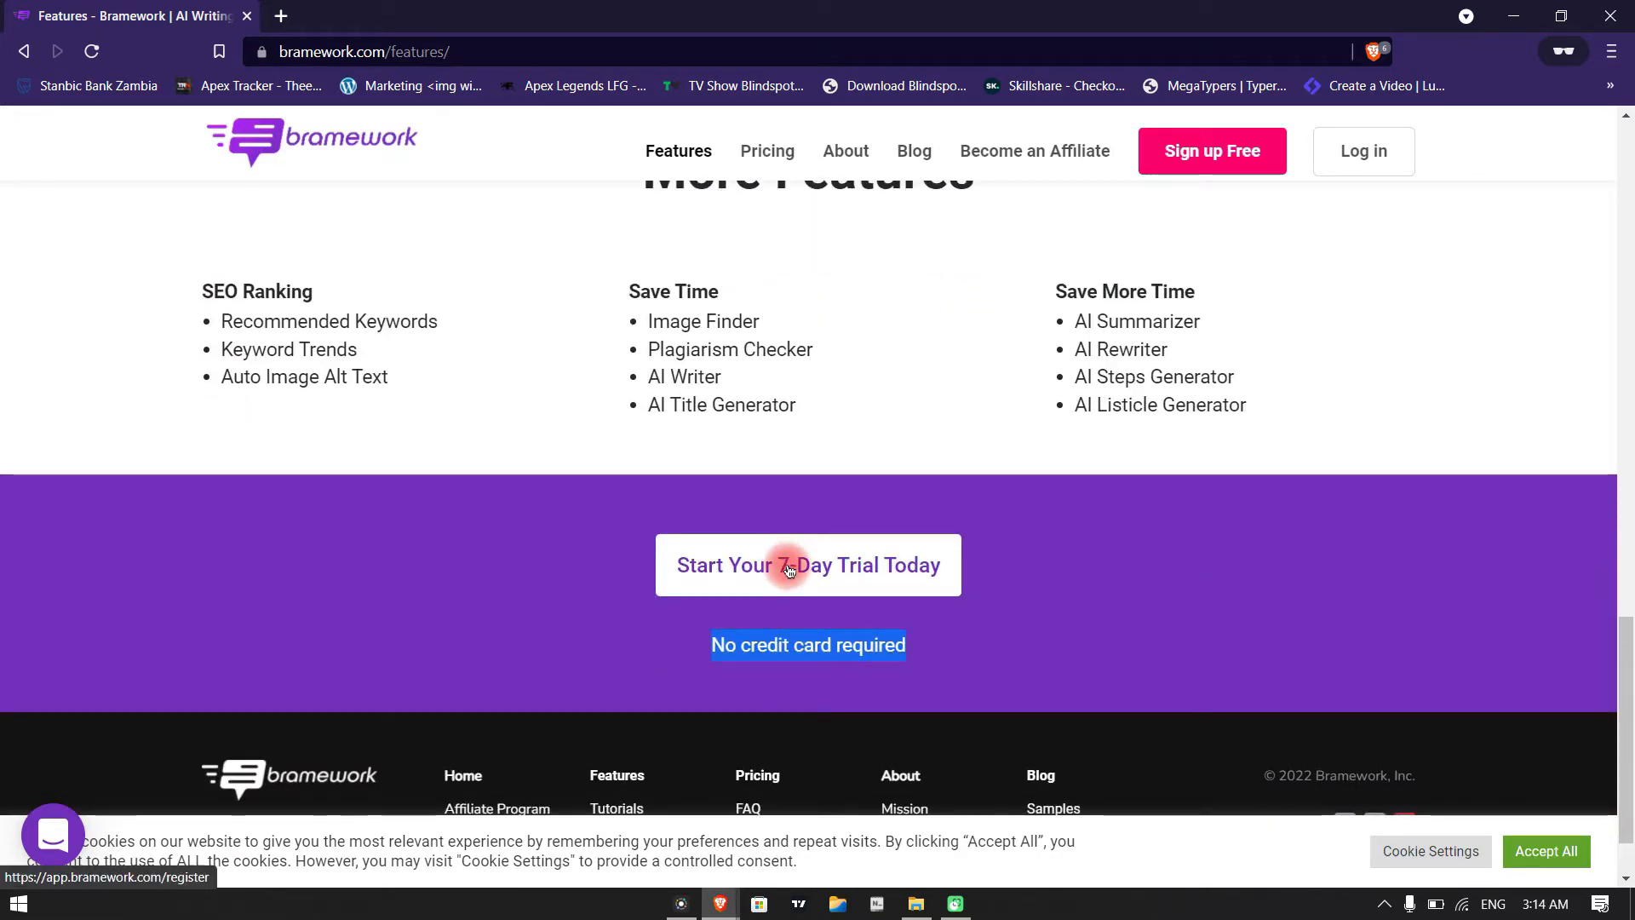
scroll(1179, 617, up, 1)
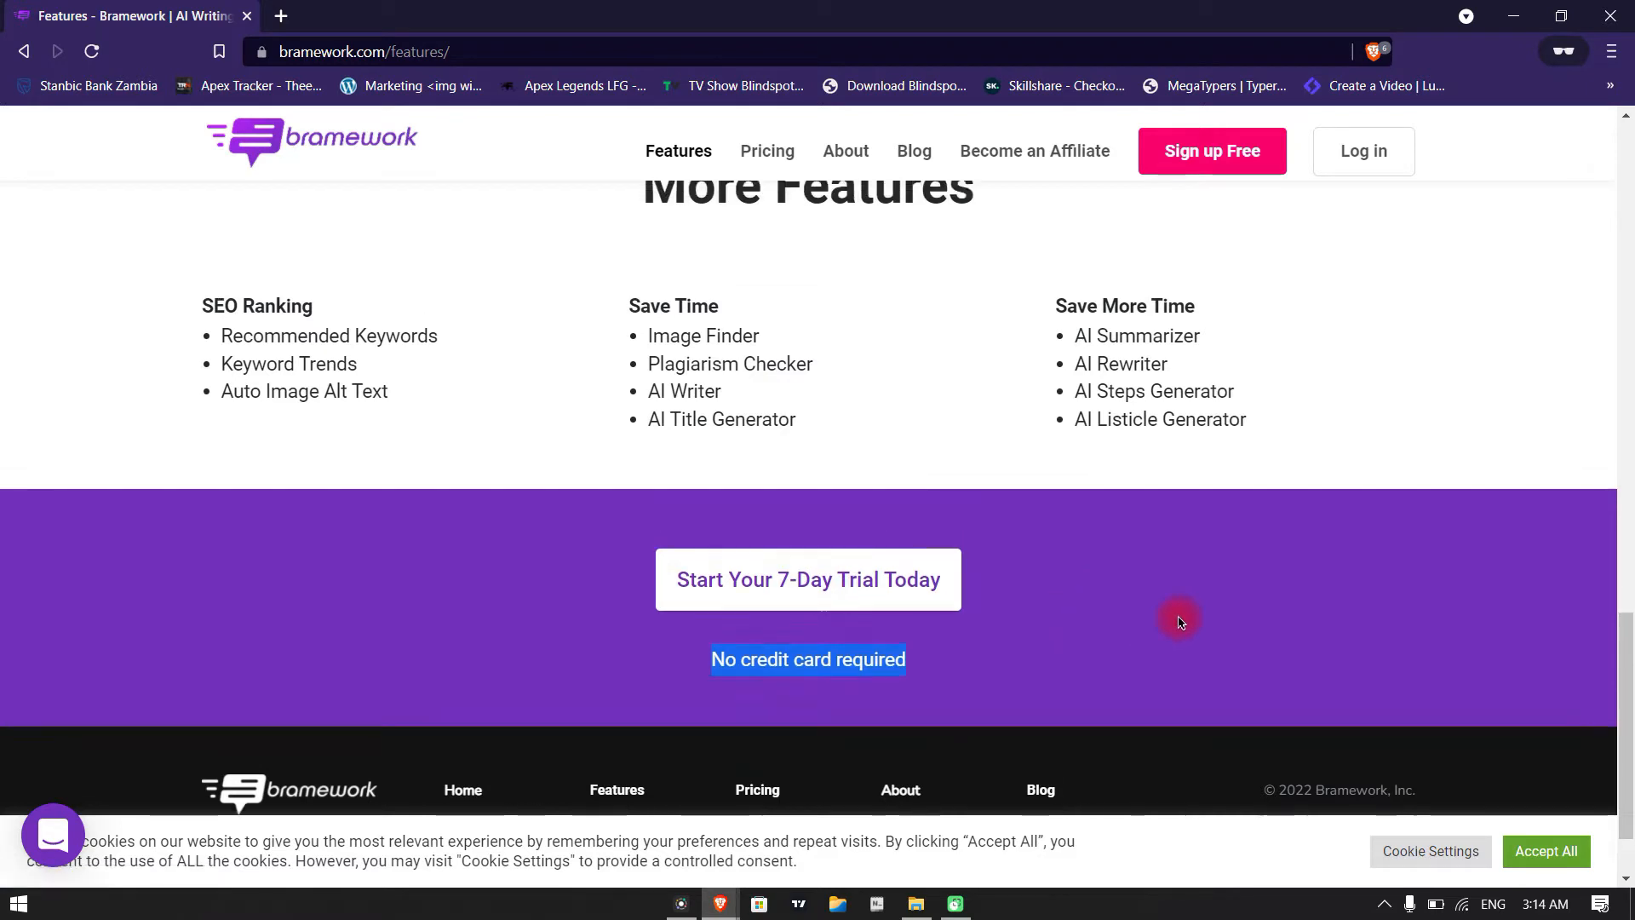
click(1527, 669)
scroll(1630, 649, down, 2)
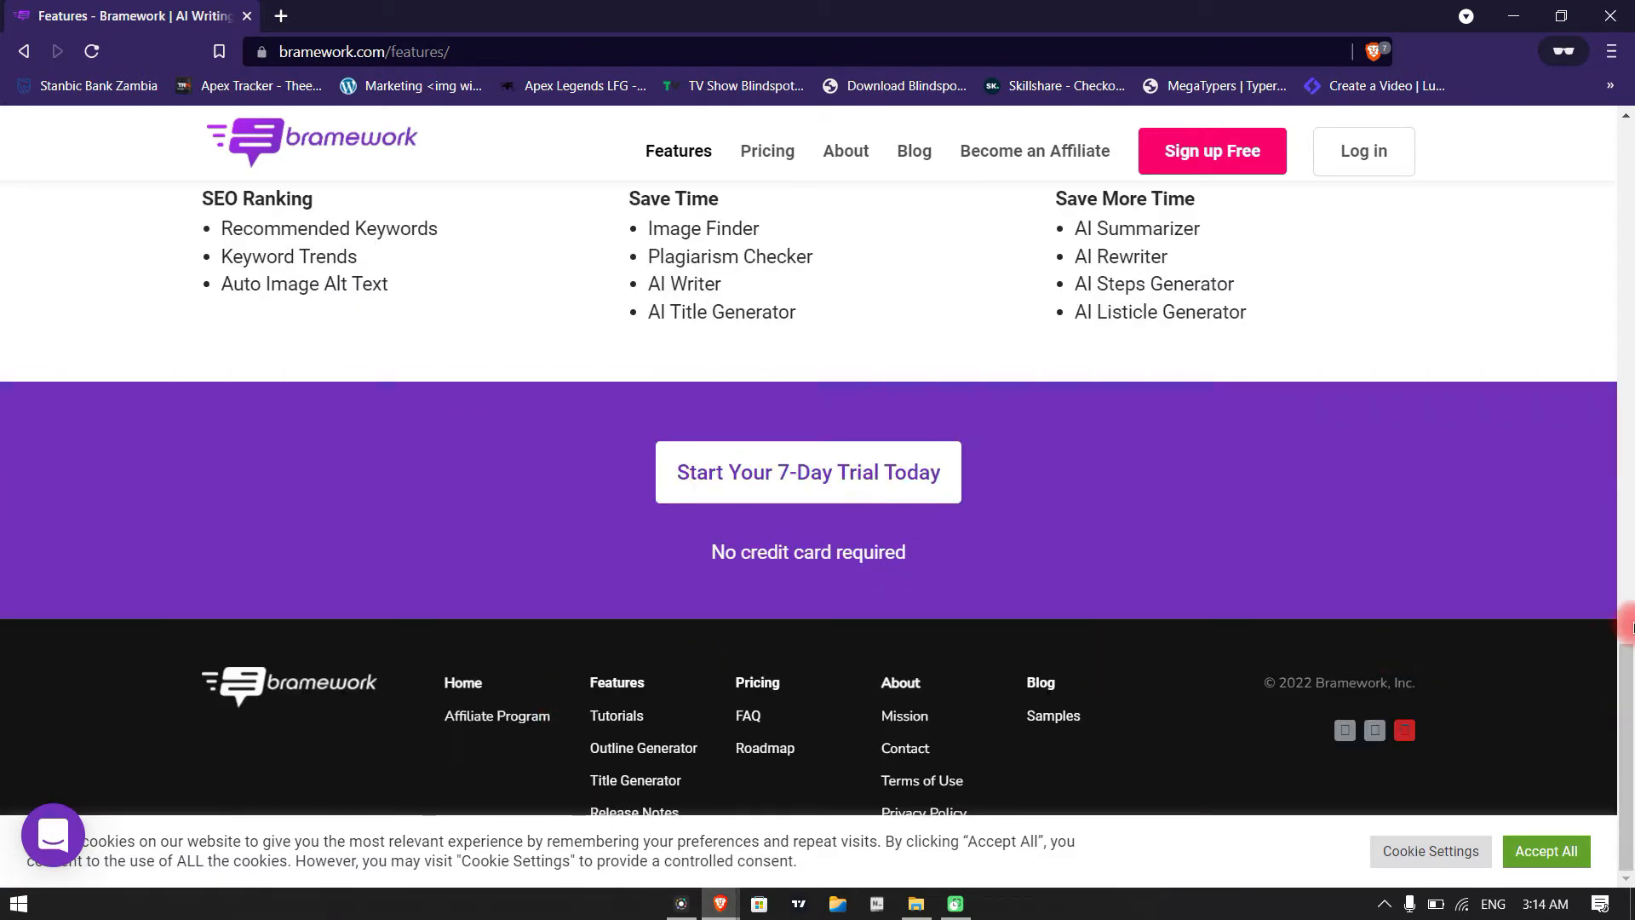
scroll(1629, 640, up, 4)
Open the Pricing page and review what the Basic plan includes
click(753, 153)
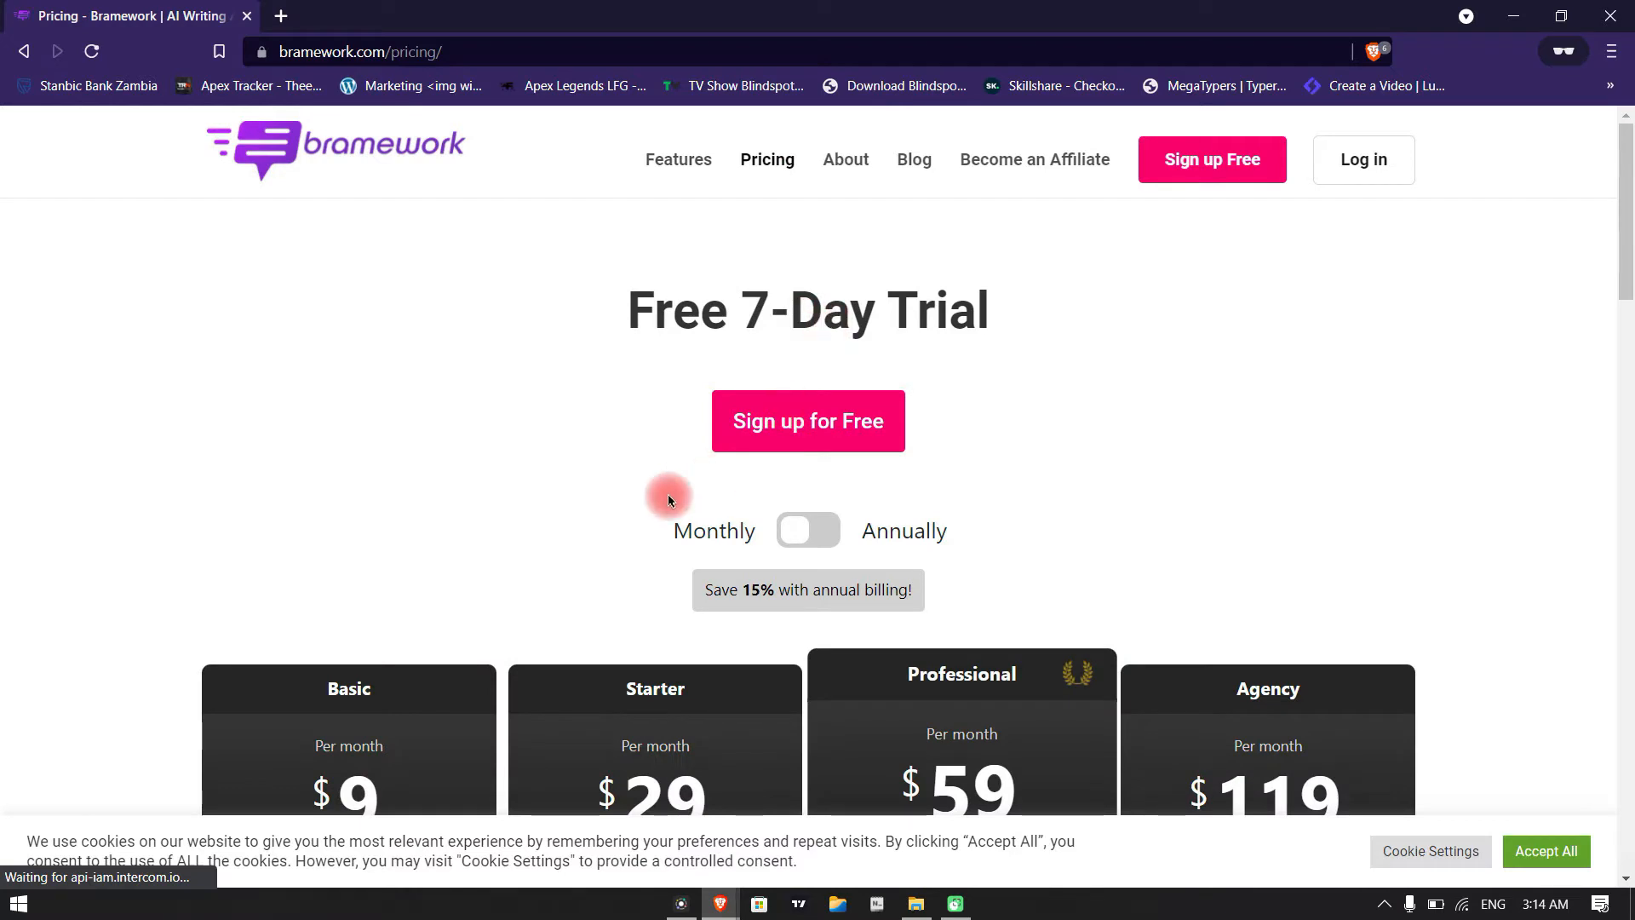
scroll(382, 550, down, 3)
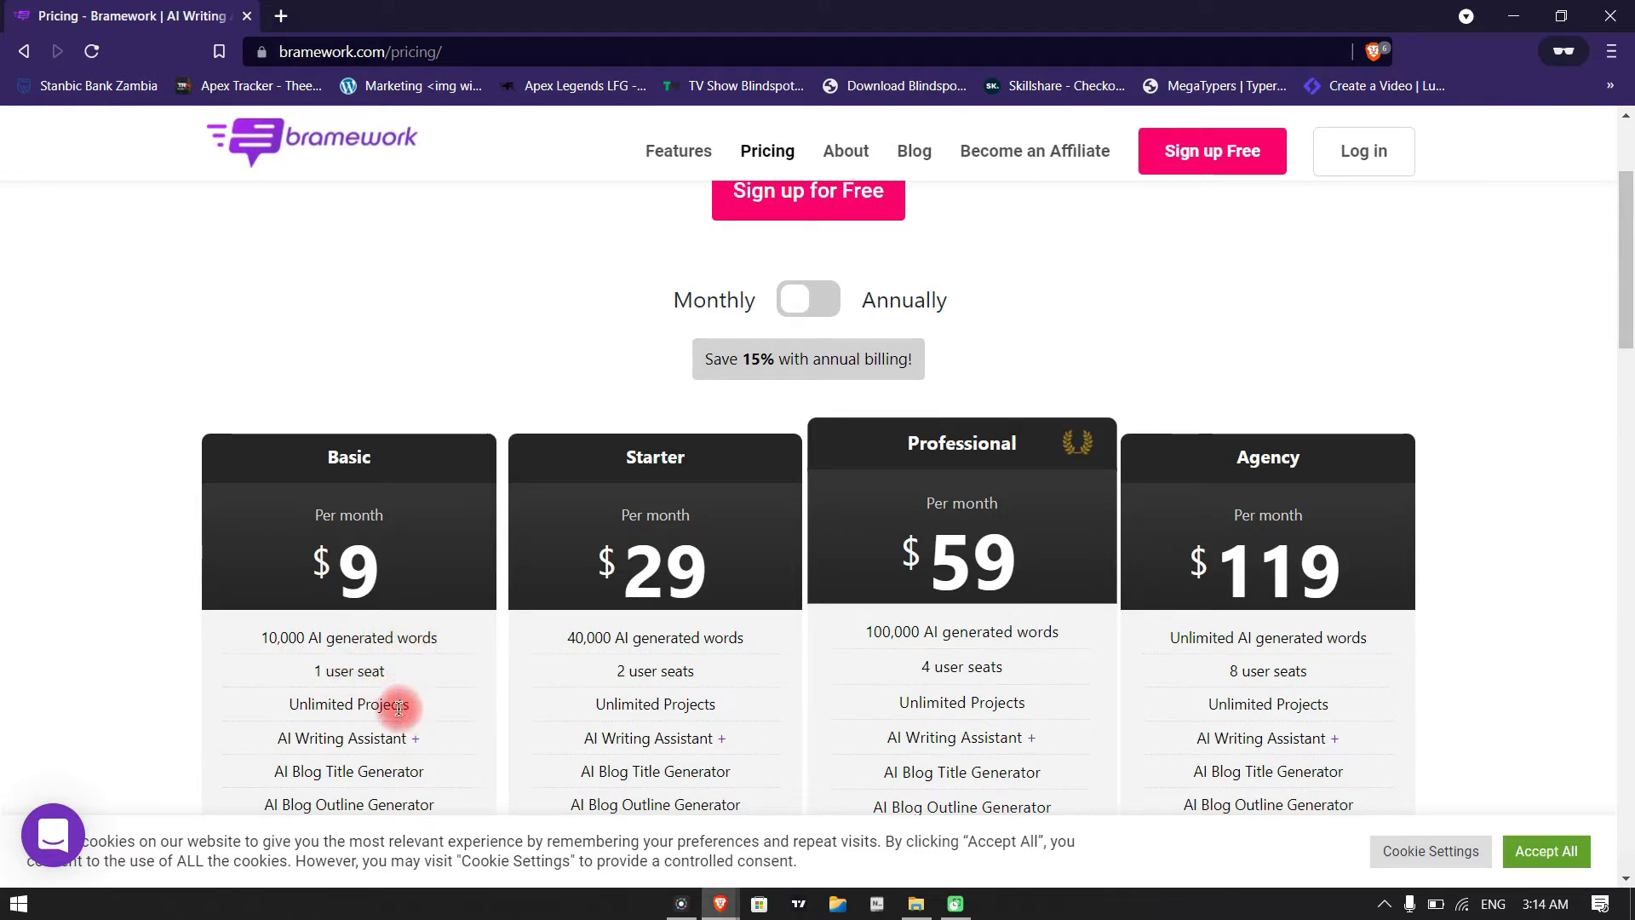
scroll(415, 690, down, 3)
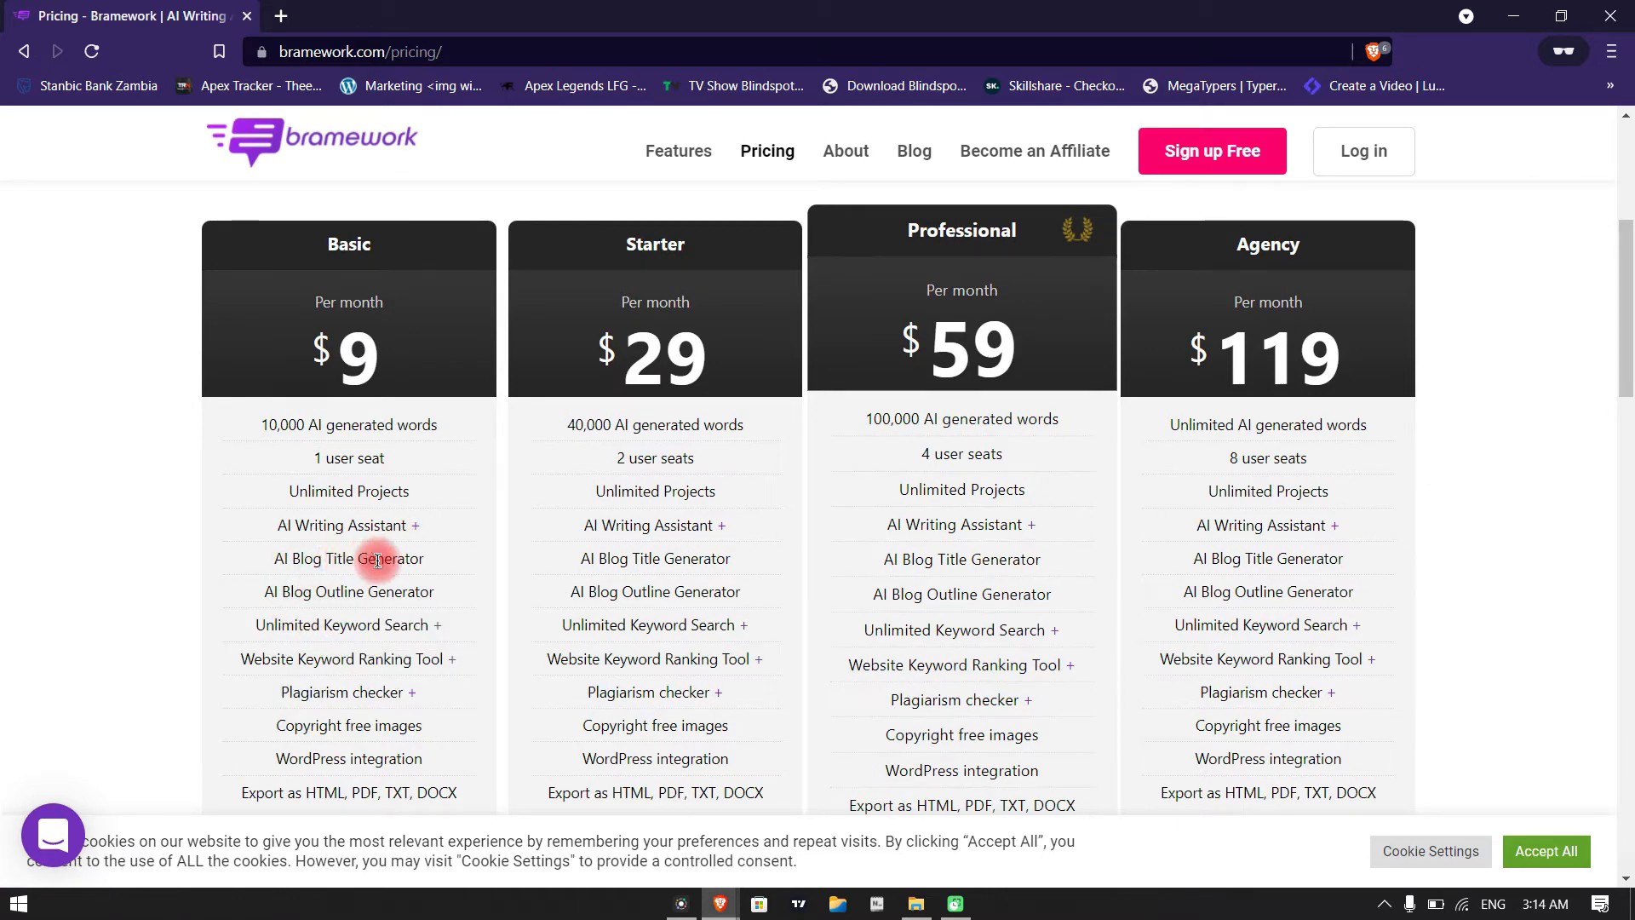
drag(330, 491, 468, 792)
scroll(264, 615, down, 5)
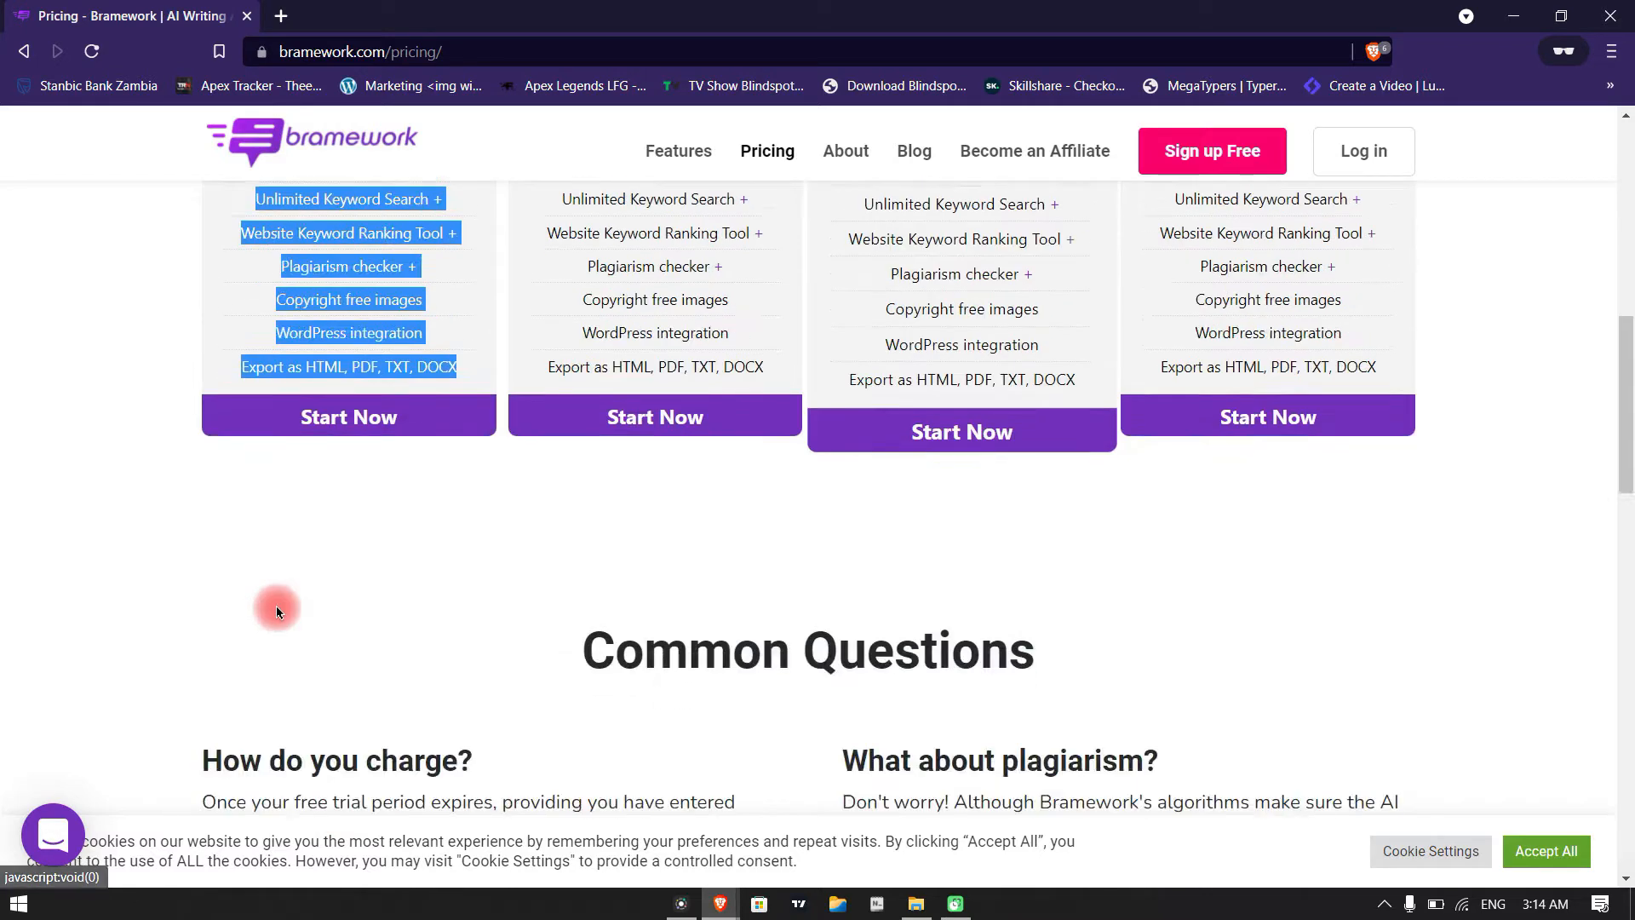
scroll(273, 613, up, 4)
Compare the AI-generated word allowances of the Basic and Starter plans
drag(254, 316, 422, 316)
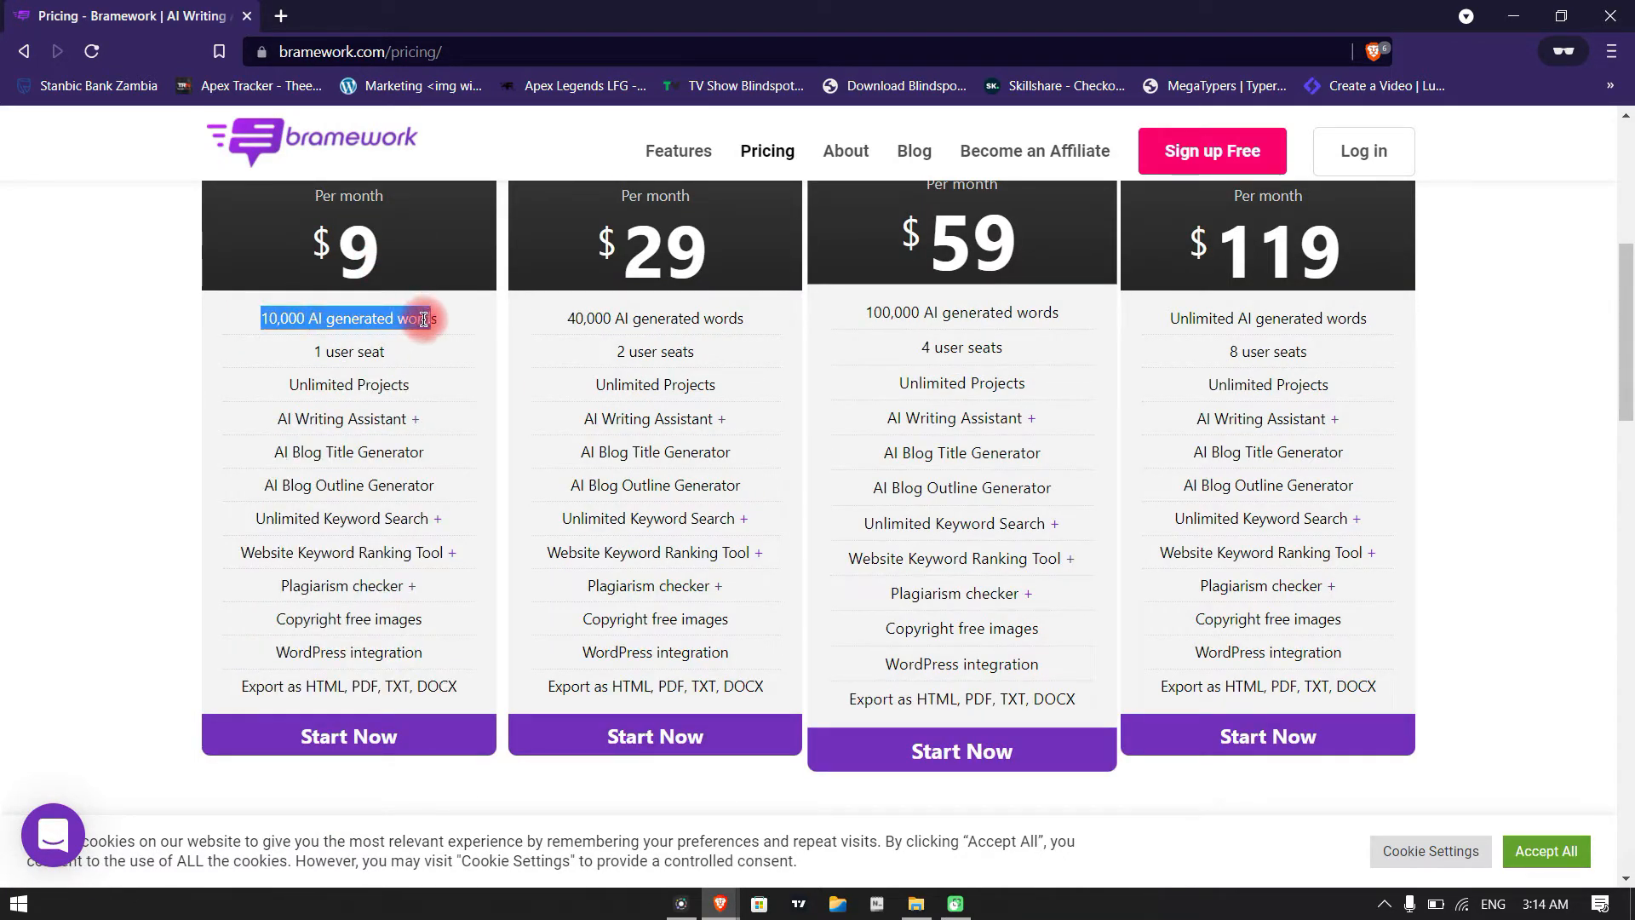
drag(564, 318, 706, 333)
scroll(706, 333, up, 1)
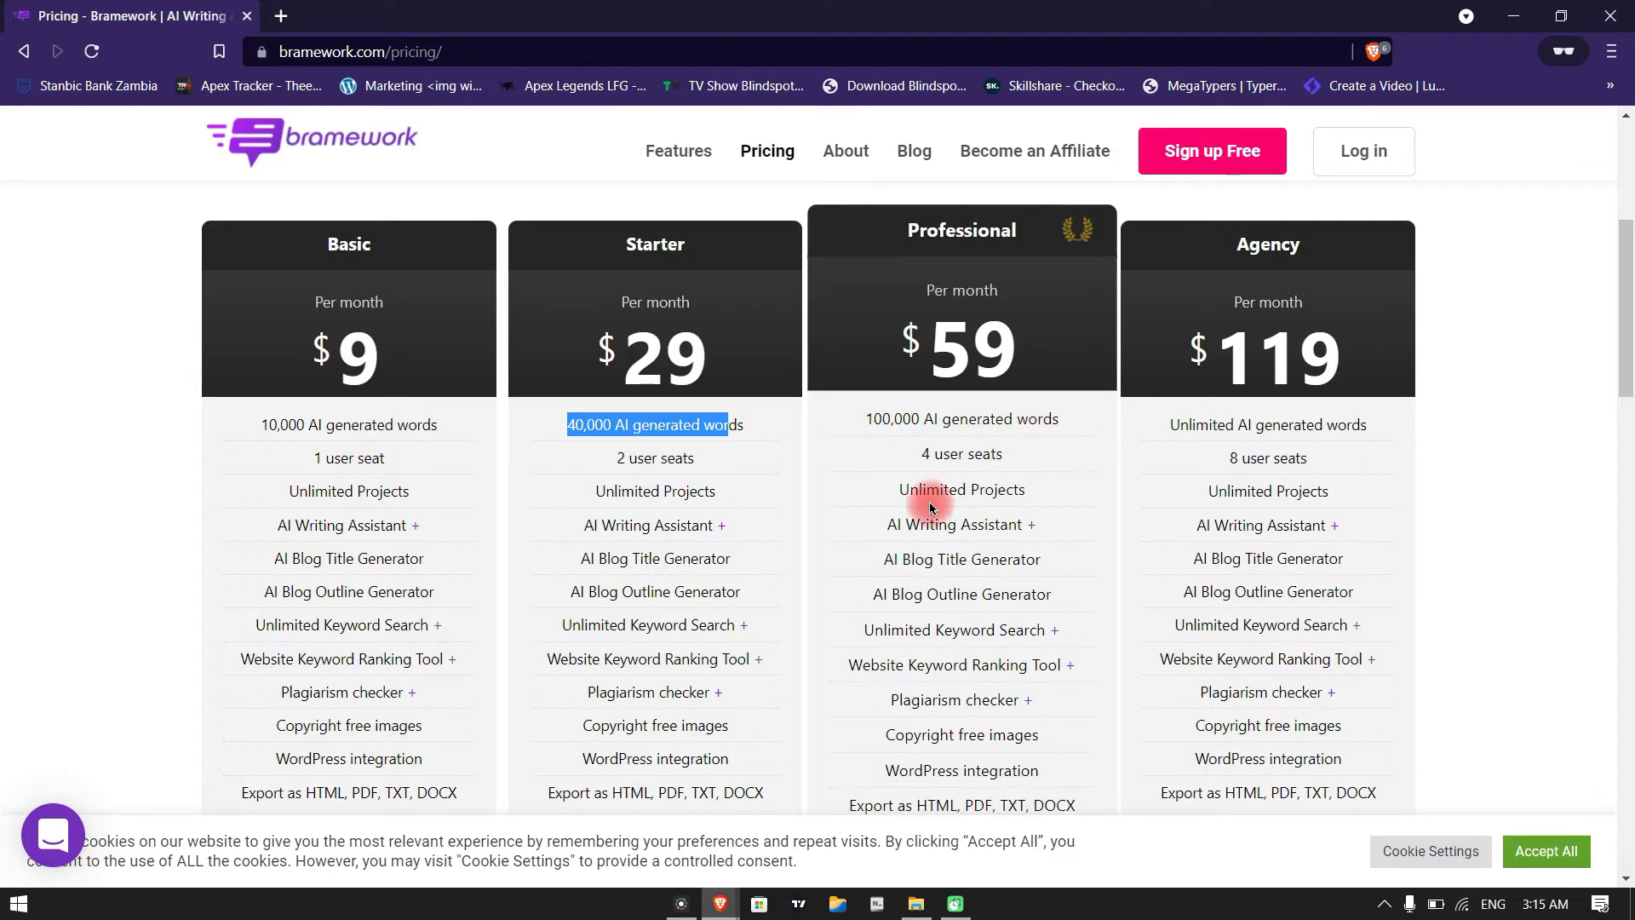
scroll(963, 536, down, 2)
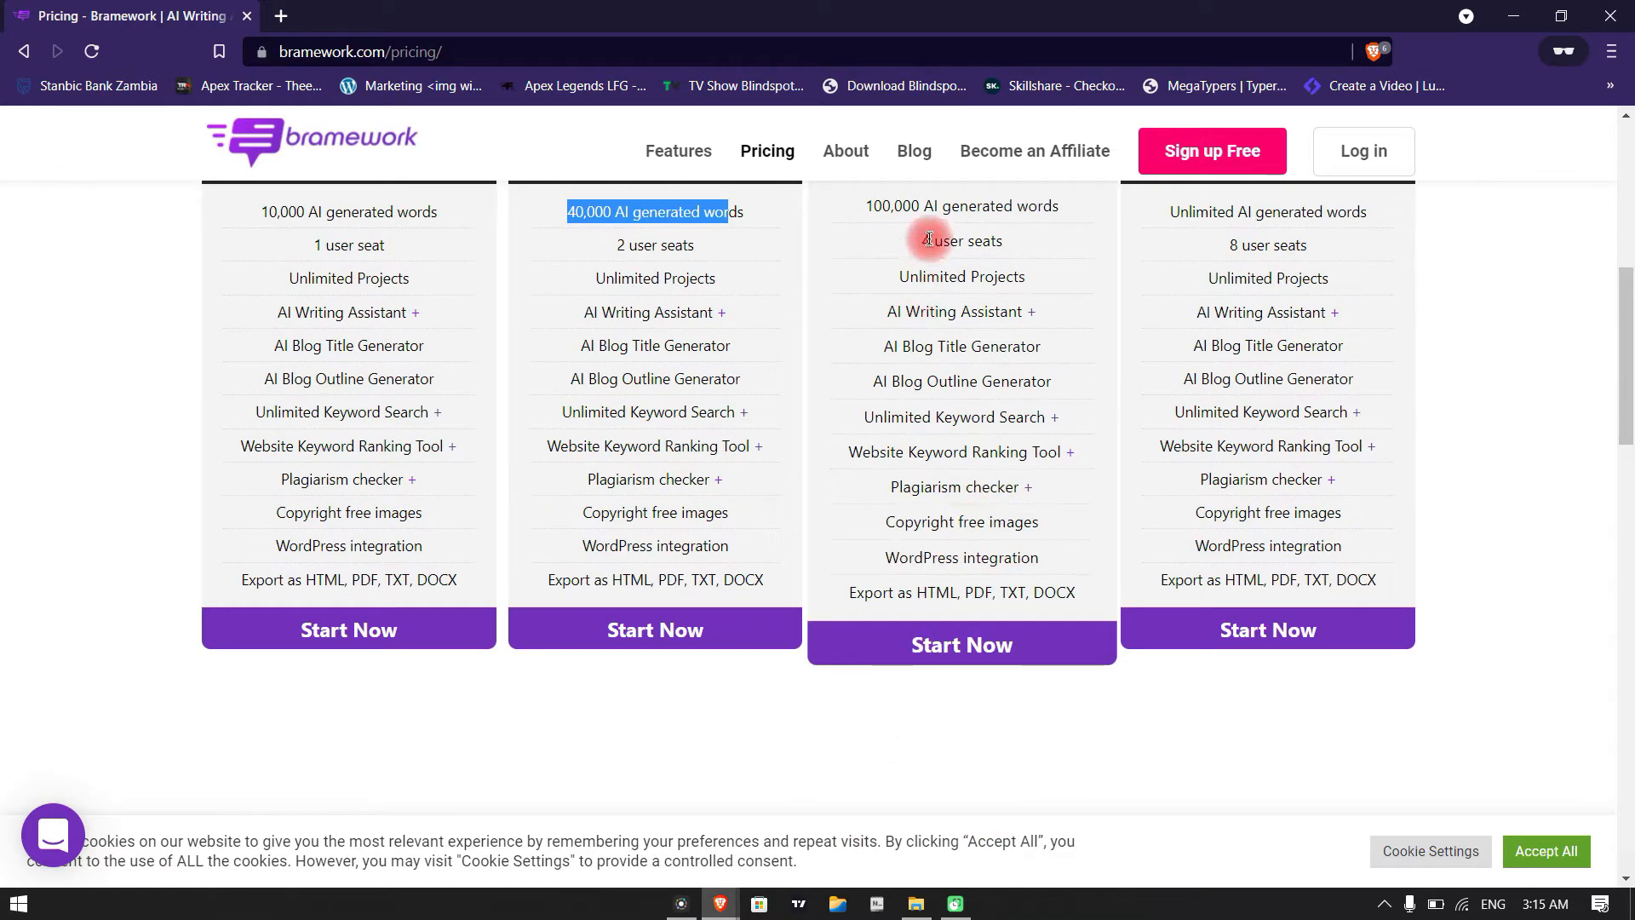
Compare the number of user seats offered by the Basic, Starter, Professional and Agency plans
mouse_move(631, 321)
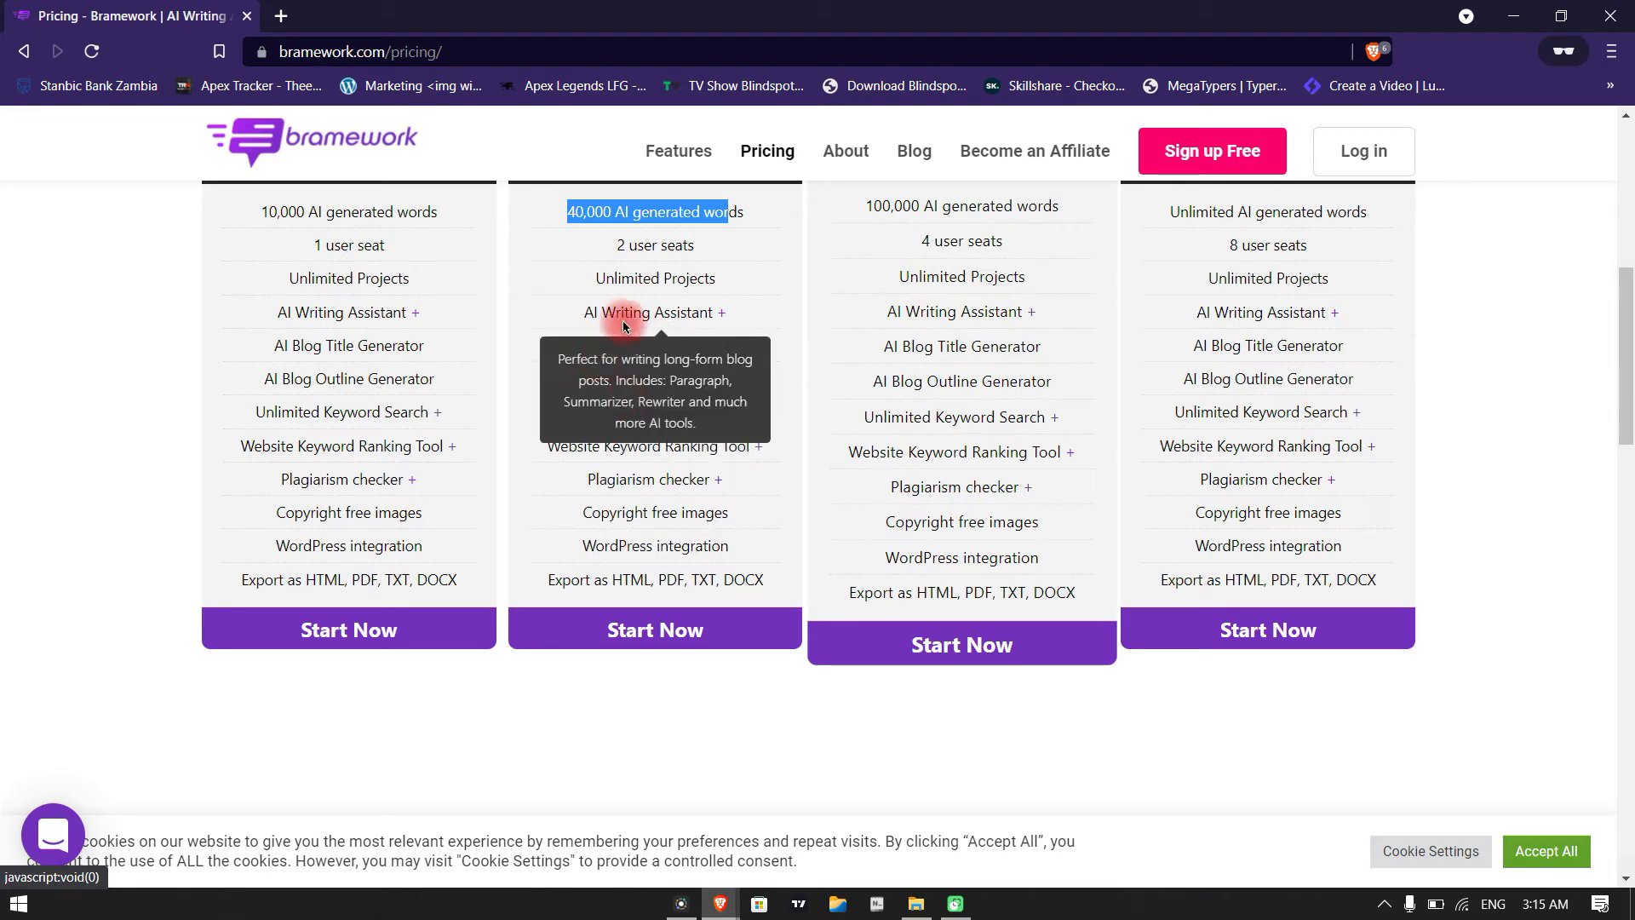
drag(602, 245, 694, 245)
scroll(668, 321, up, 2)
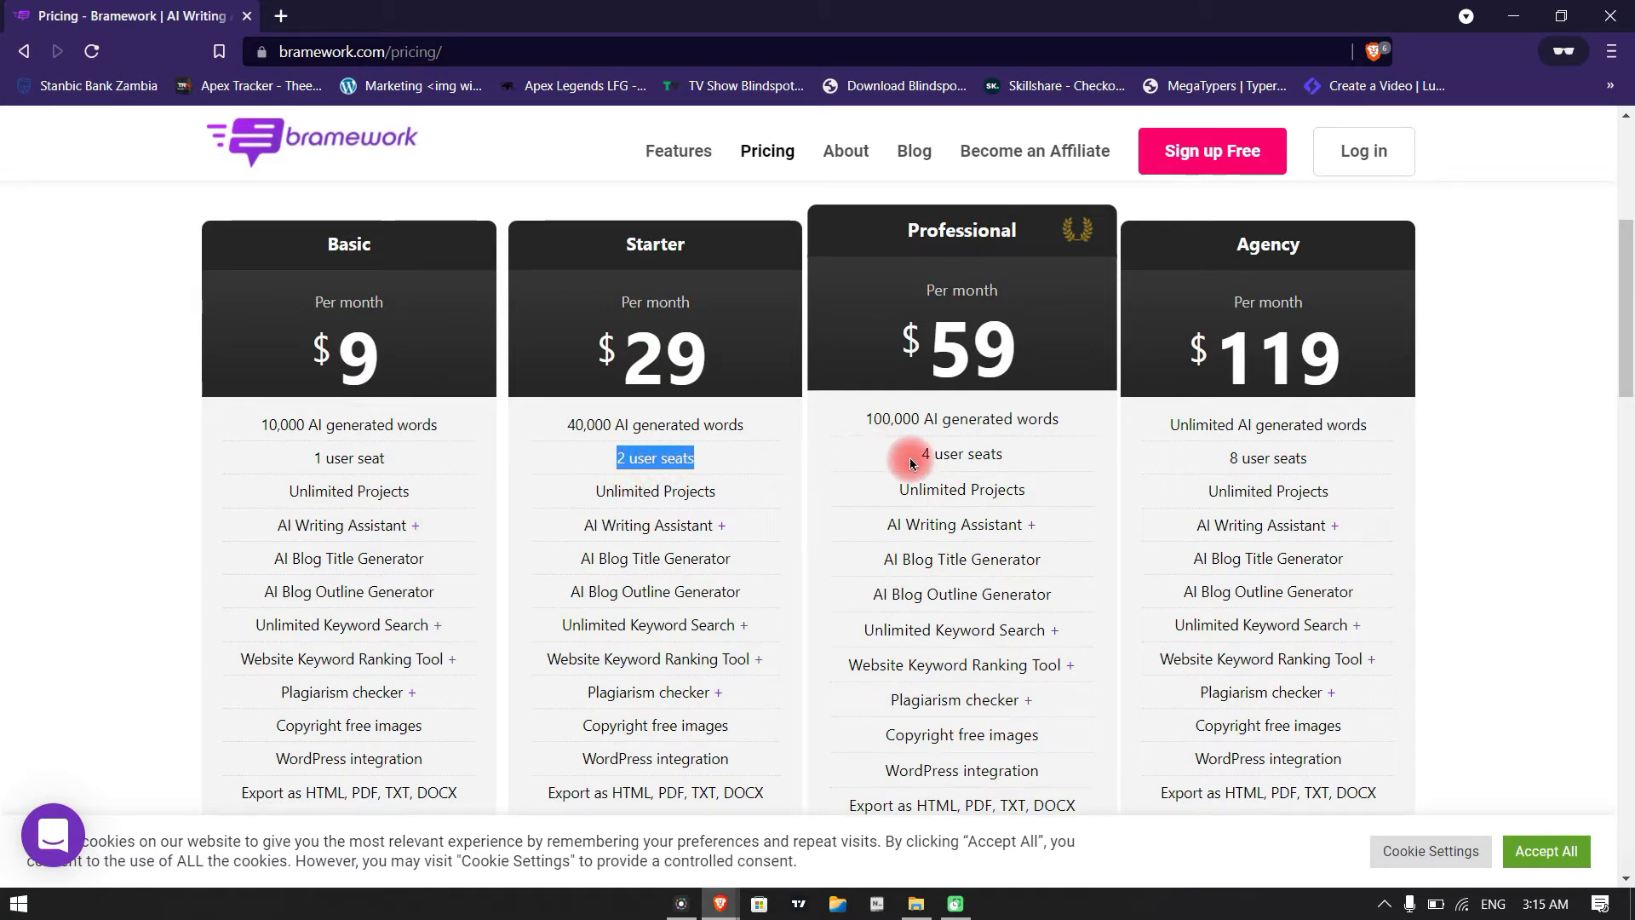
drag(918, 454, 1016, 464)
drag(1227, 459, 1340, 456)
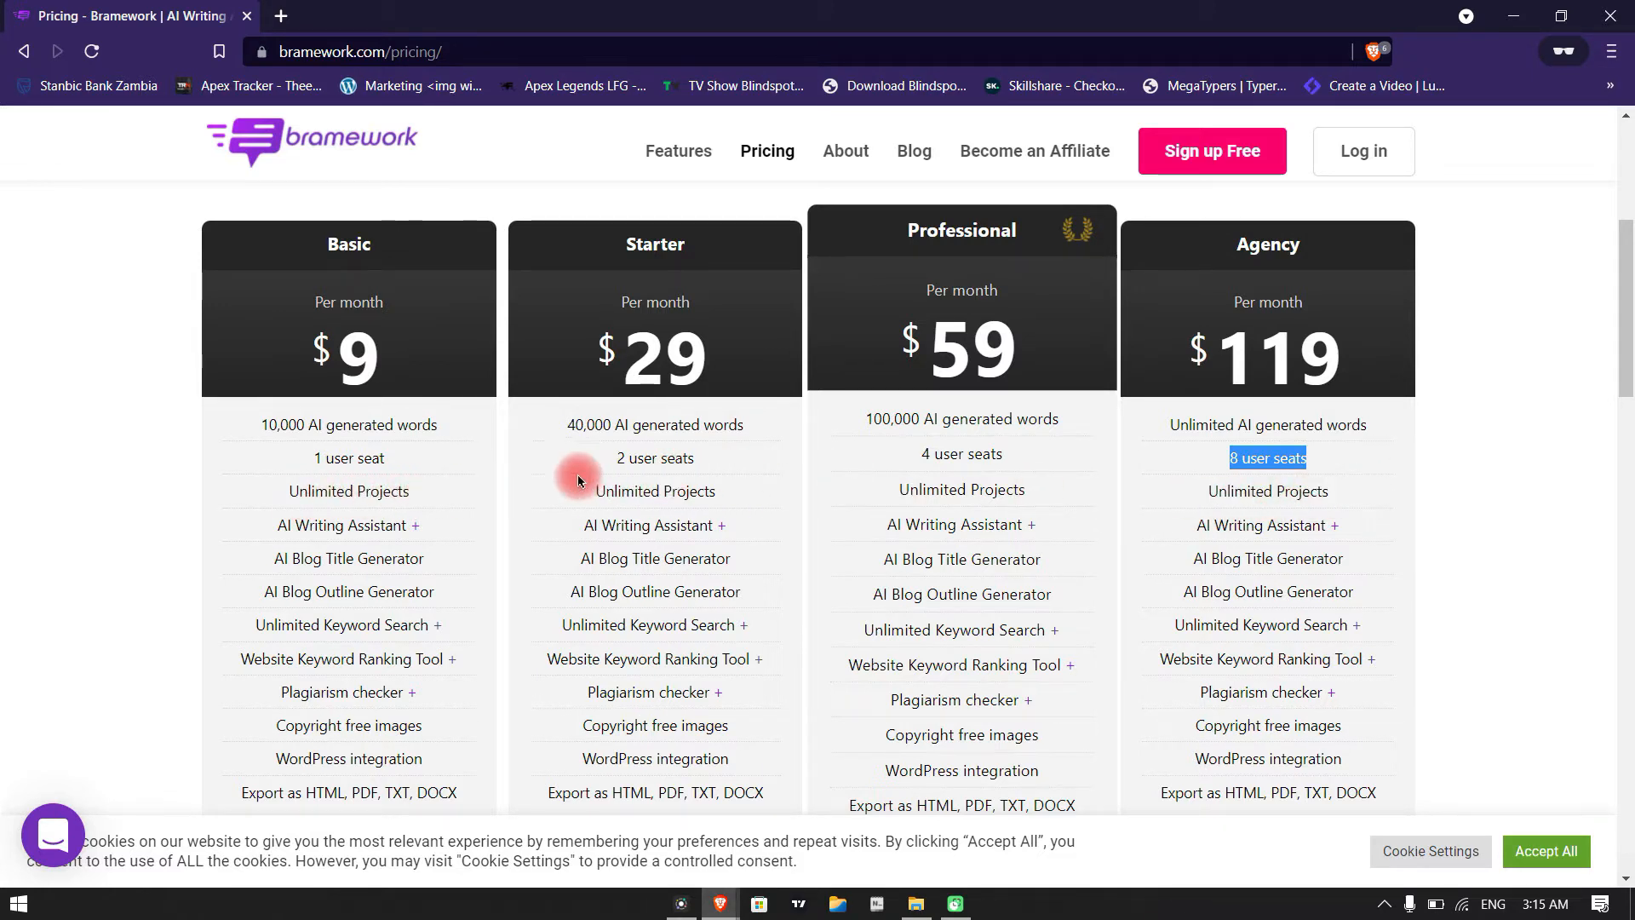
mouse_move(370, 521)
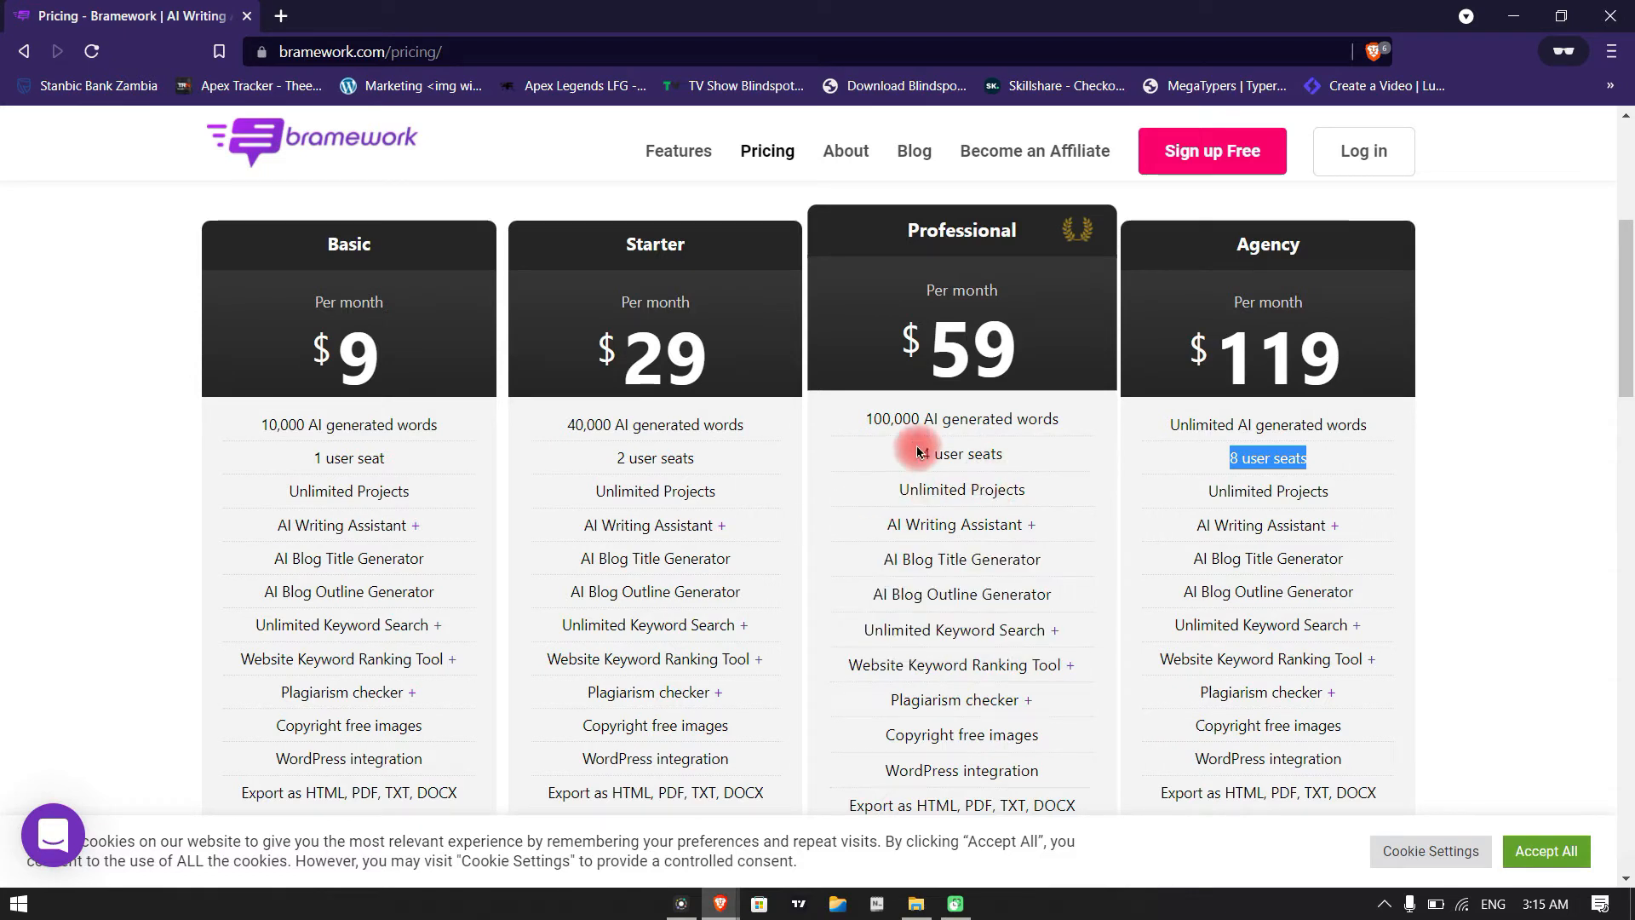
drag(905, 453, 1029, 460)
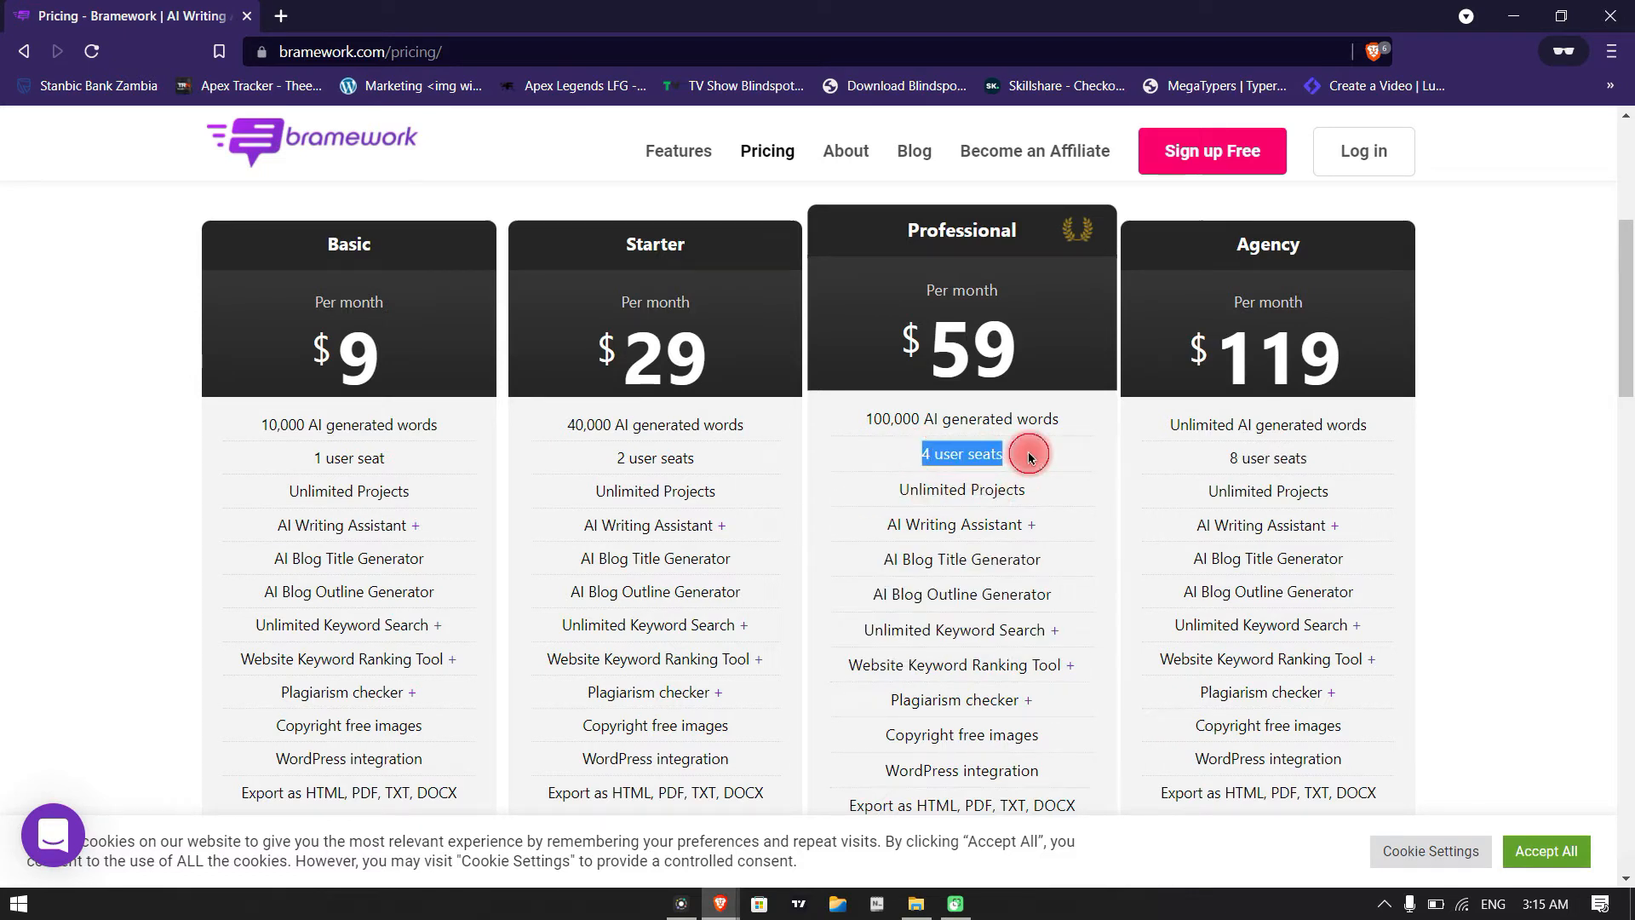
scroll(1030, 456, down, 1)
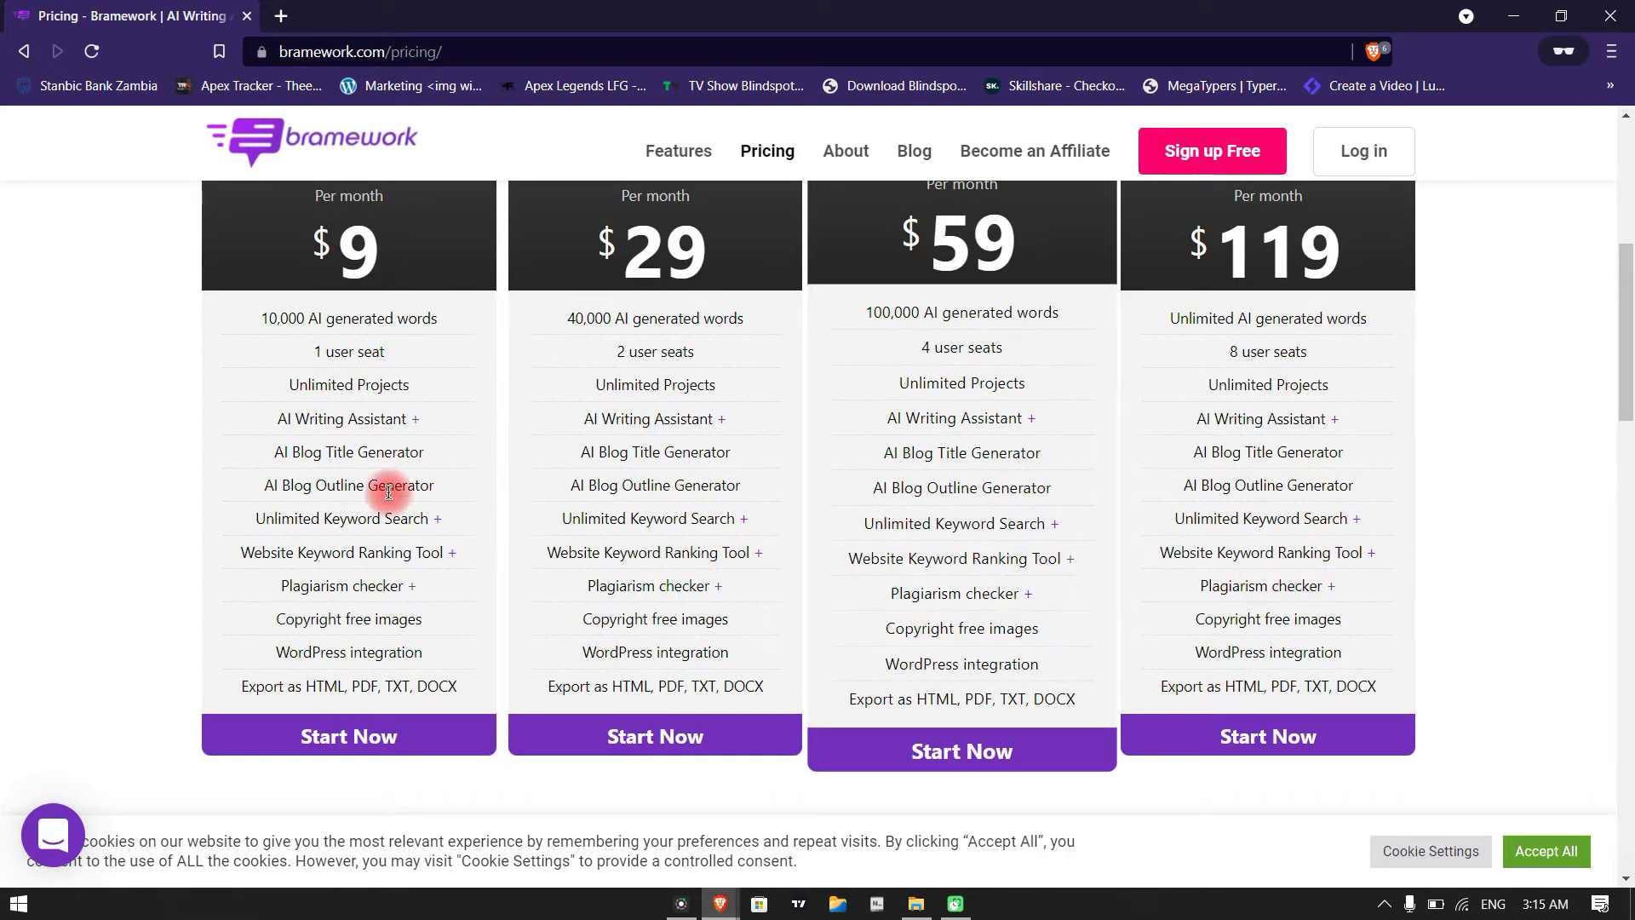
drag(255, 362, 878, 345)
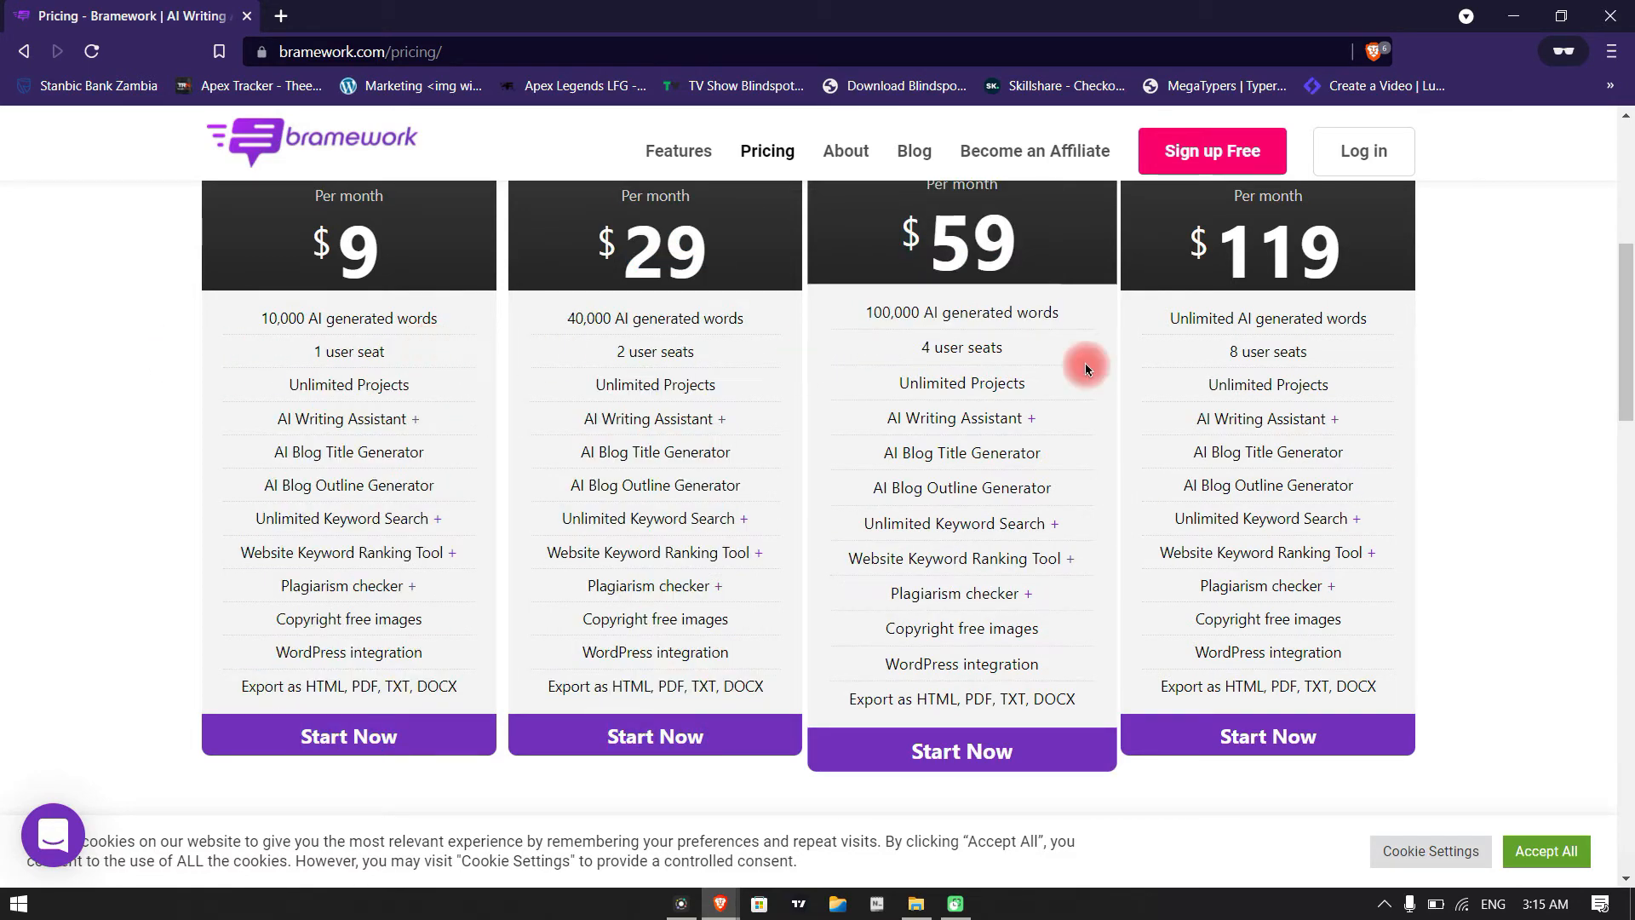
Switch the plan prices to annual billing and examine the Starter and Agency prices
scroll(878, 426, up, 5)
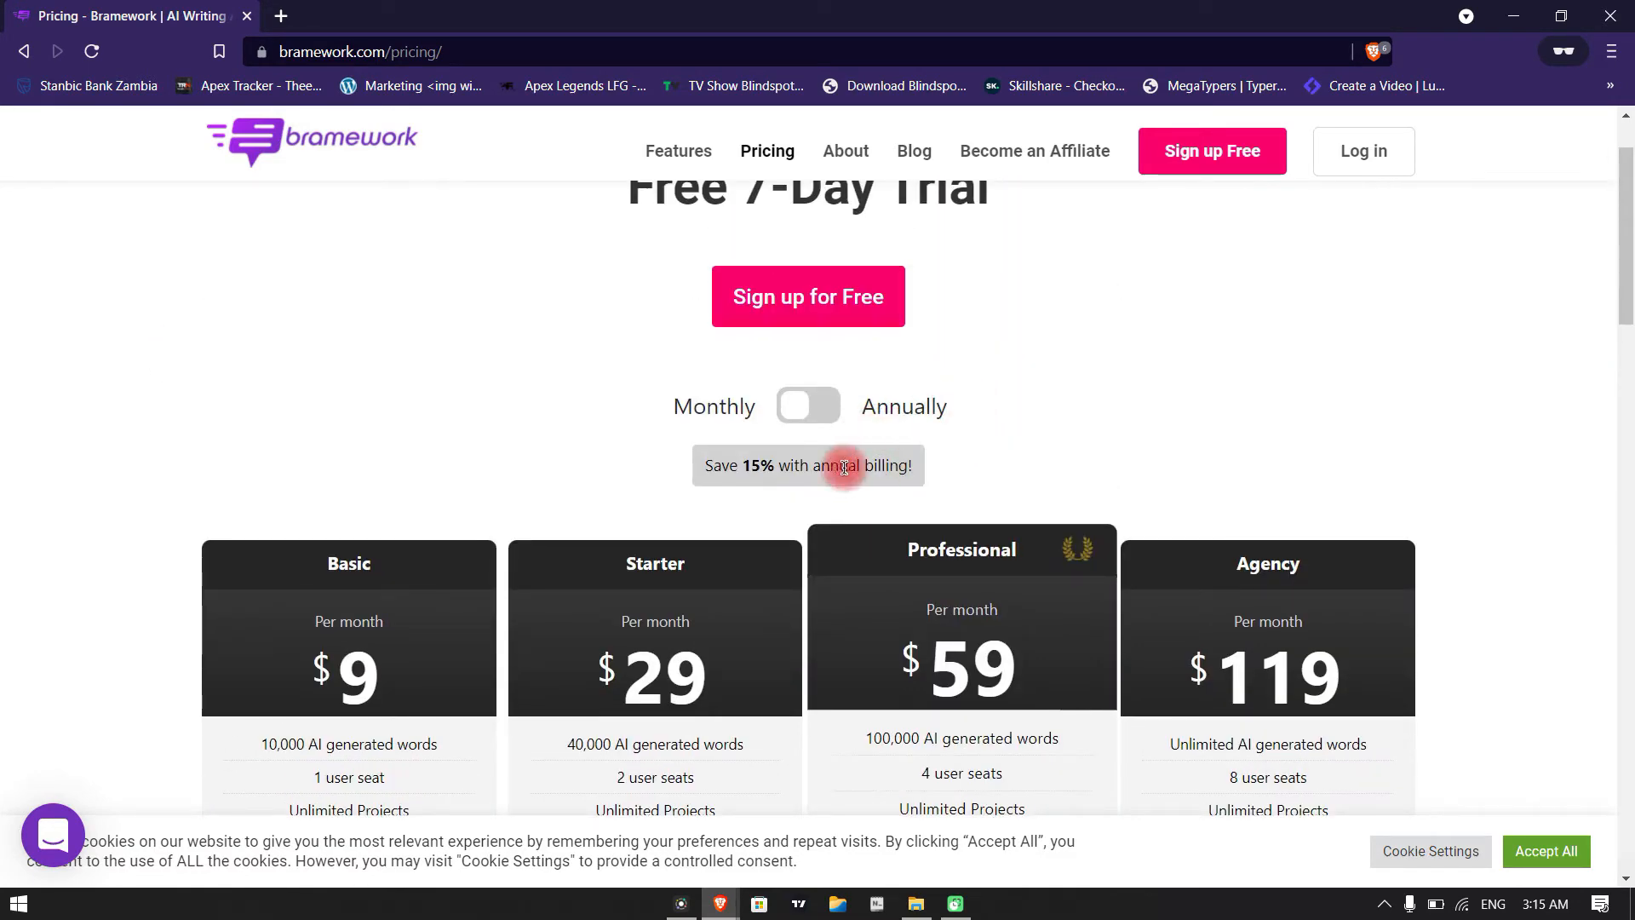
click(803, 405)
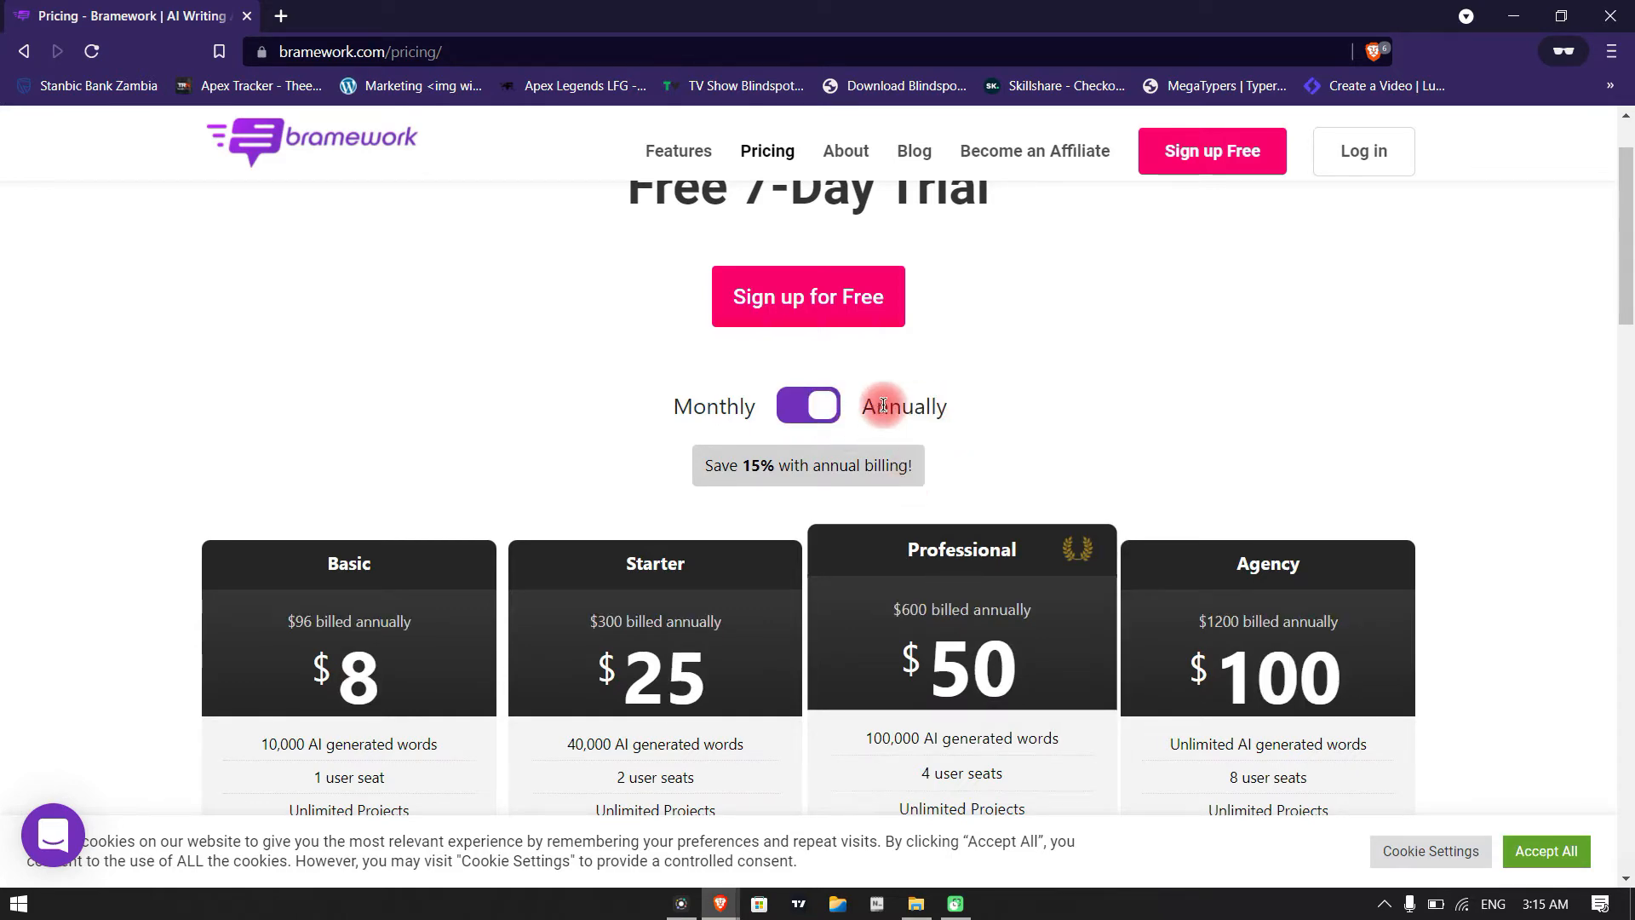
scroll(493, 555, down, 4)
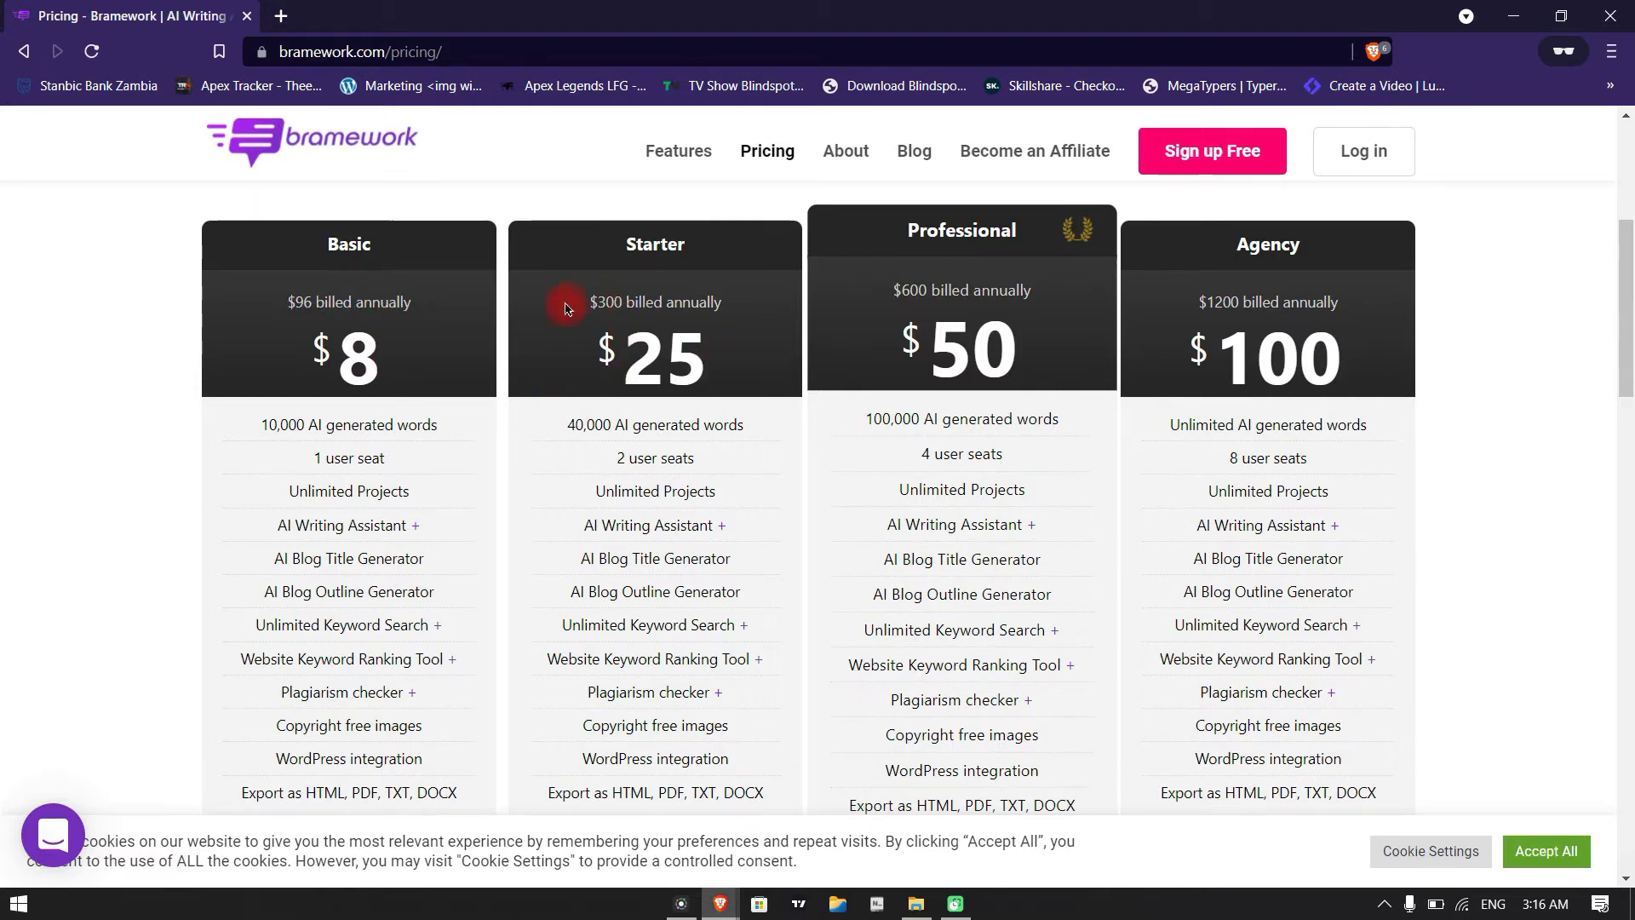
double_click(636, 353)
click(614, 315)
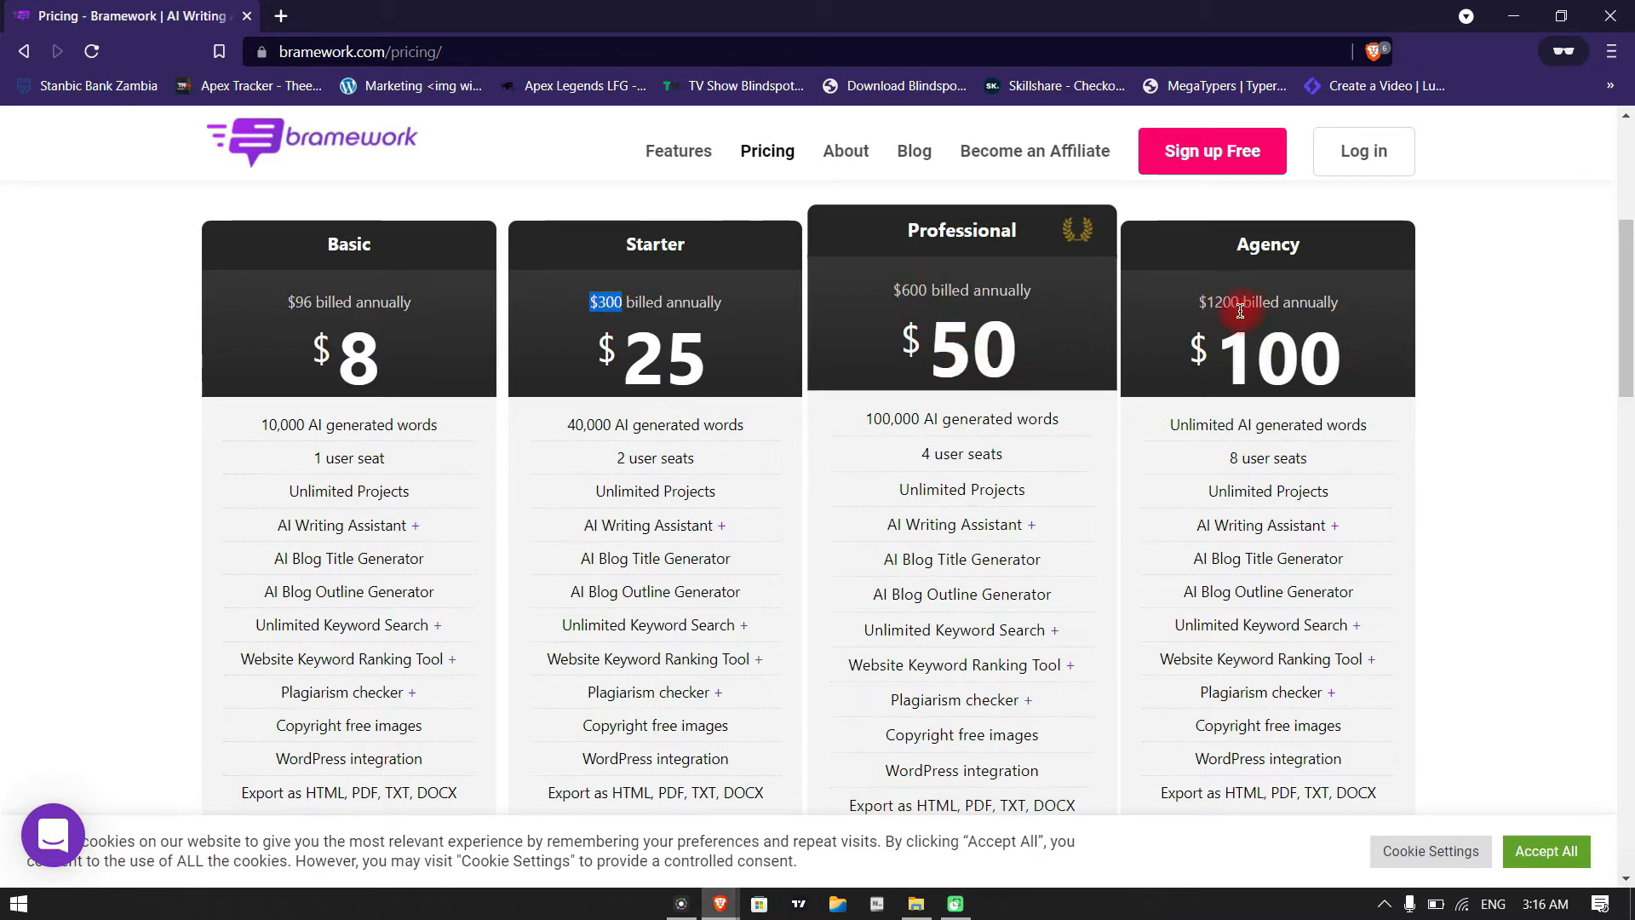
double_click(1329, 378)
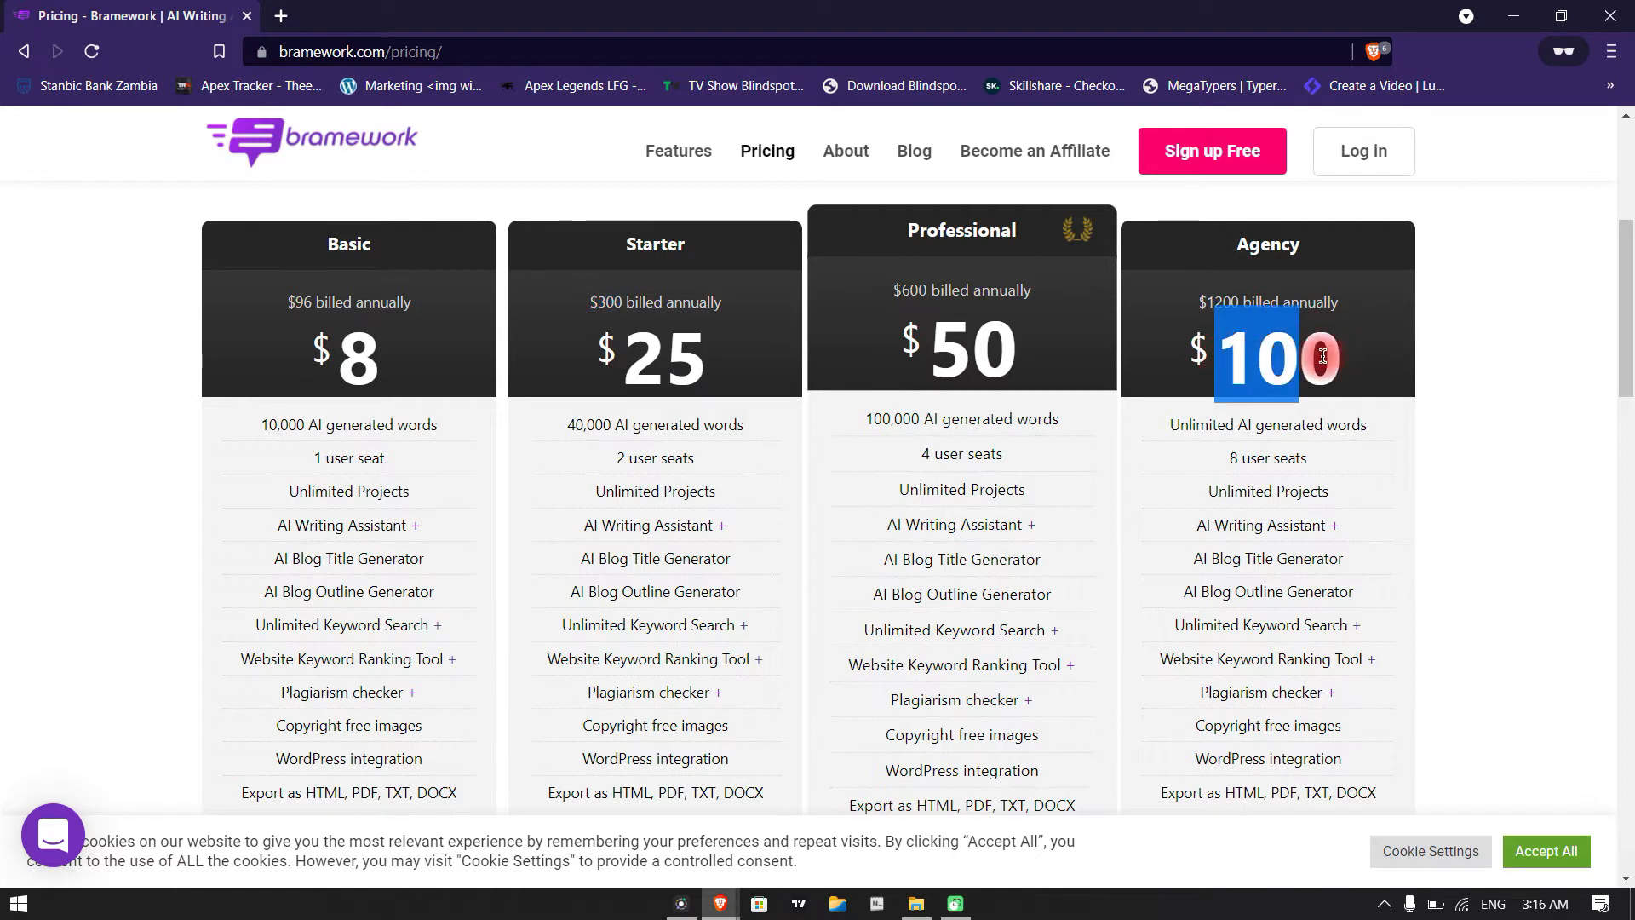
Review the rest of the Pricing page, including the Common Questions section below the plans
click(1393, 368)
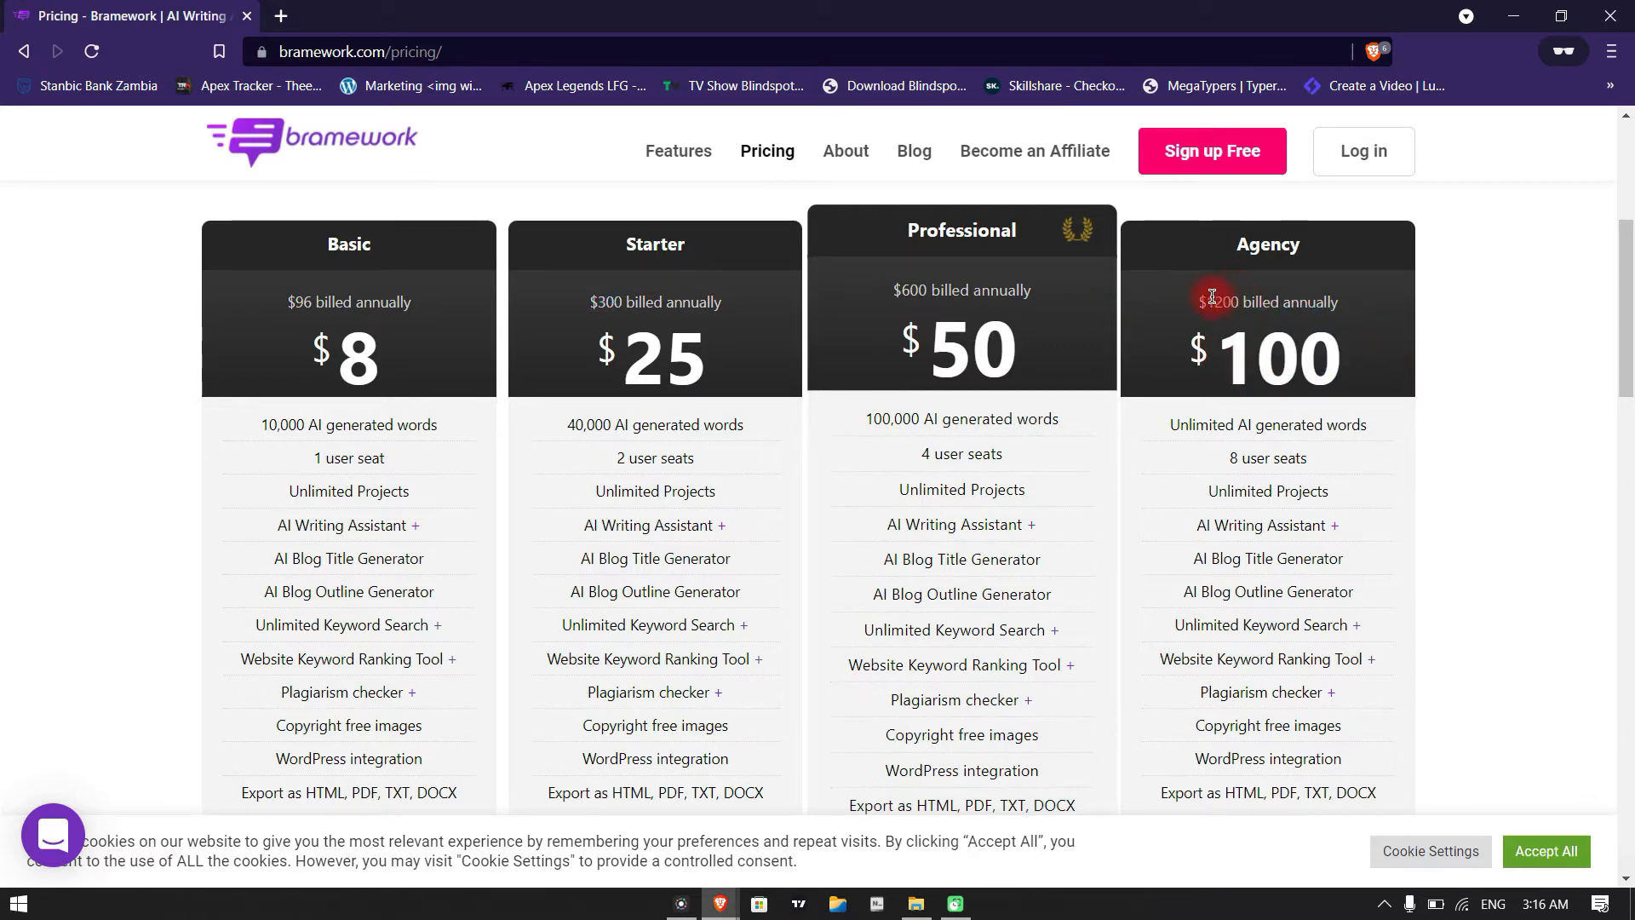
scroll(778, 650, down, 10)
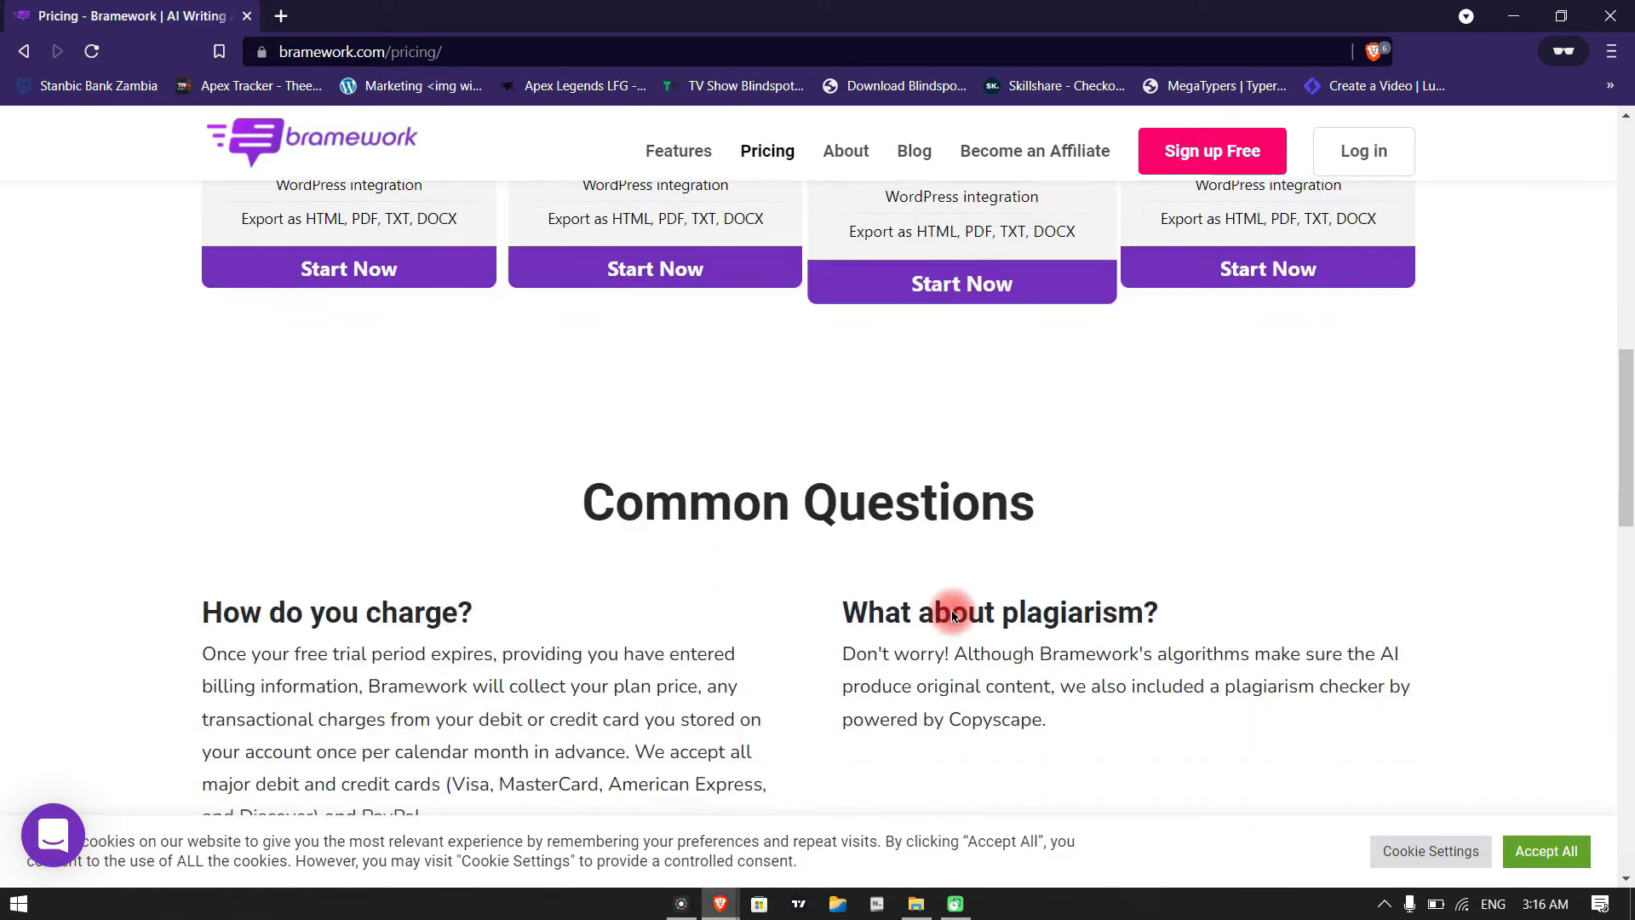
scroll(1028, 587, up, 12)
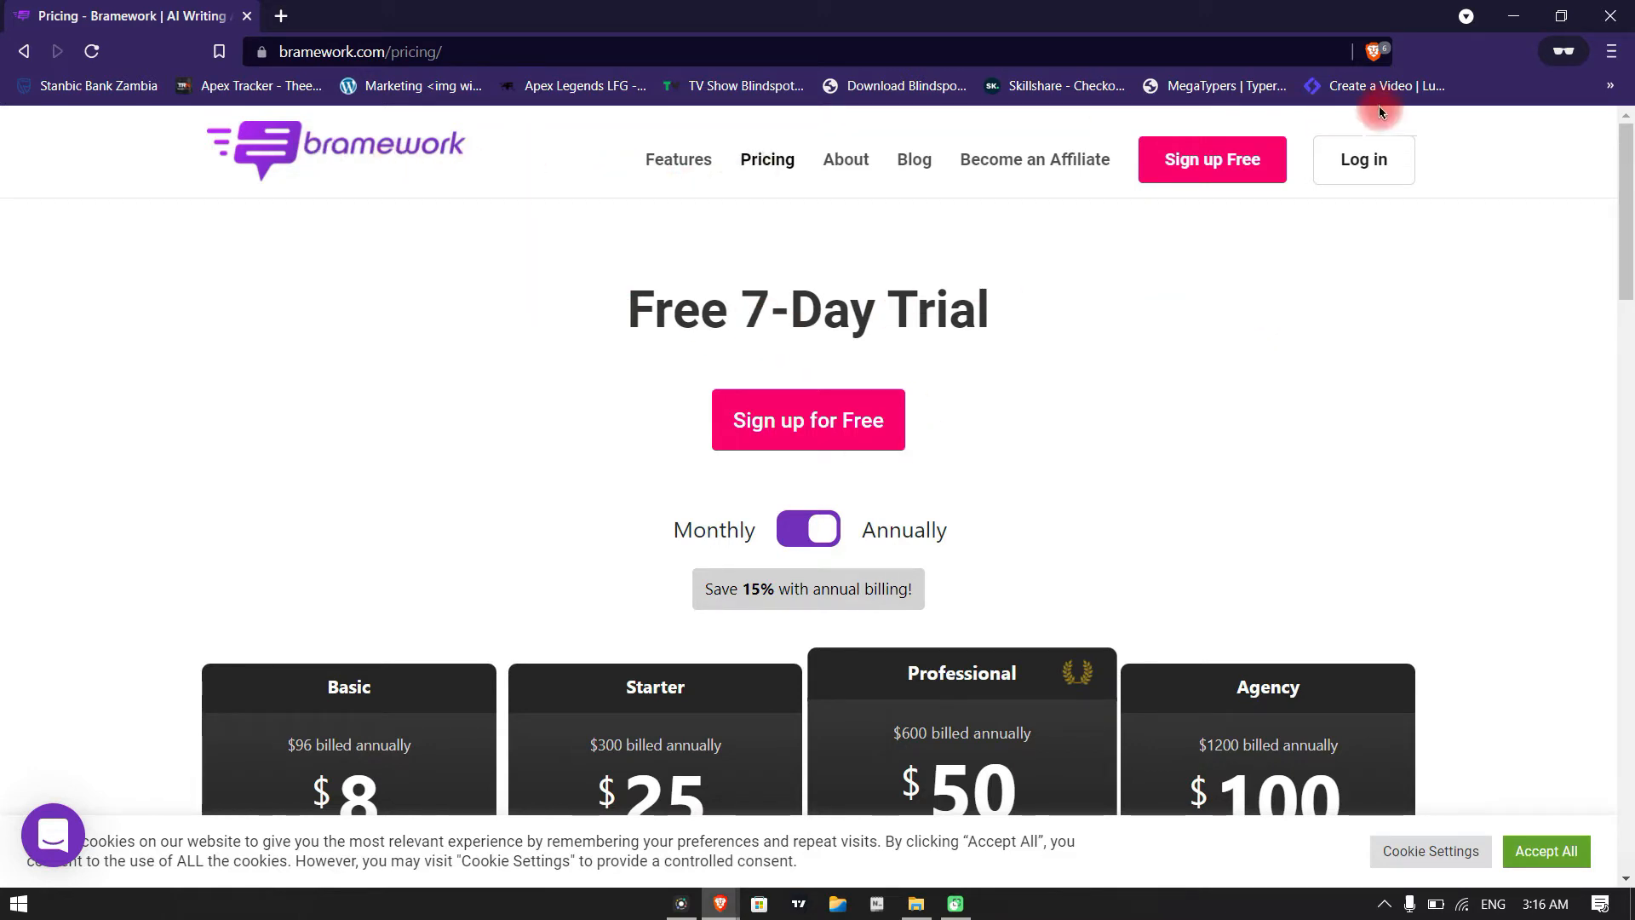
click(1506, 24)
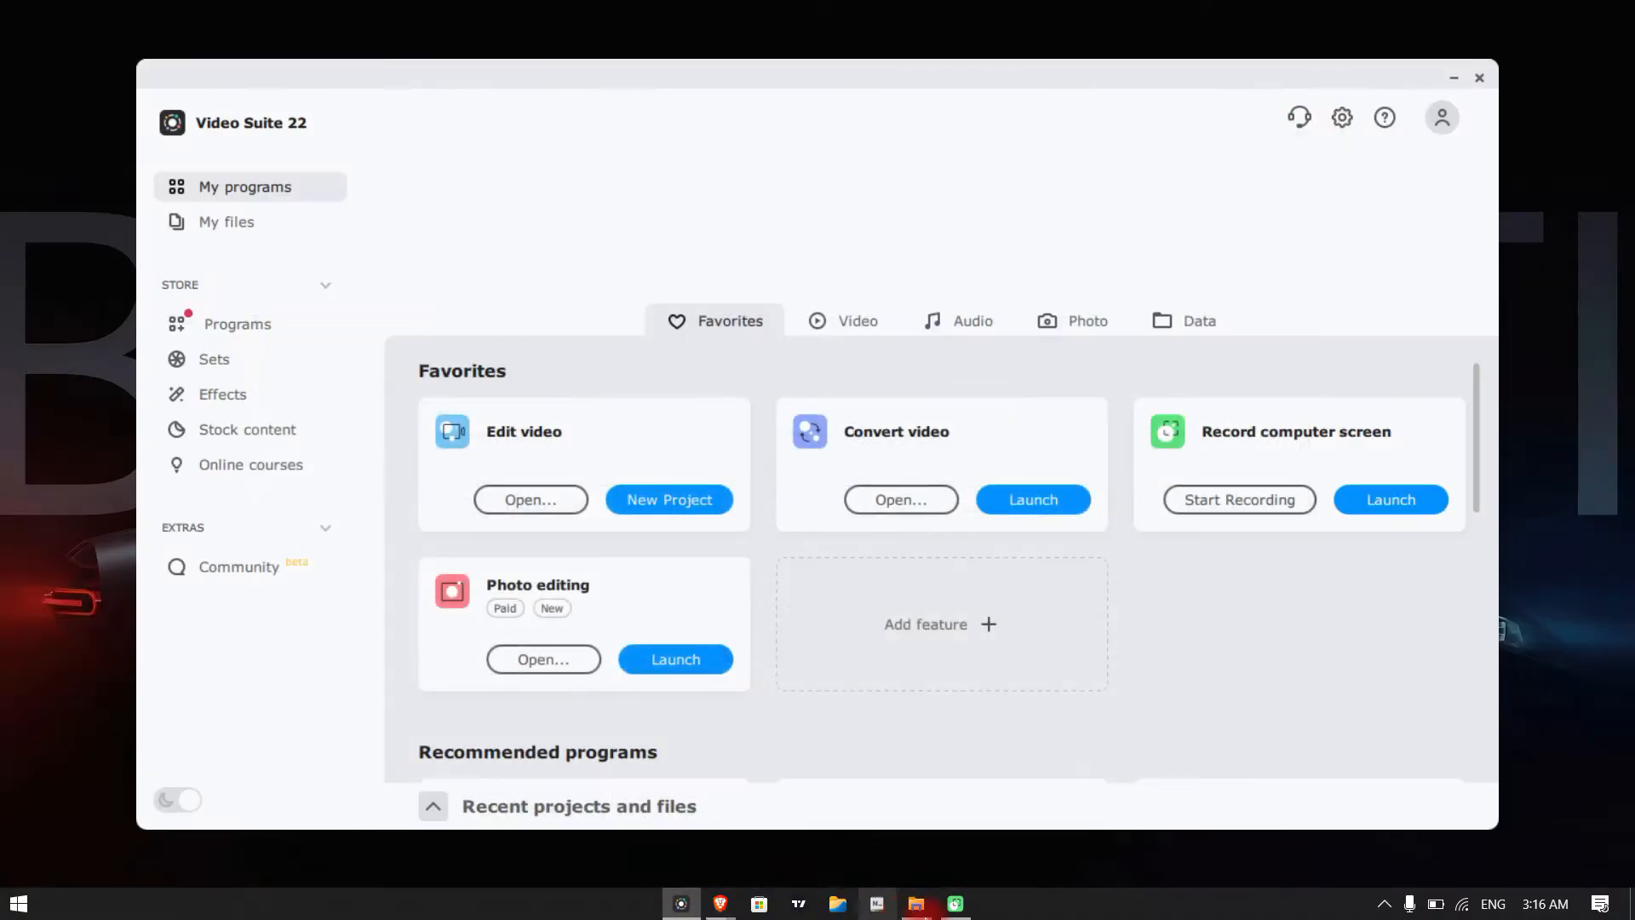
mouse_move(730, 916)
click(592, 820)
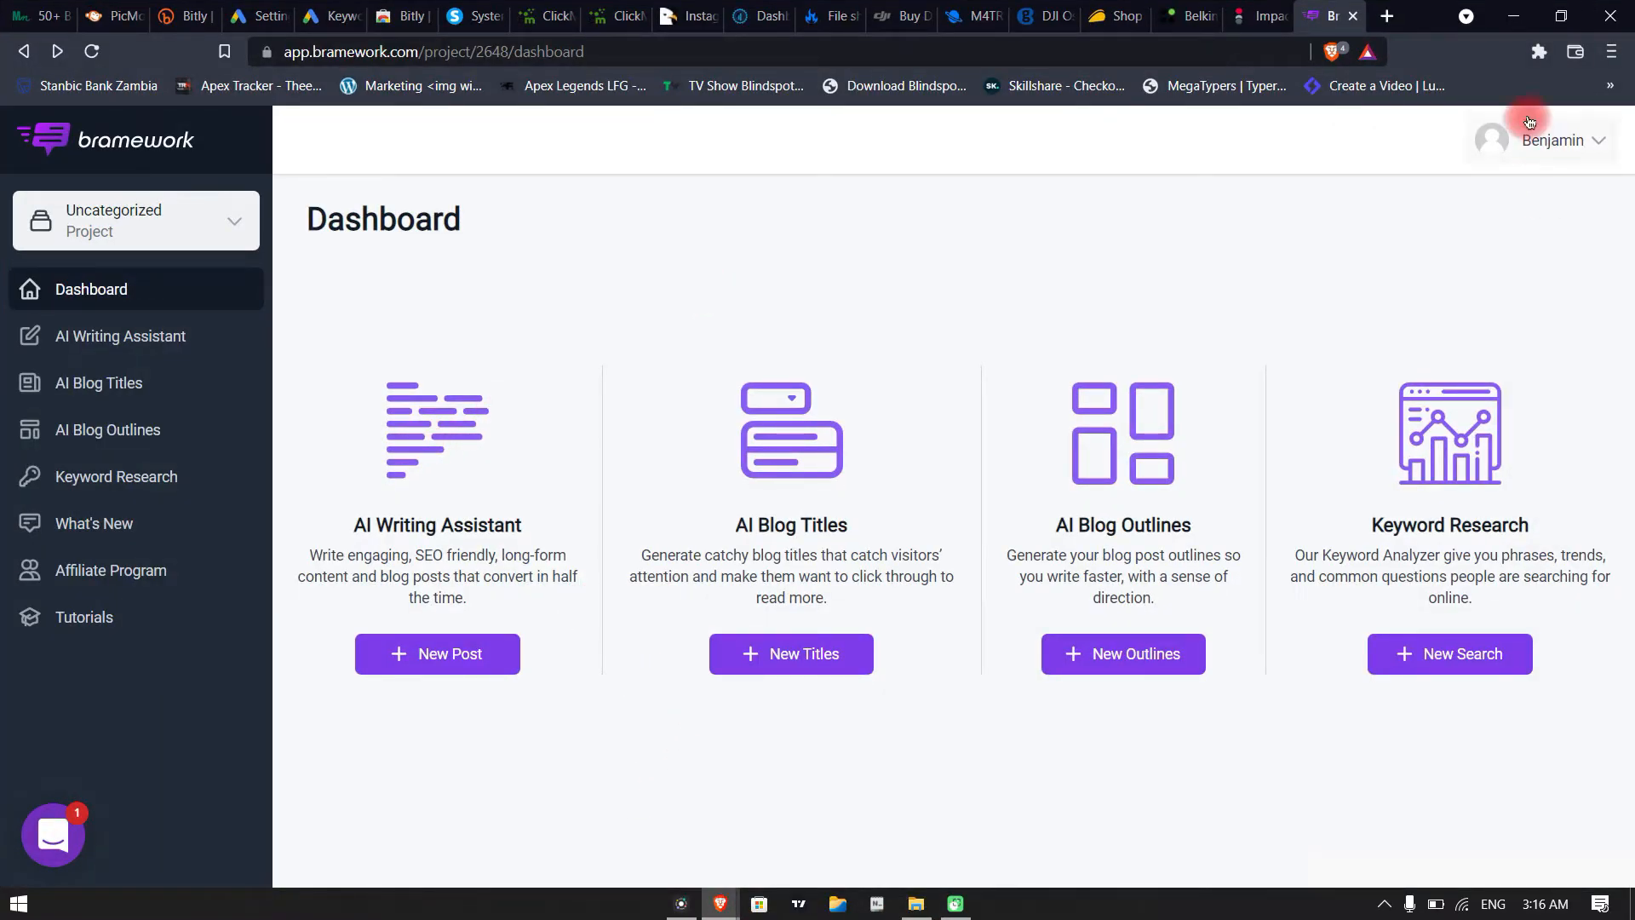
click(1522, 24)
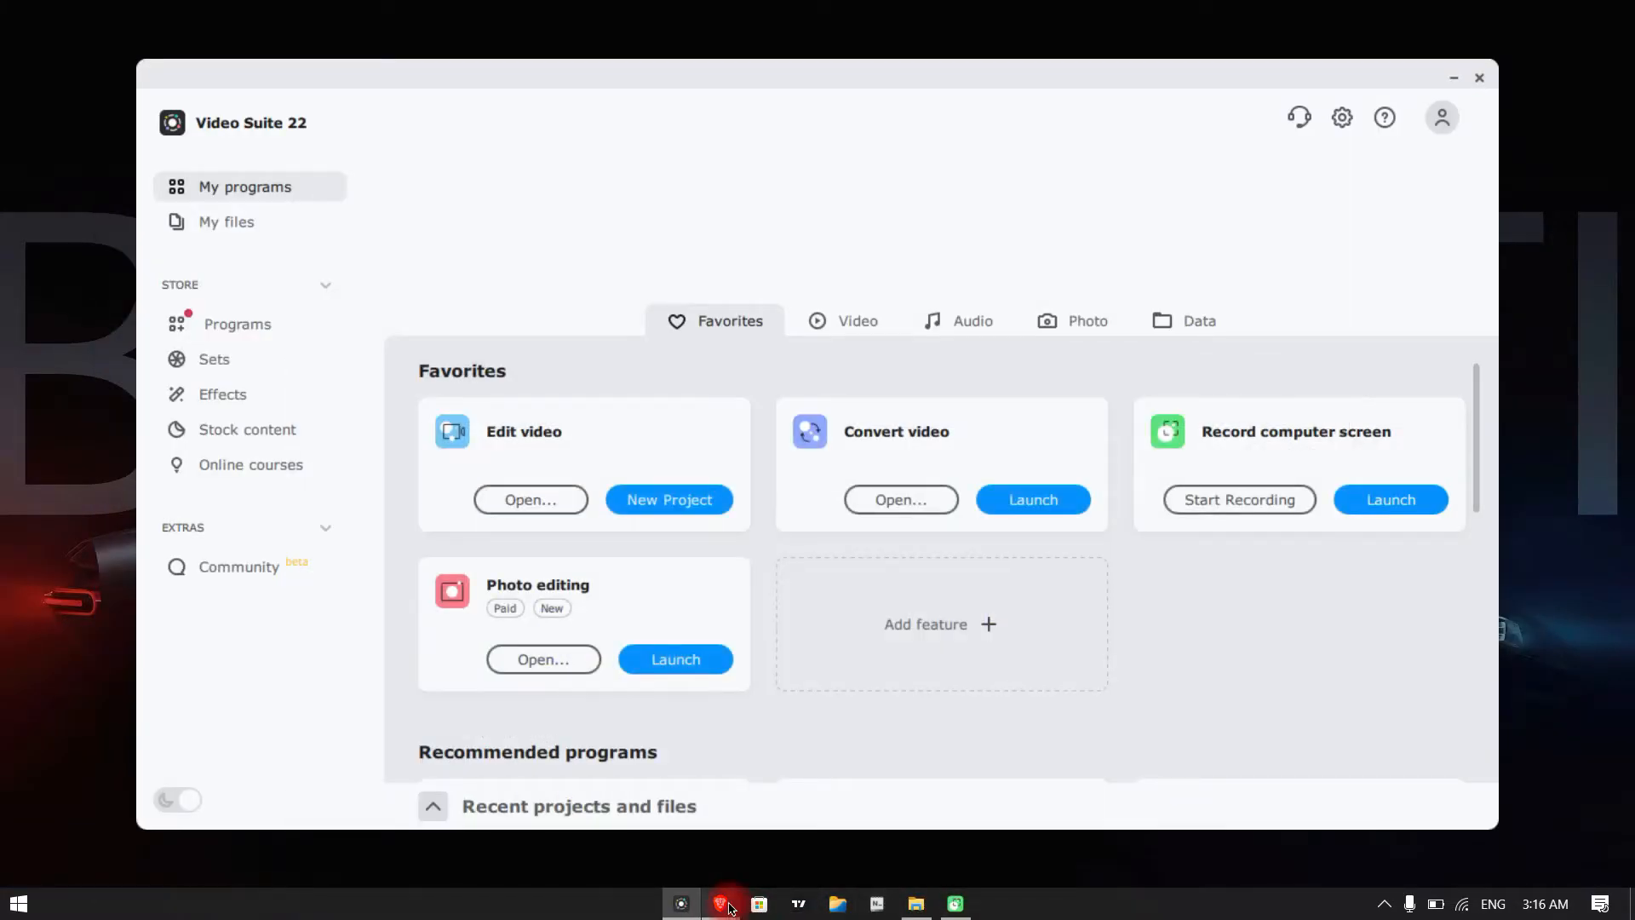
Return to the Pricing page's browser window and open the free sign-up form to review its fields
mouse_move(730, 908)
click(810, 768)
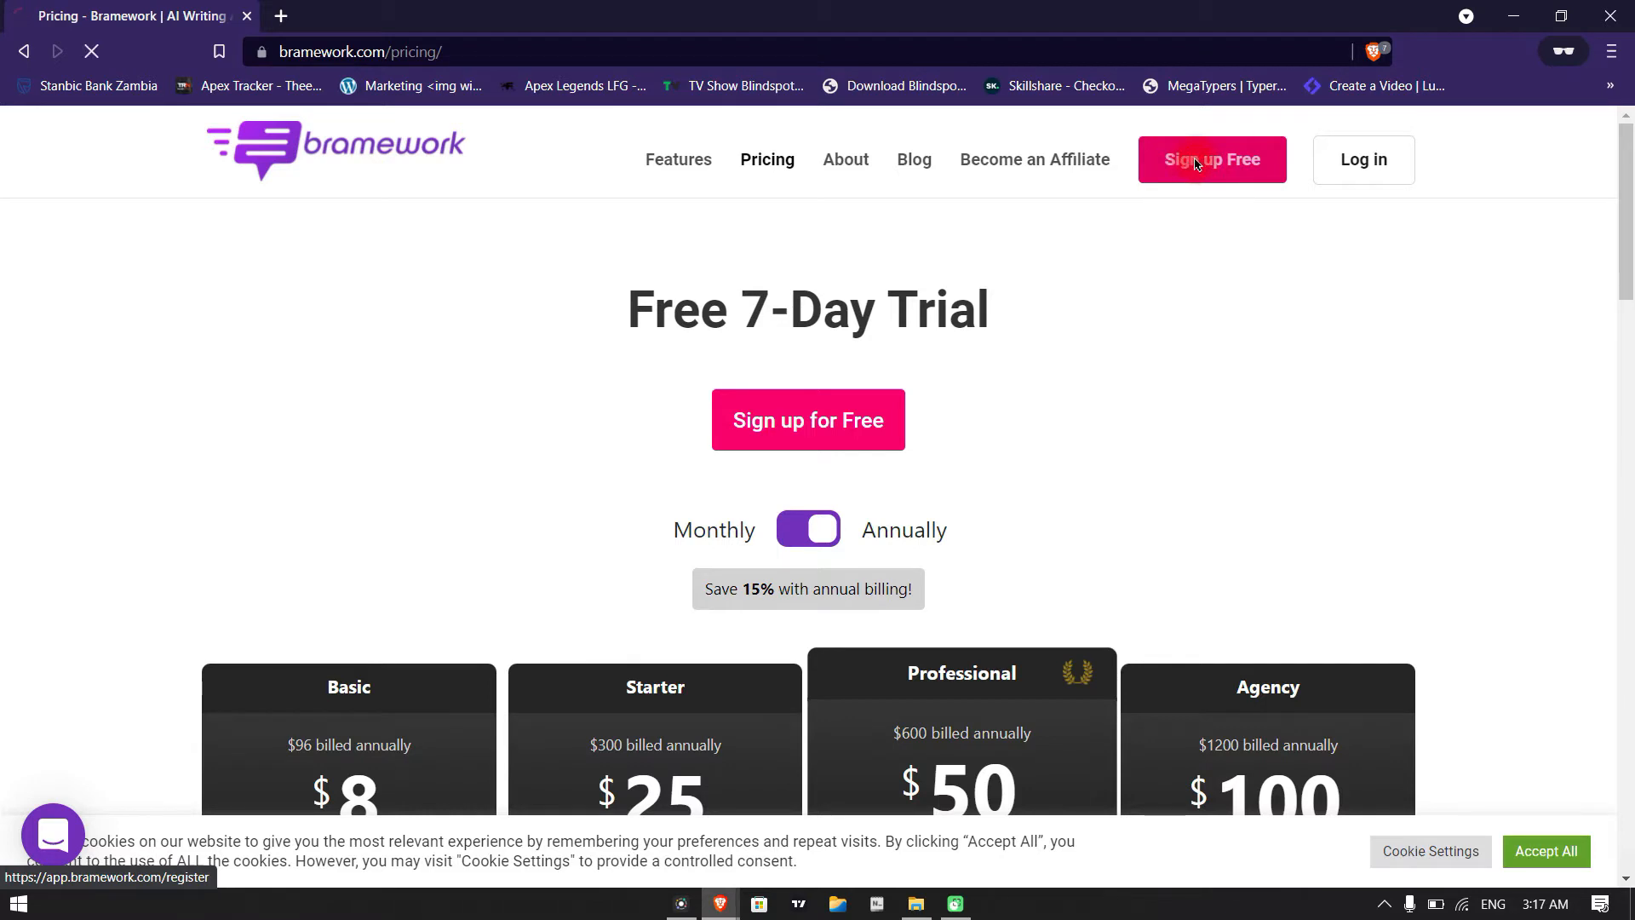
click(666, 436)
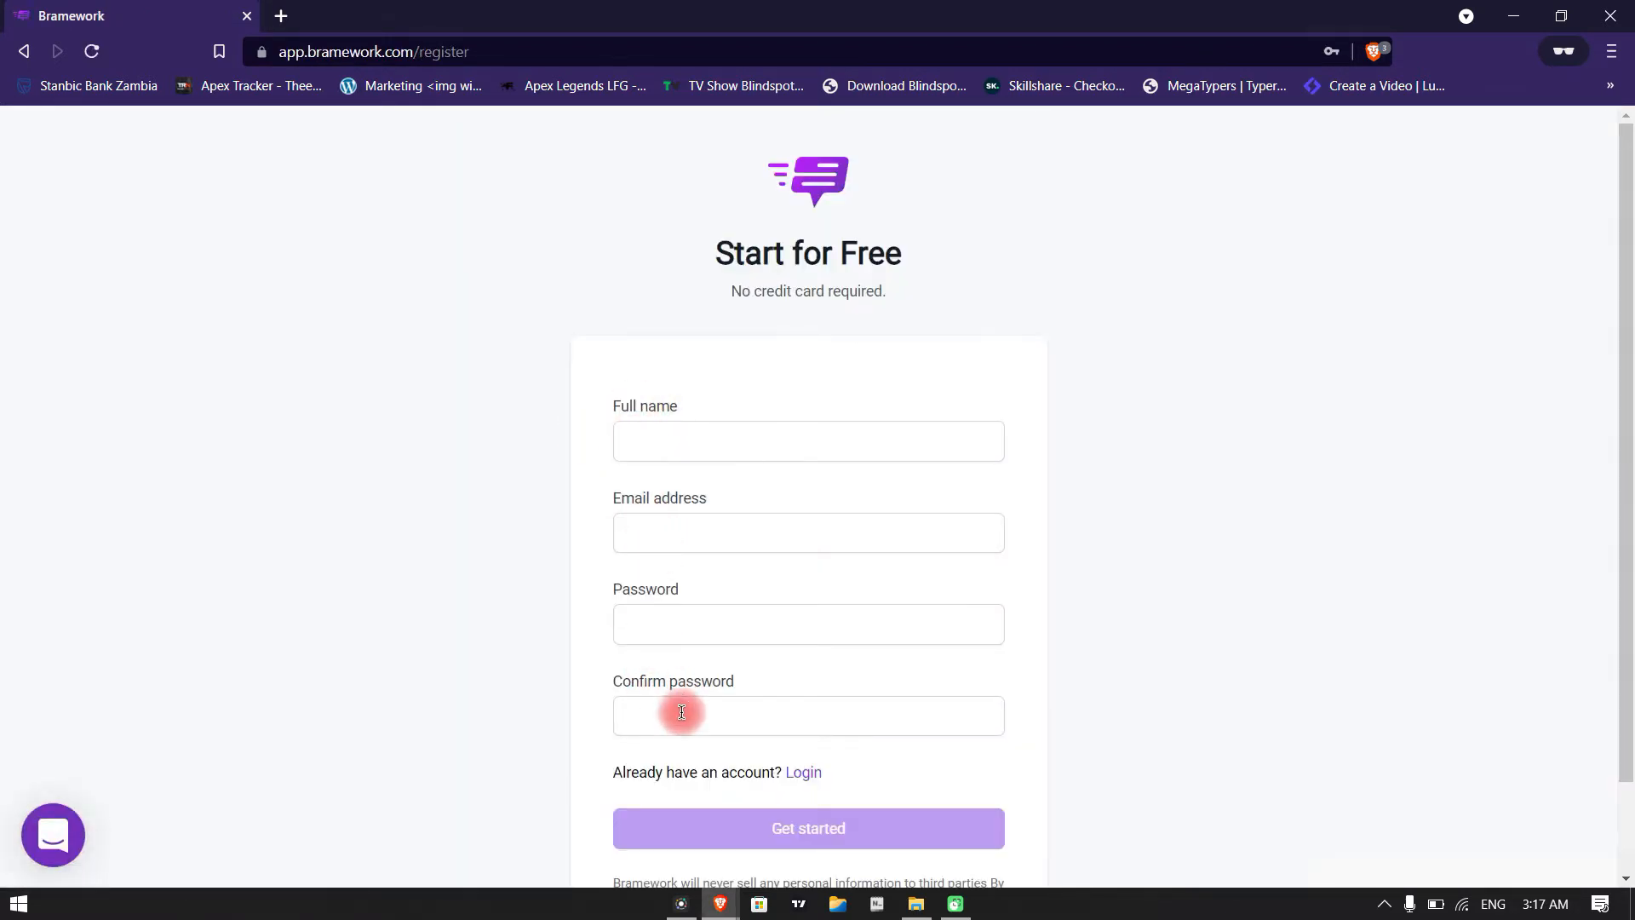
scroll(809, 728, down, 1)
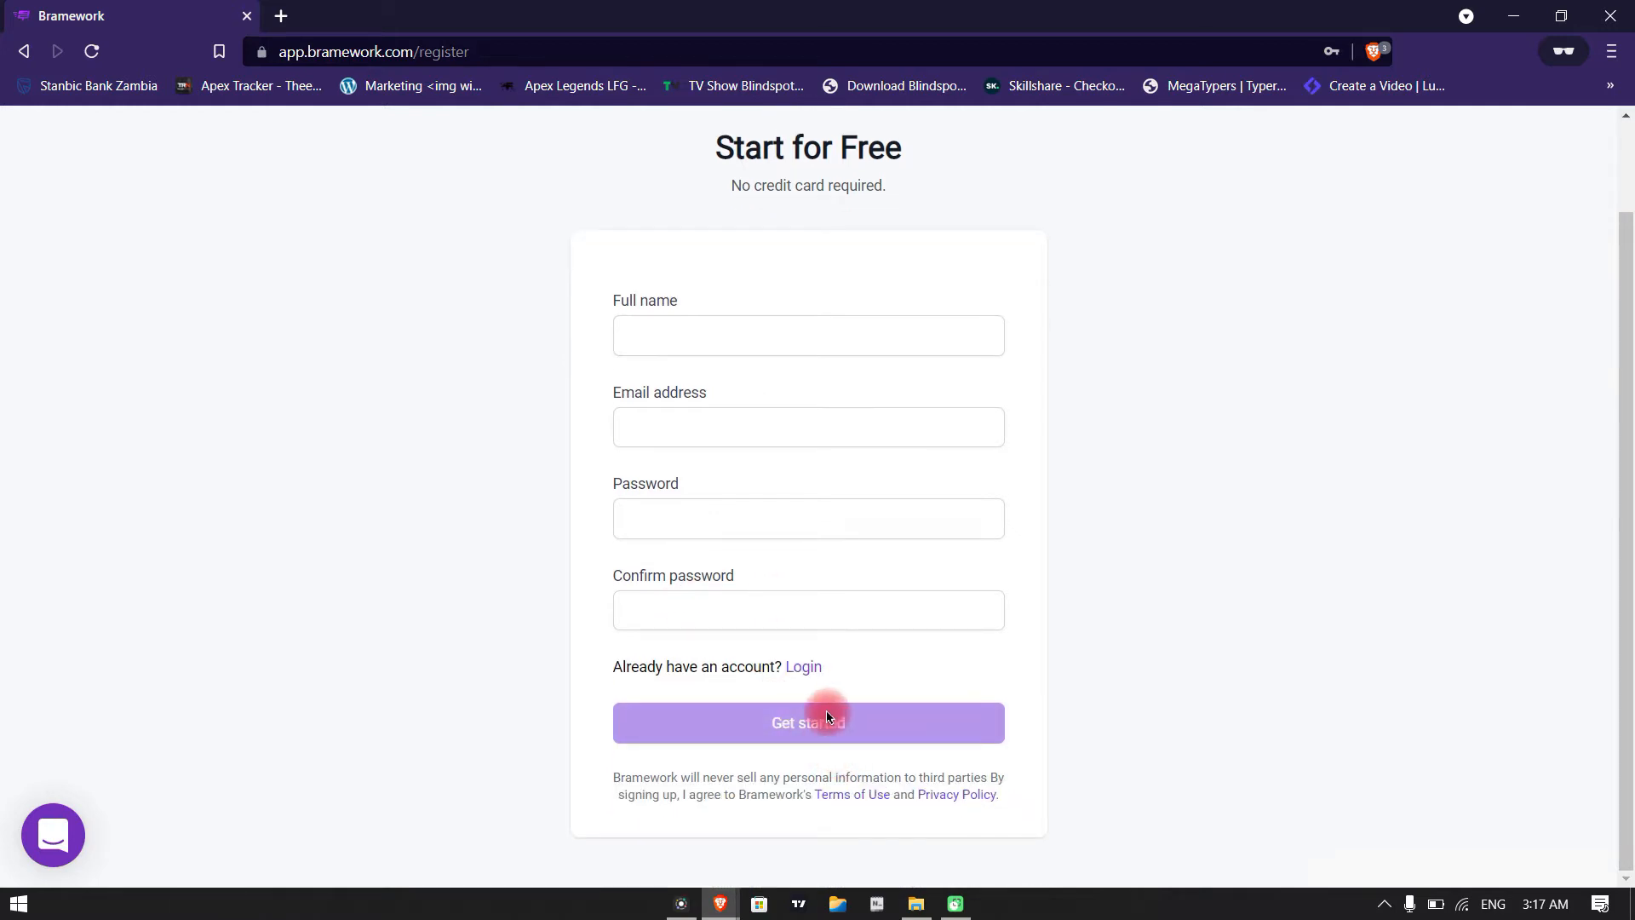
Switch to the browser window showing the logged-in Bramework dashboard
click(1521, 19)
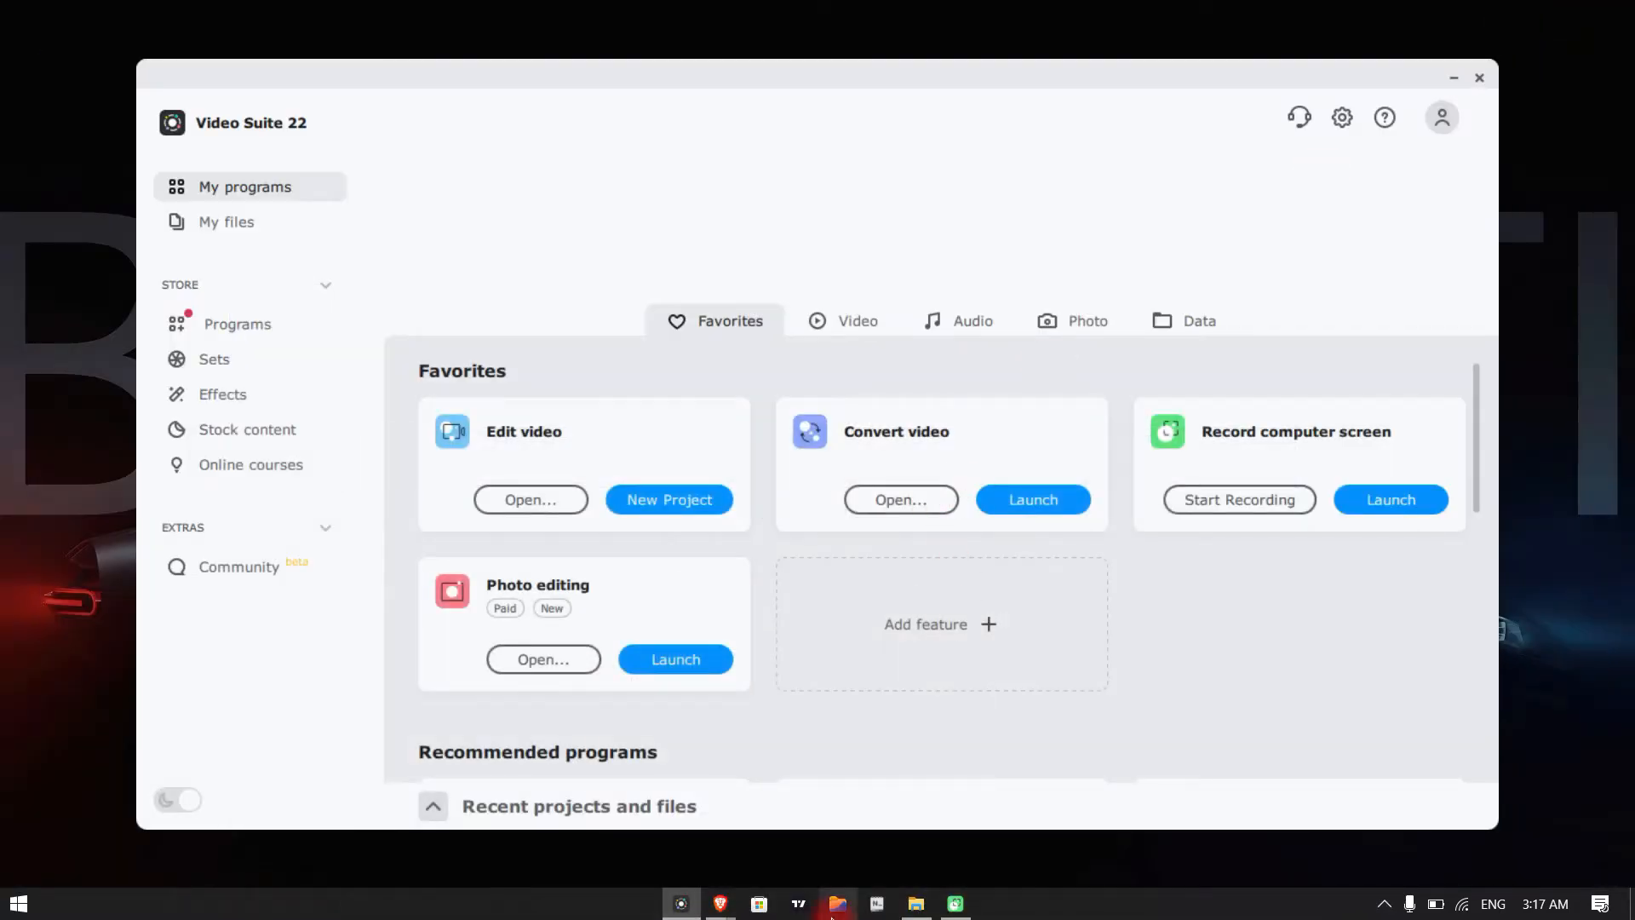
mouse_move(720, 903)
click(676, 832)
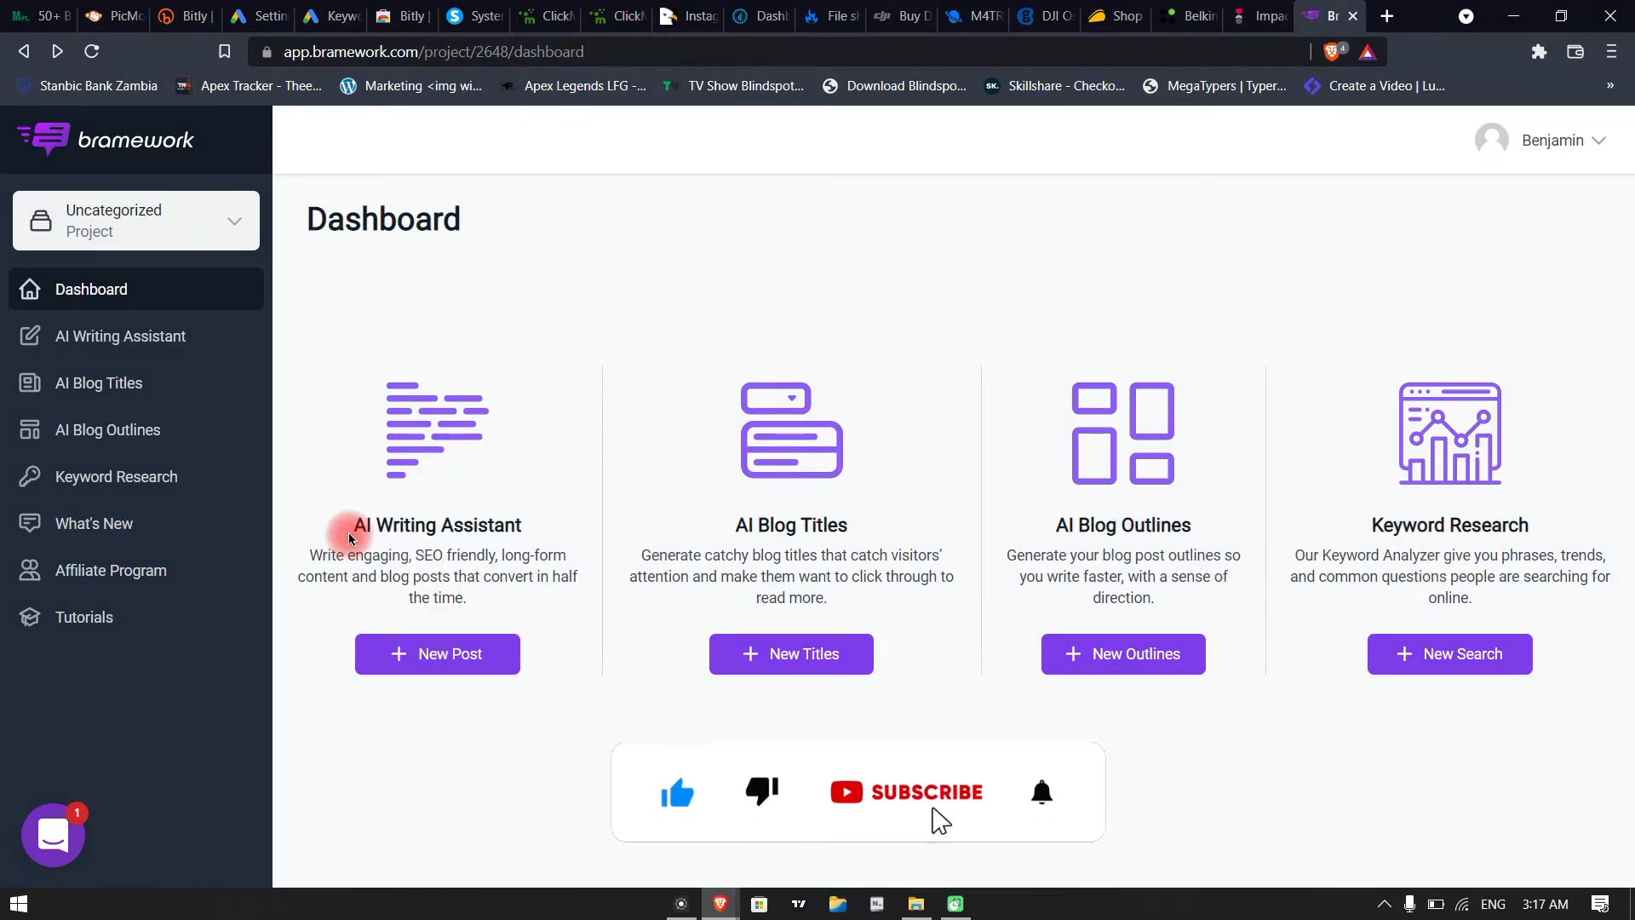
Start a new AI Writing Assistant post using the keyword "facebook"
click(430, 658)
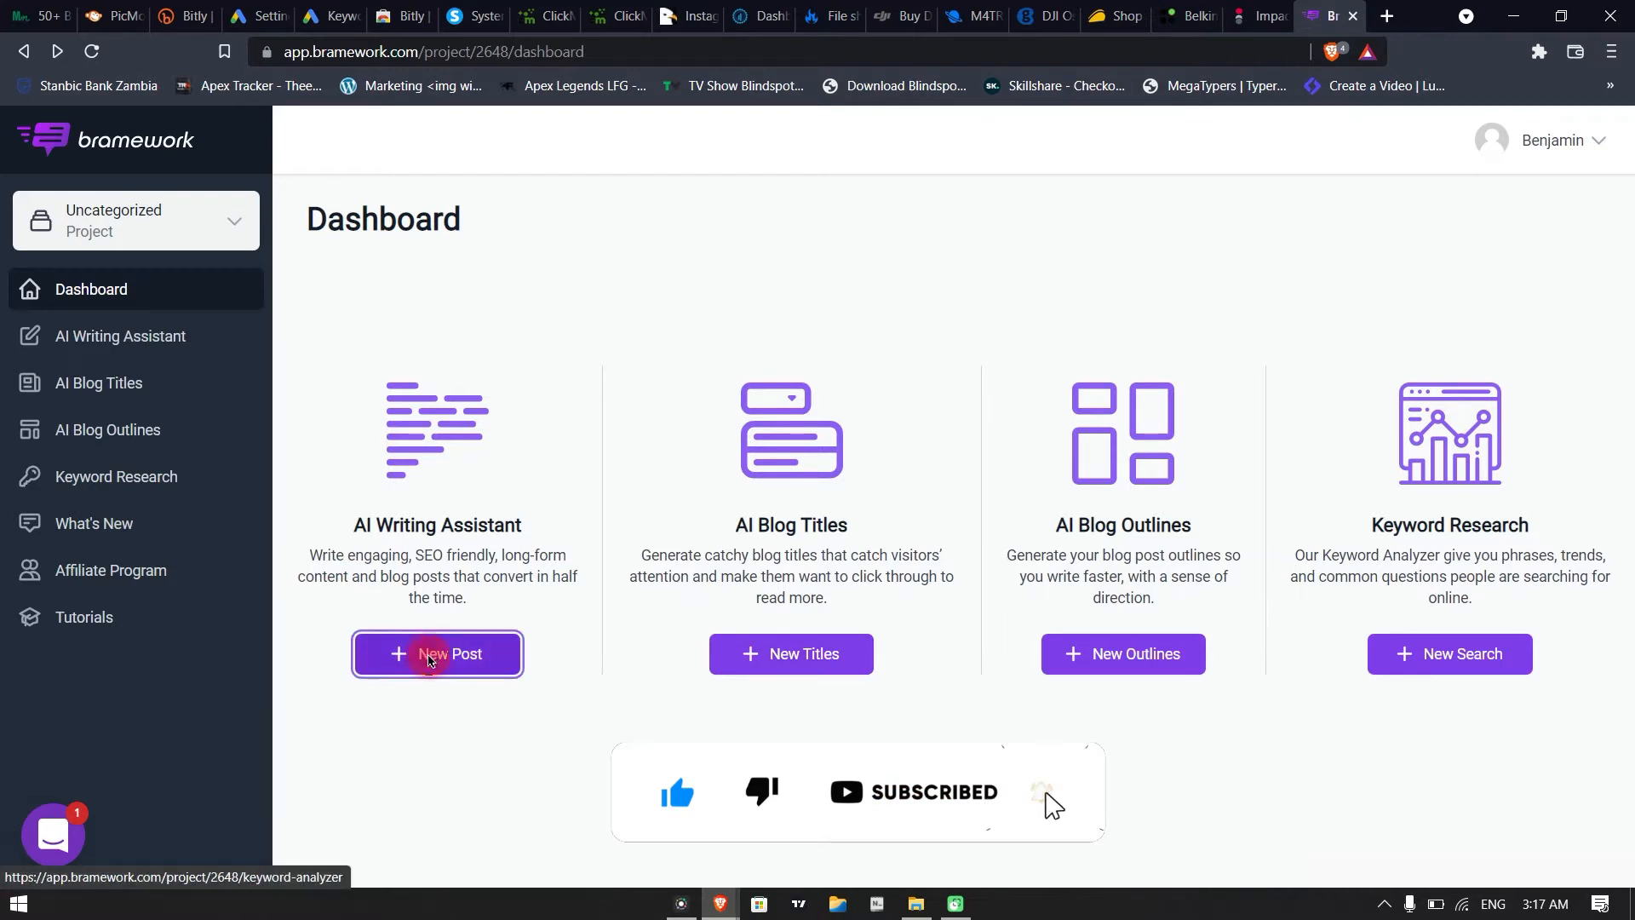
click(436, 419)
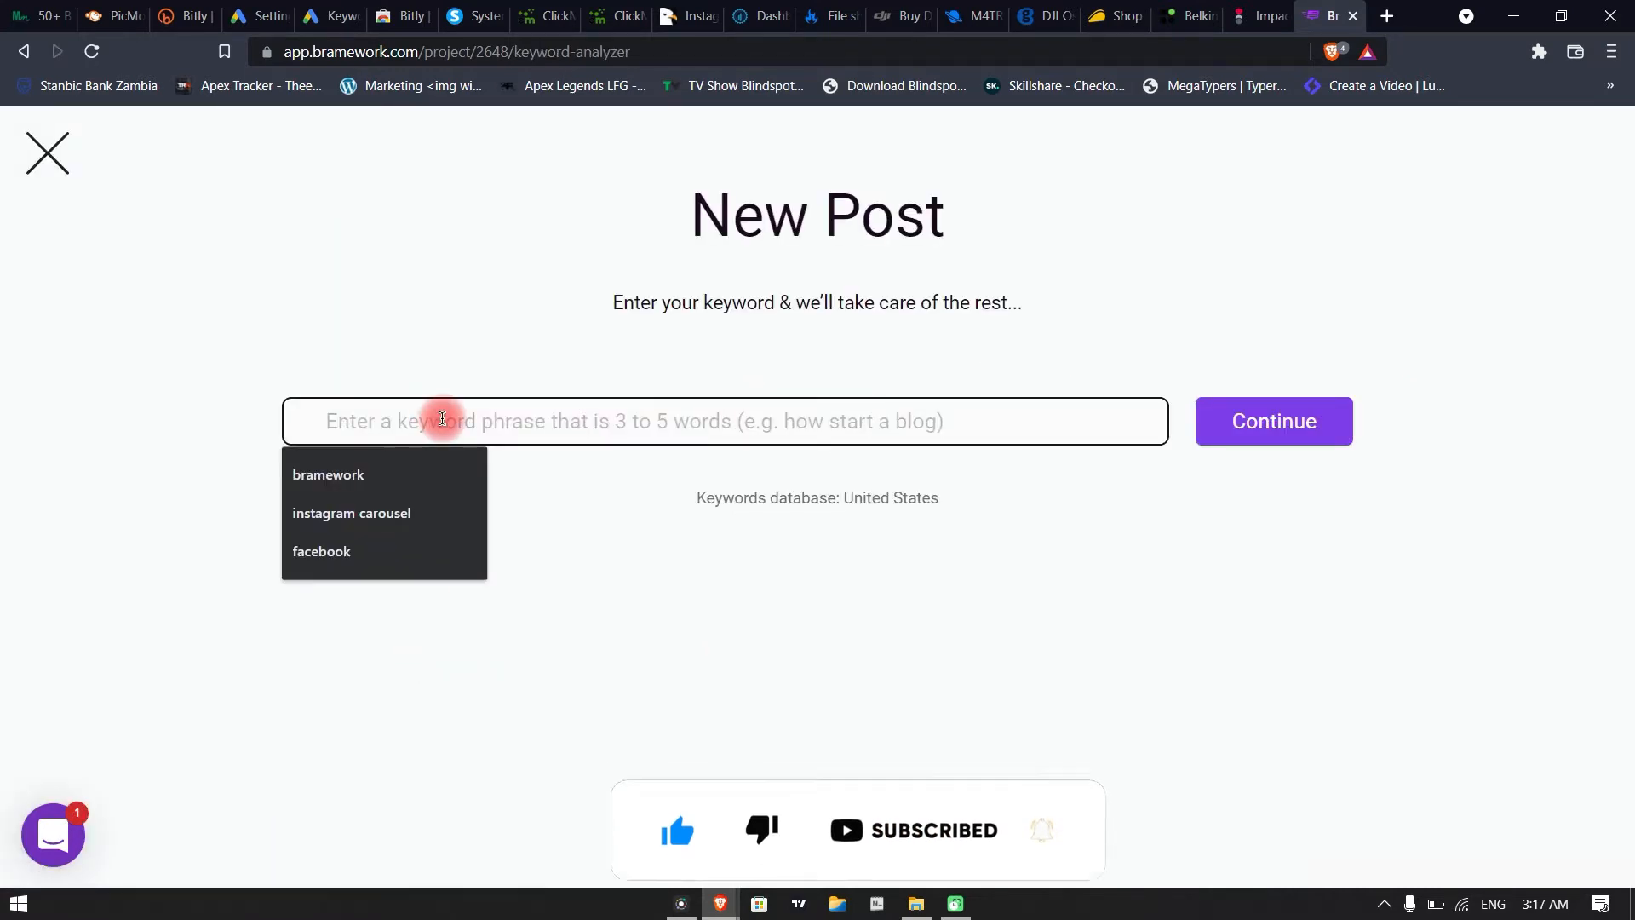
click(319, 551)
click(1275, 421)
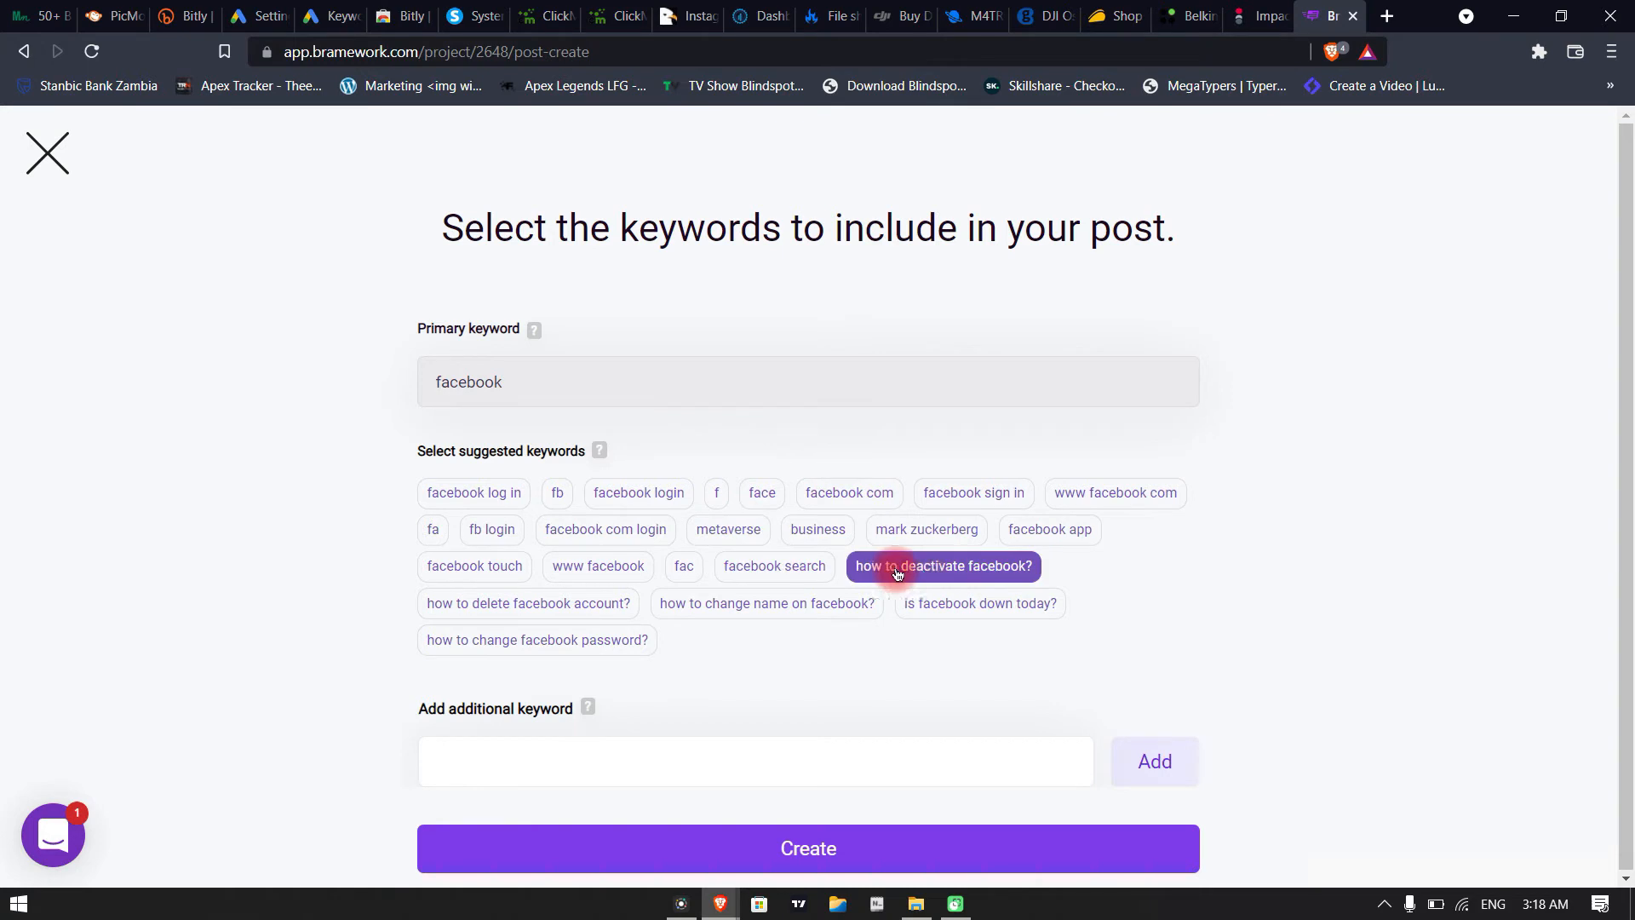
Create the post with the suggested keywords "how to deactivate facebook?", "how to change name on facebook?" and "how to delete facebook account?"
click(956, 574)
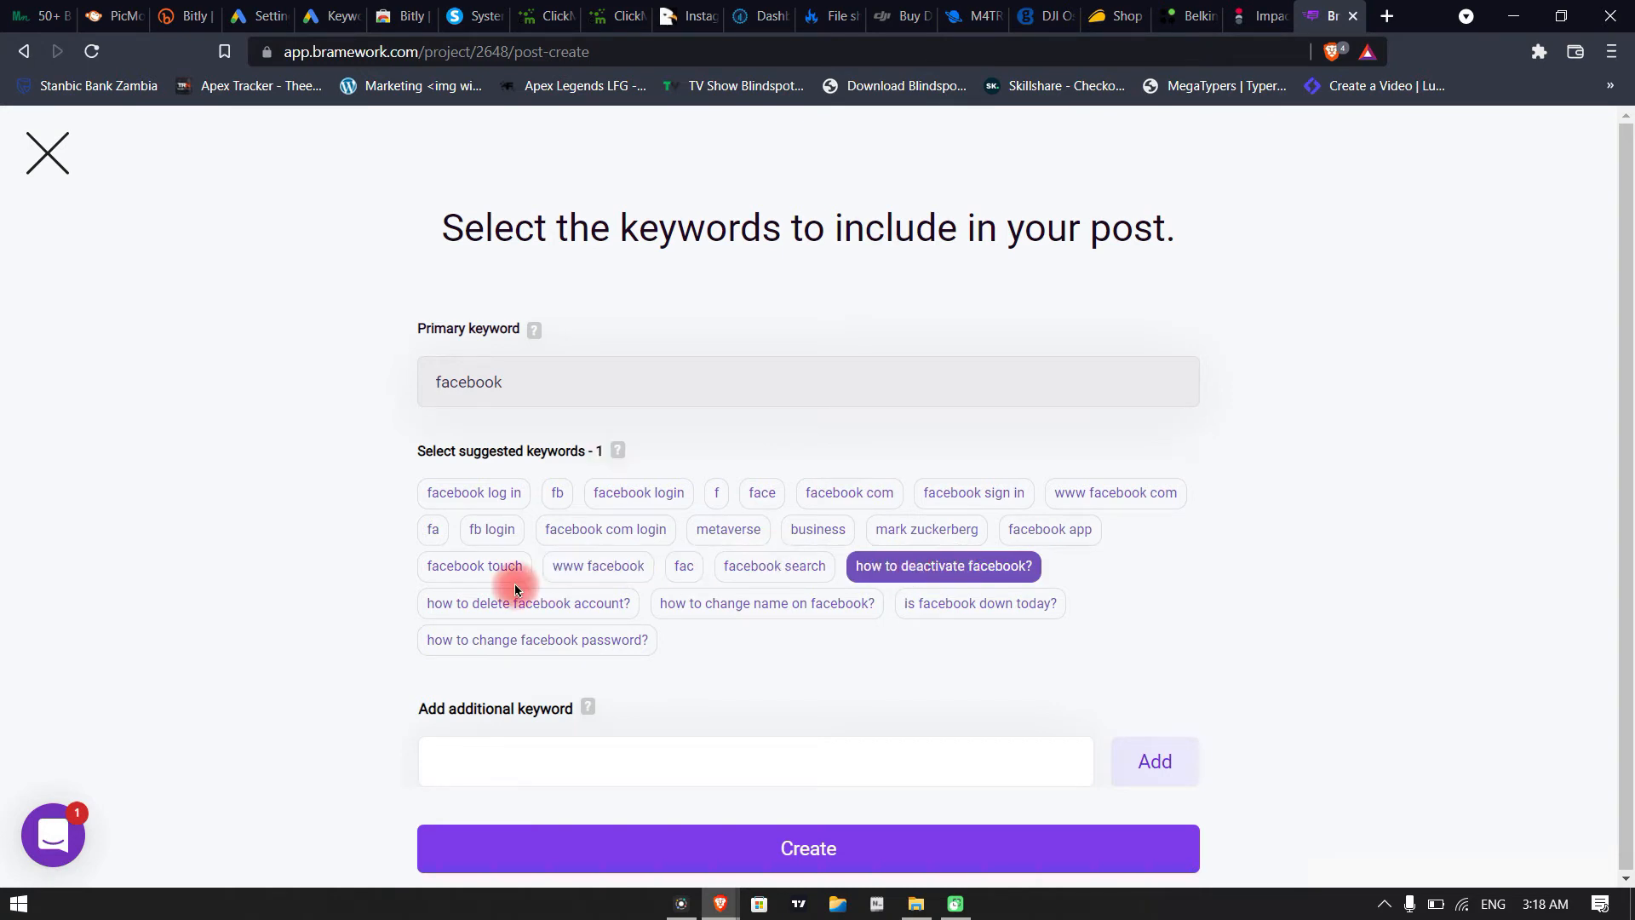
click(673, 612)
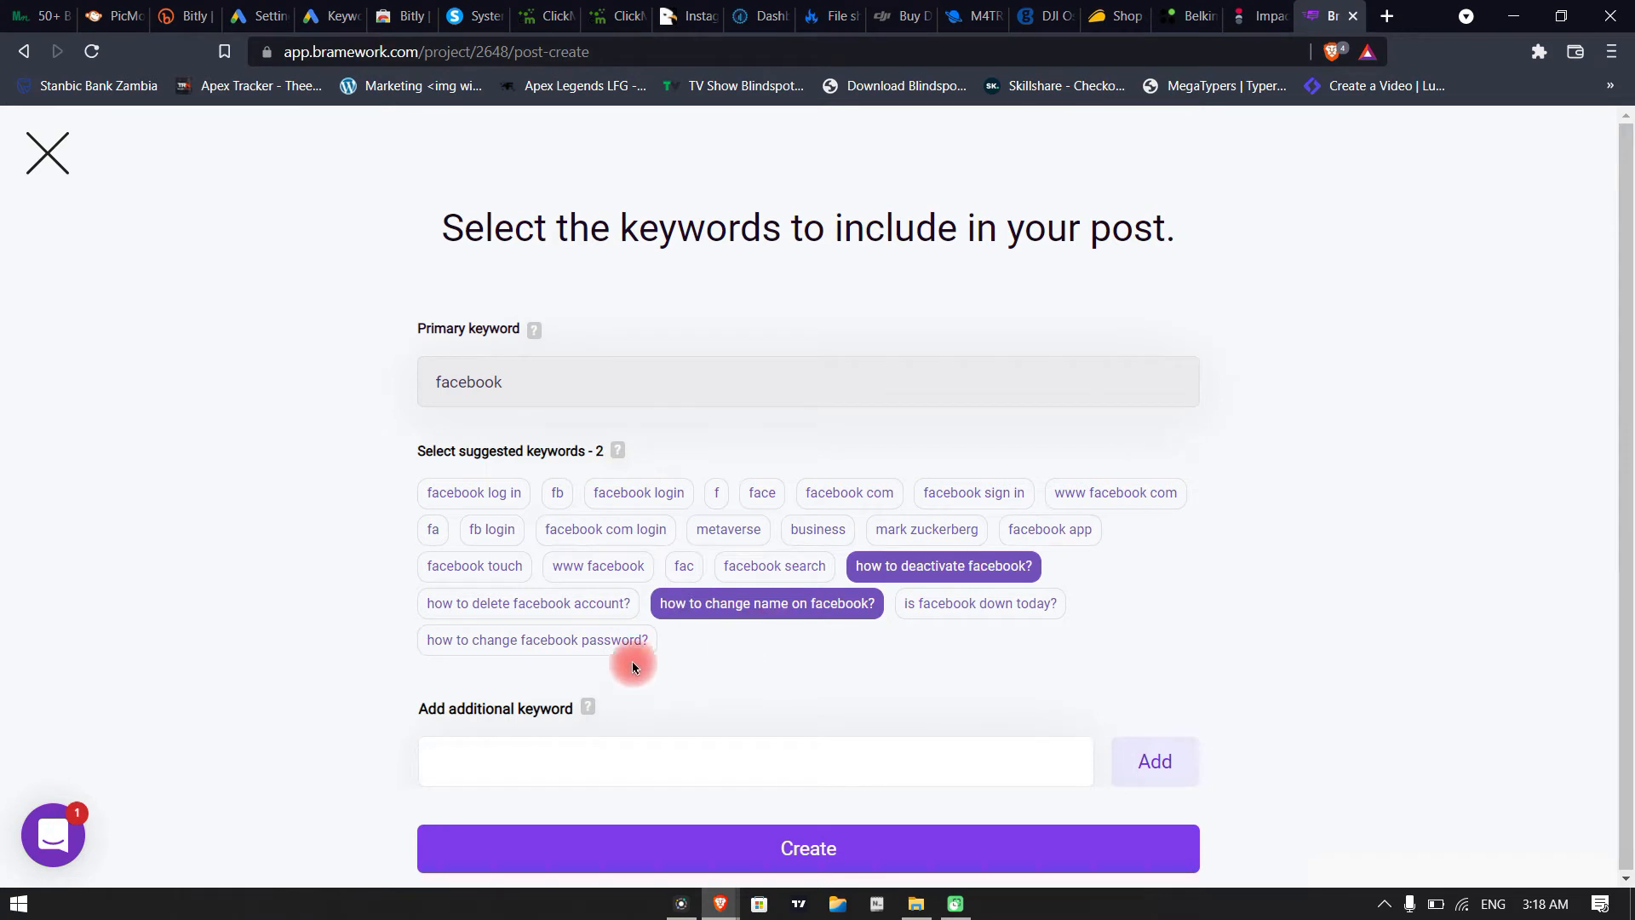
click(532, 605)
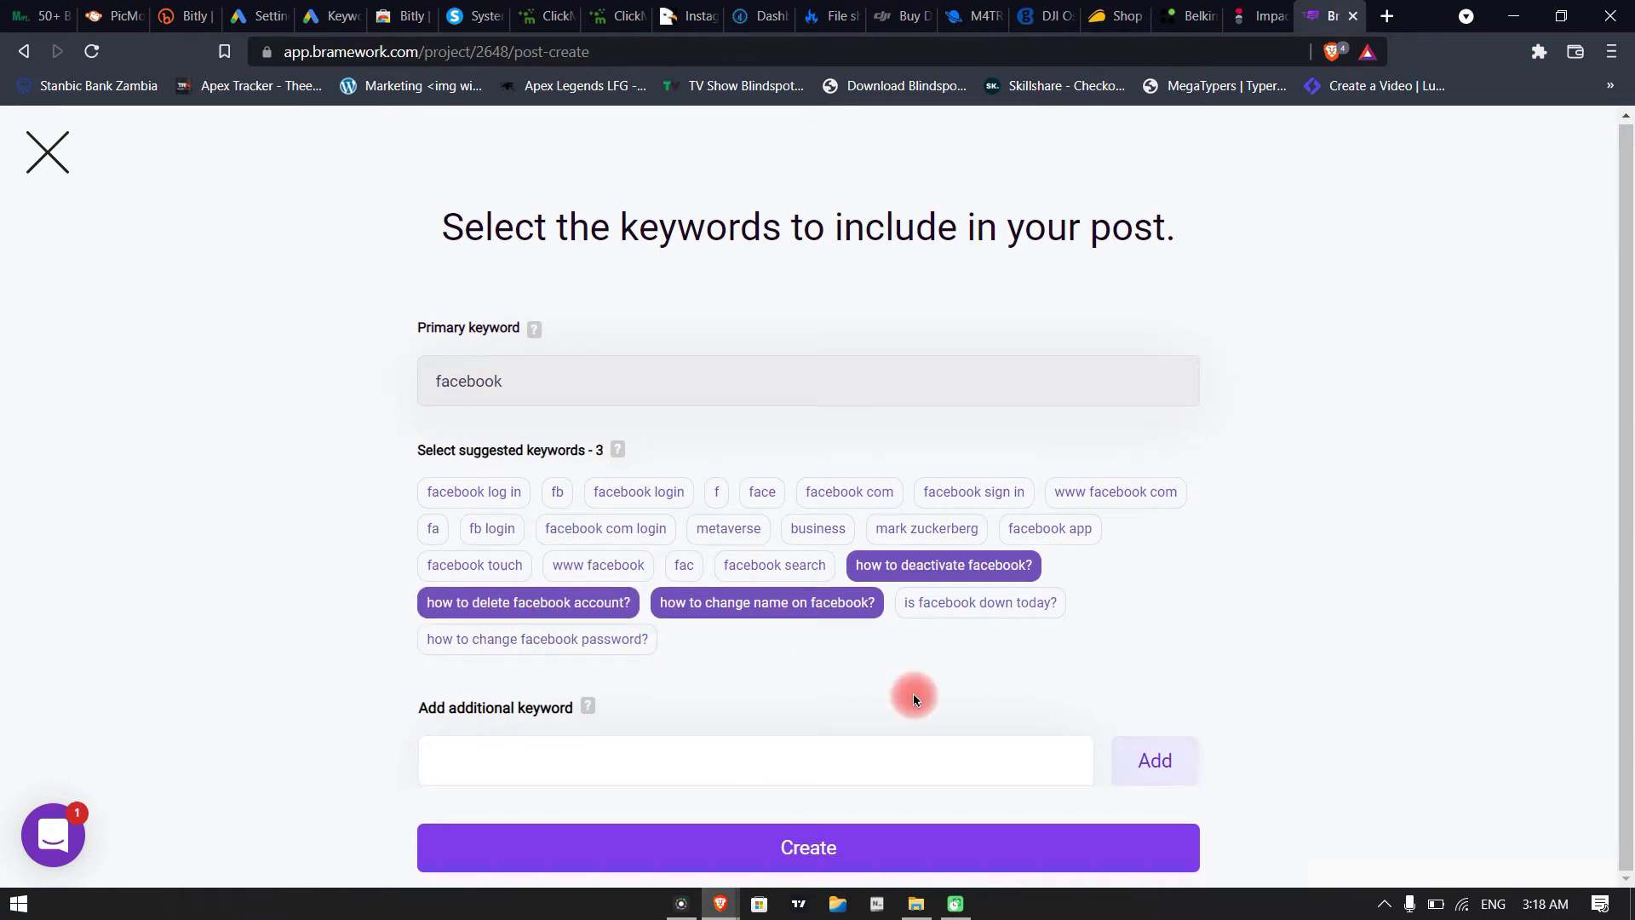
click(810, 847)
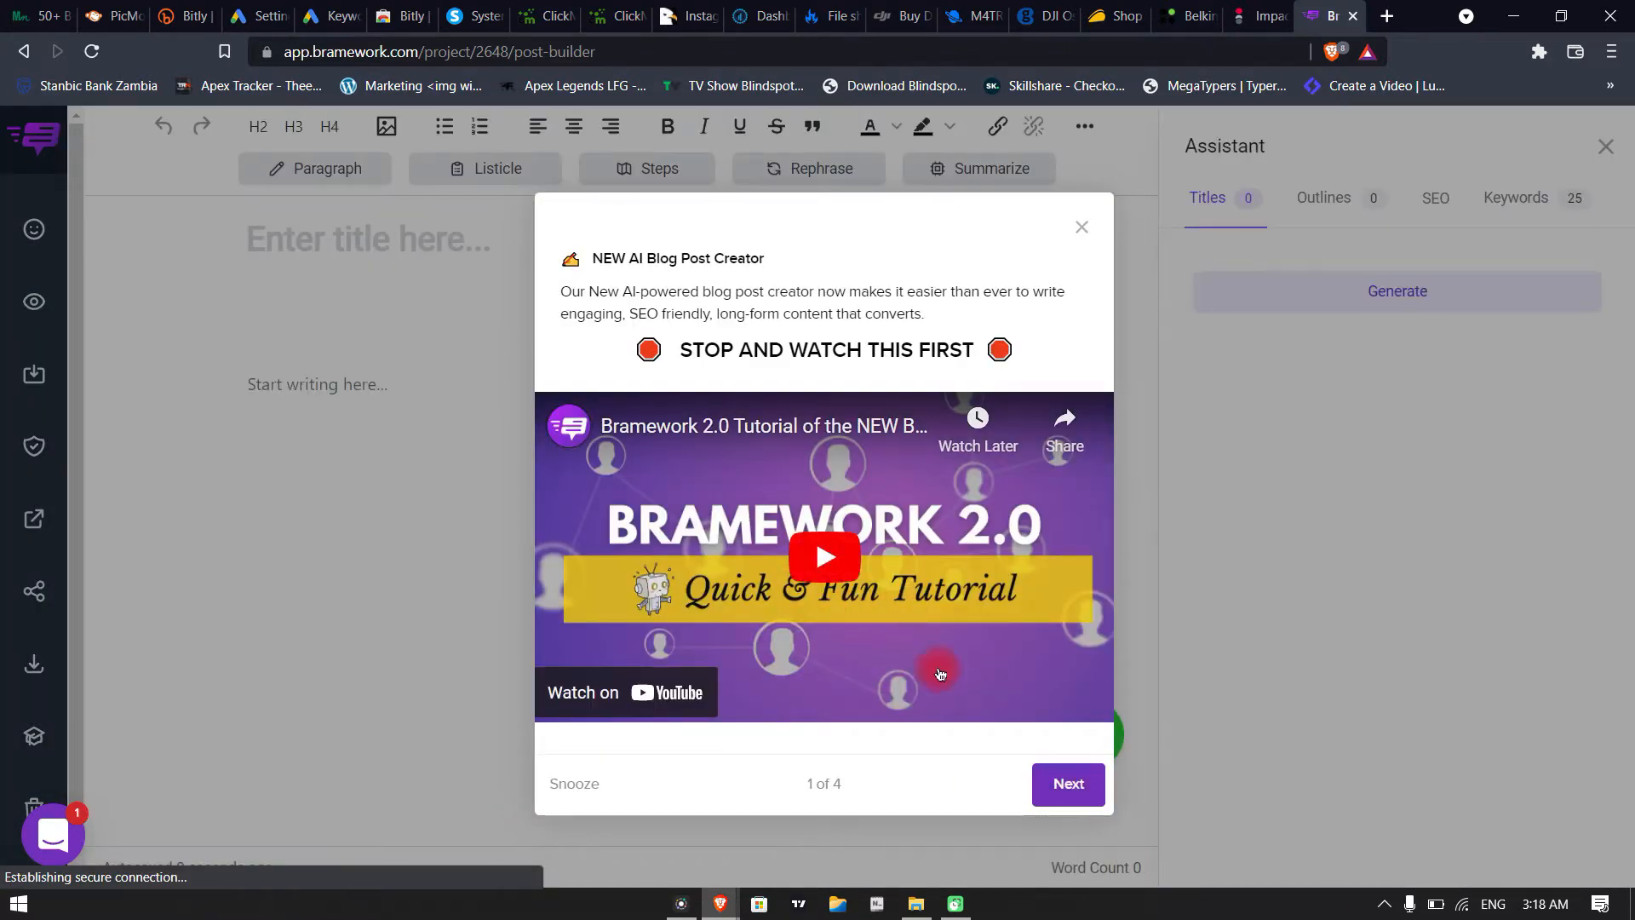
Get past the introductory tutorial pop-up and generate title suggestions for the post
click(1069, 785)
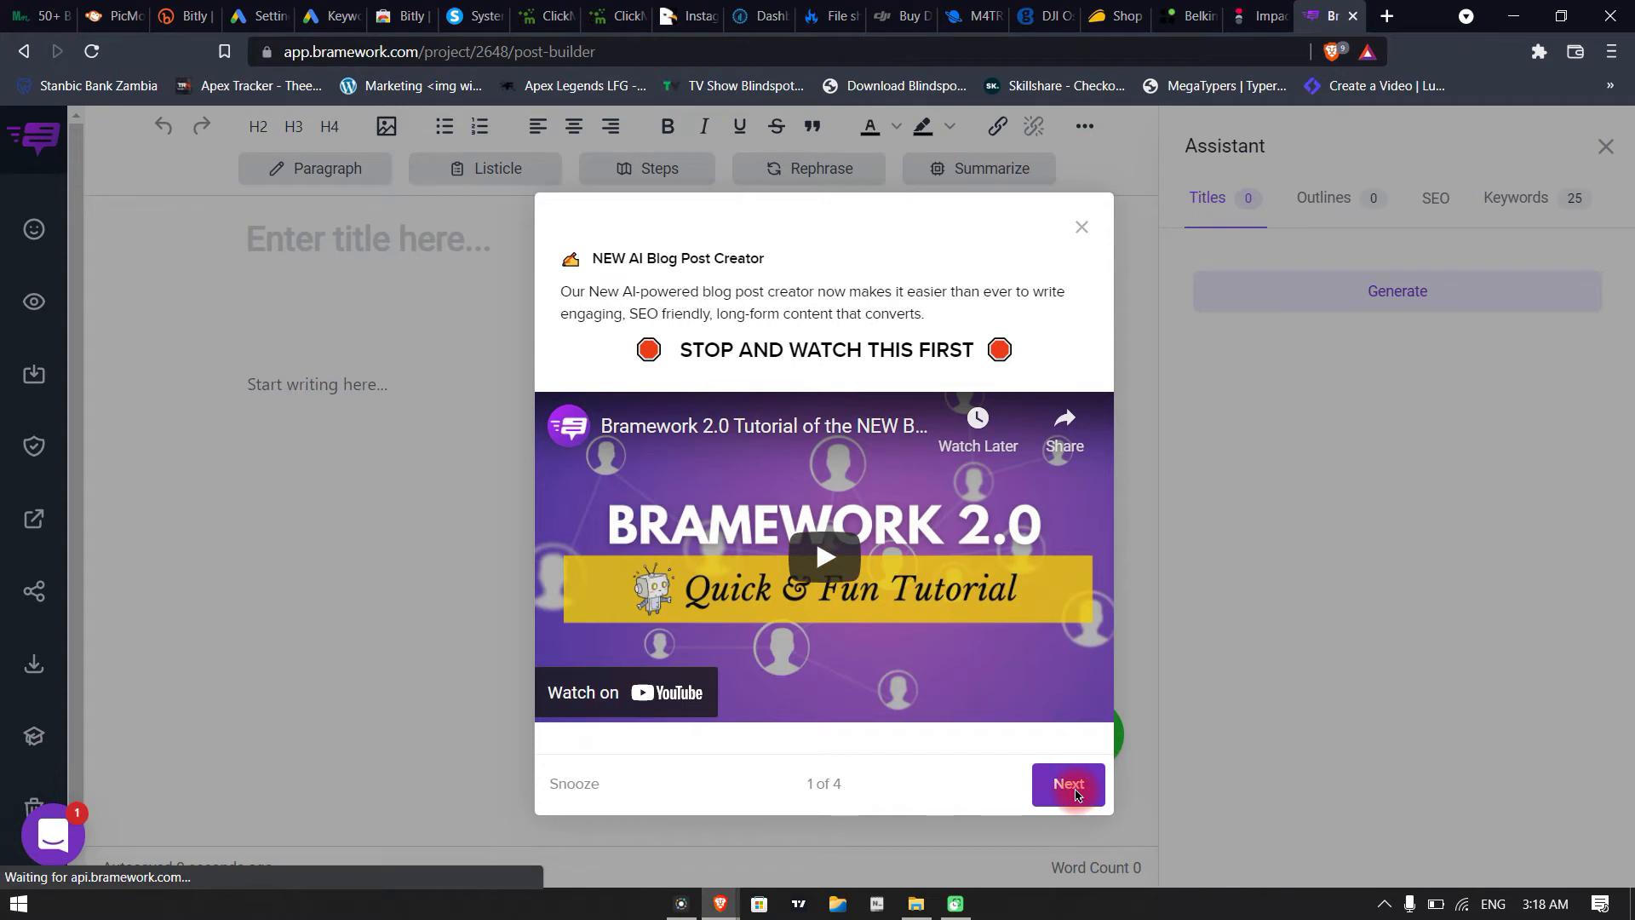
click(909, 570)
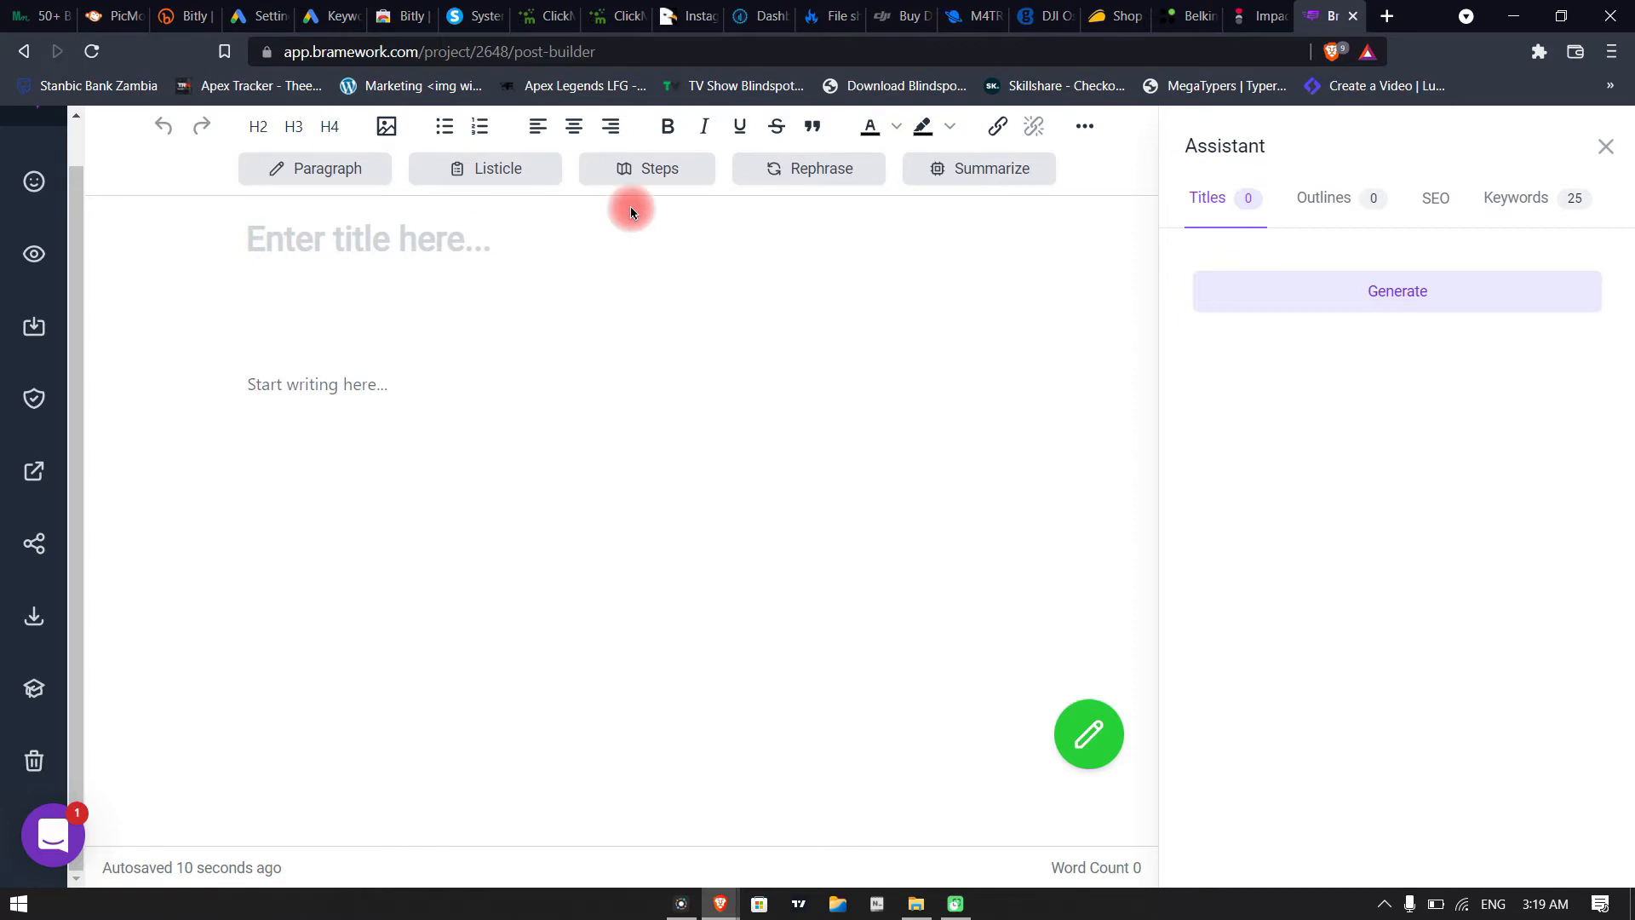
click(1386, 294)
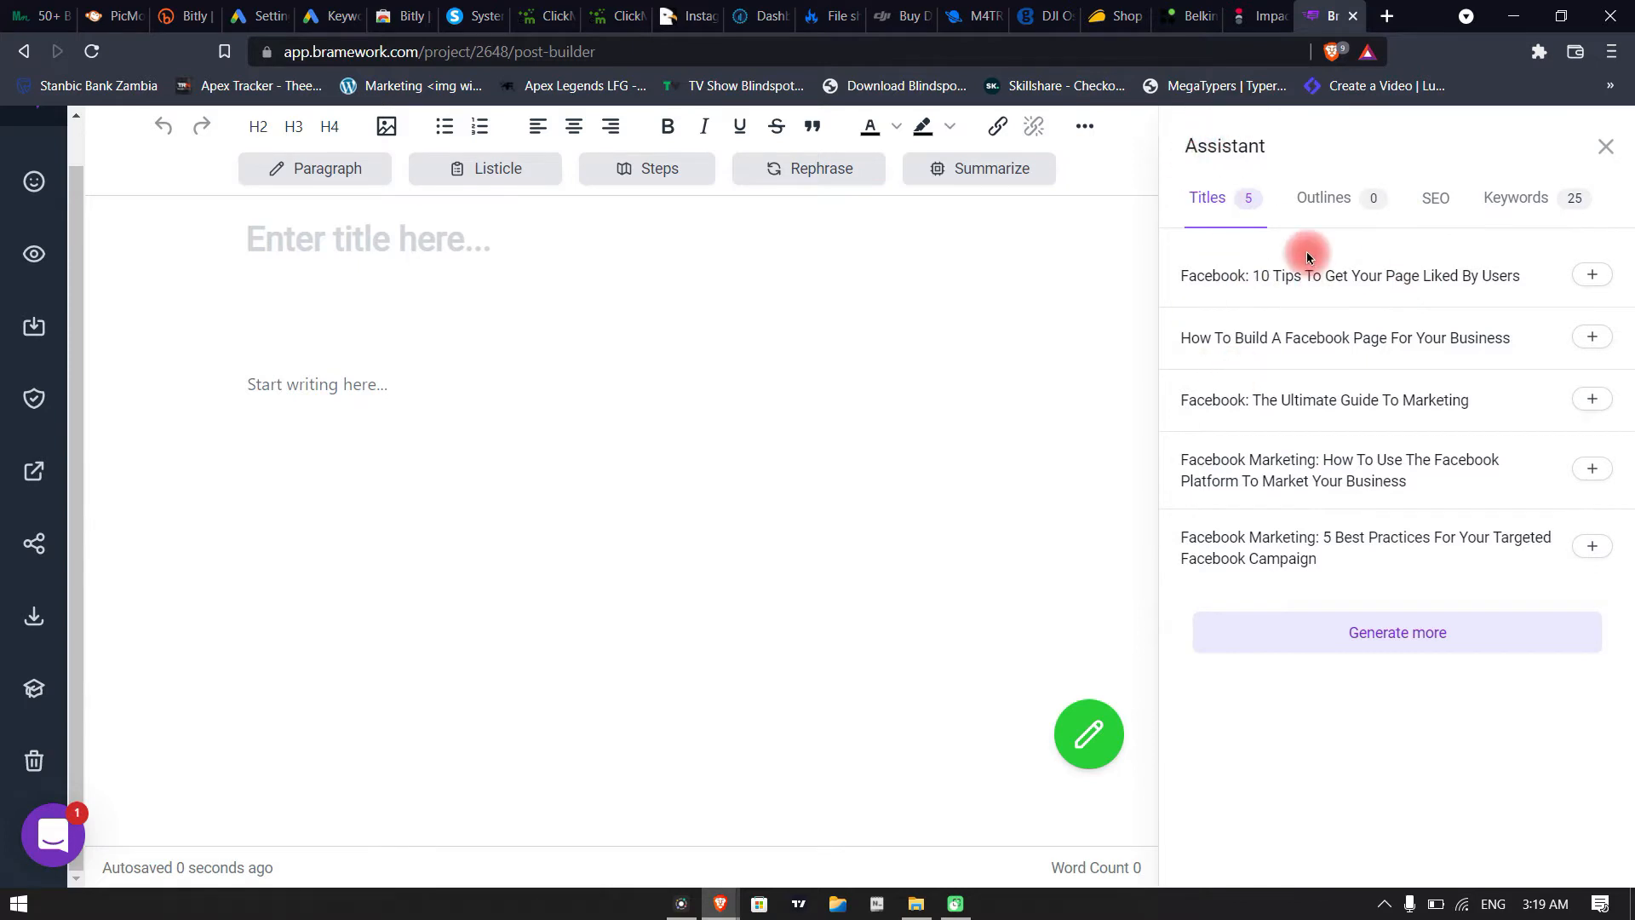
Try the first three suggested titles in turn as the post title
click(1589, 274)
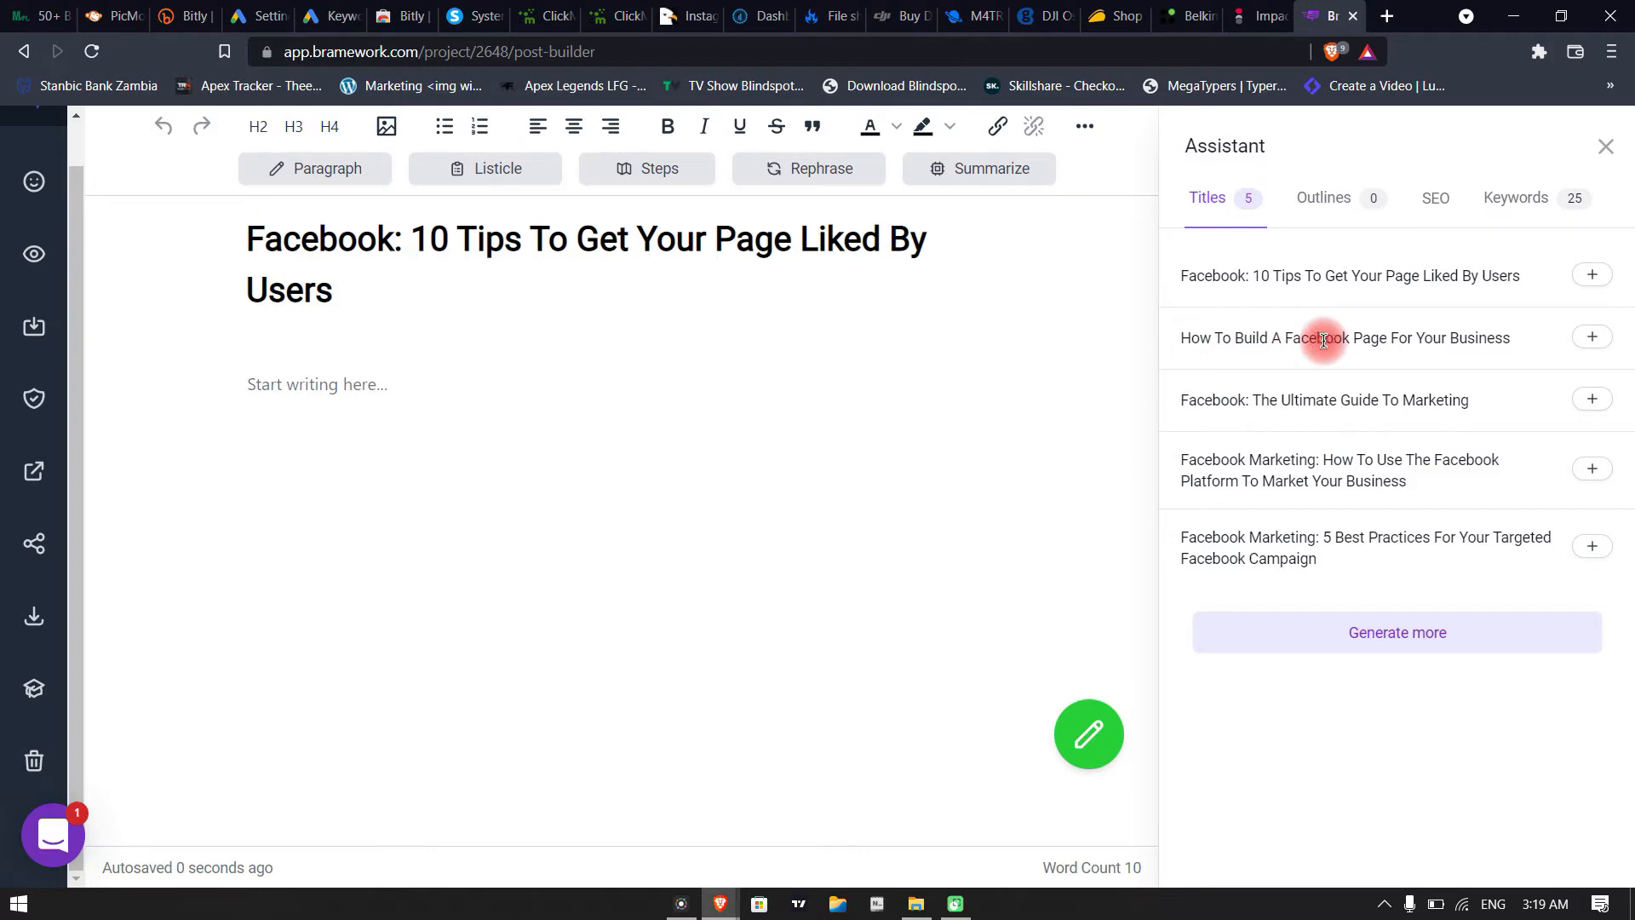
click(1592, 336)
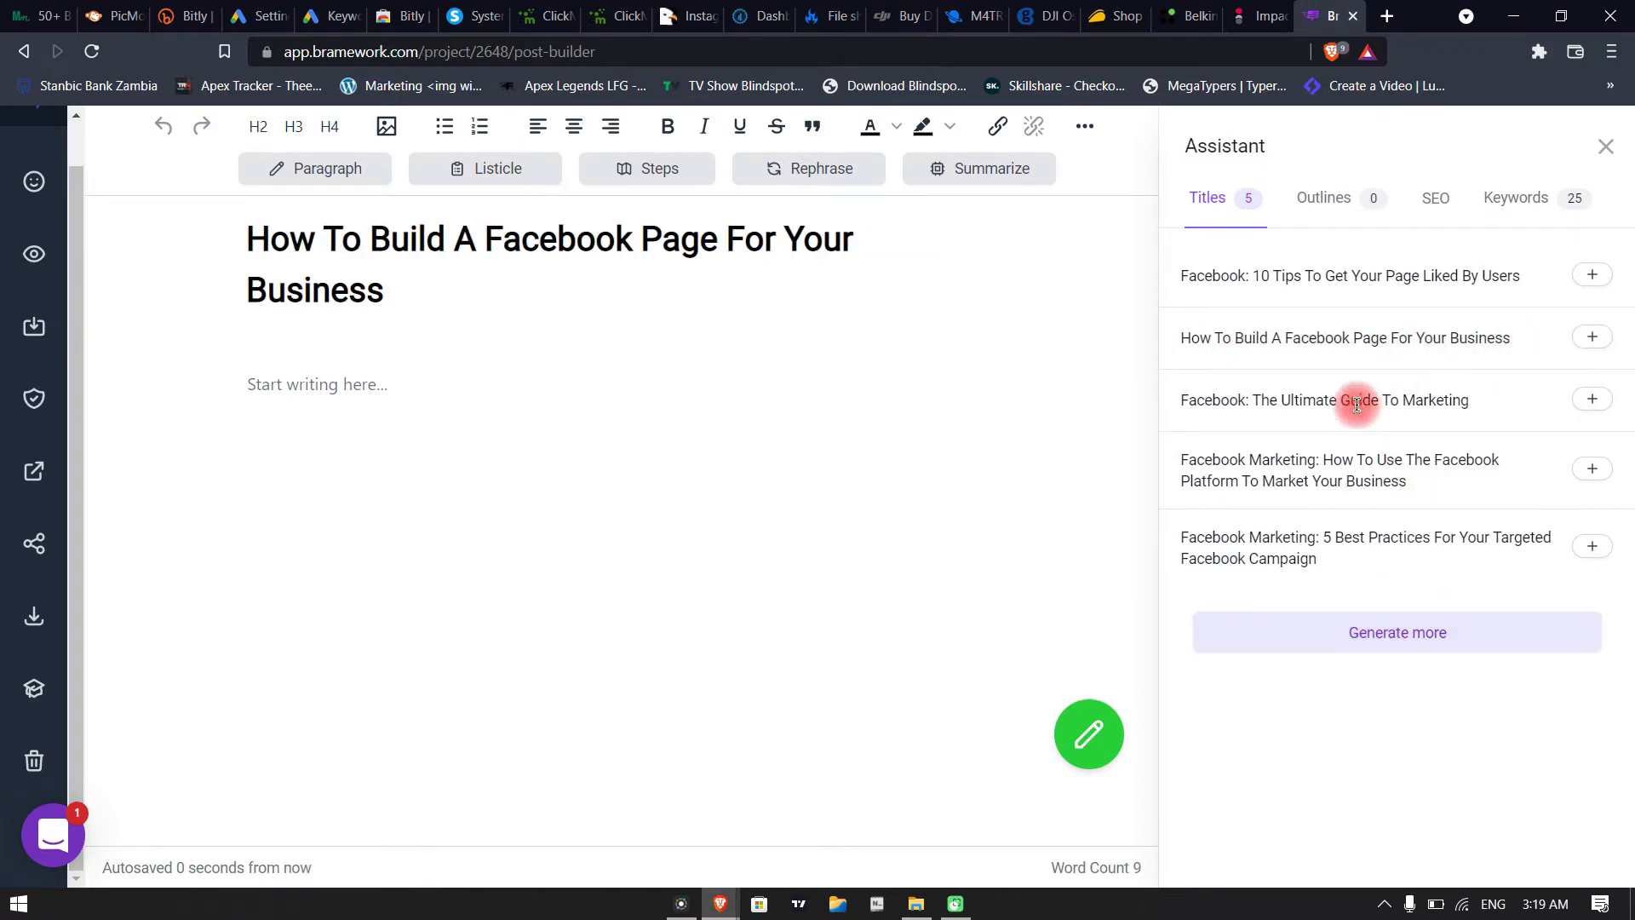
click(1592, 397)
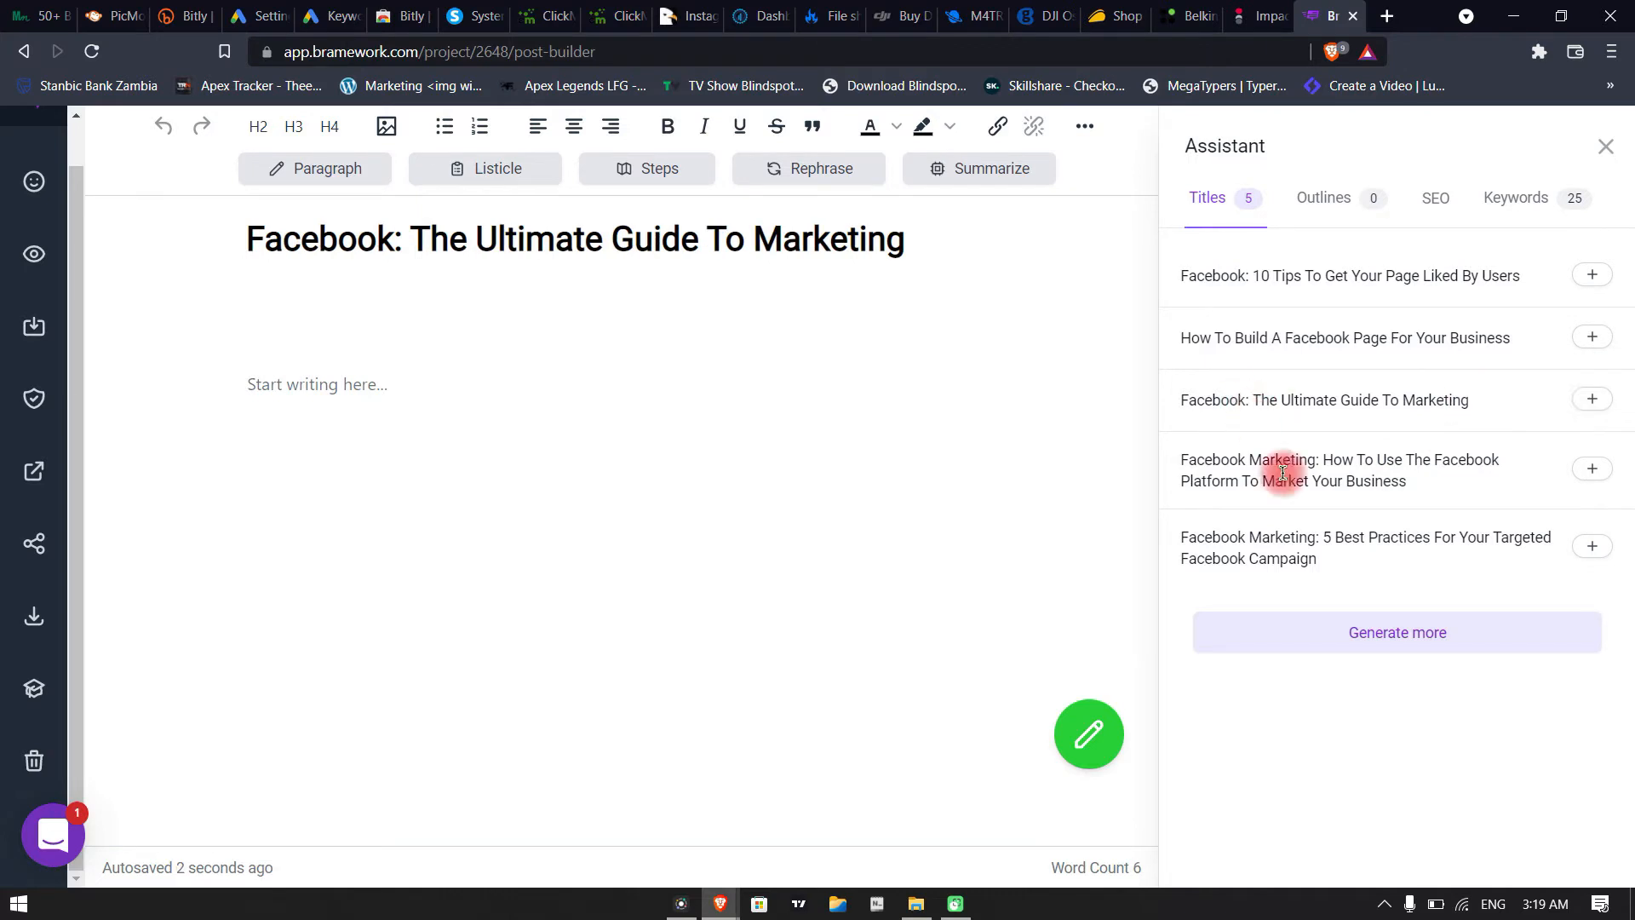
Generate more title suggestions, try "Facebook: A Guide For Beginners", and set the post title to "Facebook: The Ultimate Guide"
click(1312, 646)
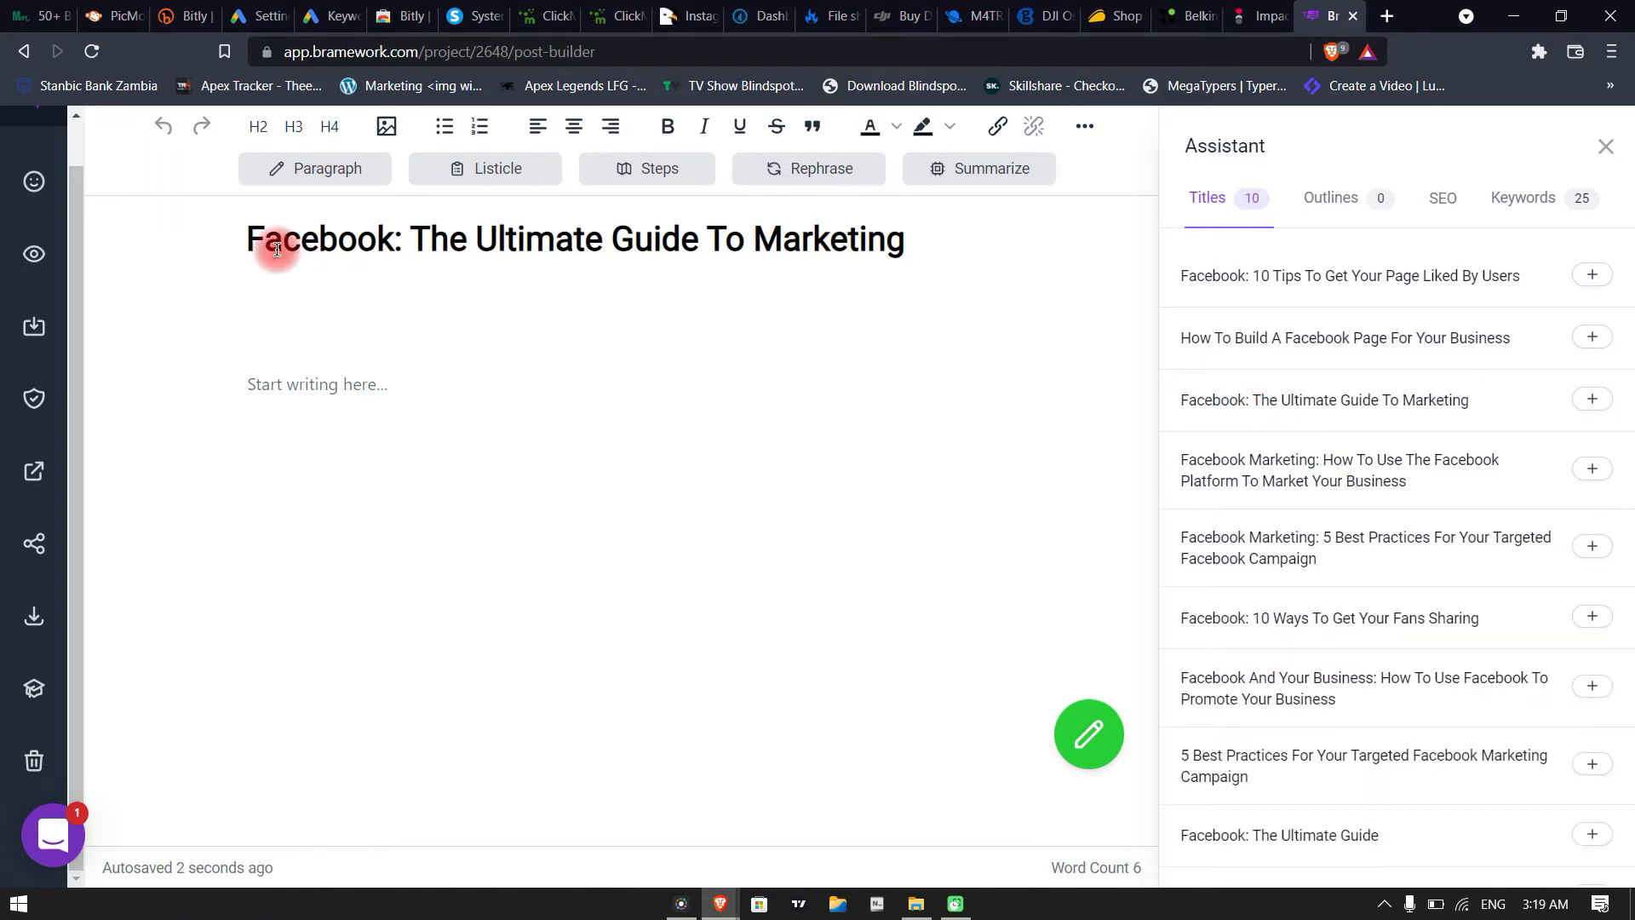
scroll(1324, 552, down, 2)
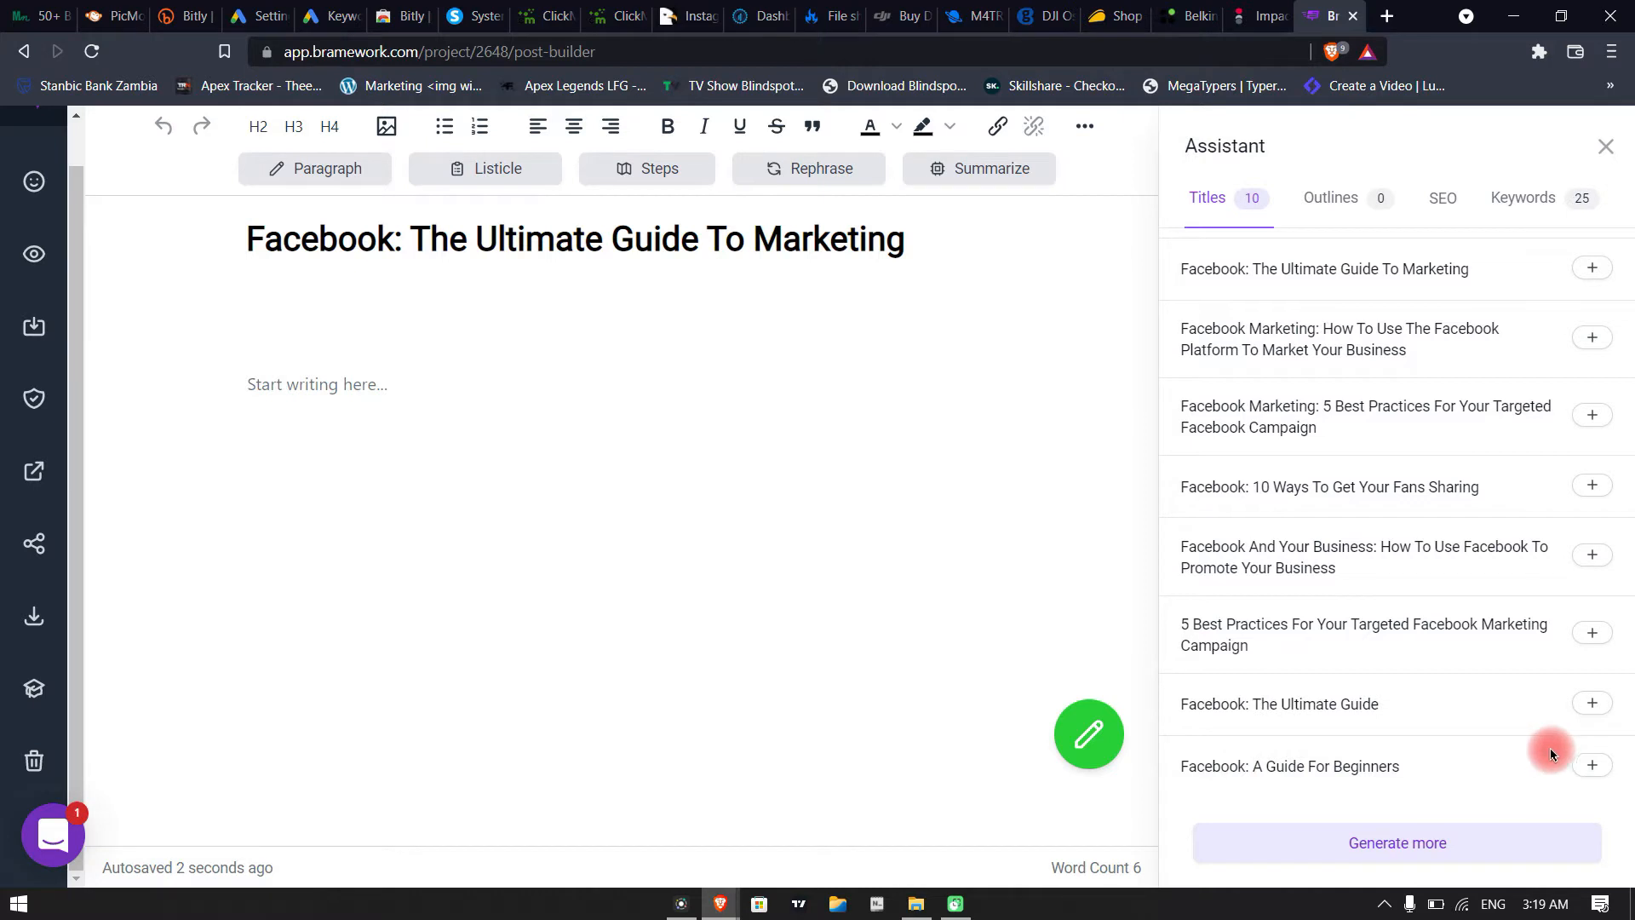
click(1590, 765)
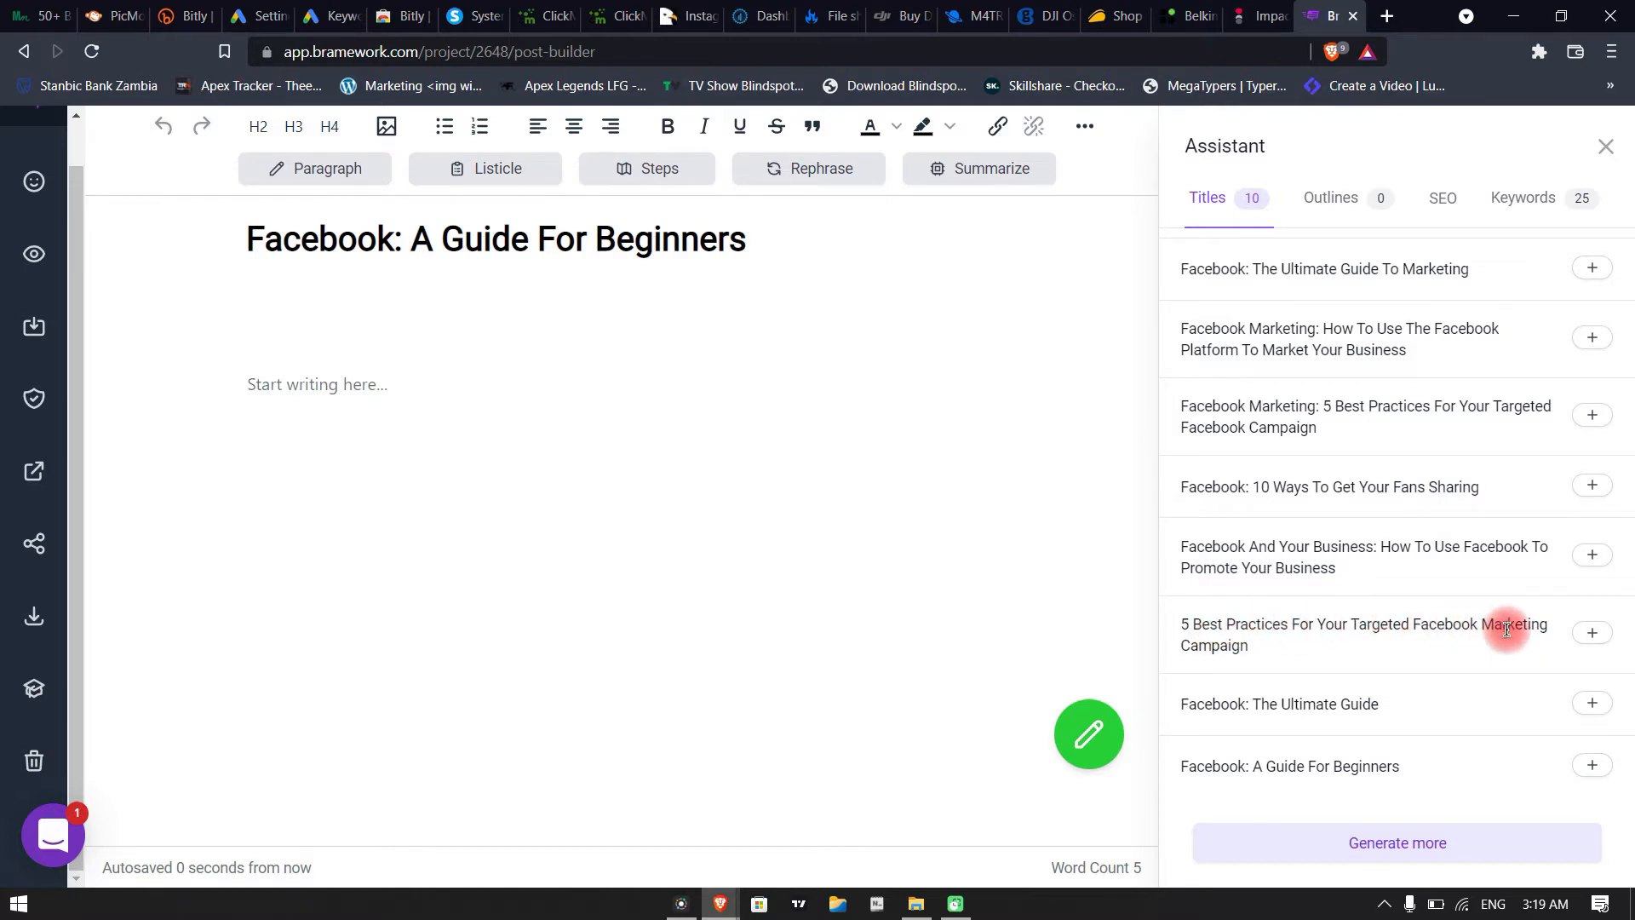
click(1589, 705)
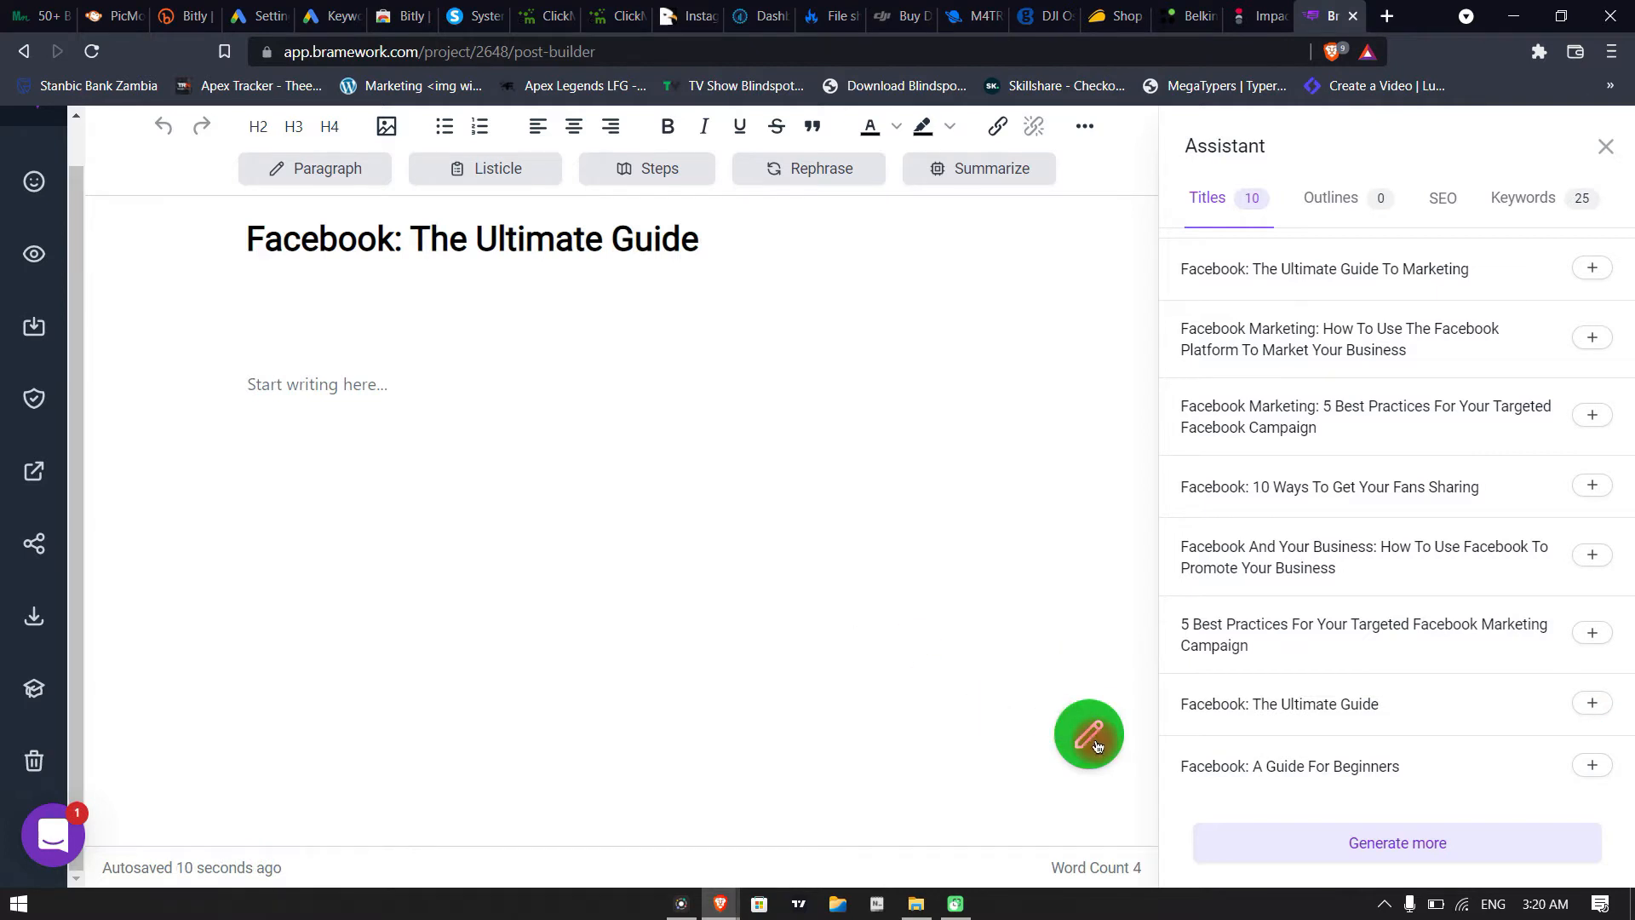
Generate an outline for the post and insert it into the body
click(1333, 199)
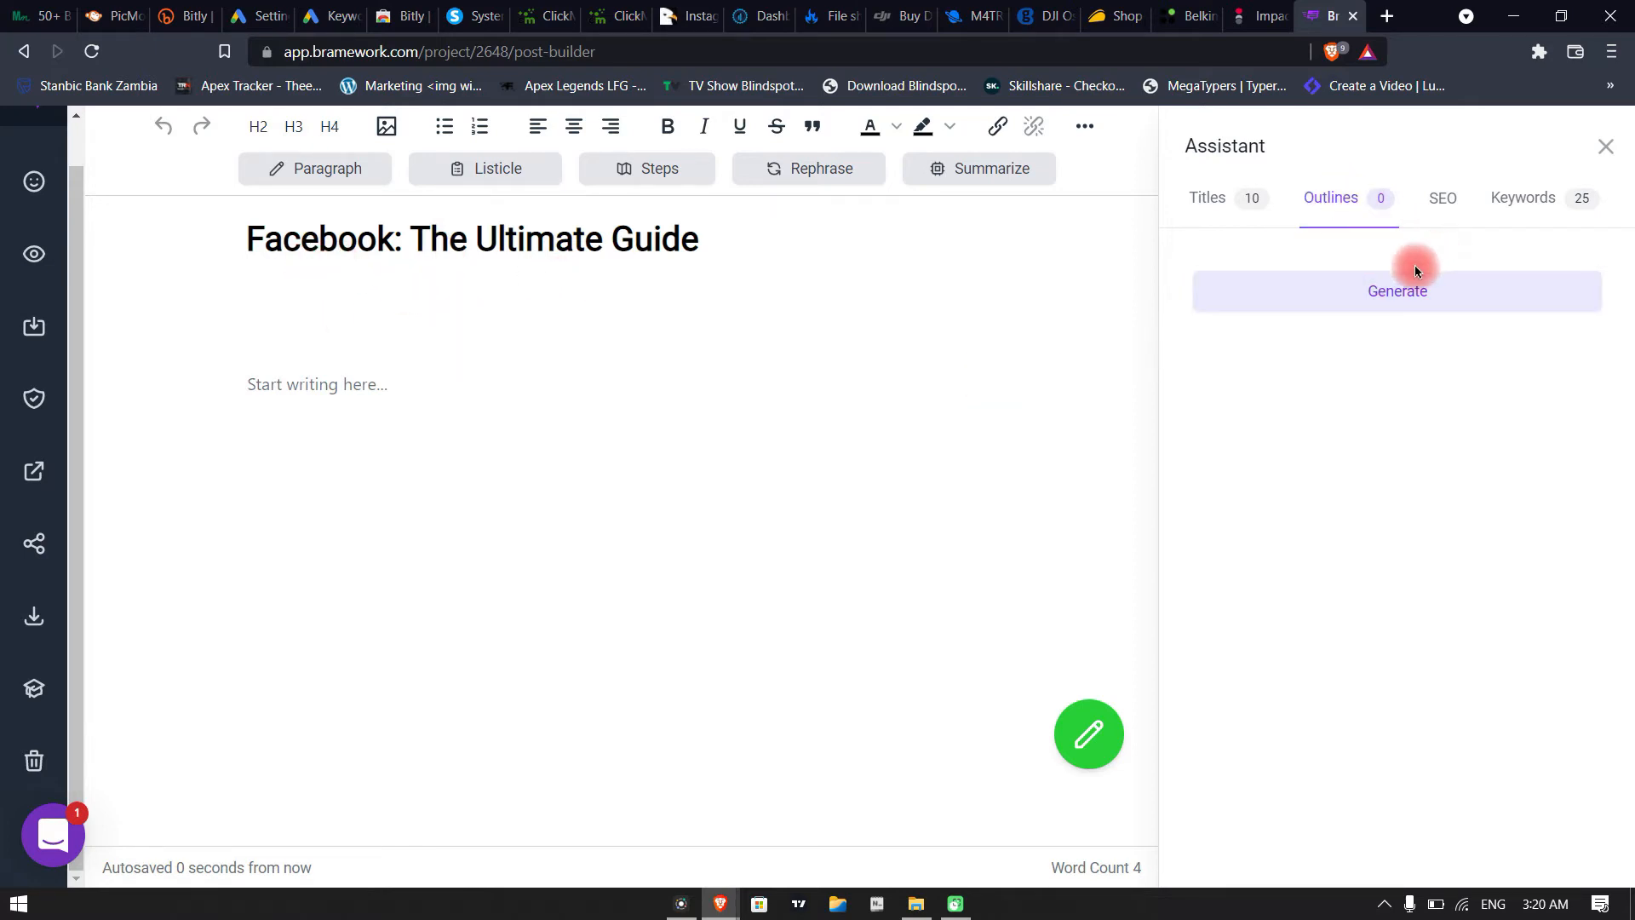
click(1420, 288)
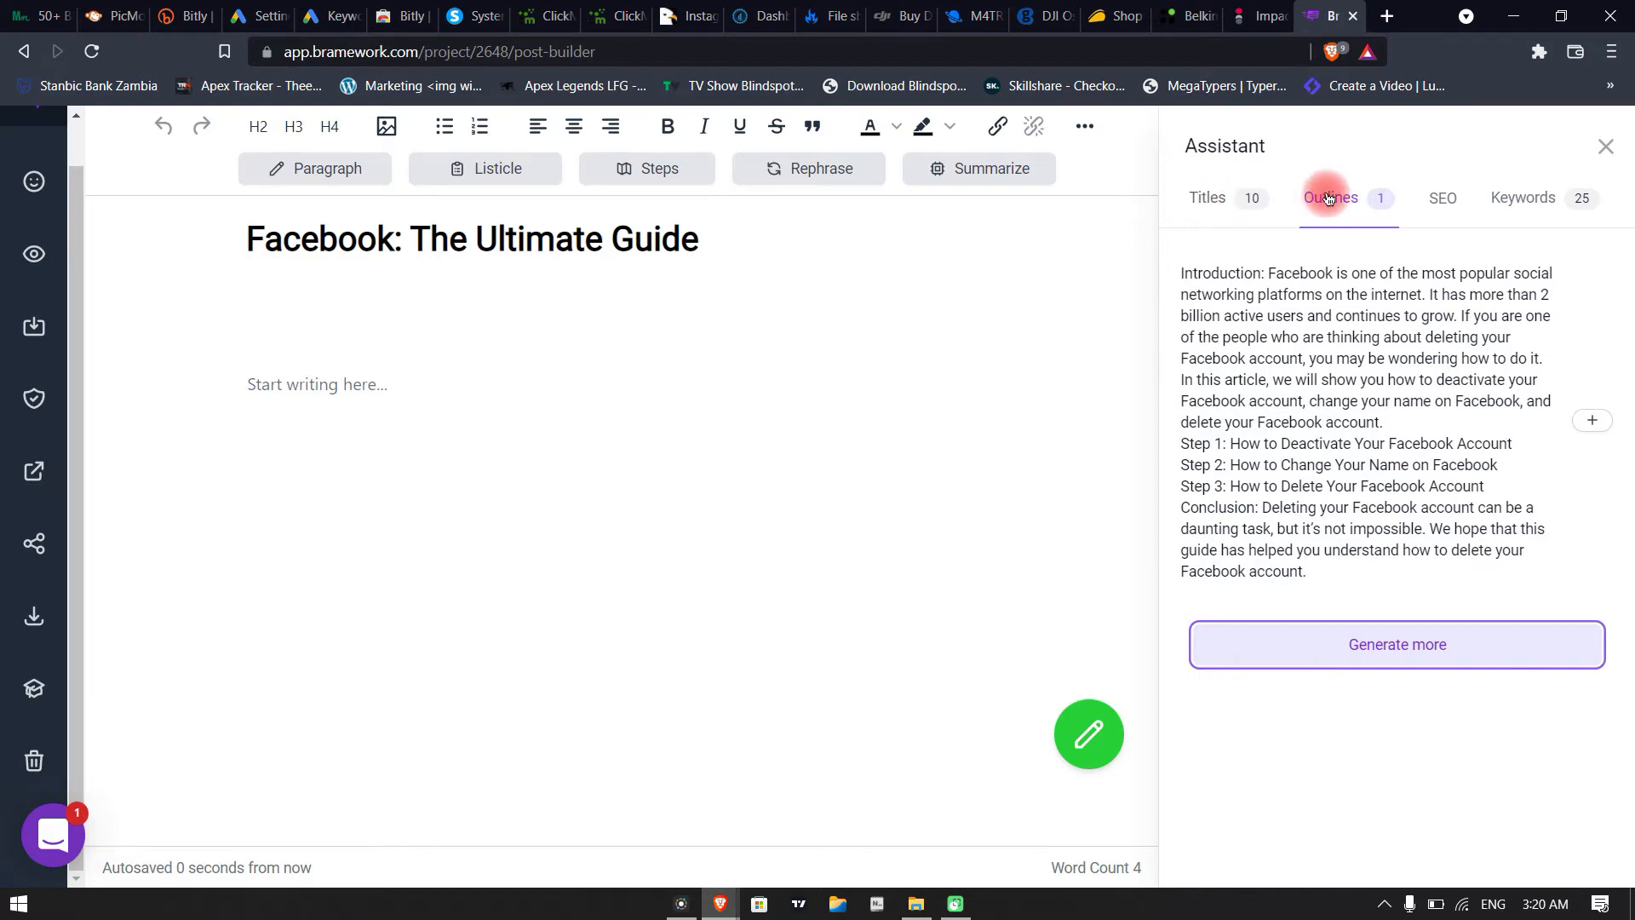
click(1609, 430)
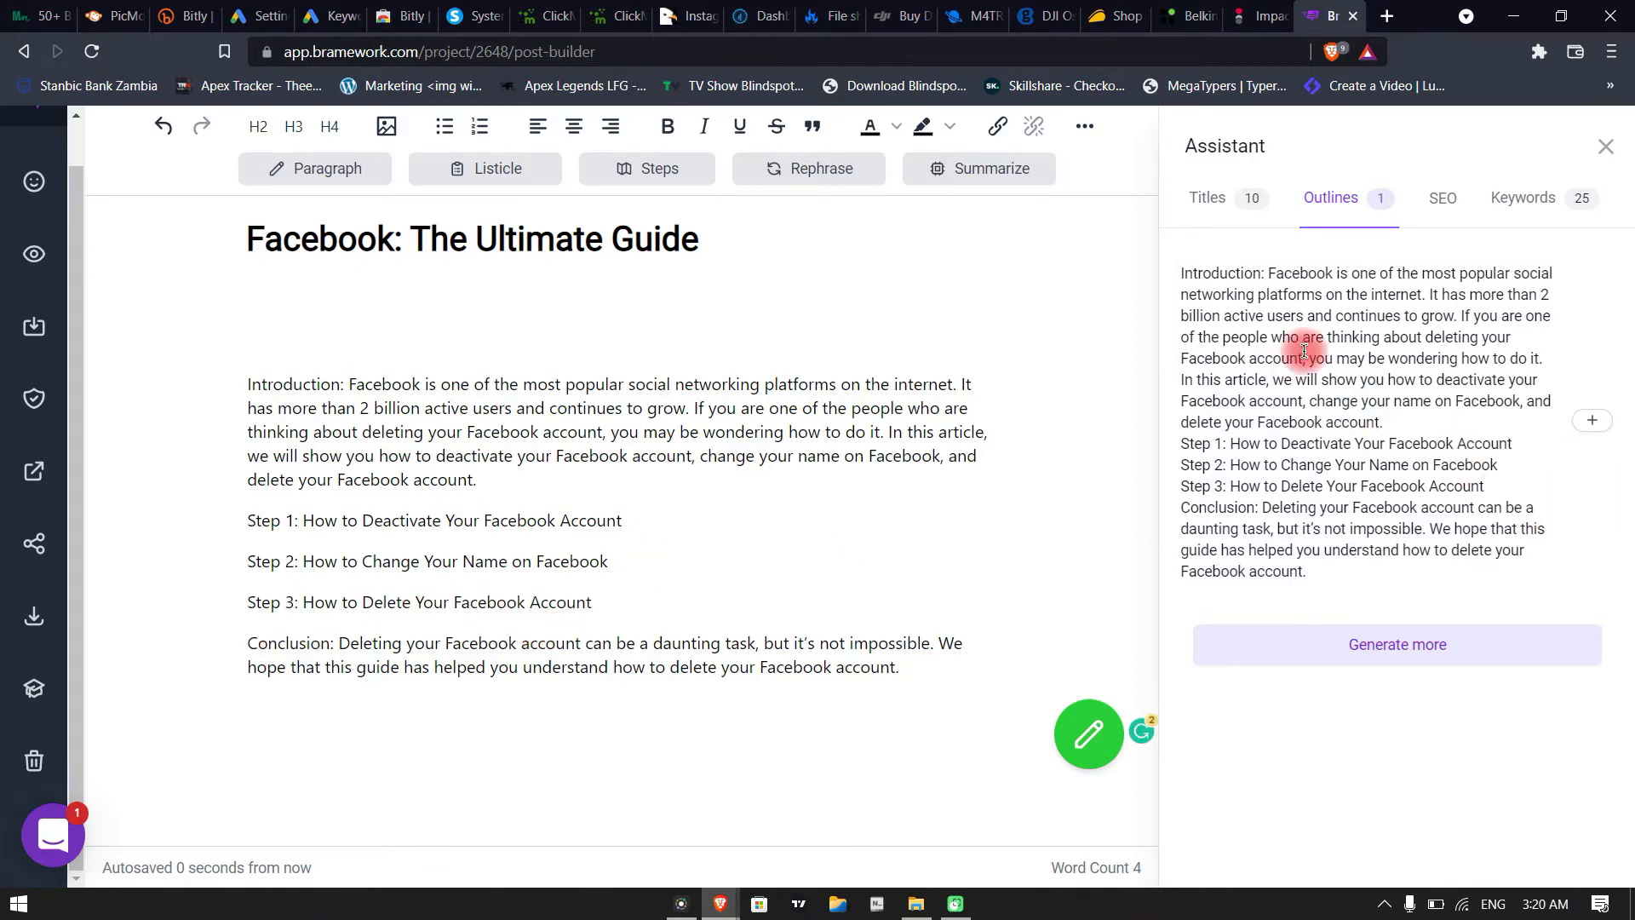
Generate a second outline and append it to the post body, followed by another copy of the first outline
click(1393, 662)
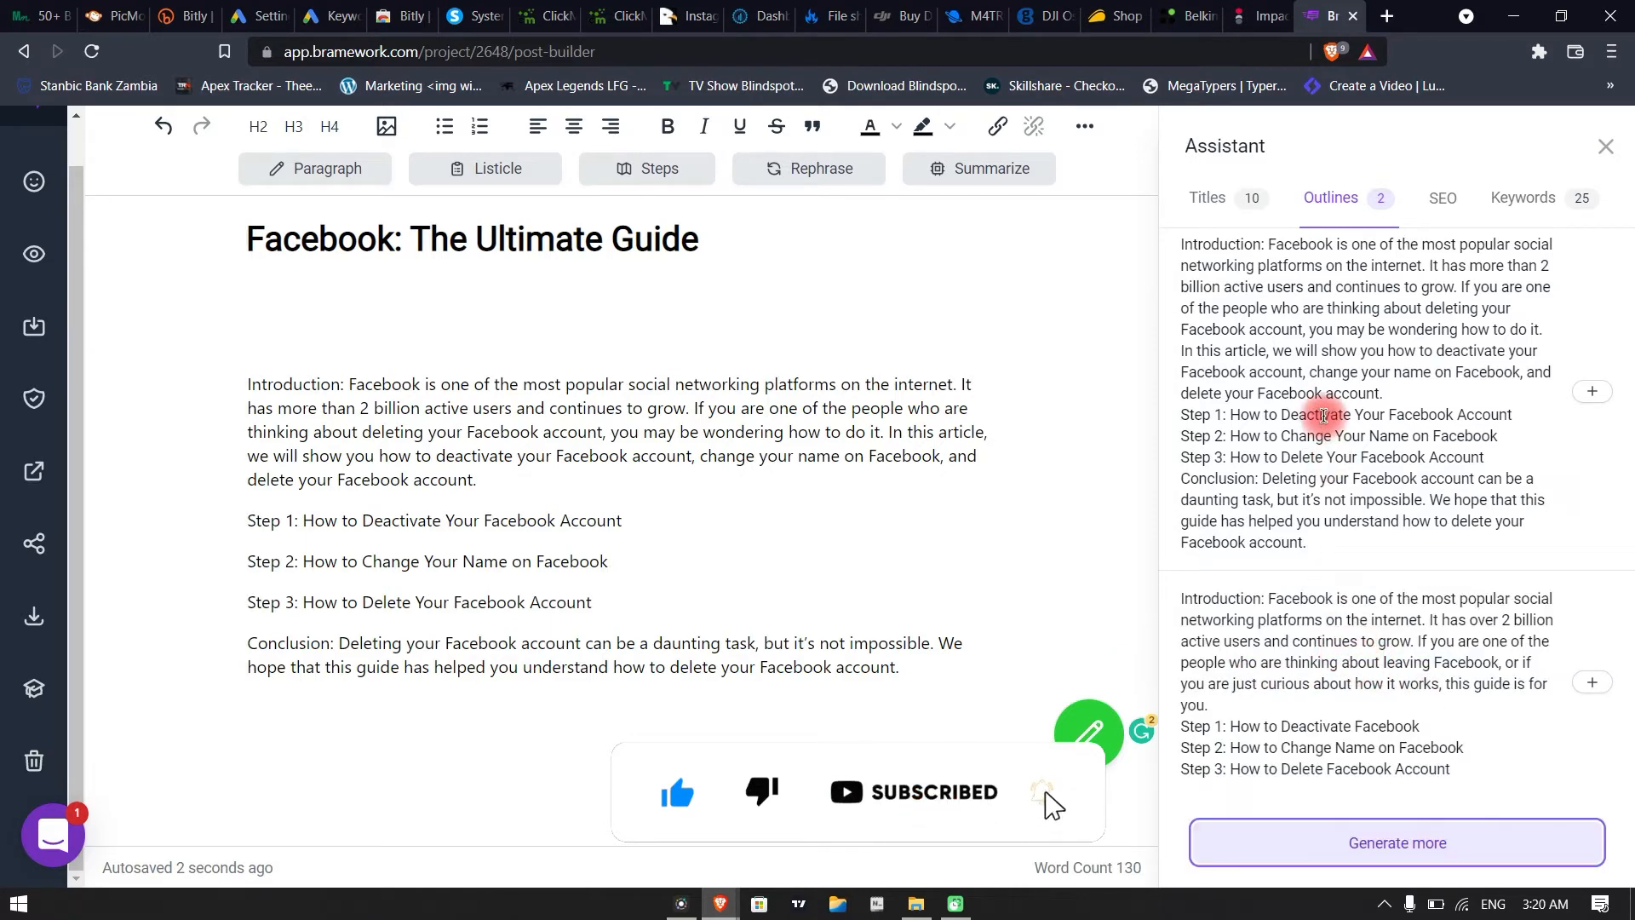
click(1586, 683)
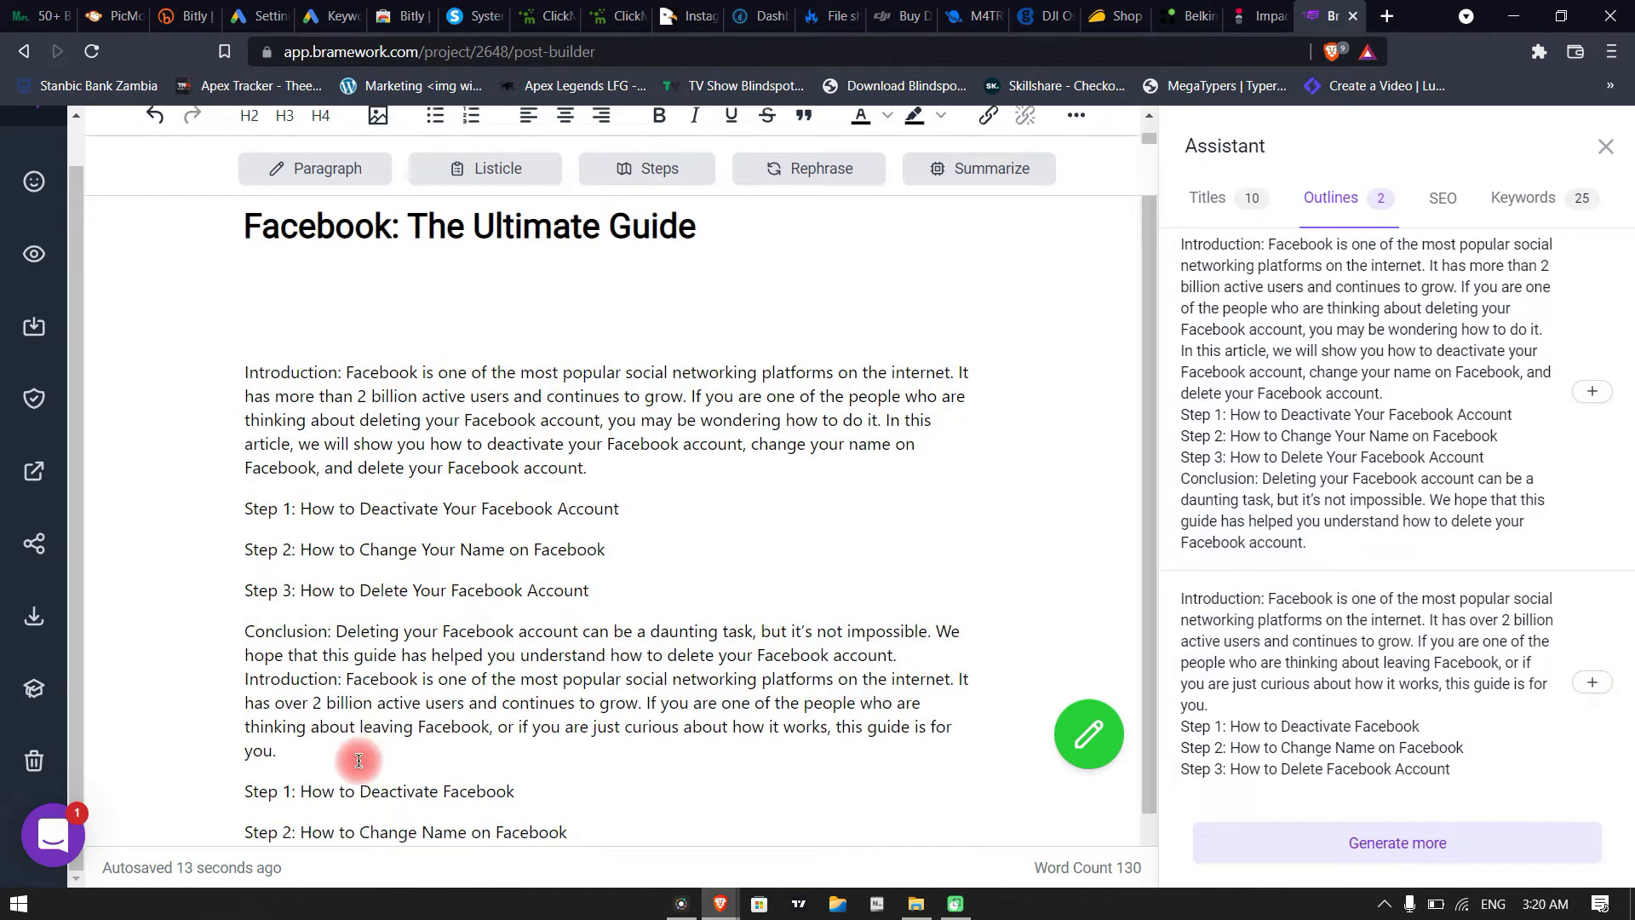
scroll(347, 753, down, 1)
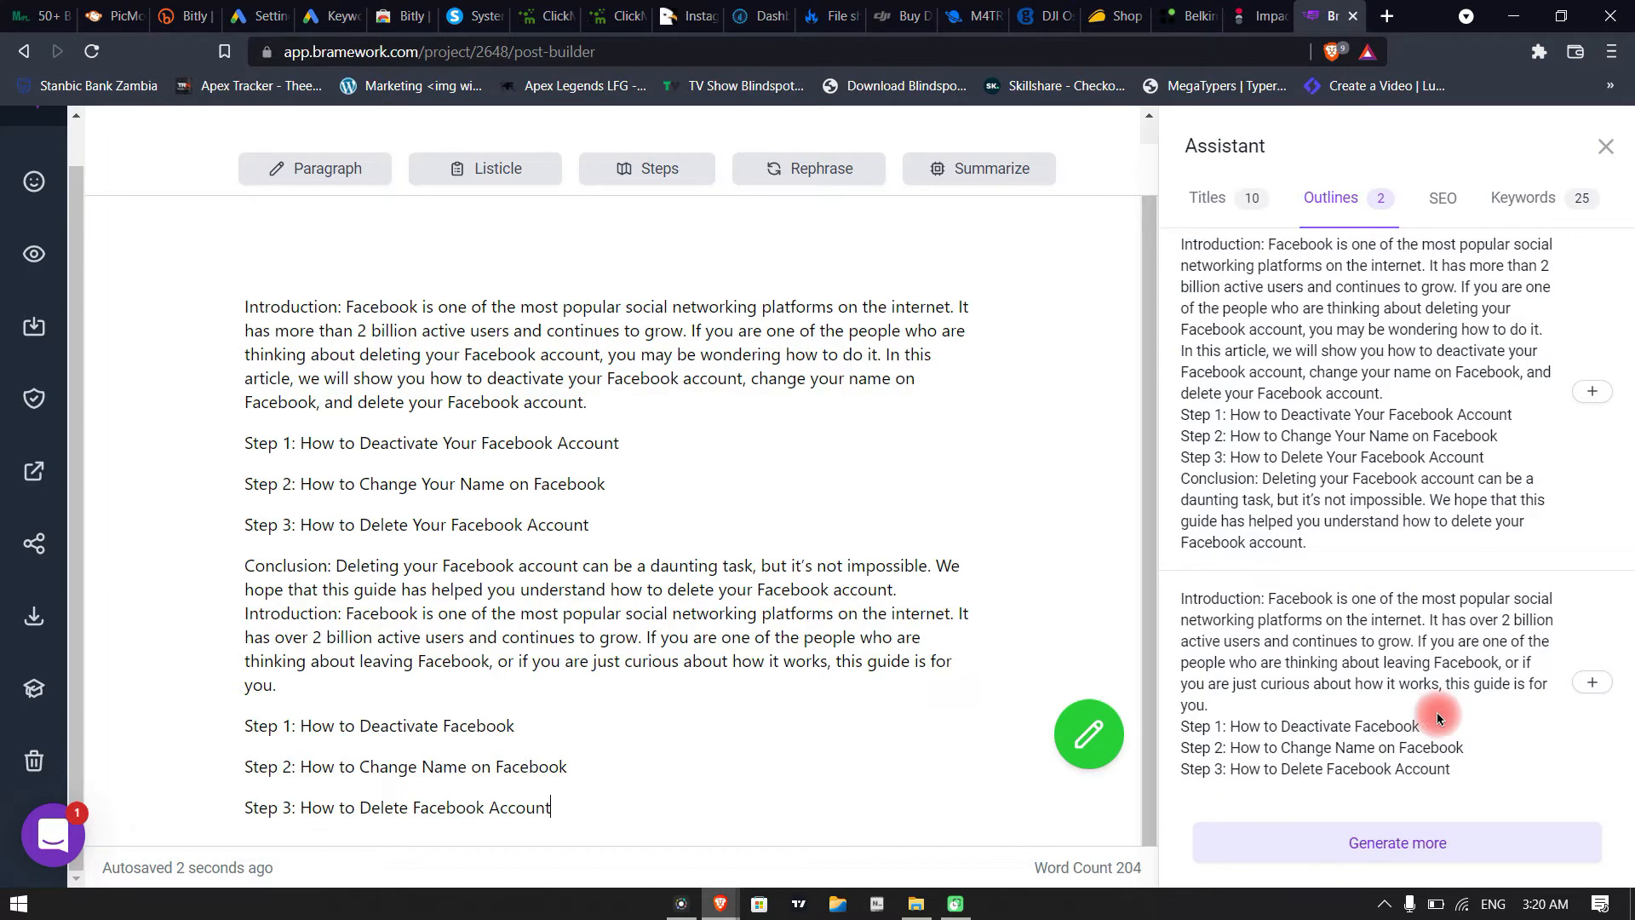
click(1592, 393)
scroll(712, 679, up, 4)
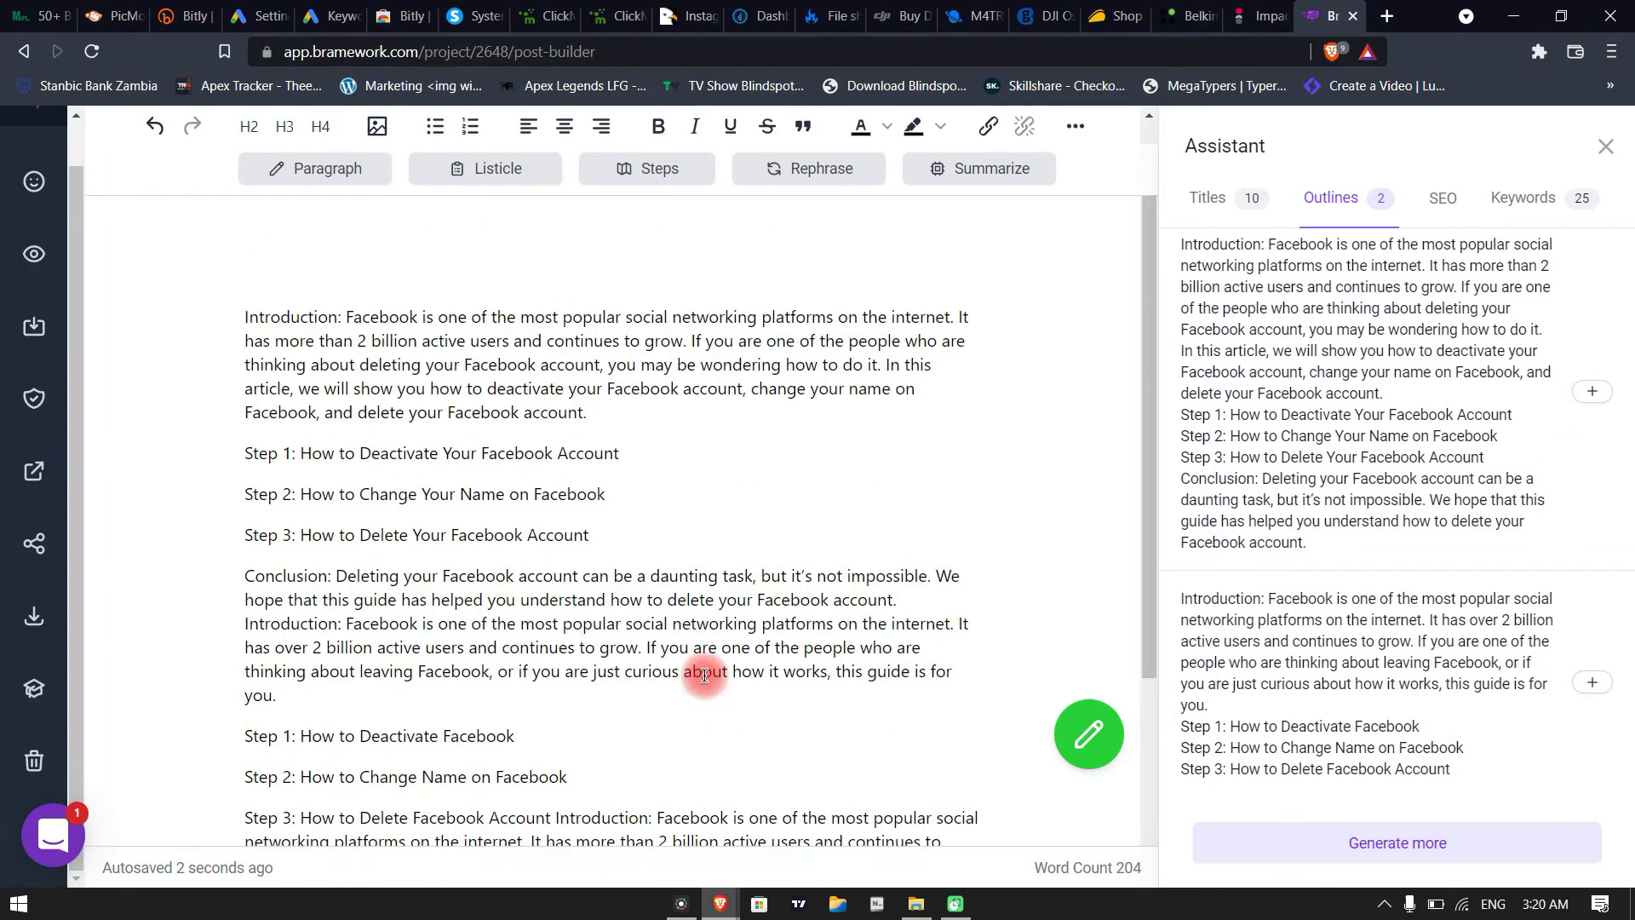
Append another copy of the second generated outline to the end of the post body
scroll(712, 679, down, 4)
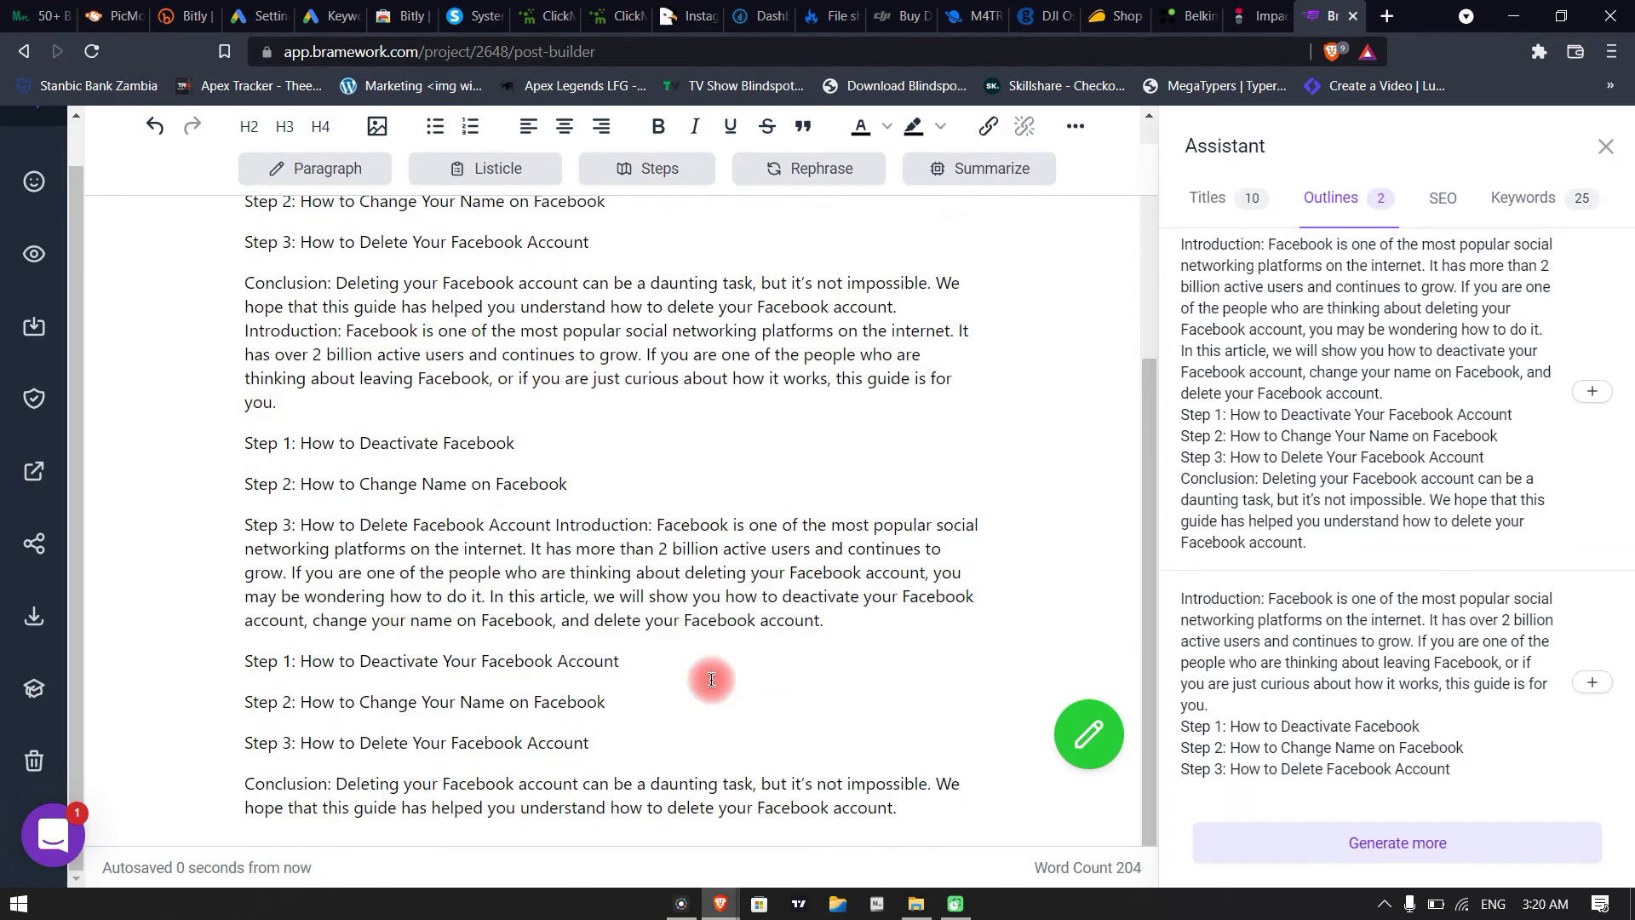
scroll(712, 679, up, 4)
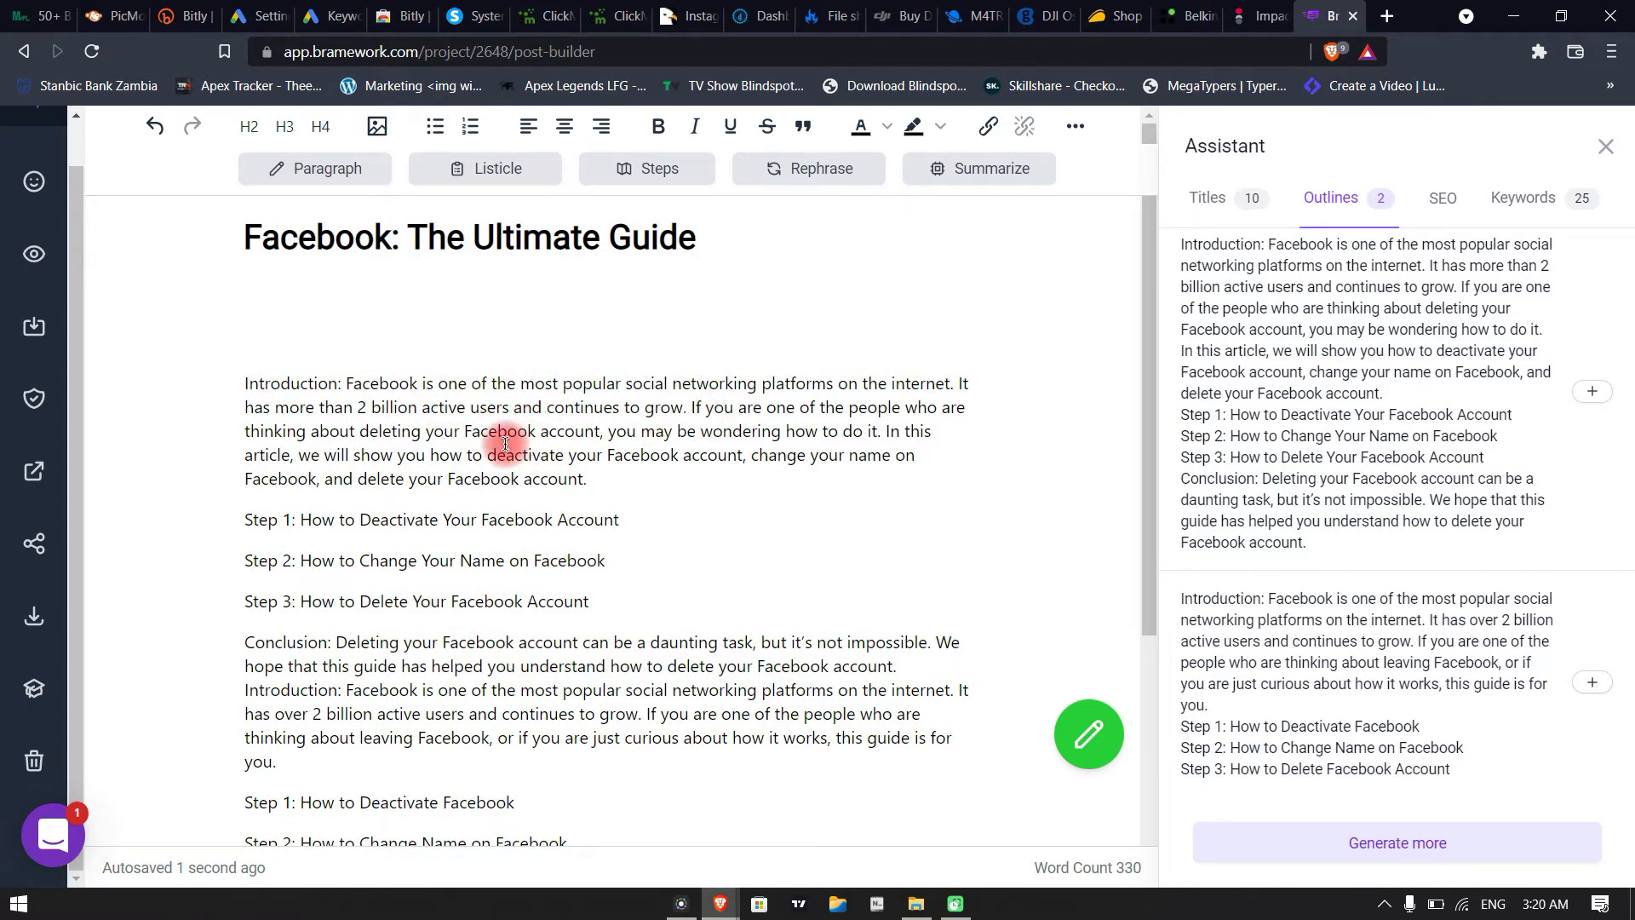
scroll(505, 444, down, 4)
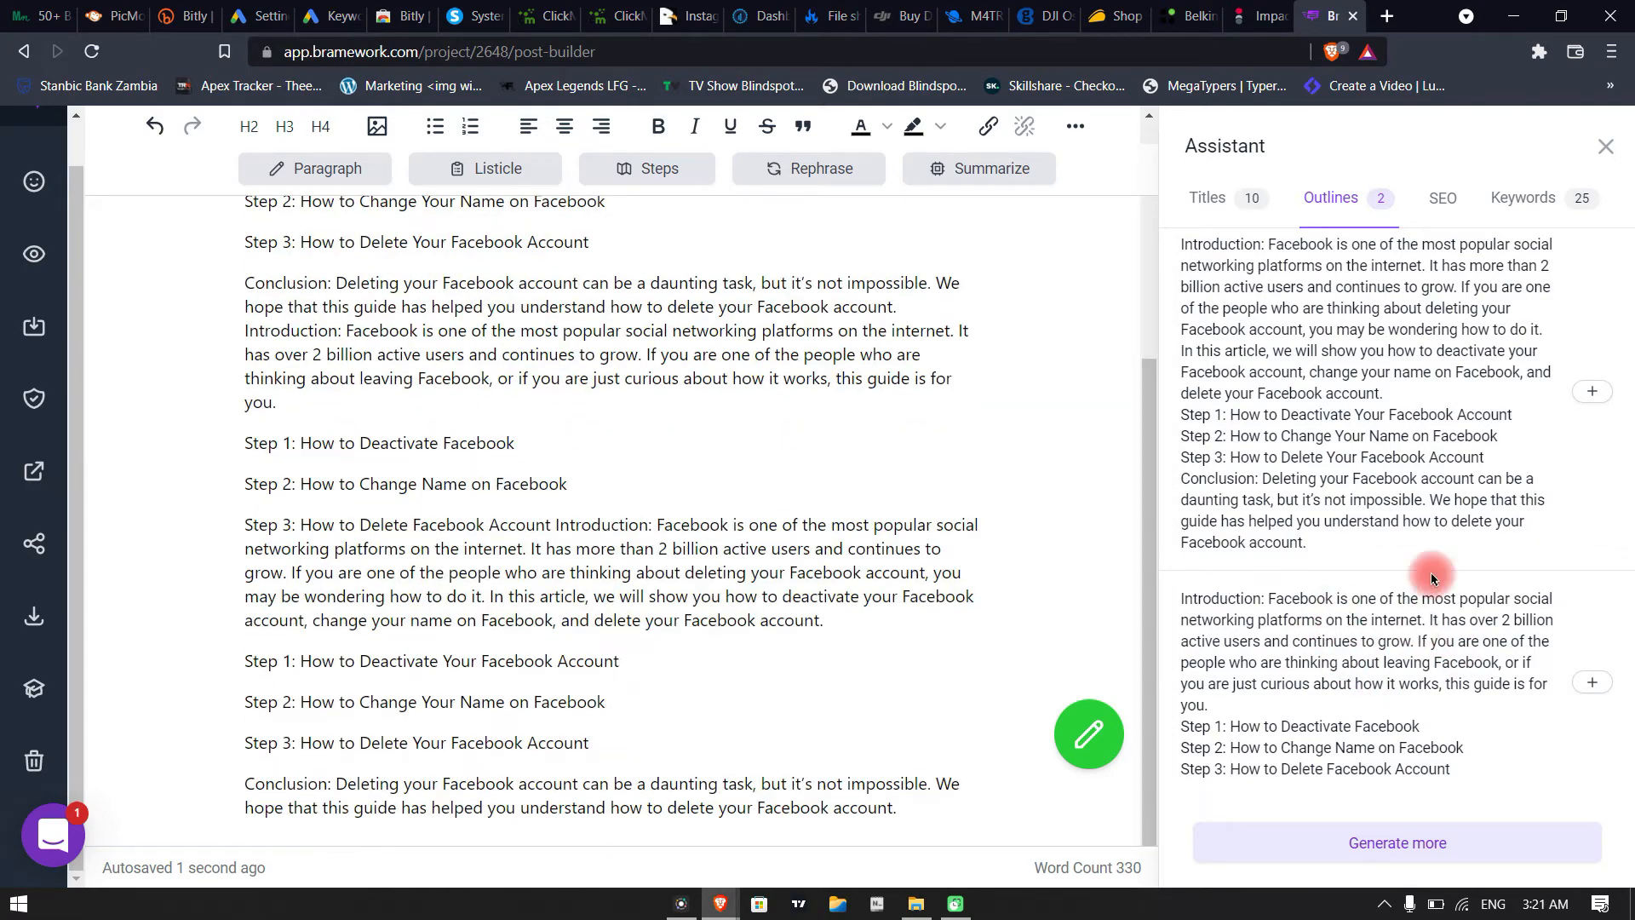
click(1605, 686)
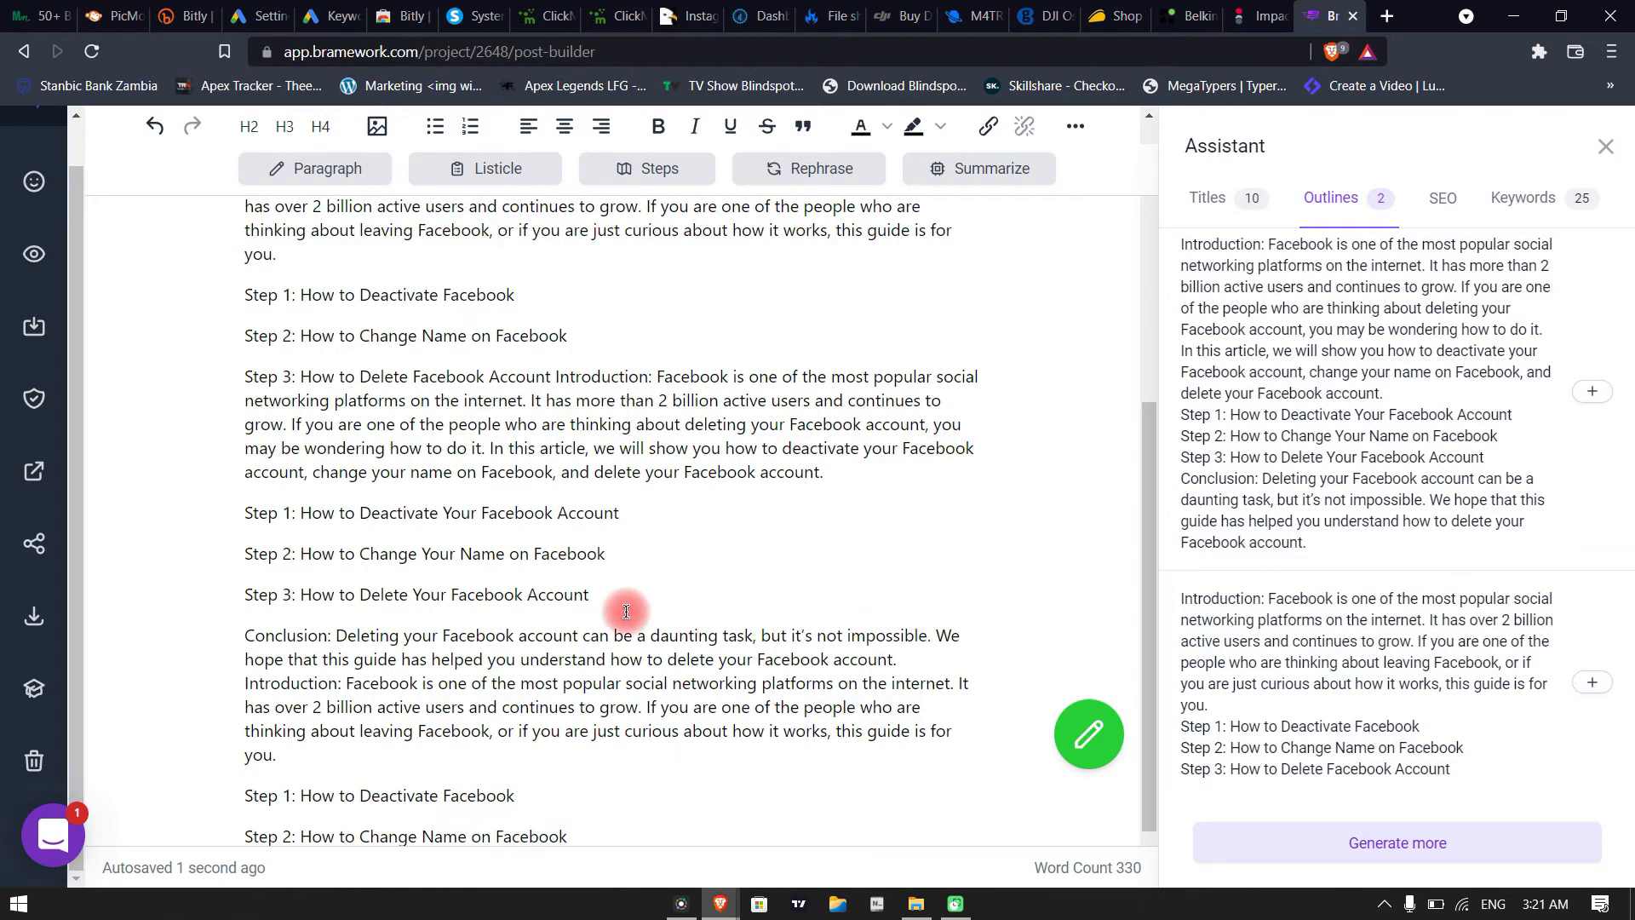
scroll(627, 610, up, 5)
scroll(627, 609, down, 5)
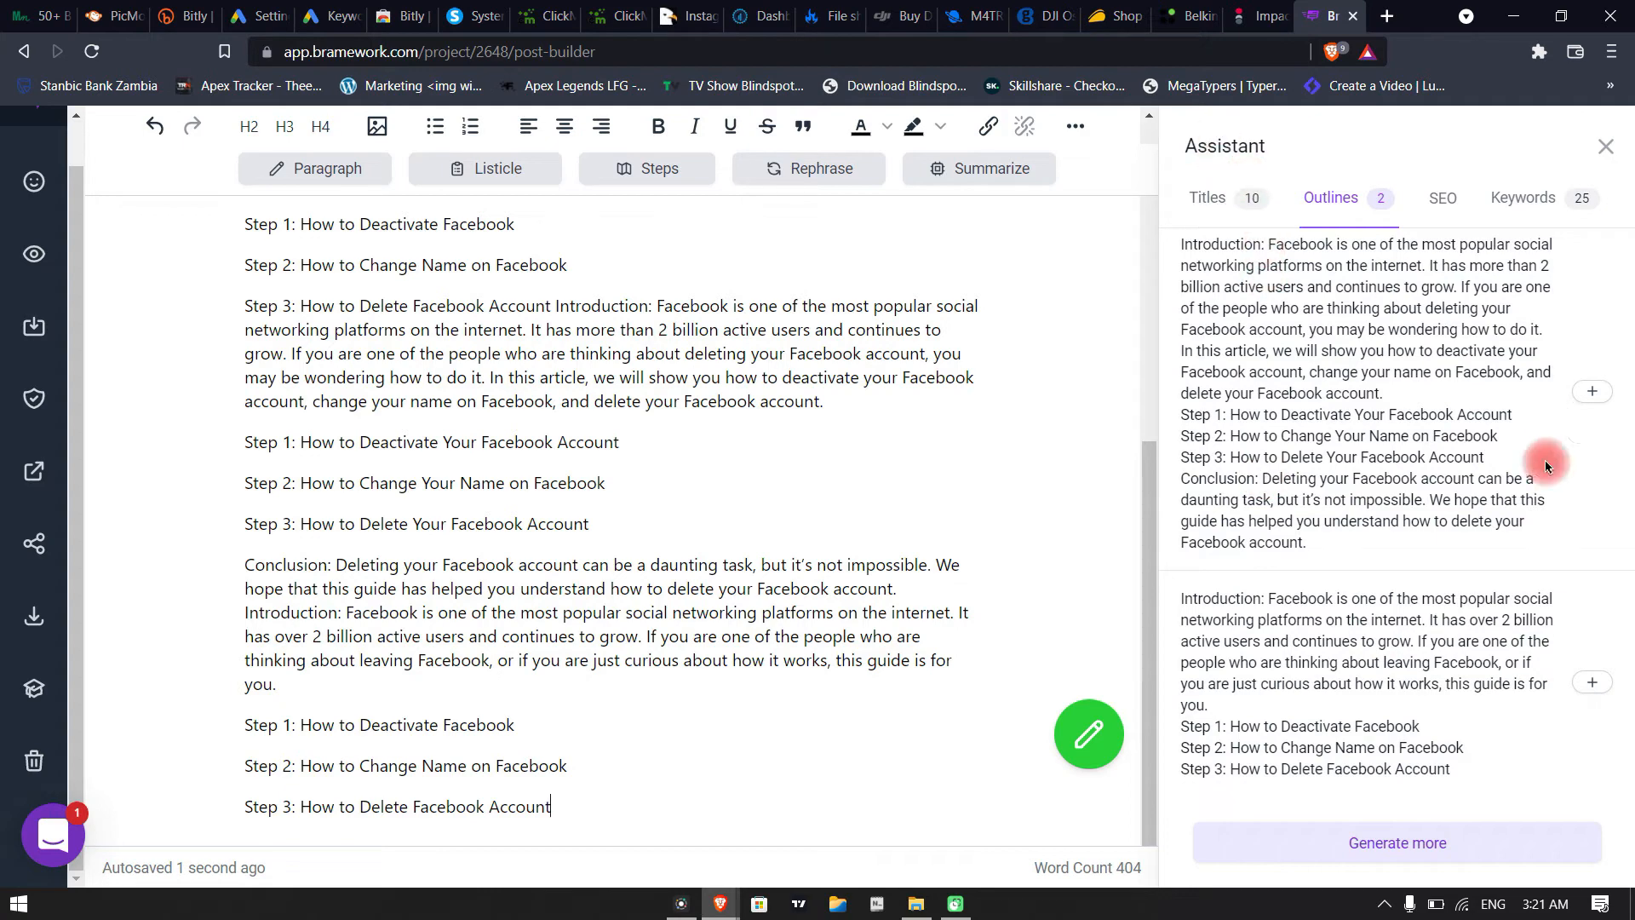
Examine the post's SEO score, the SEO Analyzer tips and the featured image section
click(1443, 201)
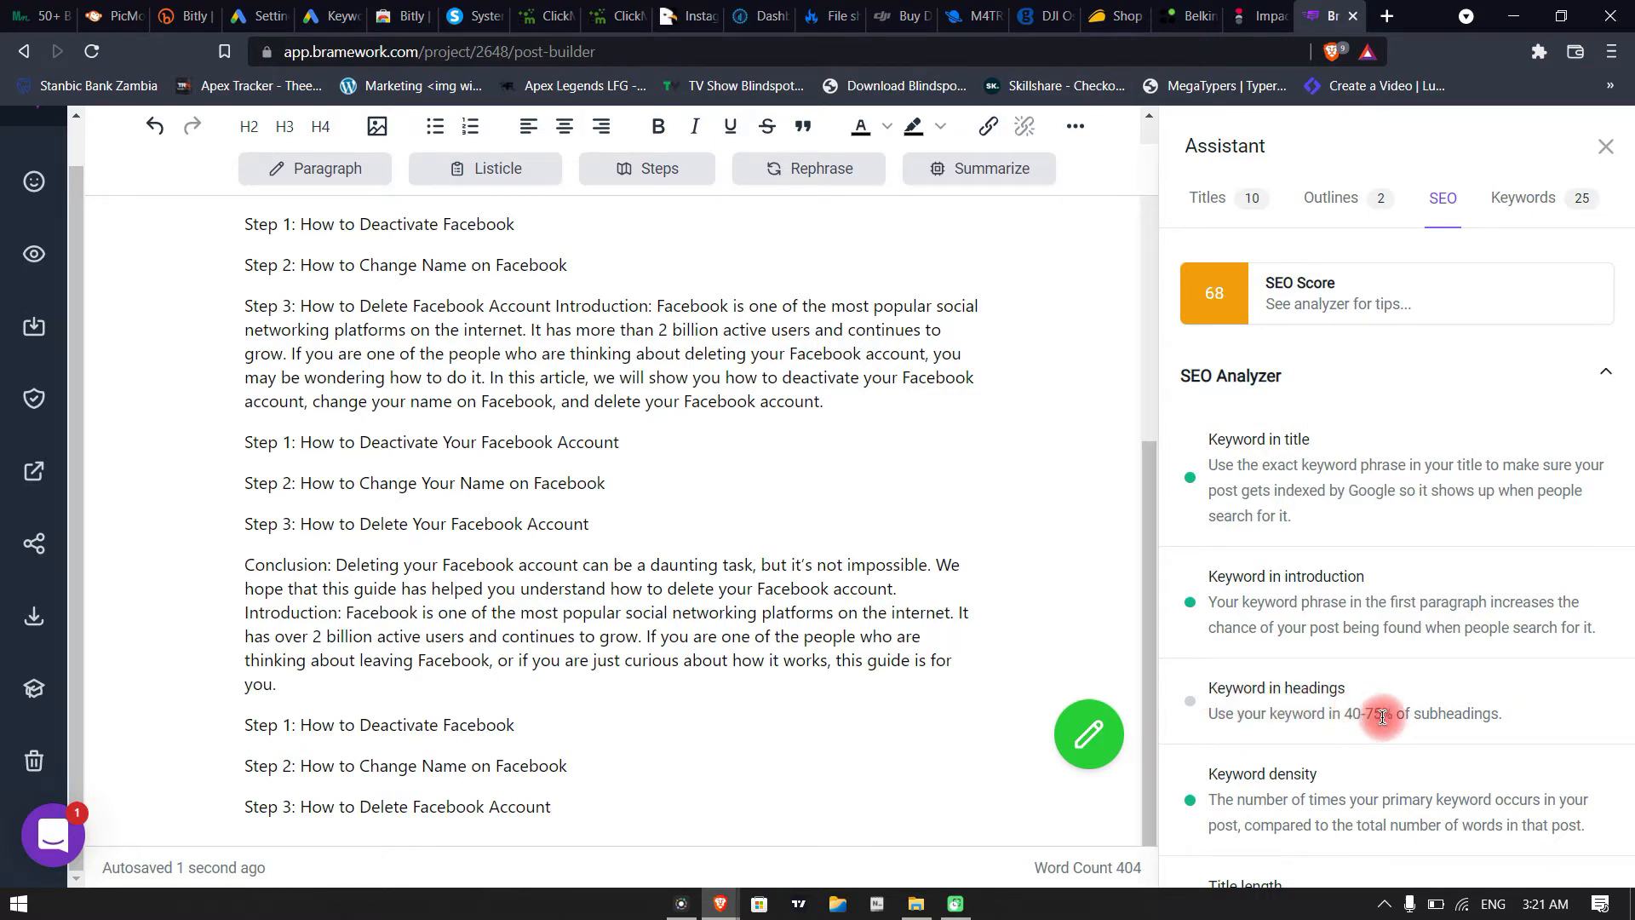
scroll(1403, 713, down, 8)
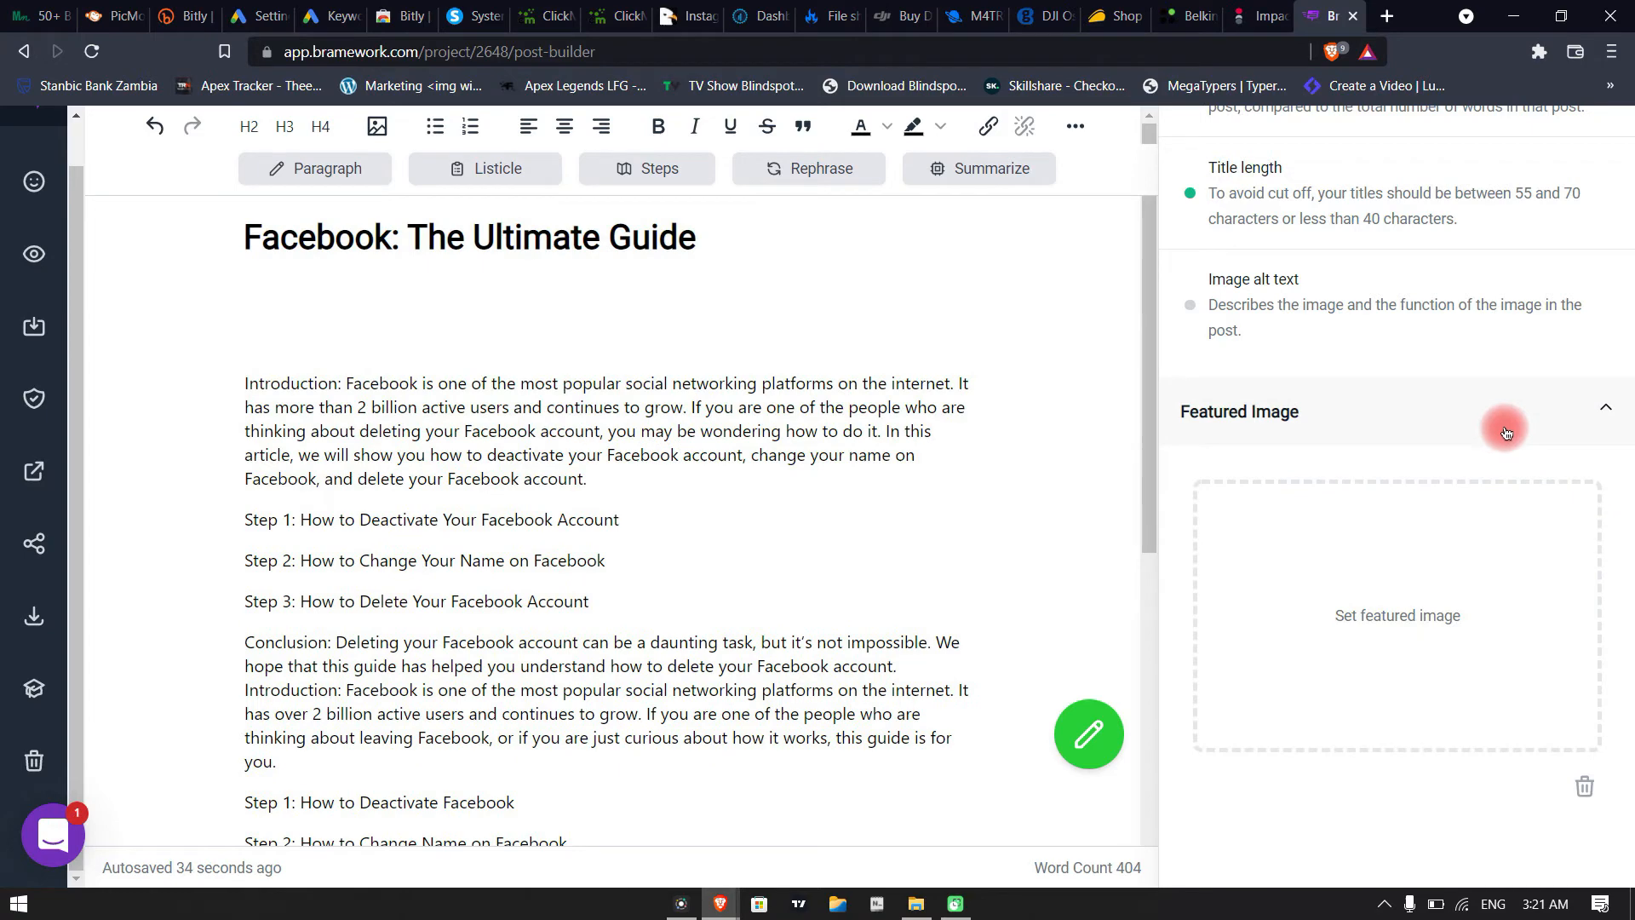
scroll(1516, 511, up, 8)
scroll(1505, 554, down, 5)
scroll(1499, 384, up, 5)
click(1505, 201)
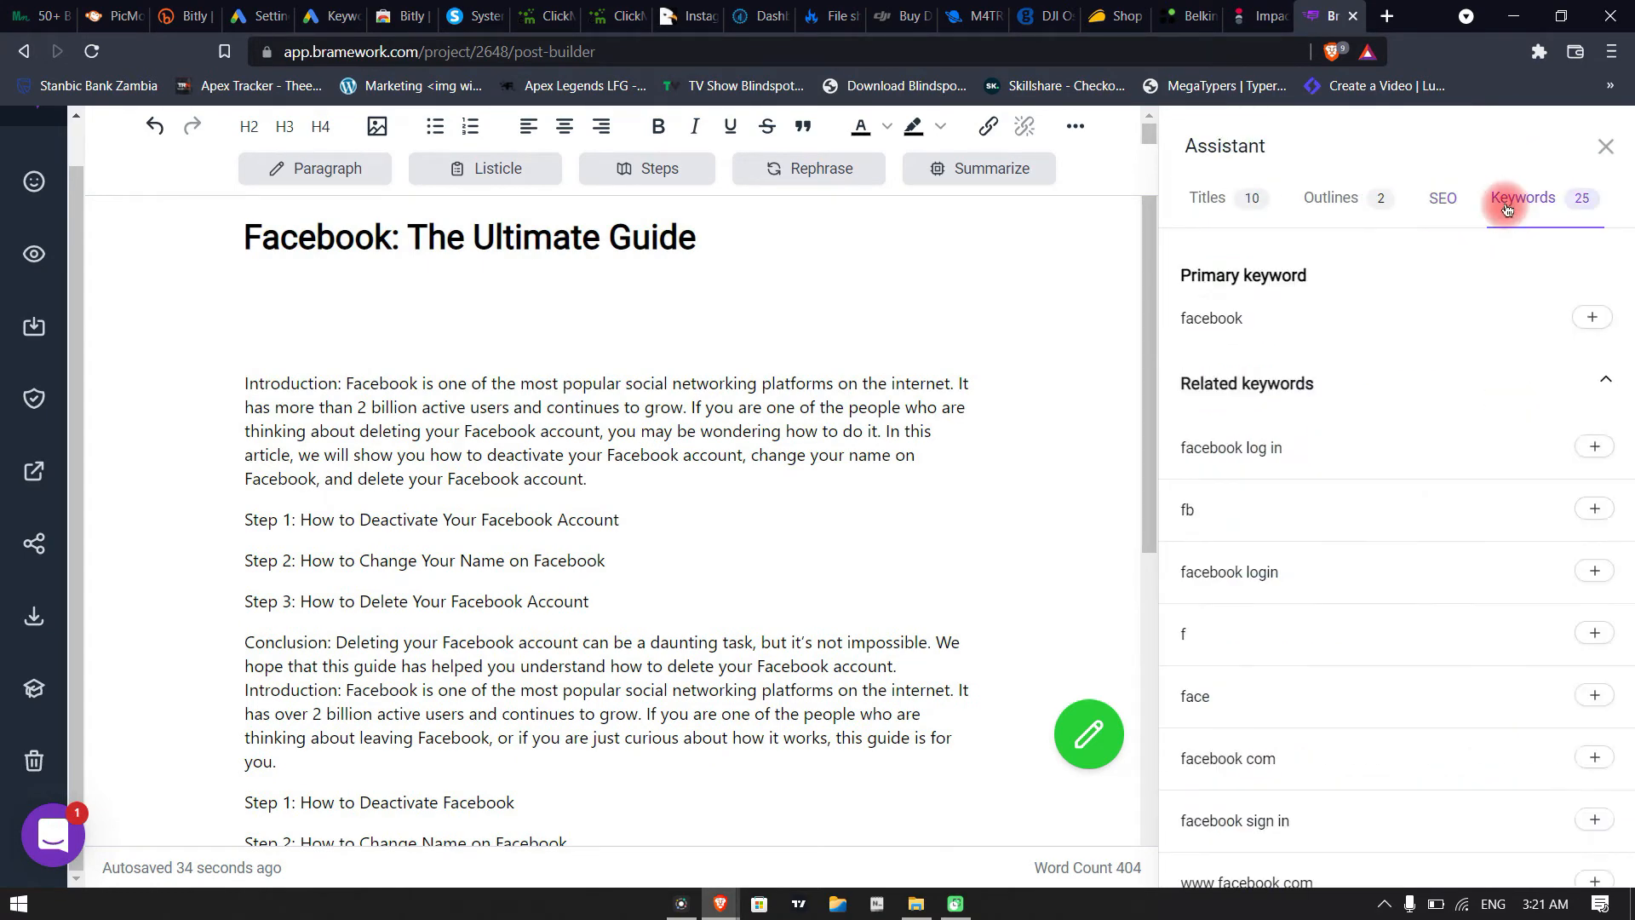
click(1444, 201)
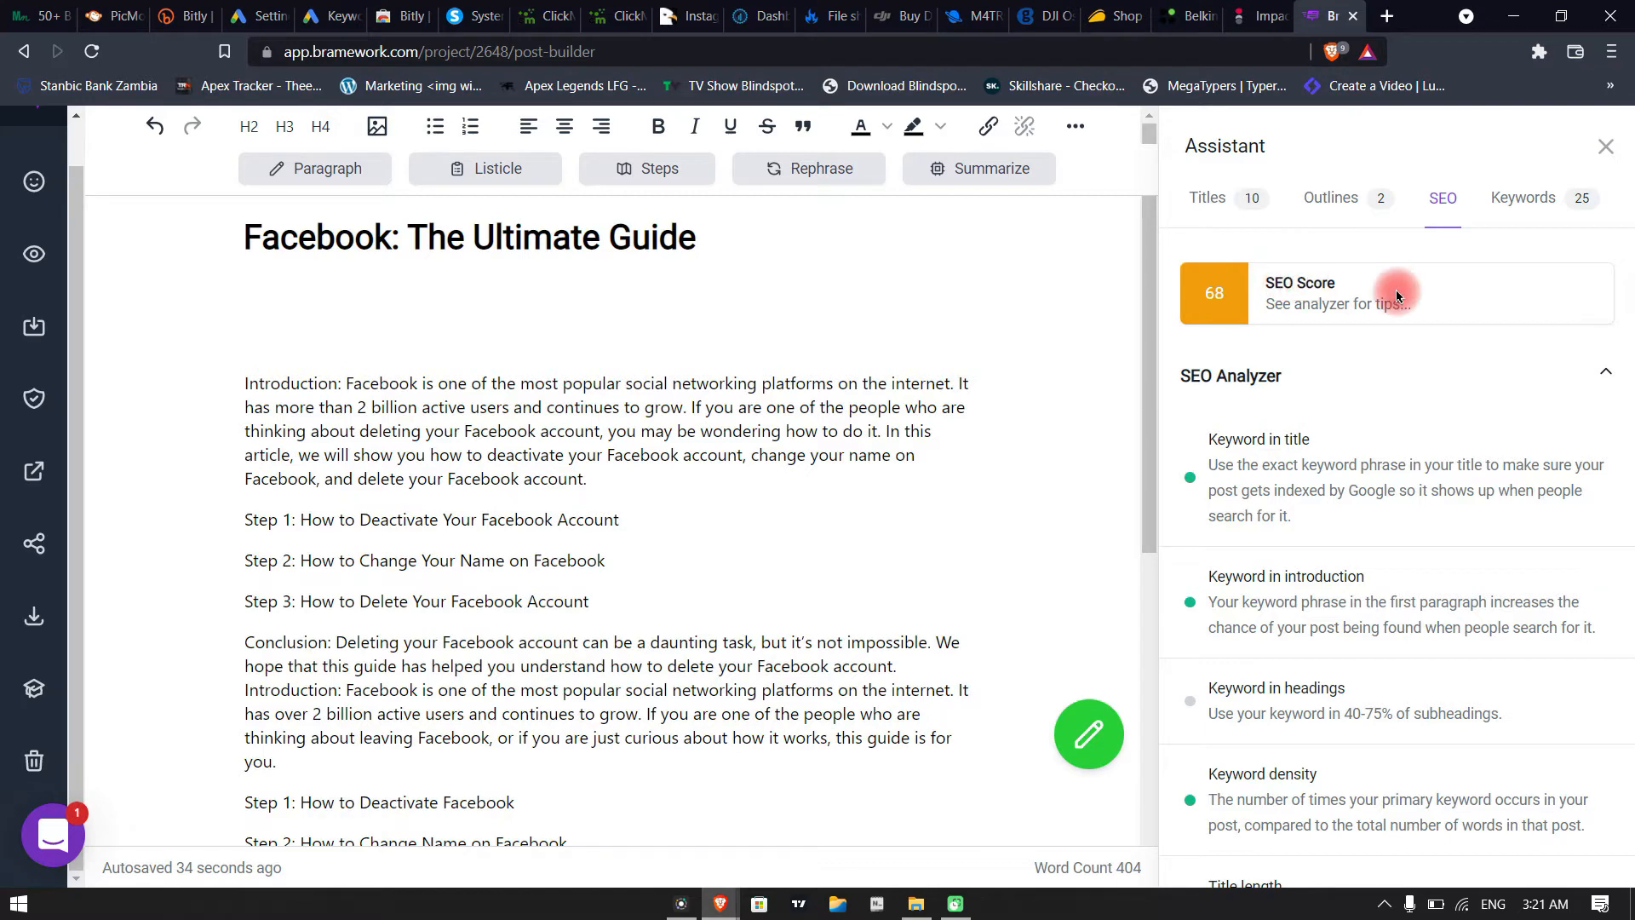
Try the related keywords "mark zuckerberg" and "metaverse" in turn after the post's last Step 3 line, and delete the inserted keyword
click(1516, 207)
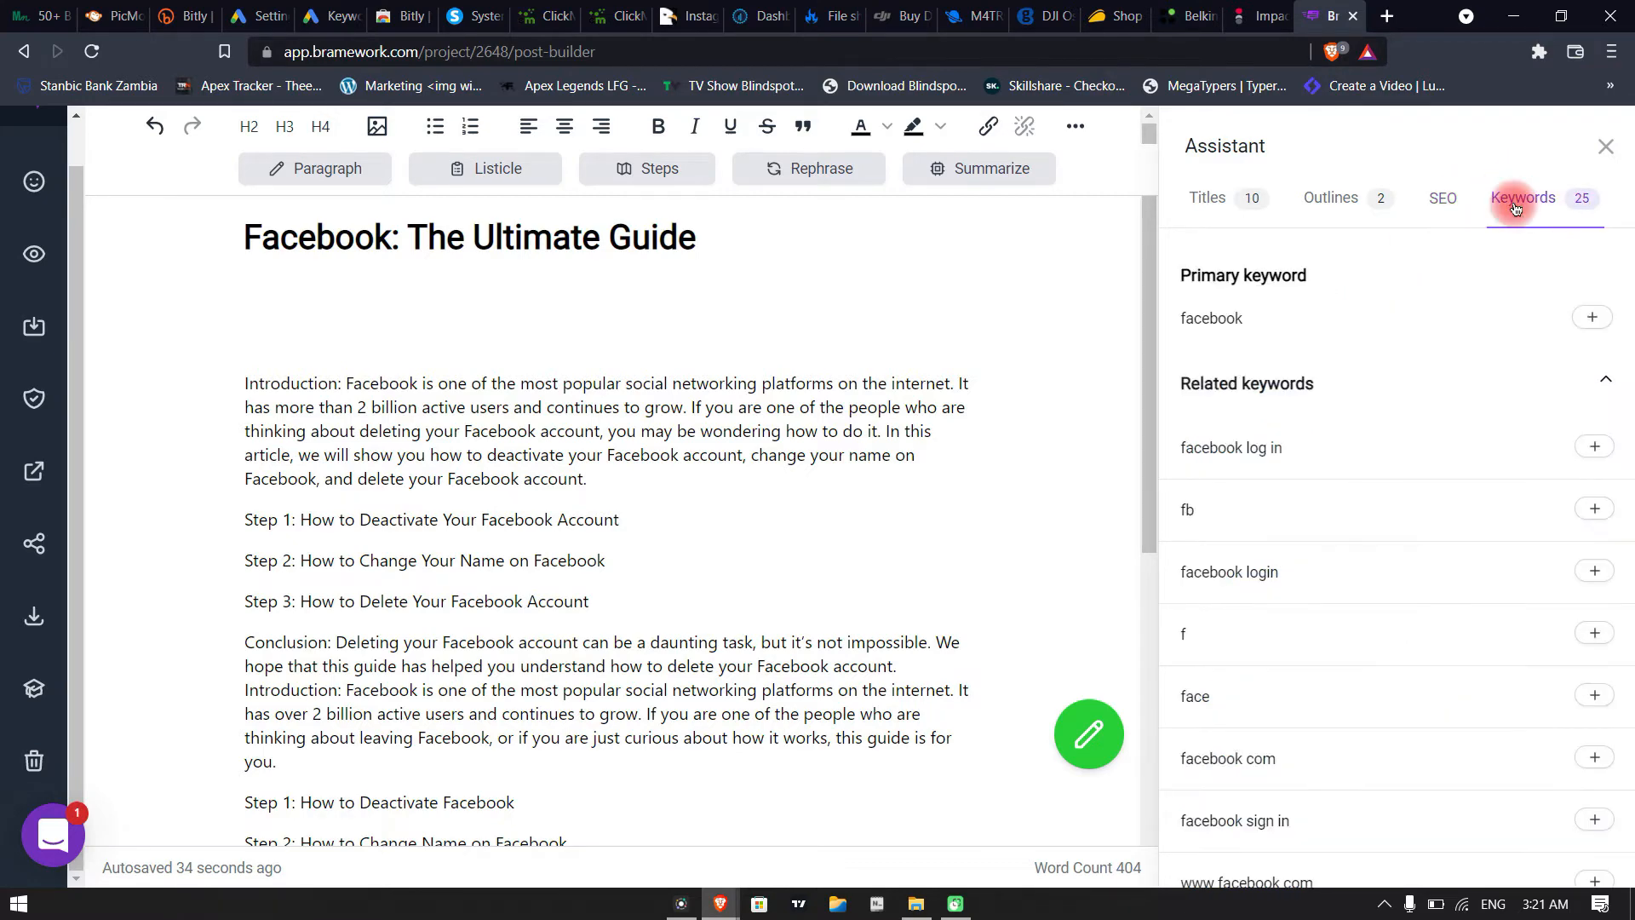
scroll(1599, 462, down, 5)
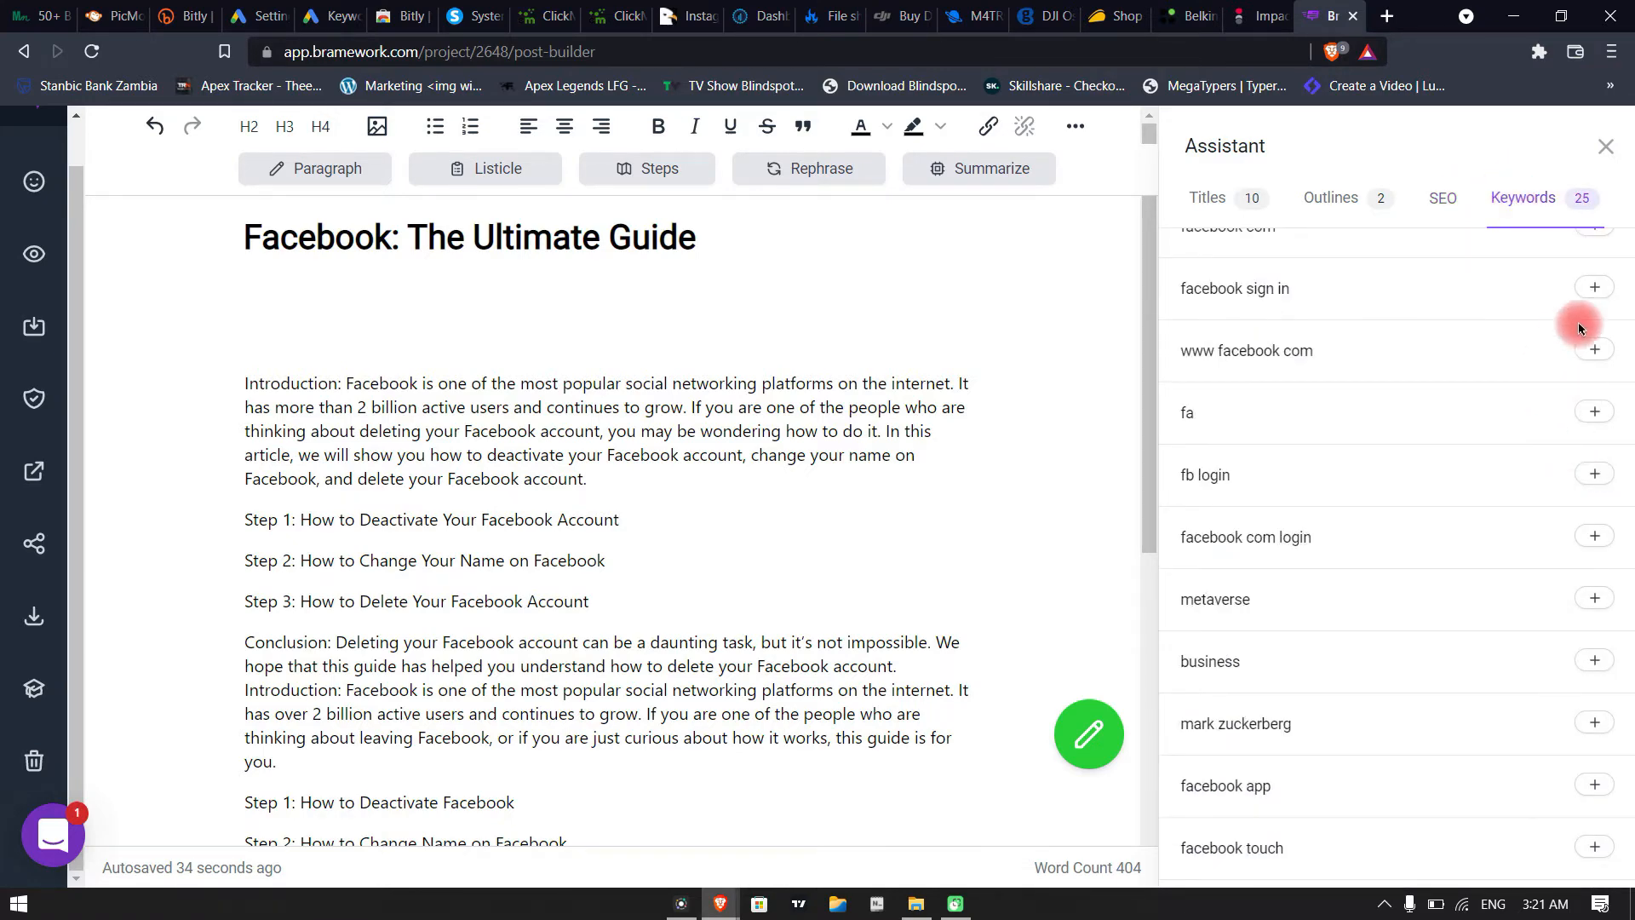
scroll(1589, 442, down, 3)
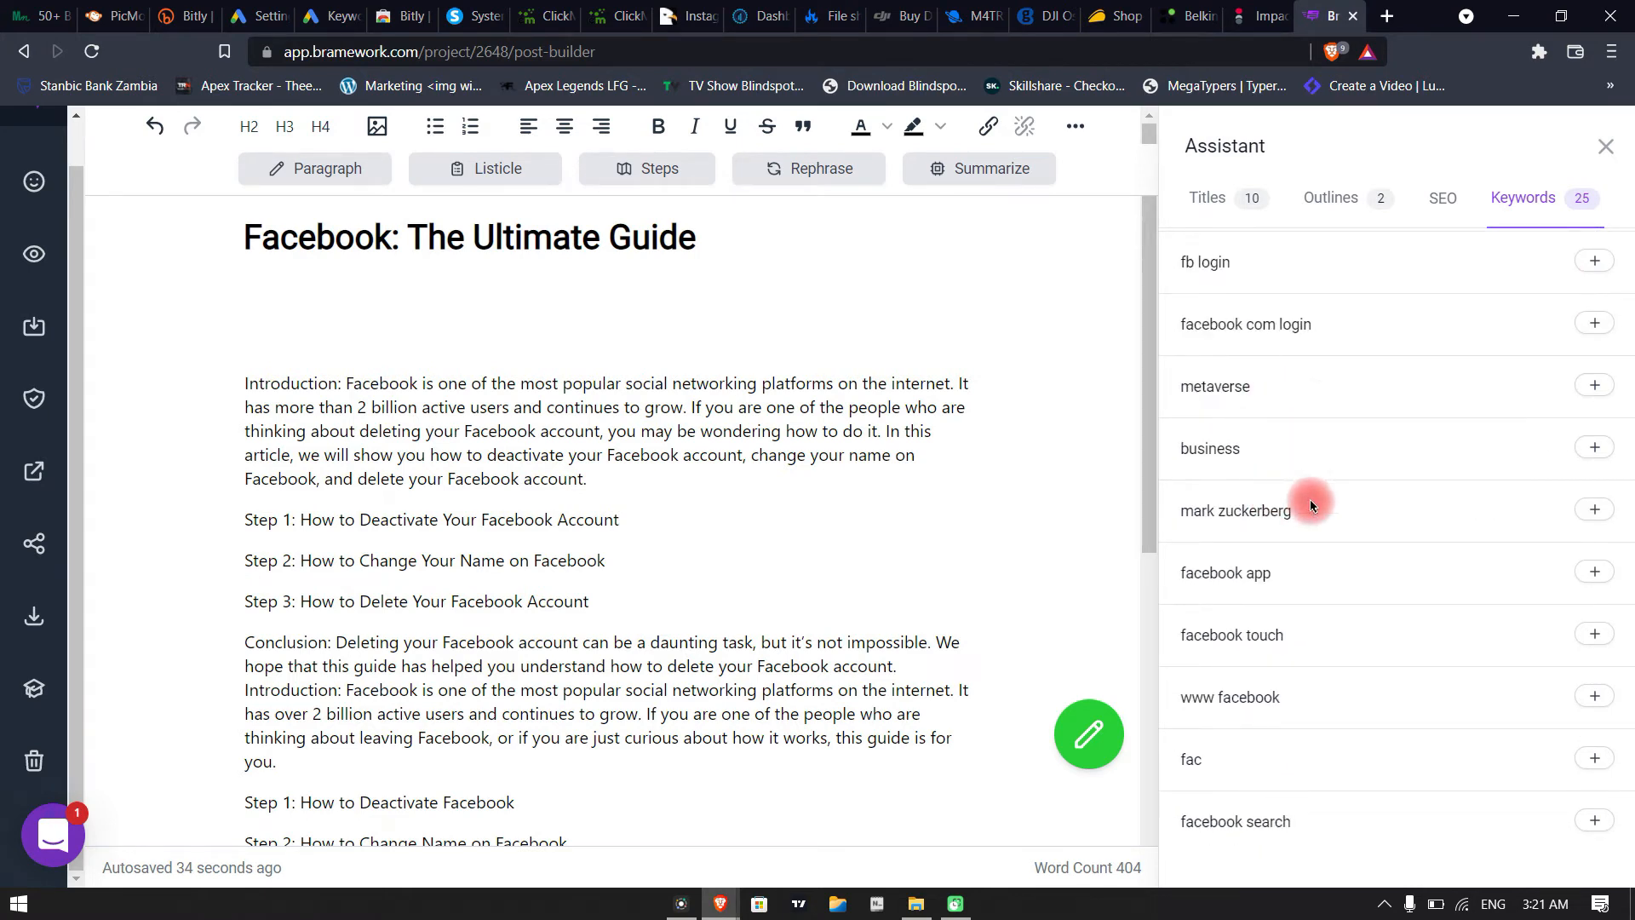
scroll(1445, 569, down, 1)
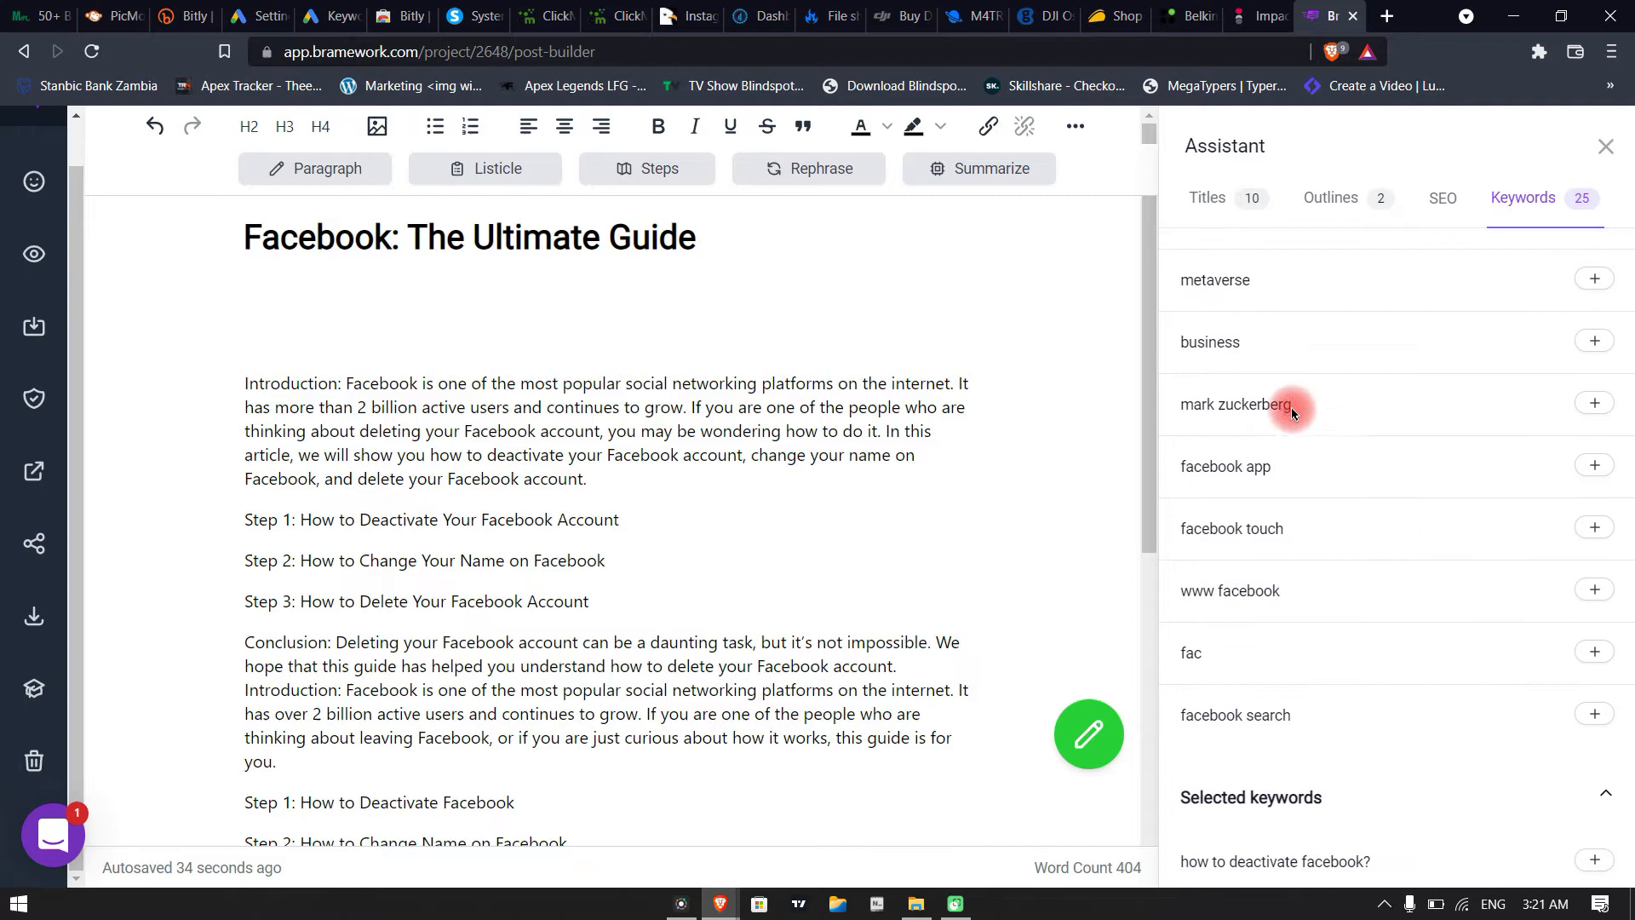
click(1598, 405)
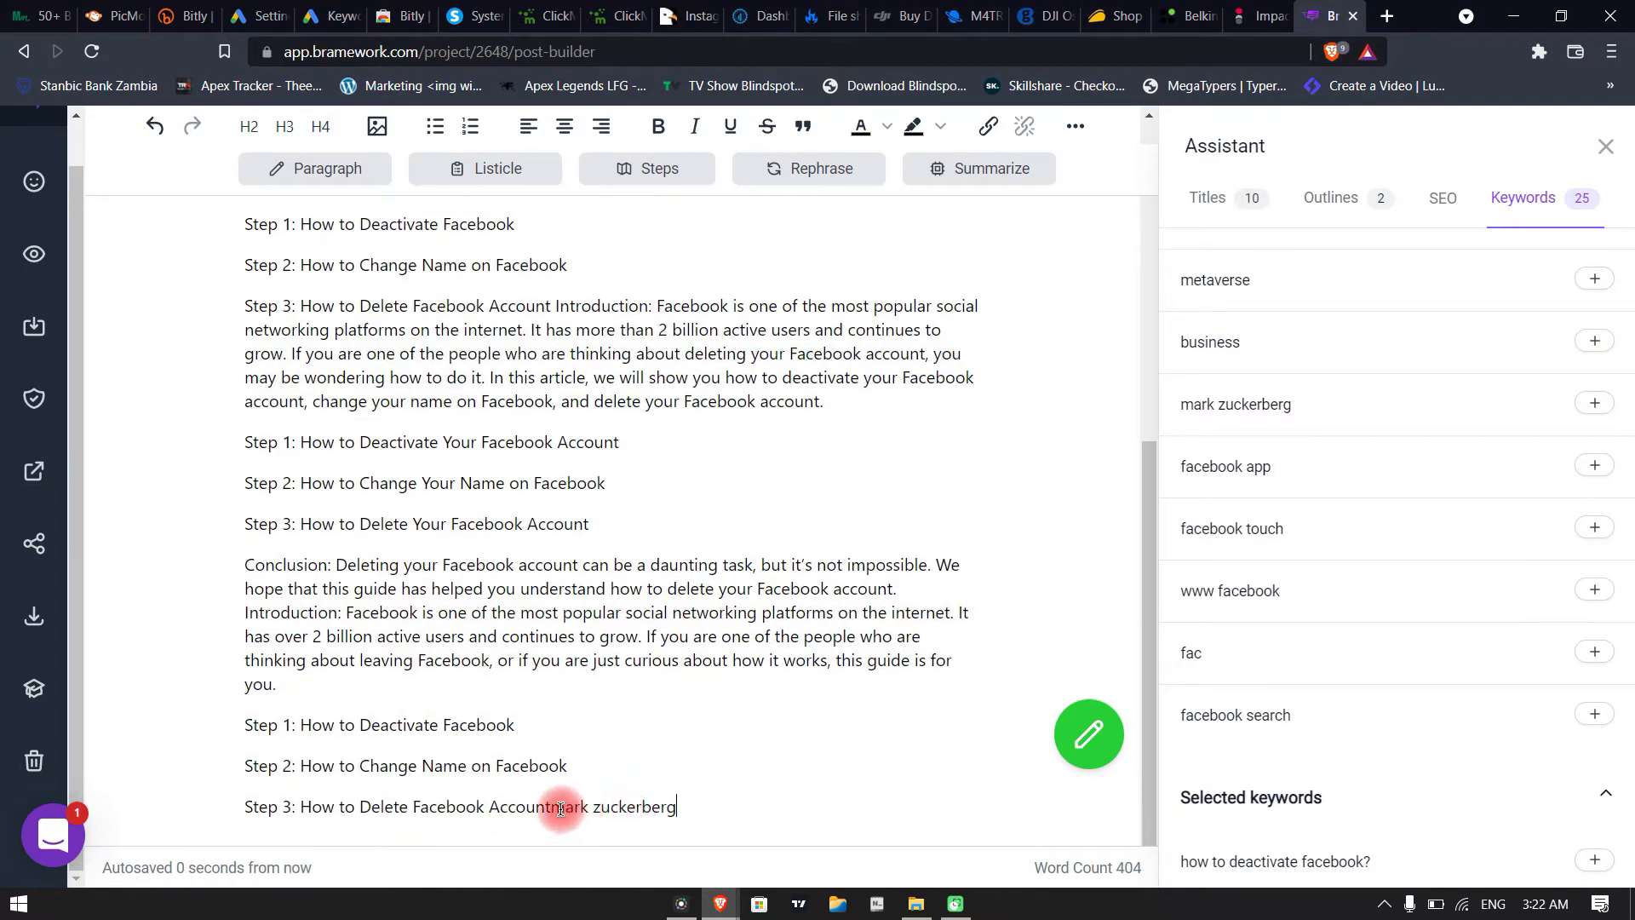
drag(553, 805, 681, 806)
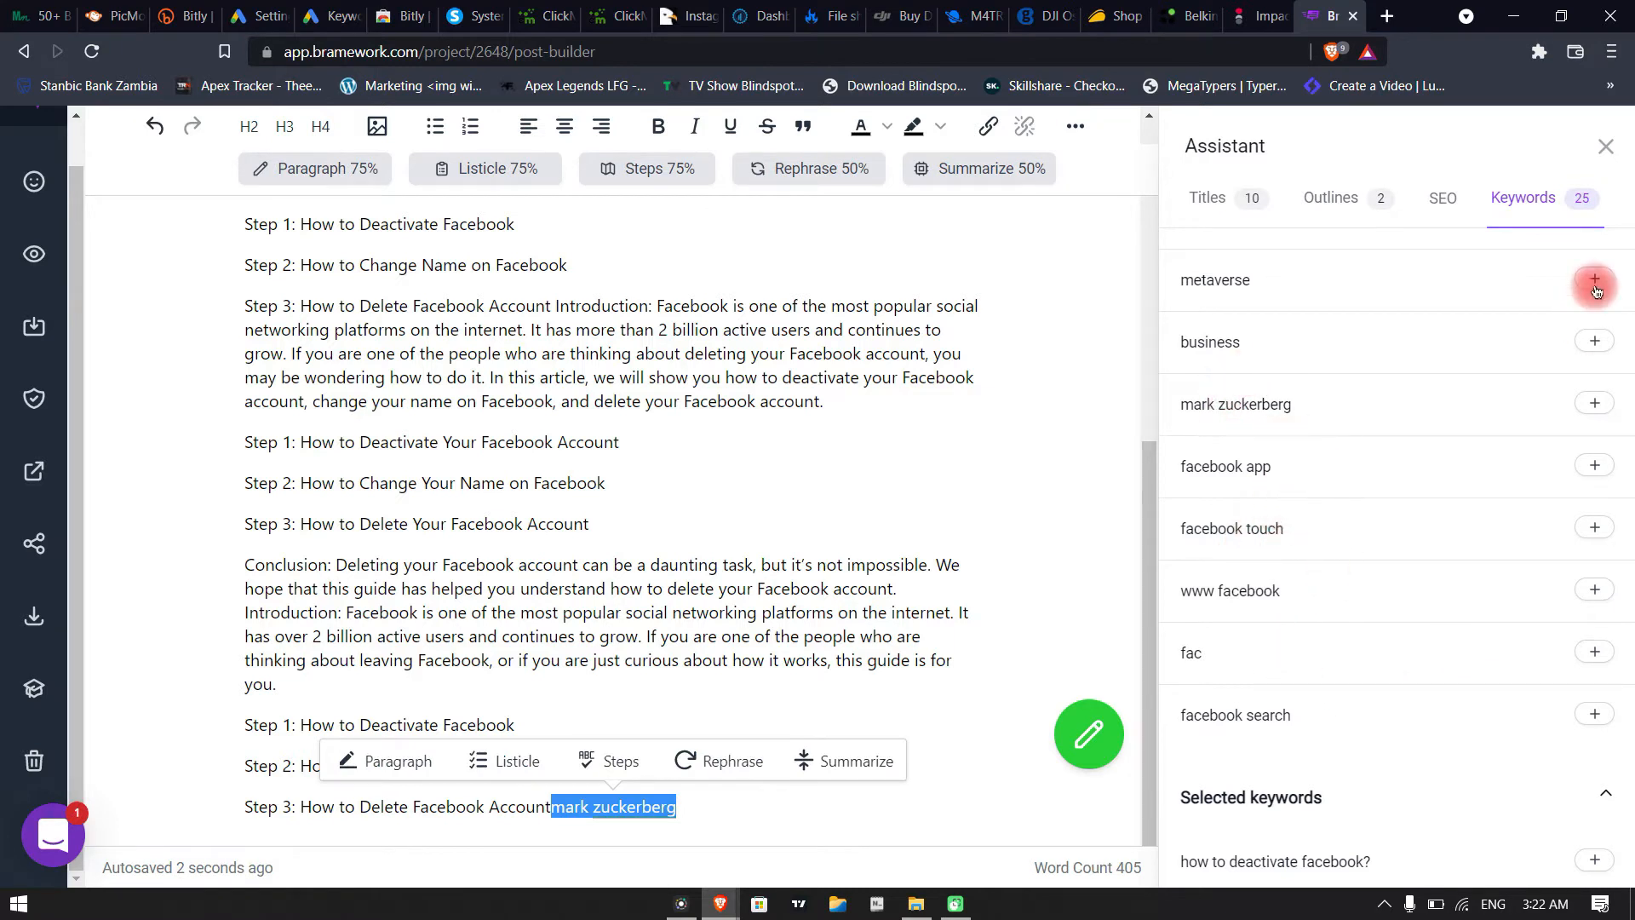
click(1533, 340)
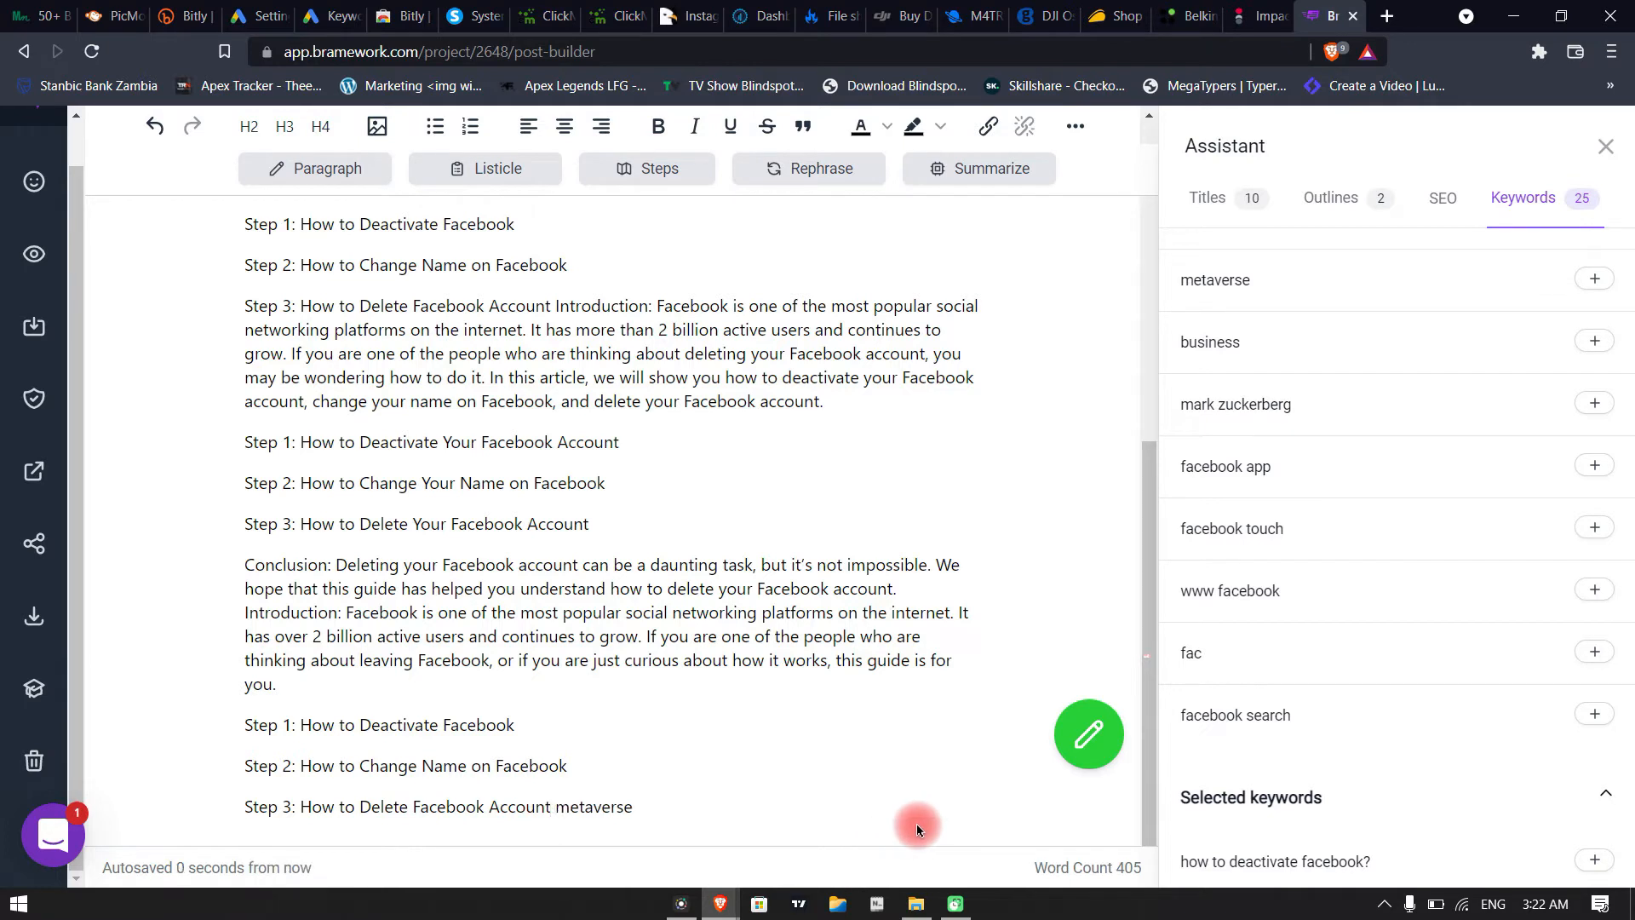
double_click(625, 805)
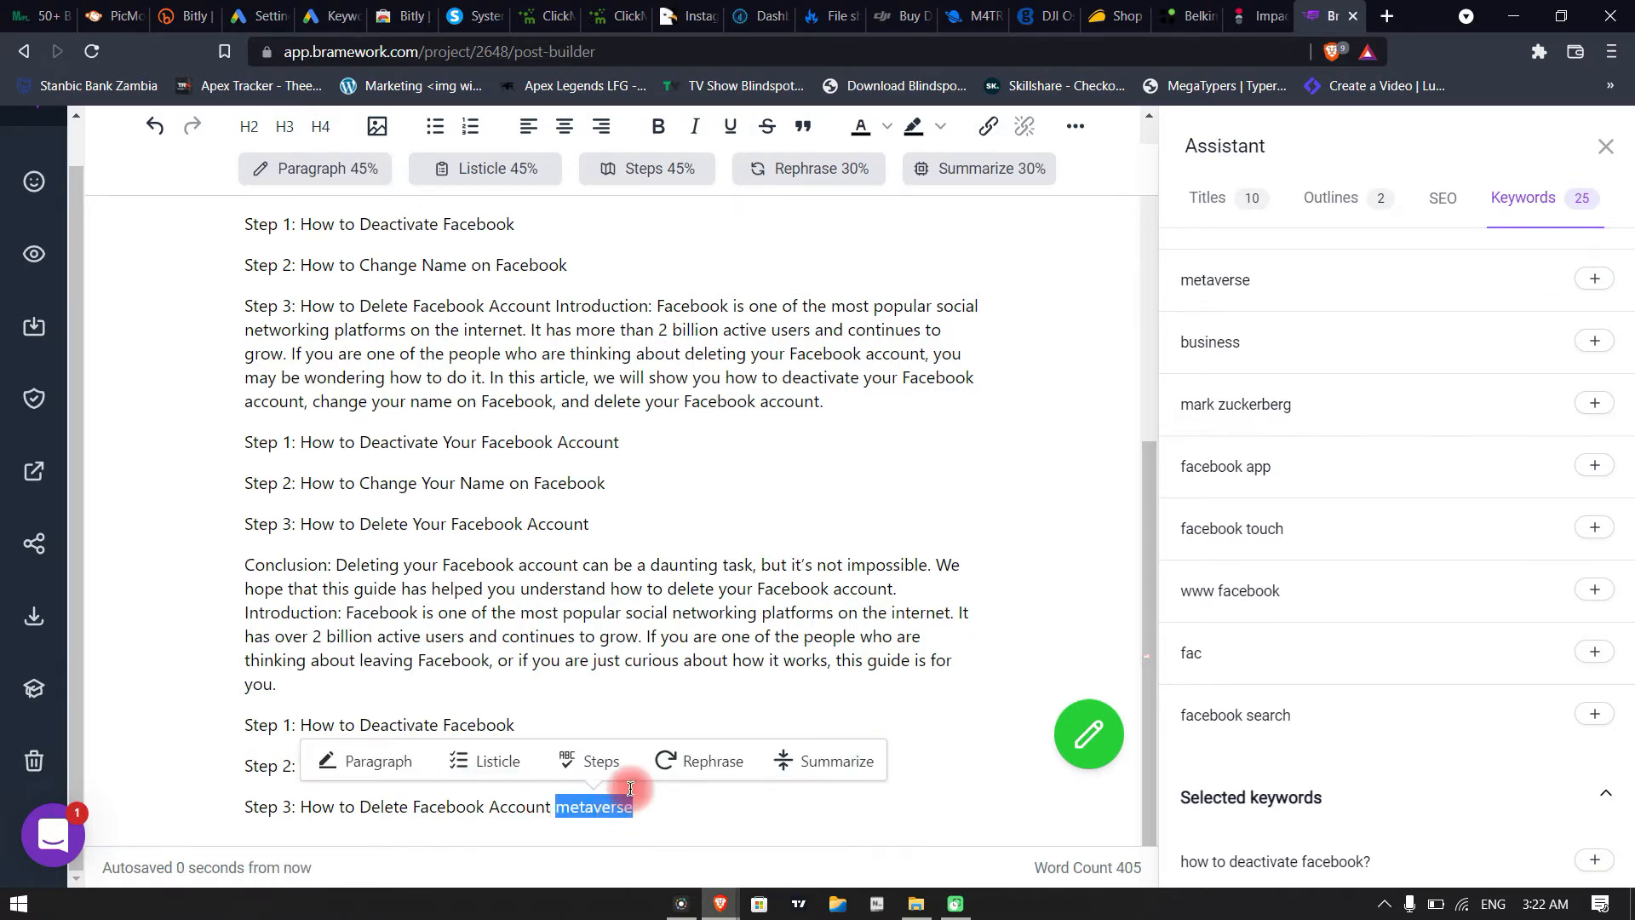
key(BackSpace)
Insert the related keyword "business" after "Delete Facebook" in the Step 3 line that runs into an introduction
scroll(1410, 600, up, 4)
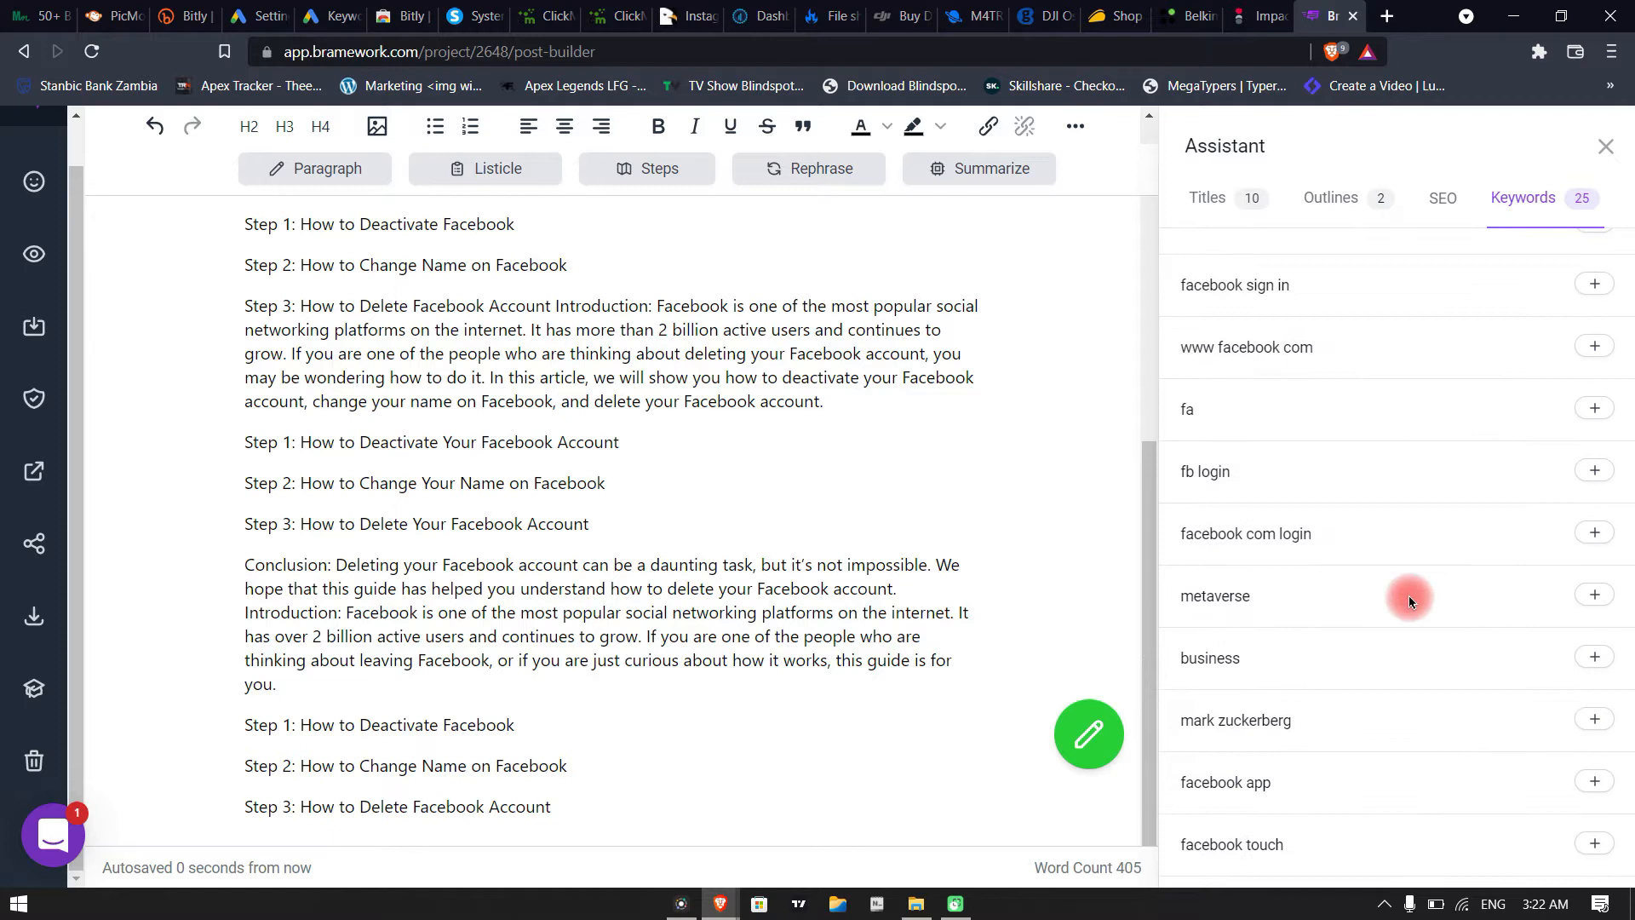
scroll(1410, 601, up, 6)
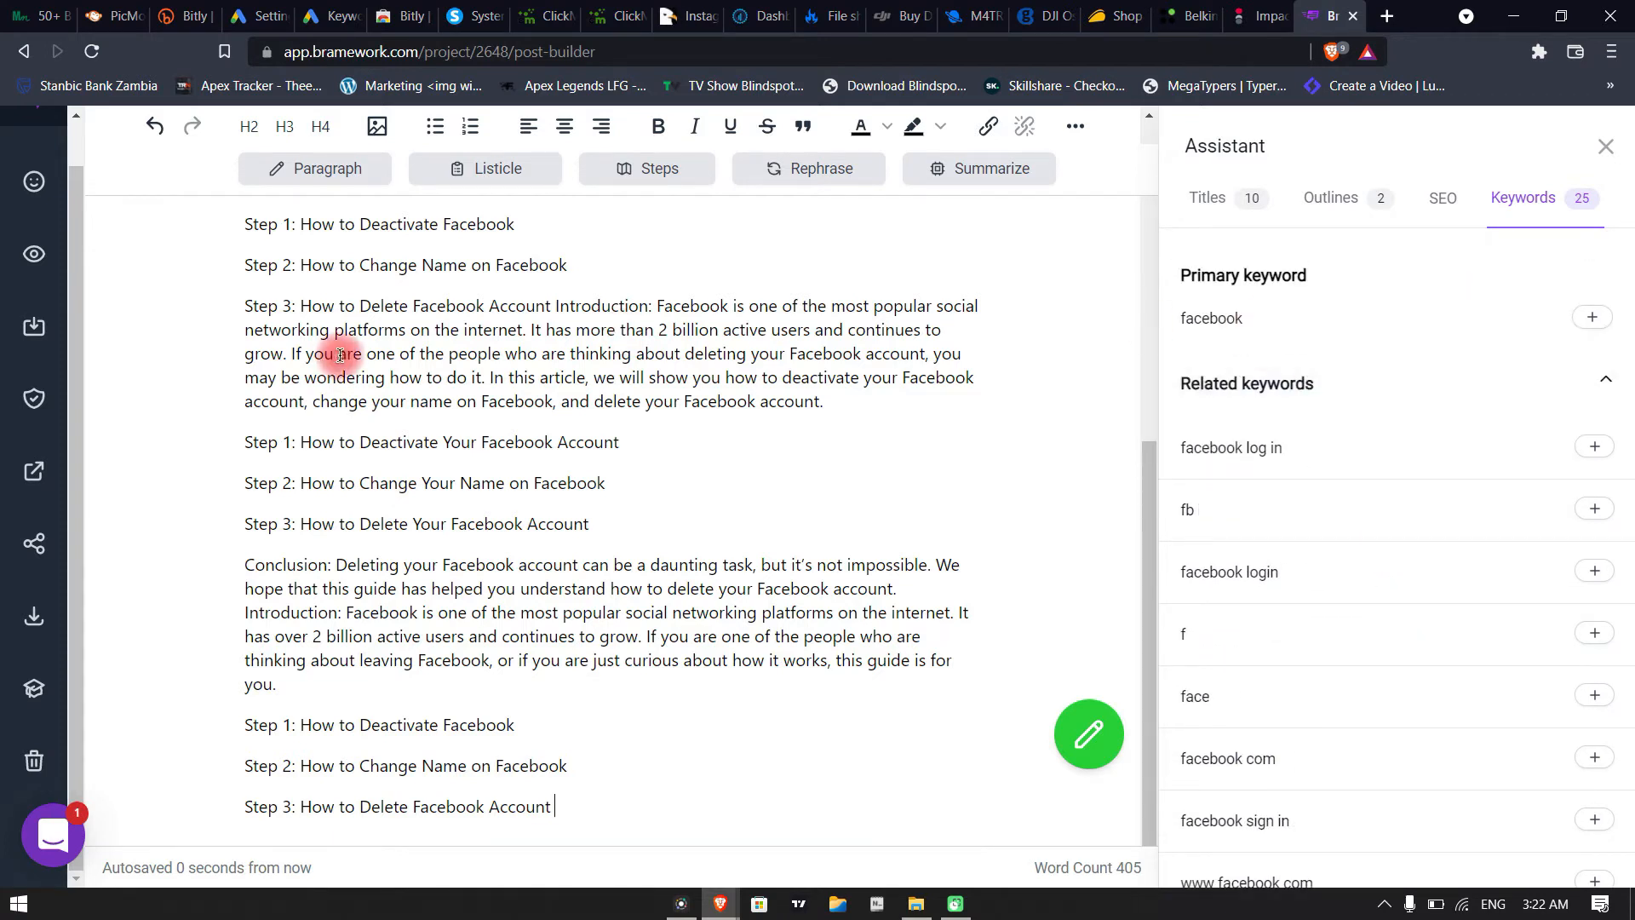
click(485, 307)
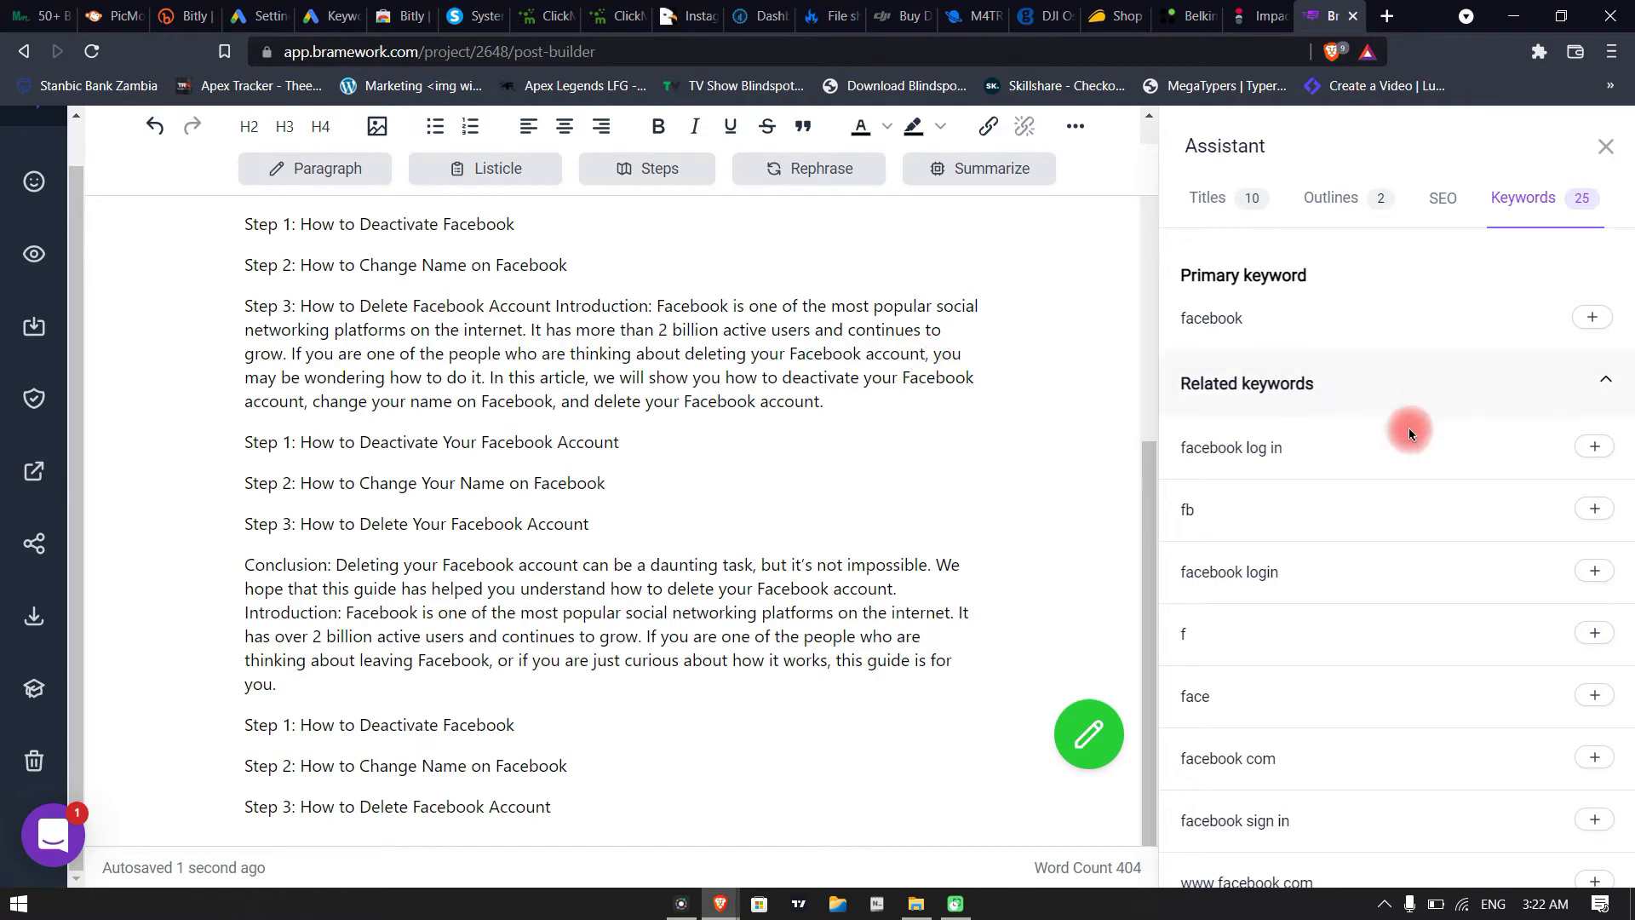
scroll(1363, 571, down, 6)
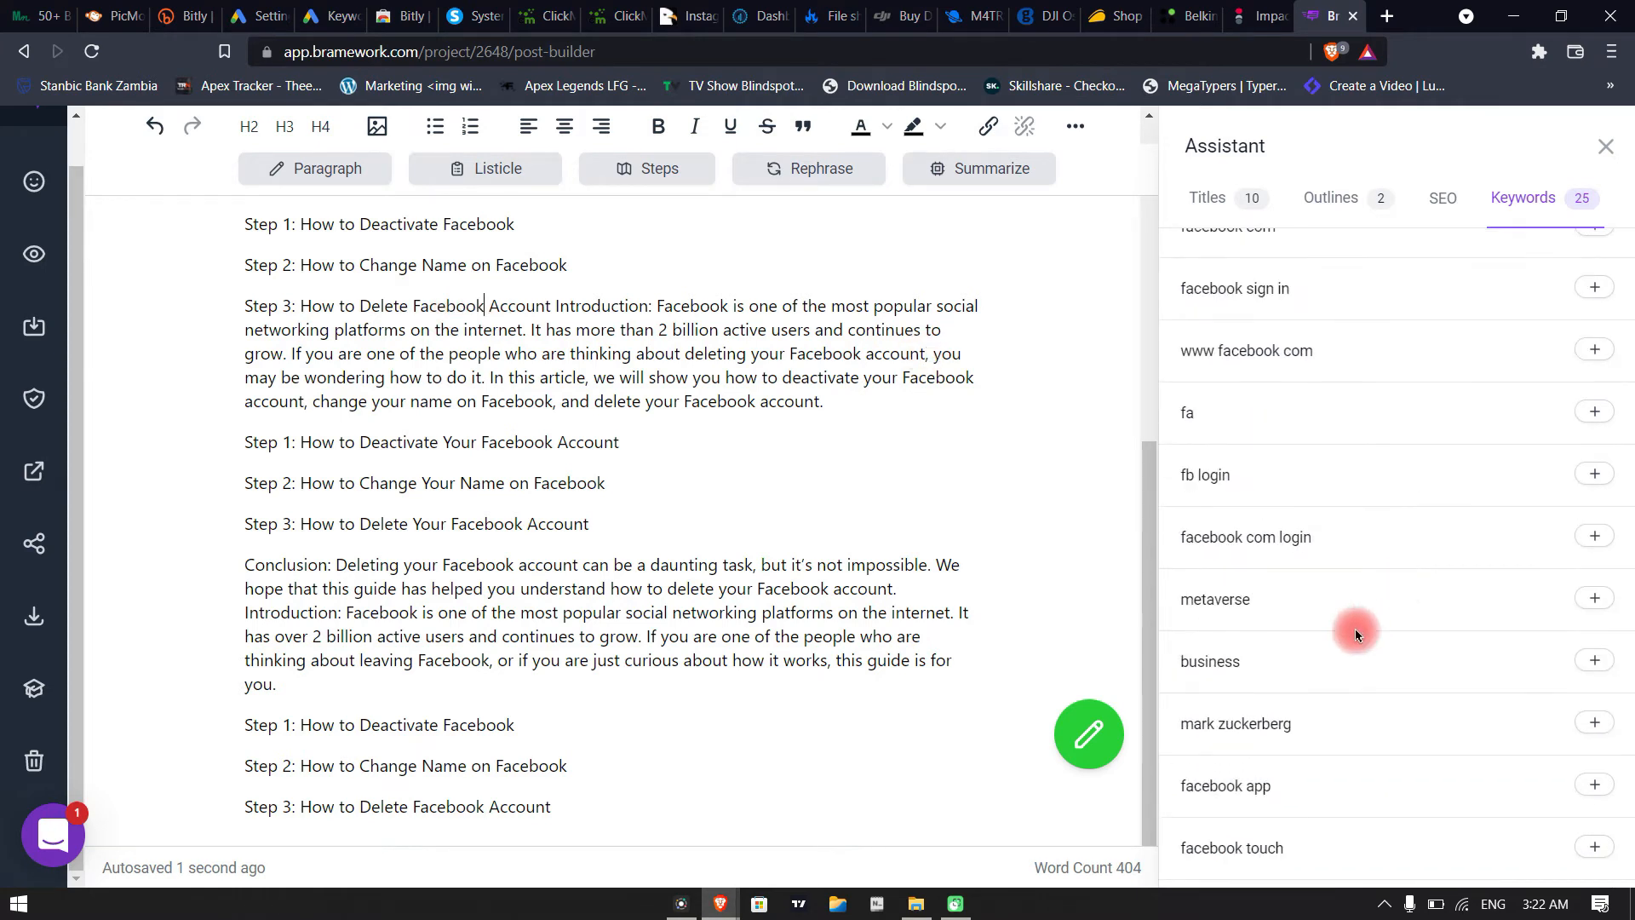
scroll(1354, 627, down, 1)
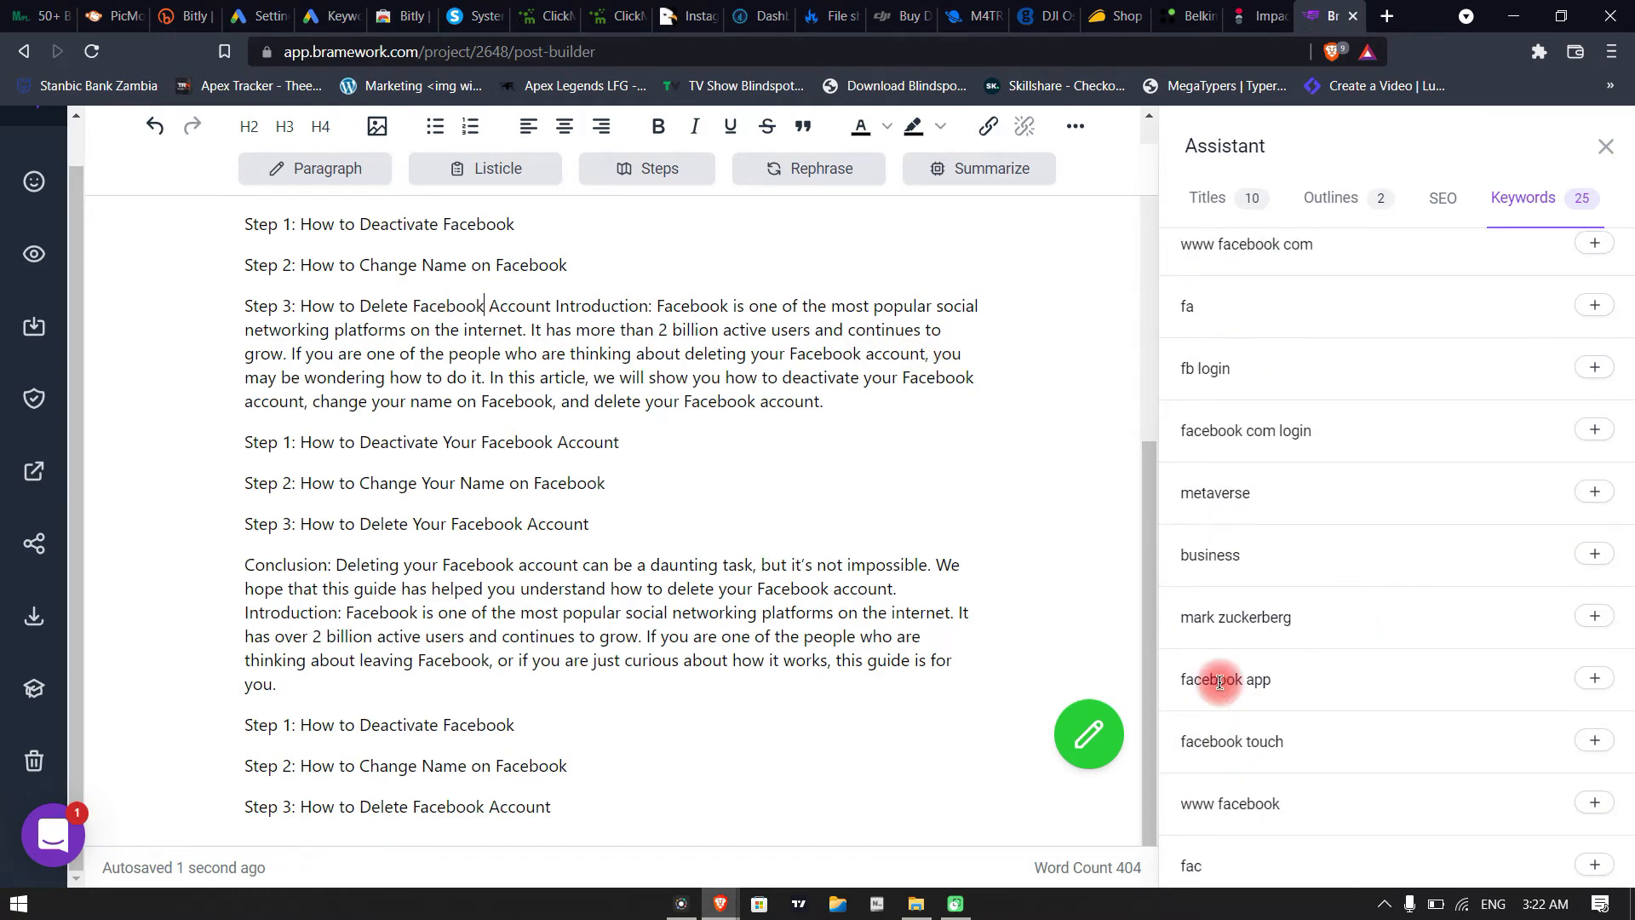
click(1610, 542)
click(482, 312)
drag(499, 308, 430, 308)
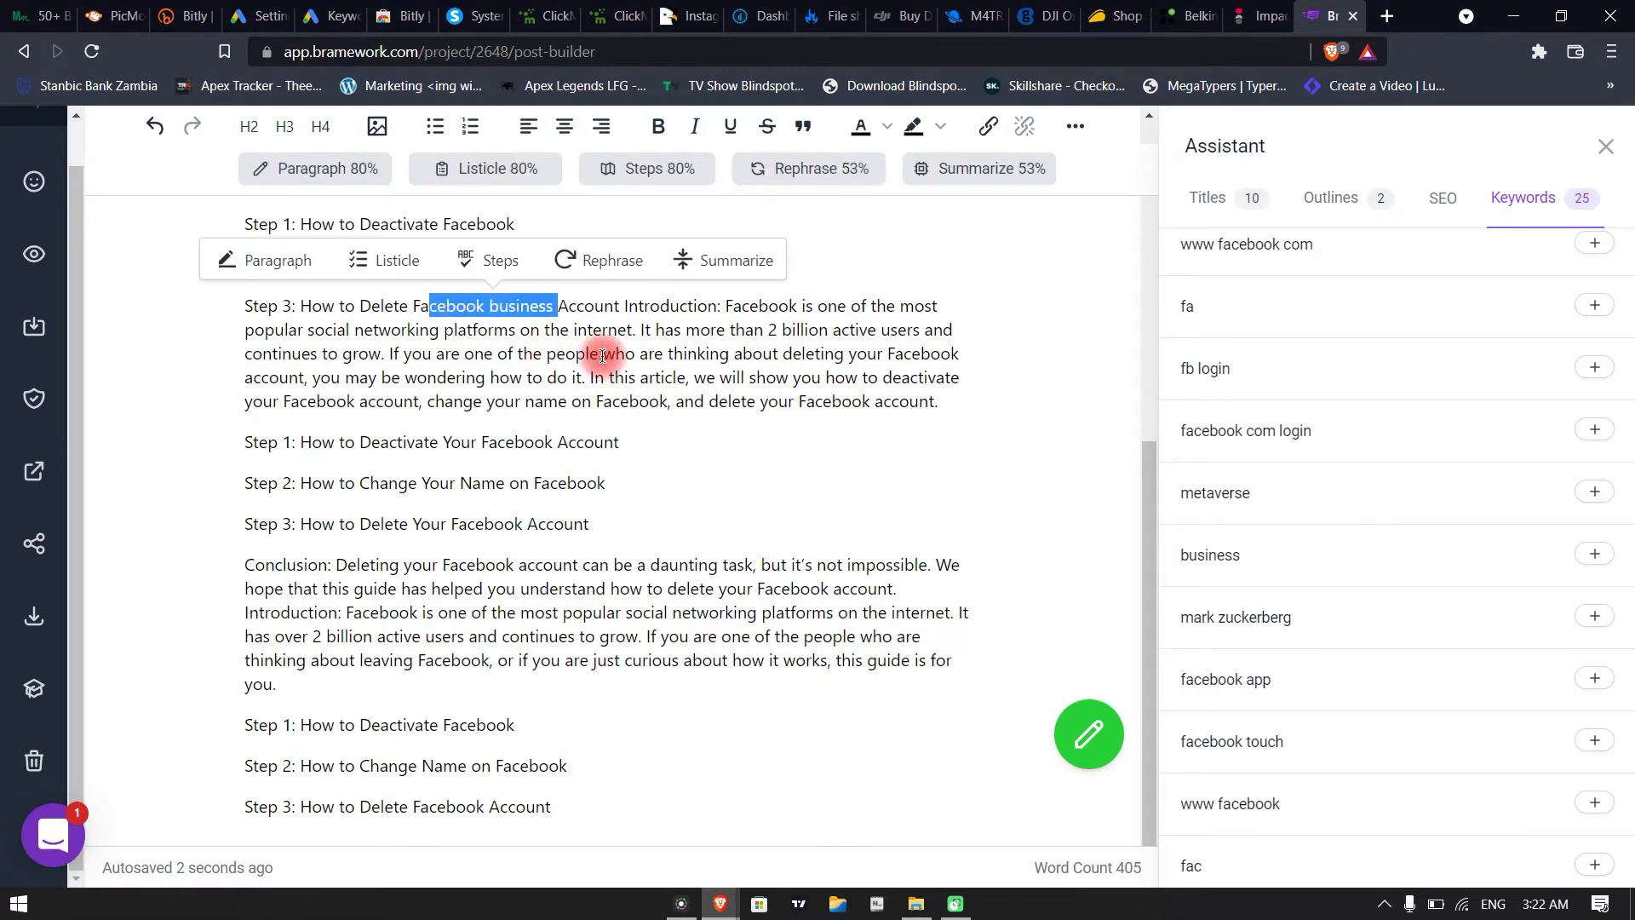
click(522, 348)
Add the top questions "How to deactivate facebook?" and "How to delete facebook account?" on separate lines at the end of the post
scroll(1398, 632, up, 10)
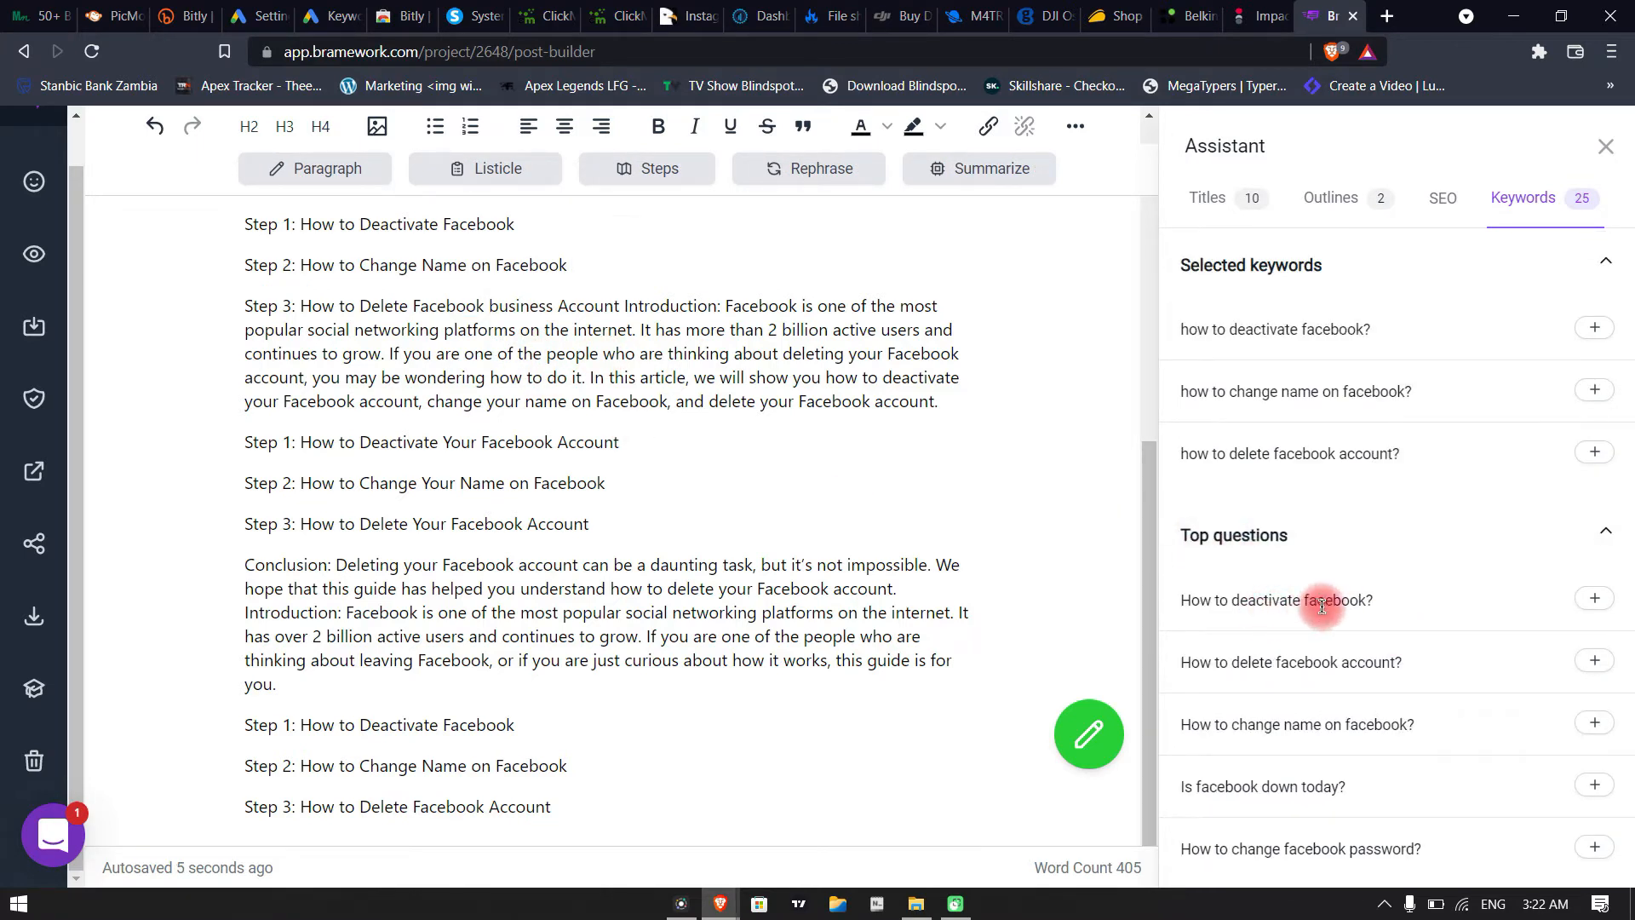
click(584, 791)
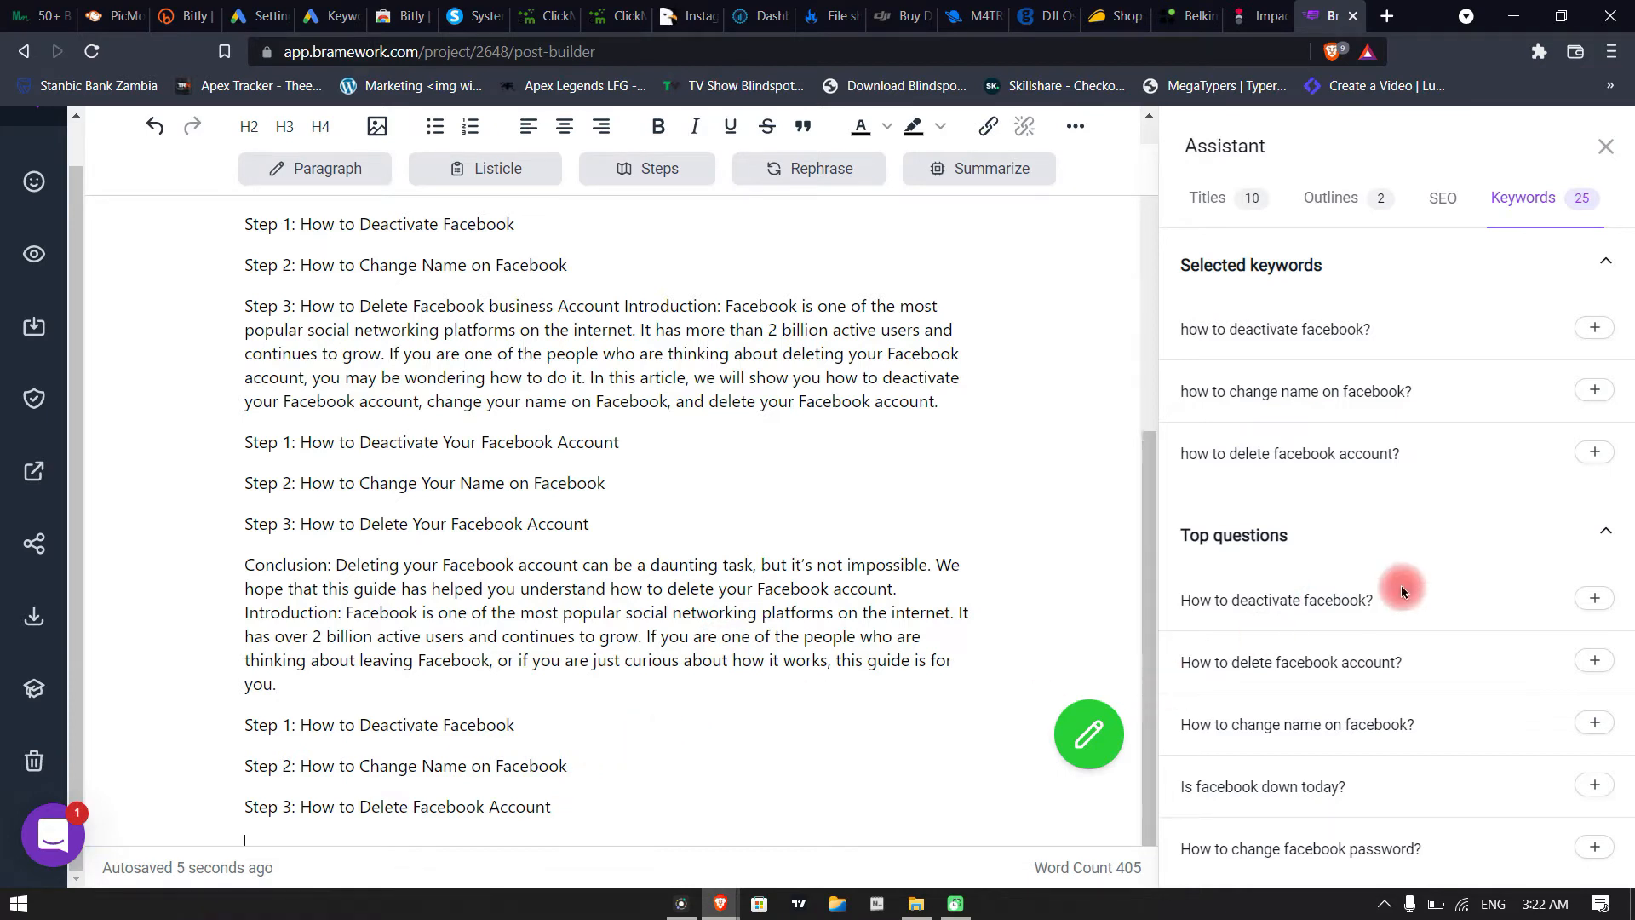
scroll(1296, 594, down, 1)
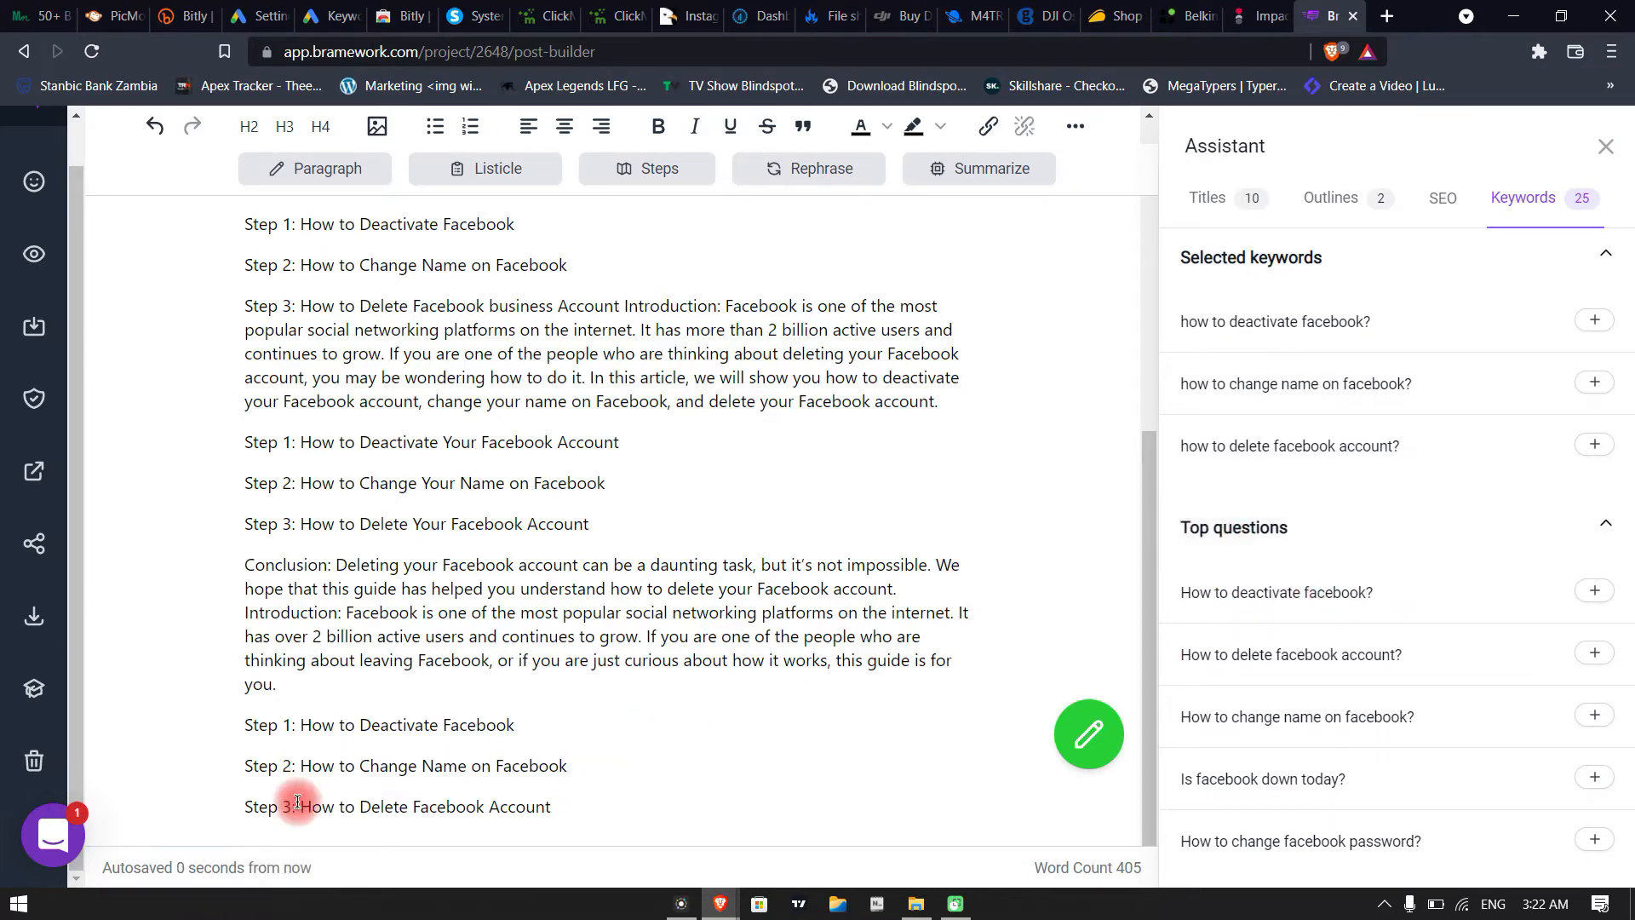
scroll(843, 707, down, 1)
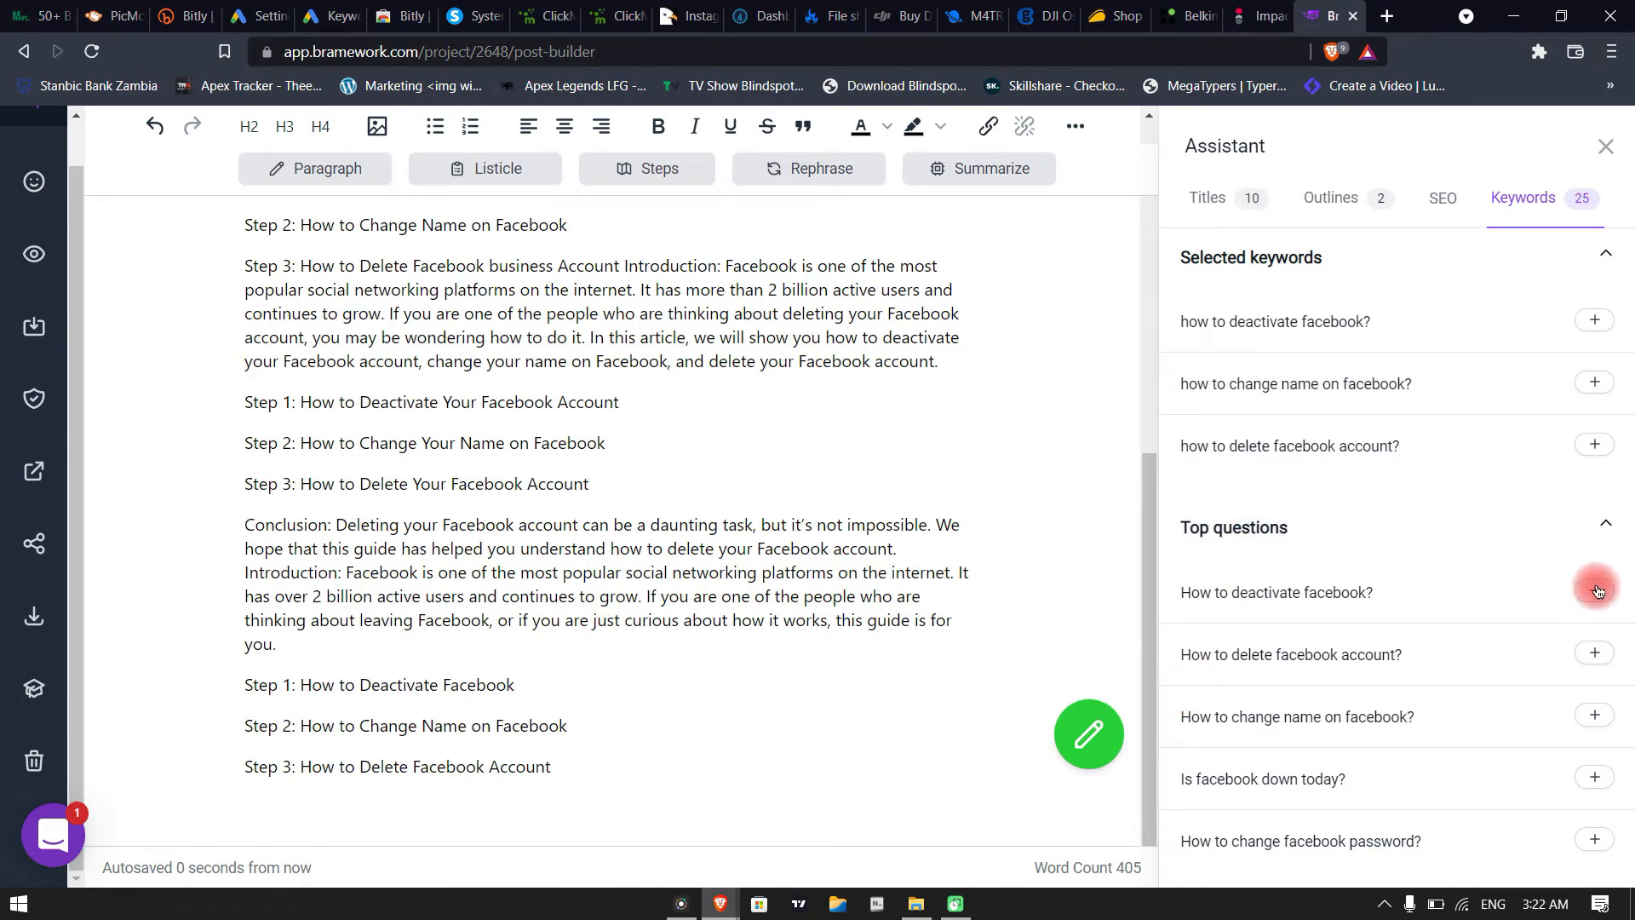
click(1597, 656)
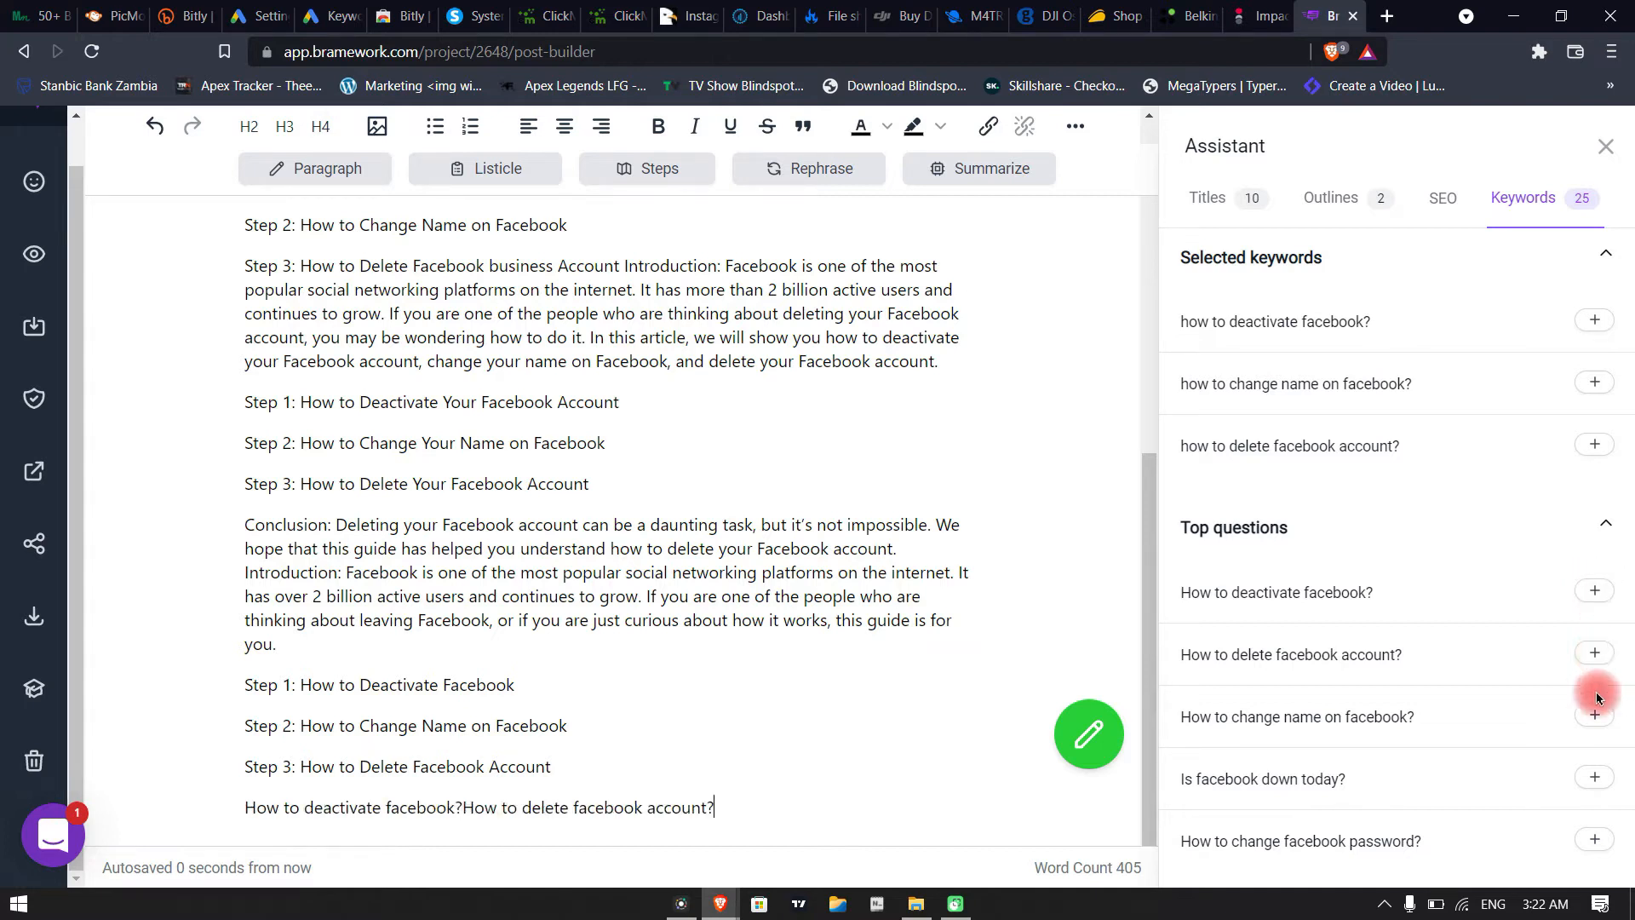
click(463, 811)
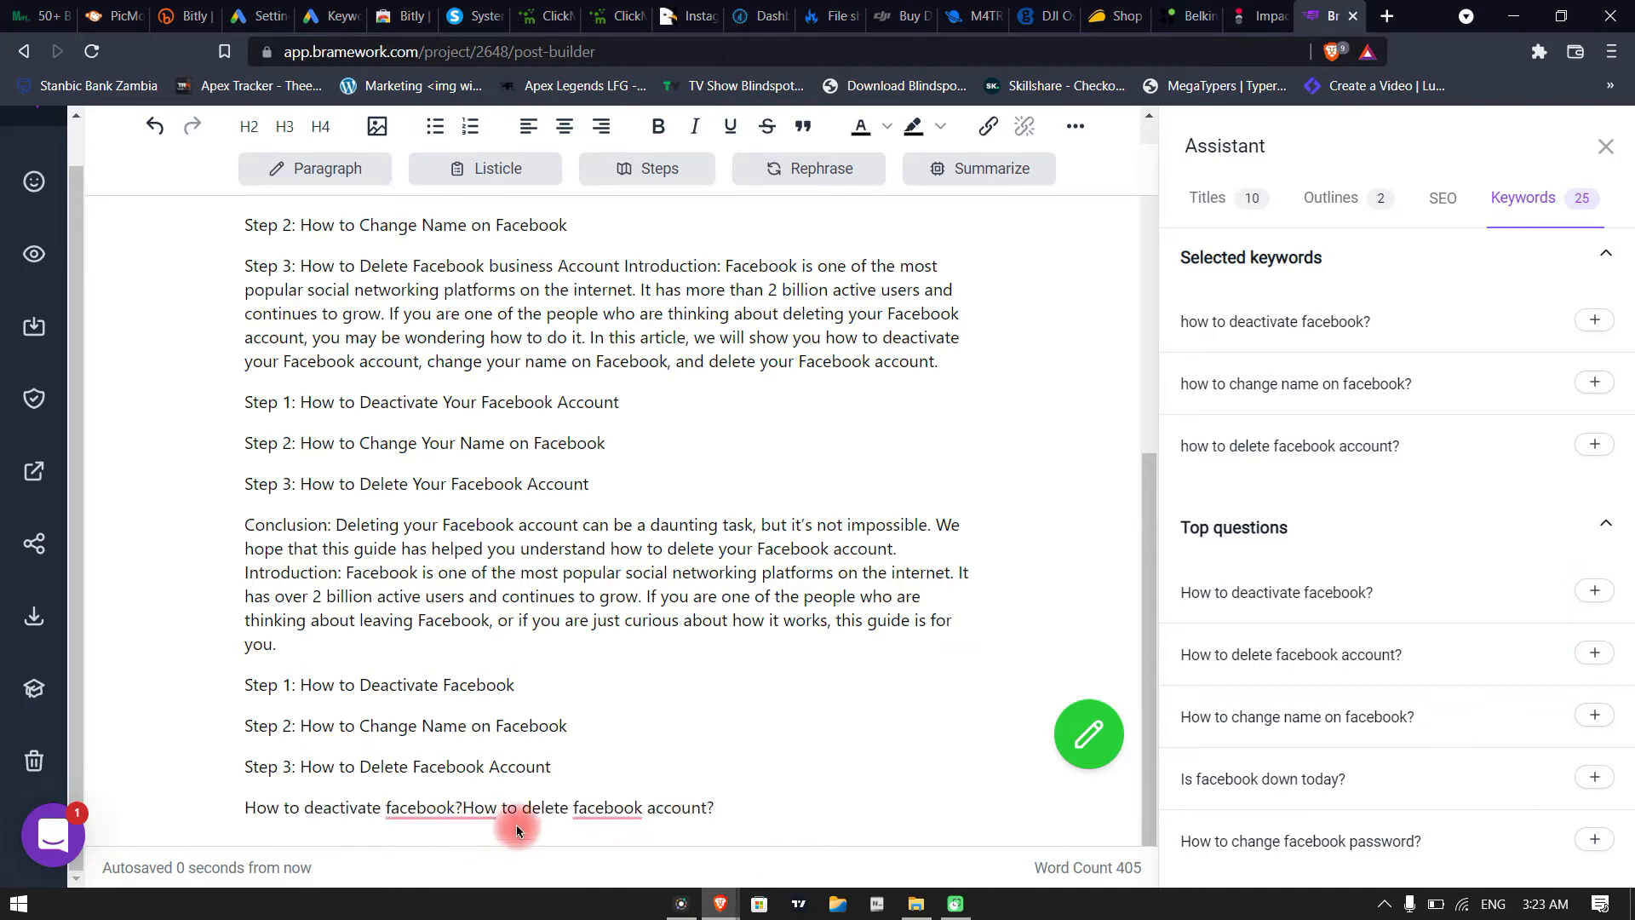
scroll(517, 826, down, 1)
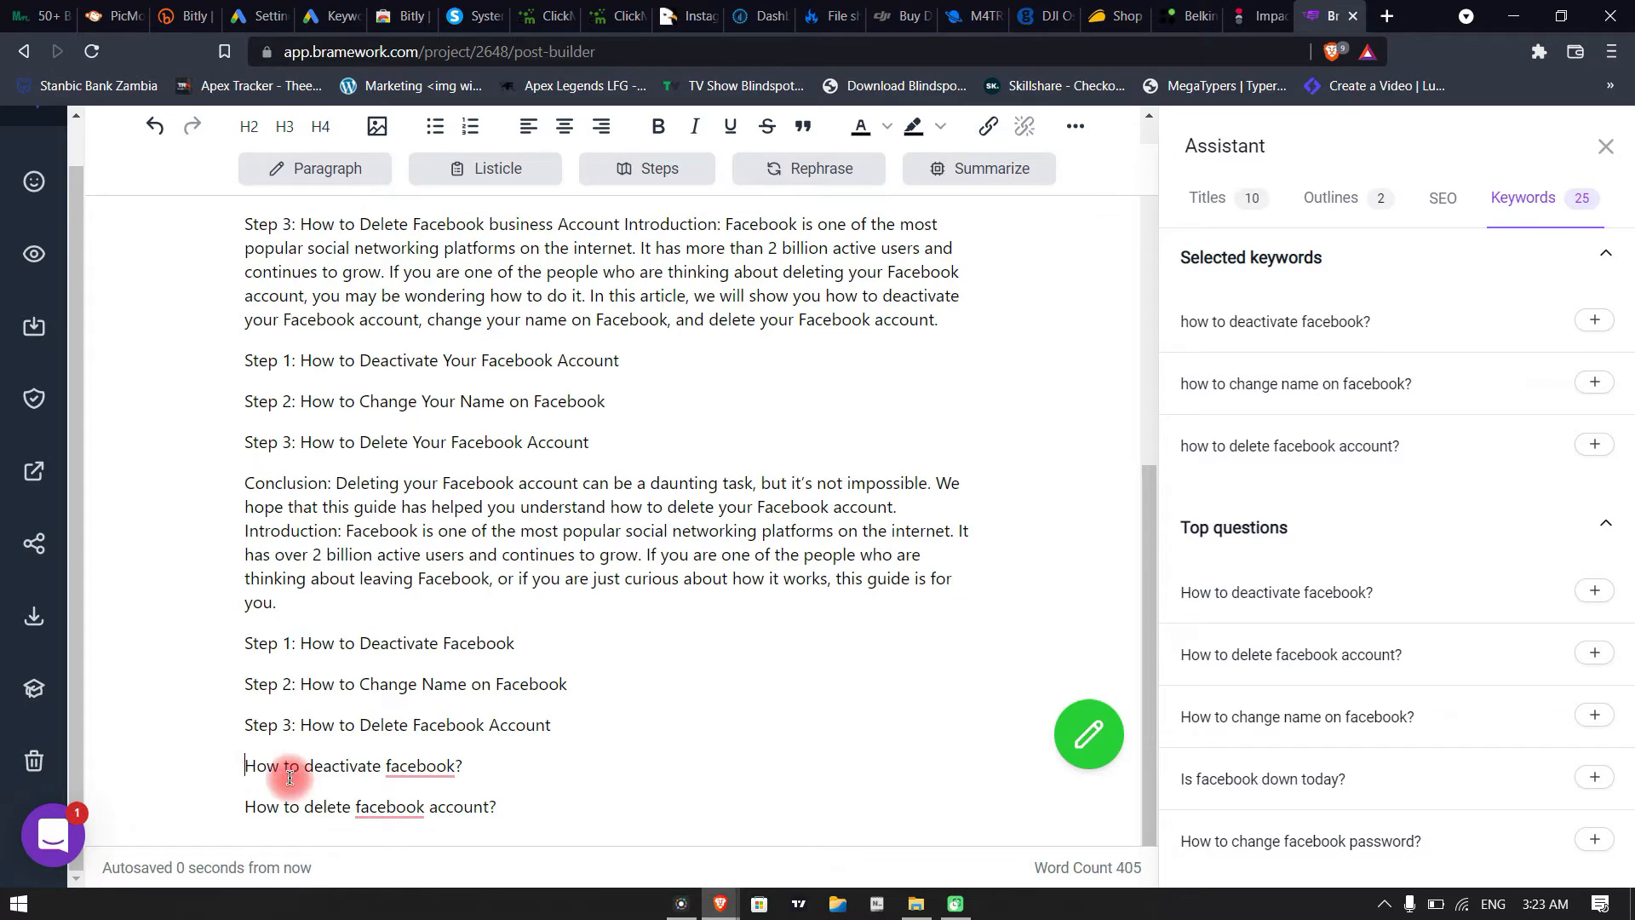
Format the two questions at the end of the post as a bulleted list
drag(246, 764, 521, 784)
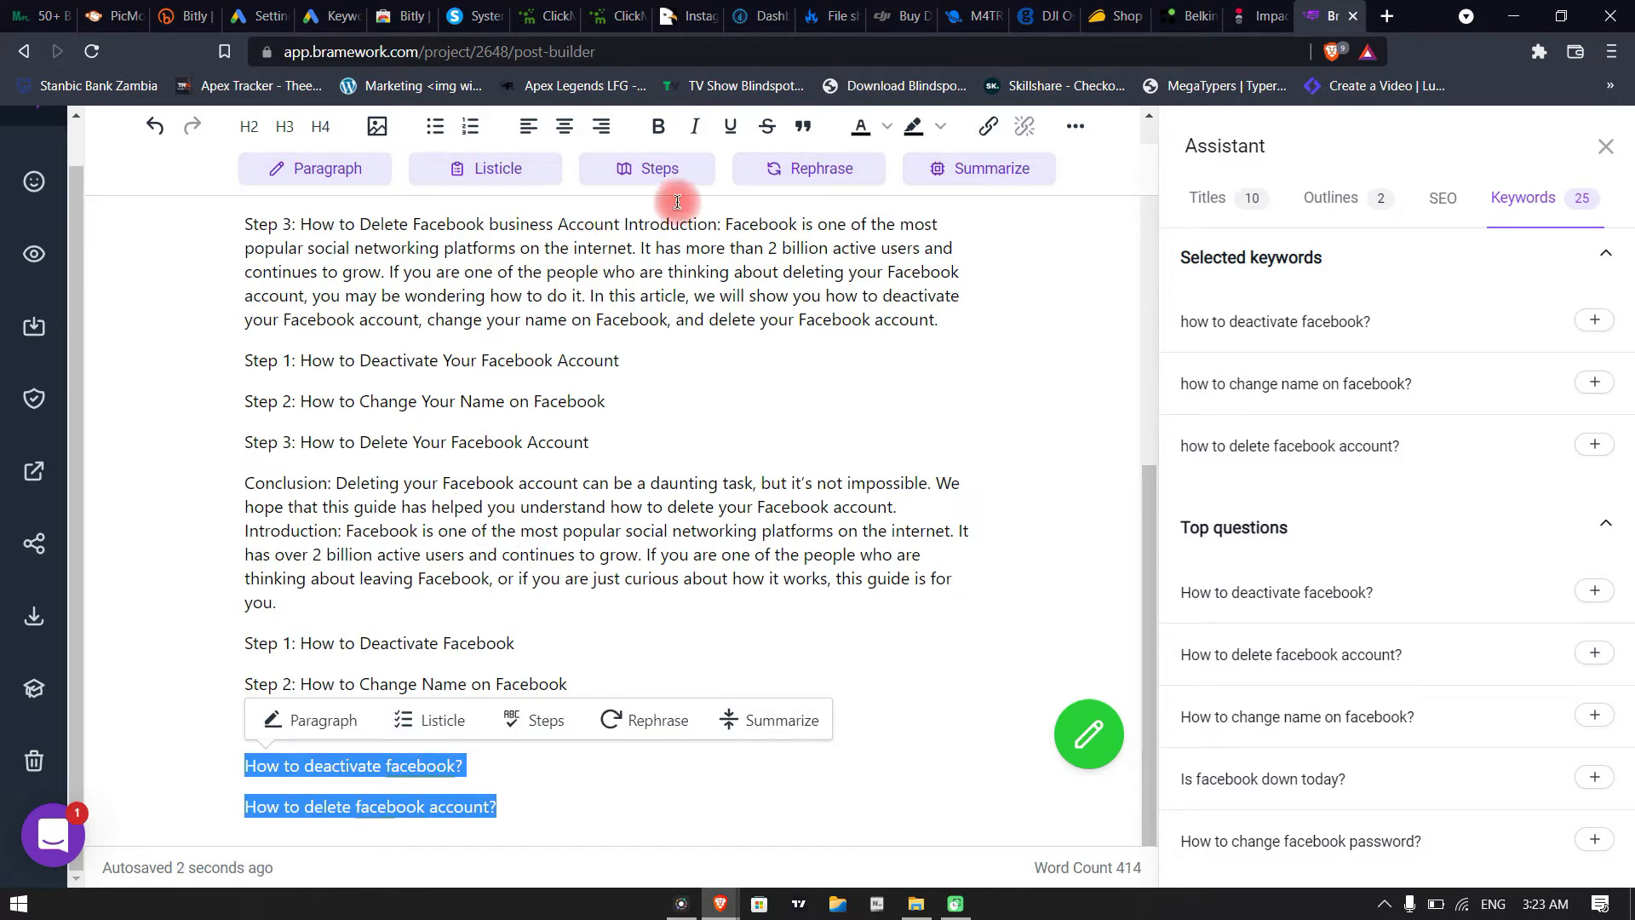
click(432, 126)
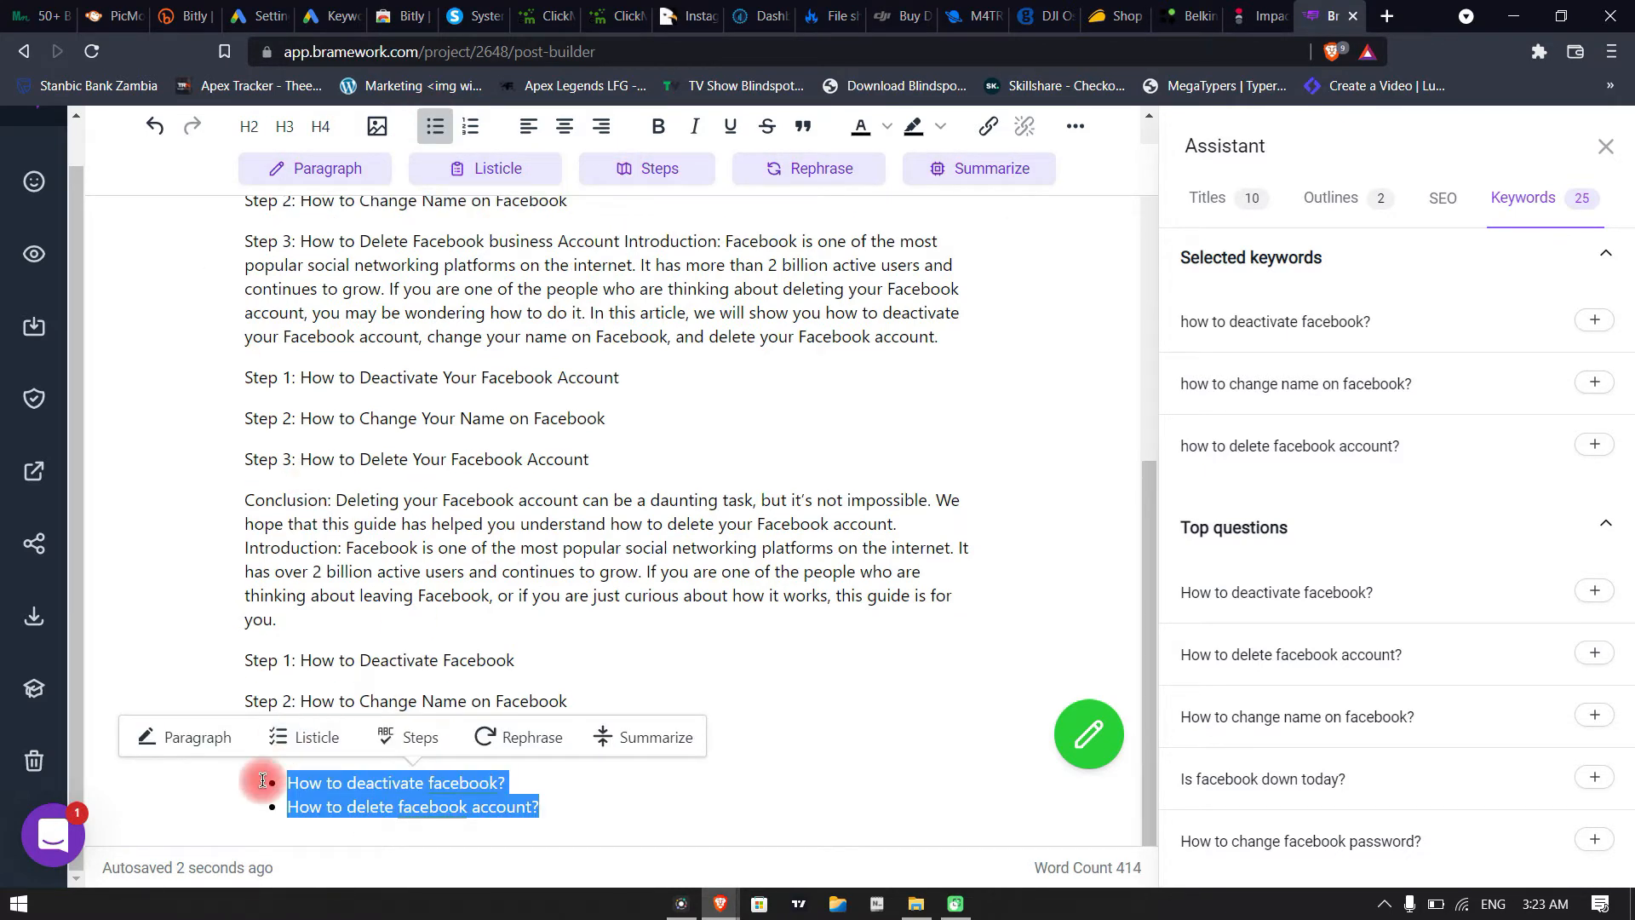
click(423, 803)
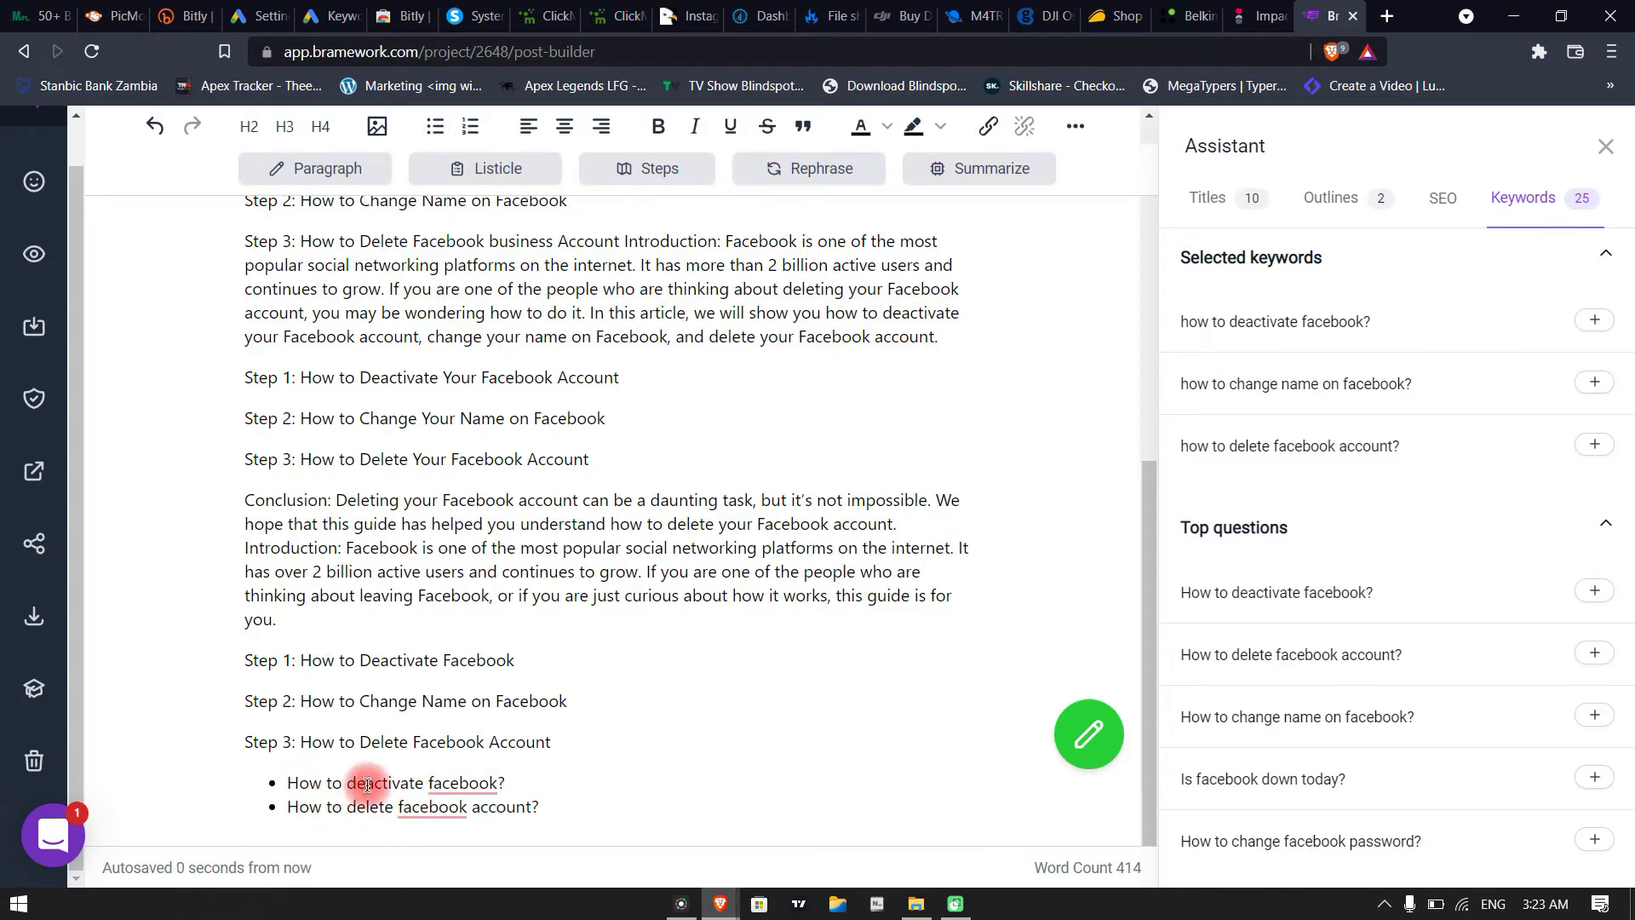
mouse_move(469, 780)
click(436, 782)
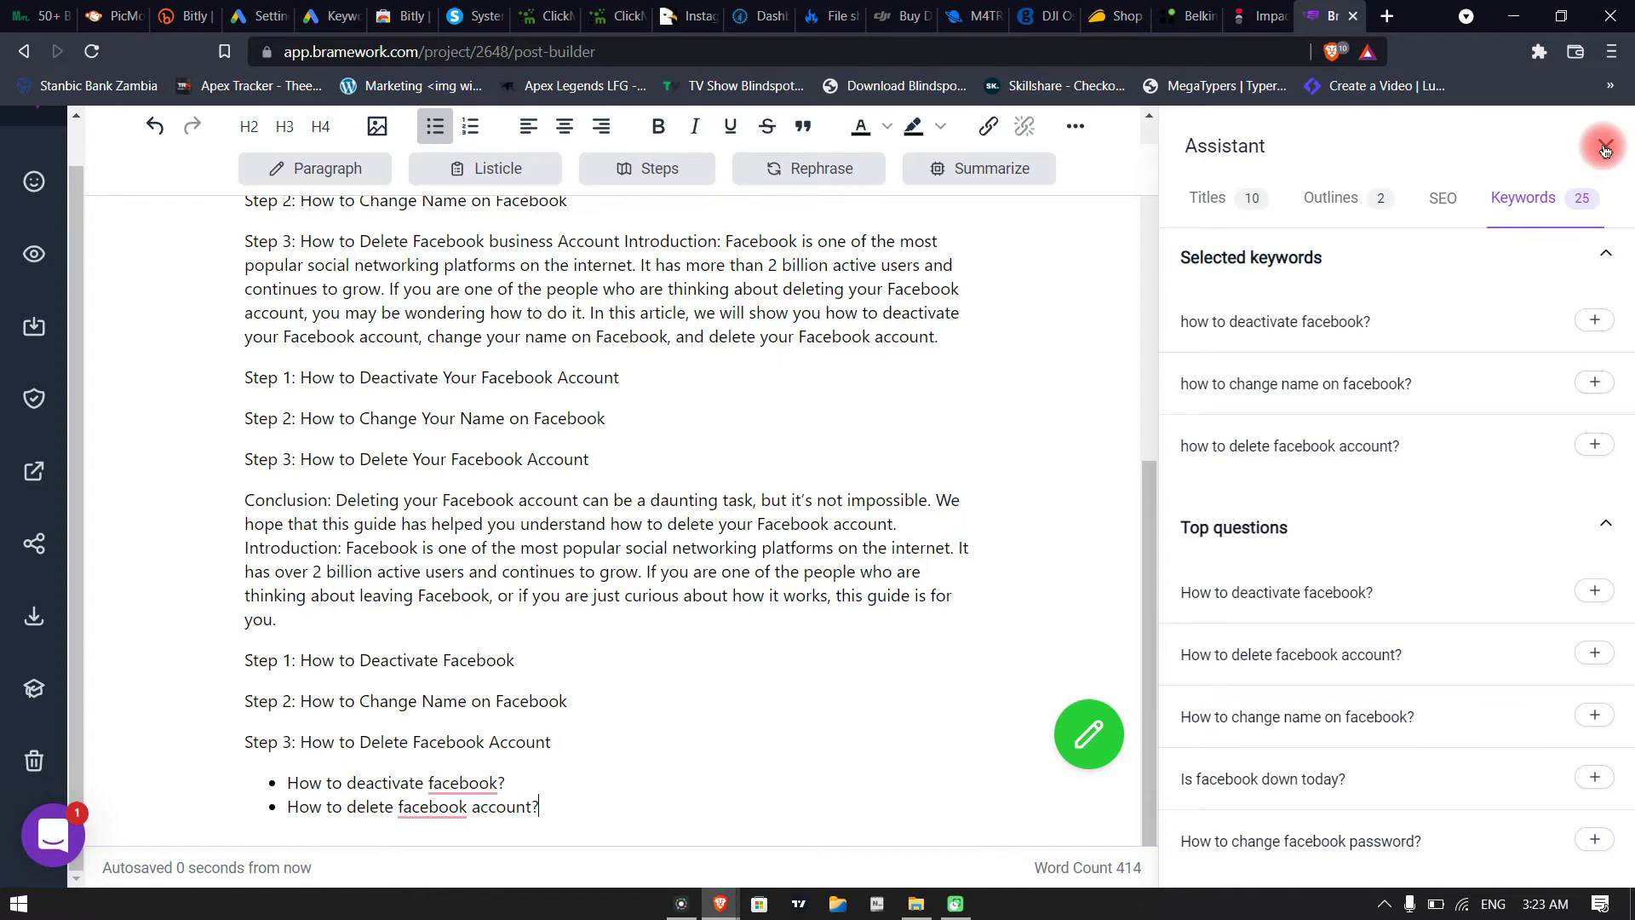
scroll(548, 427, up, 10)
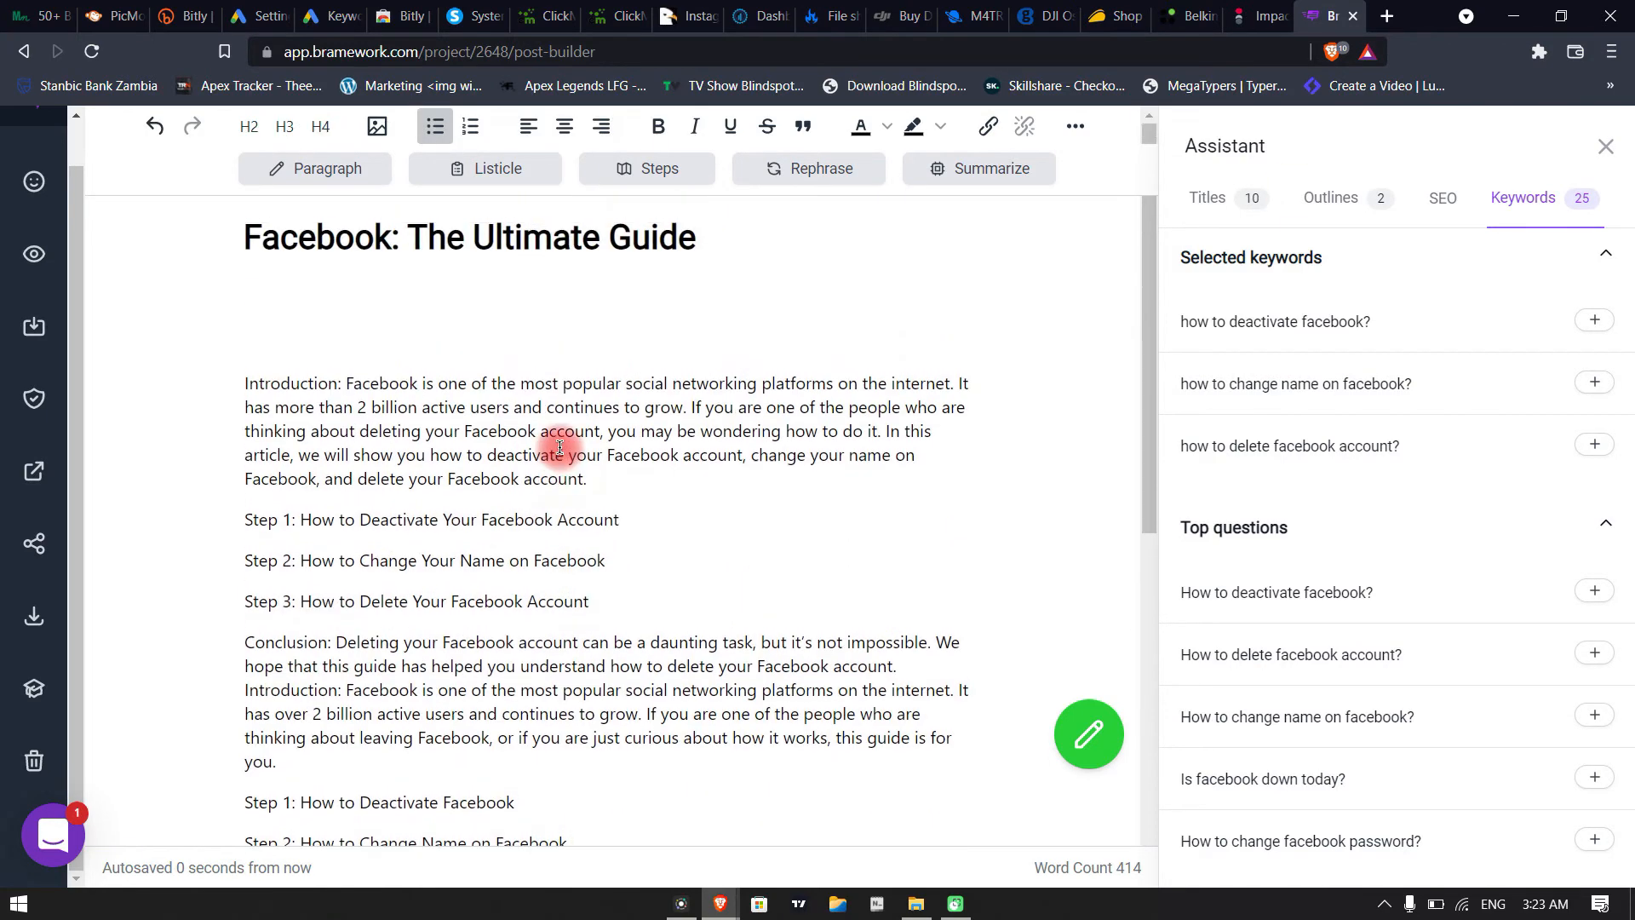
Close the writing assistant and review the "Facebook: The Ultimate Guide" post from its title to the bulleted questions
scroll(560, 448, down, 10)
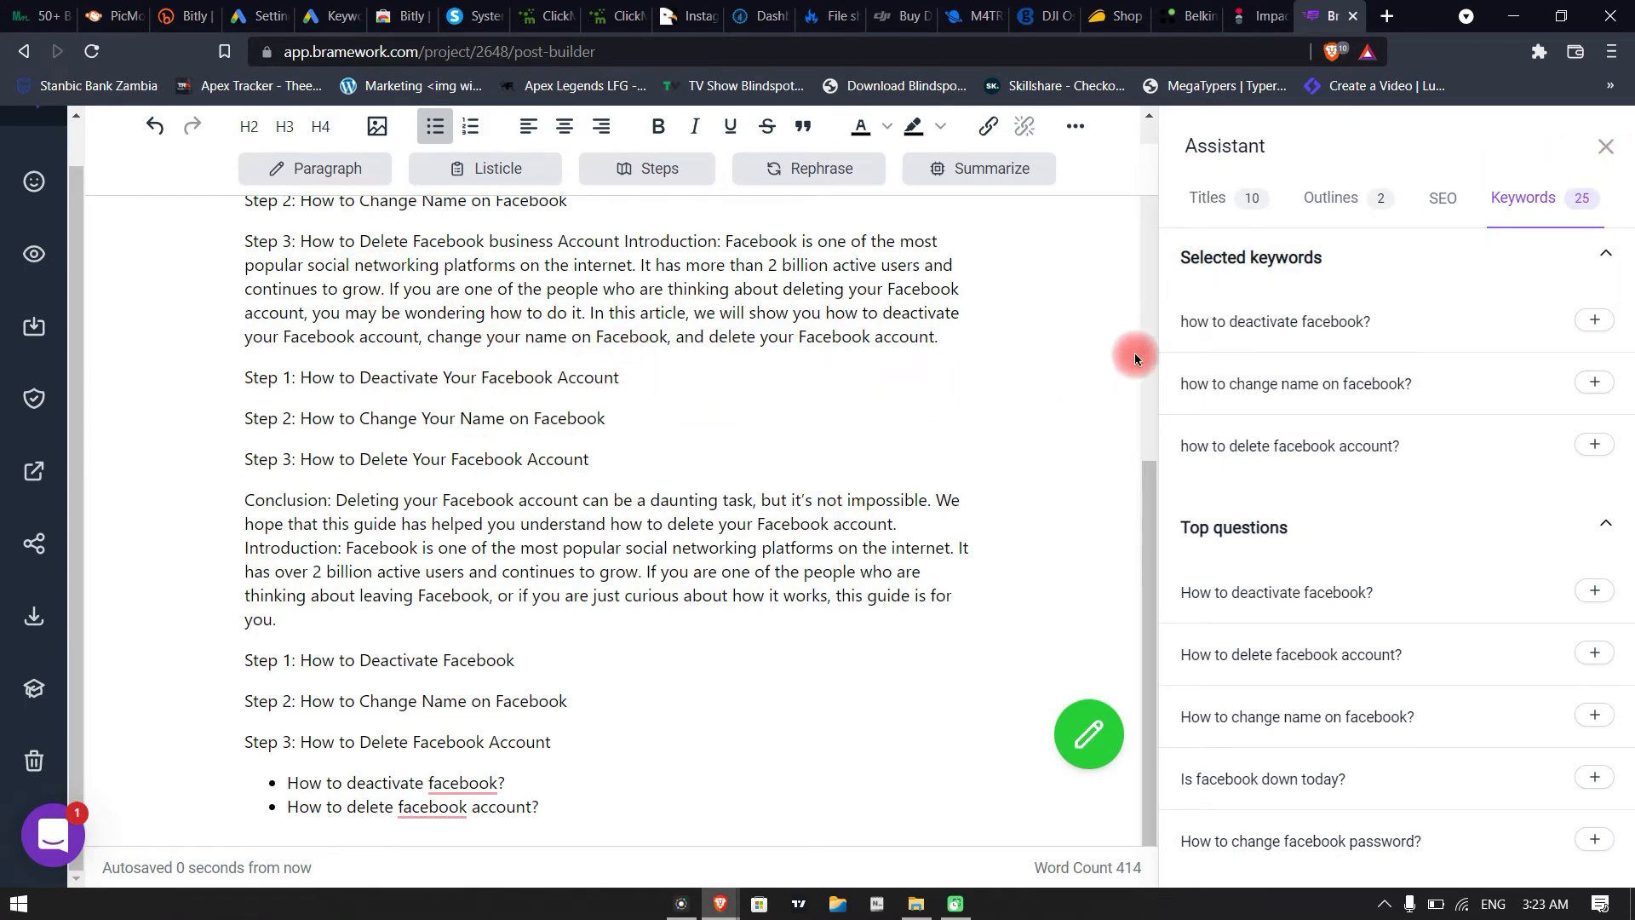
drag(1154, 513, 1156, 201)
click(771, 315)
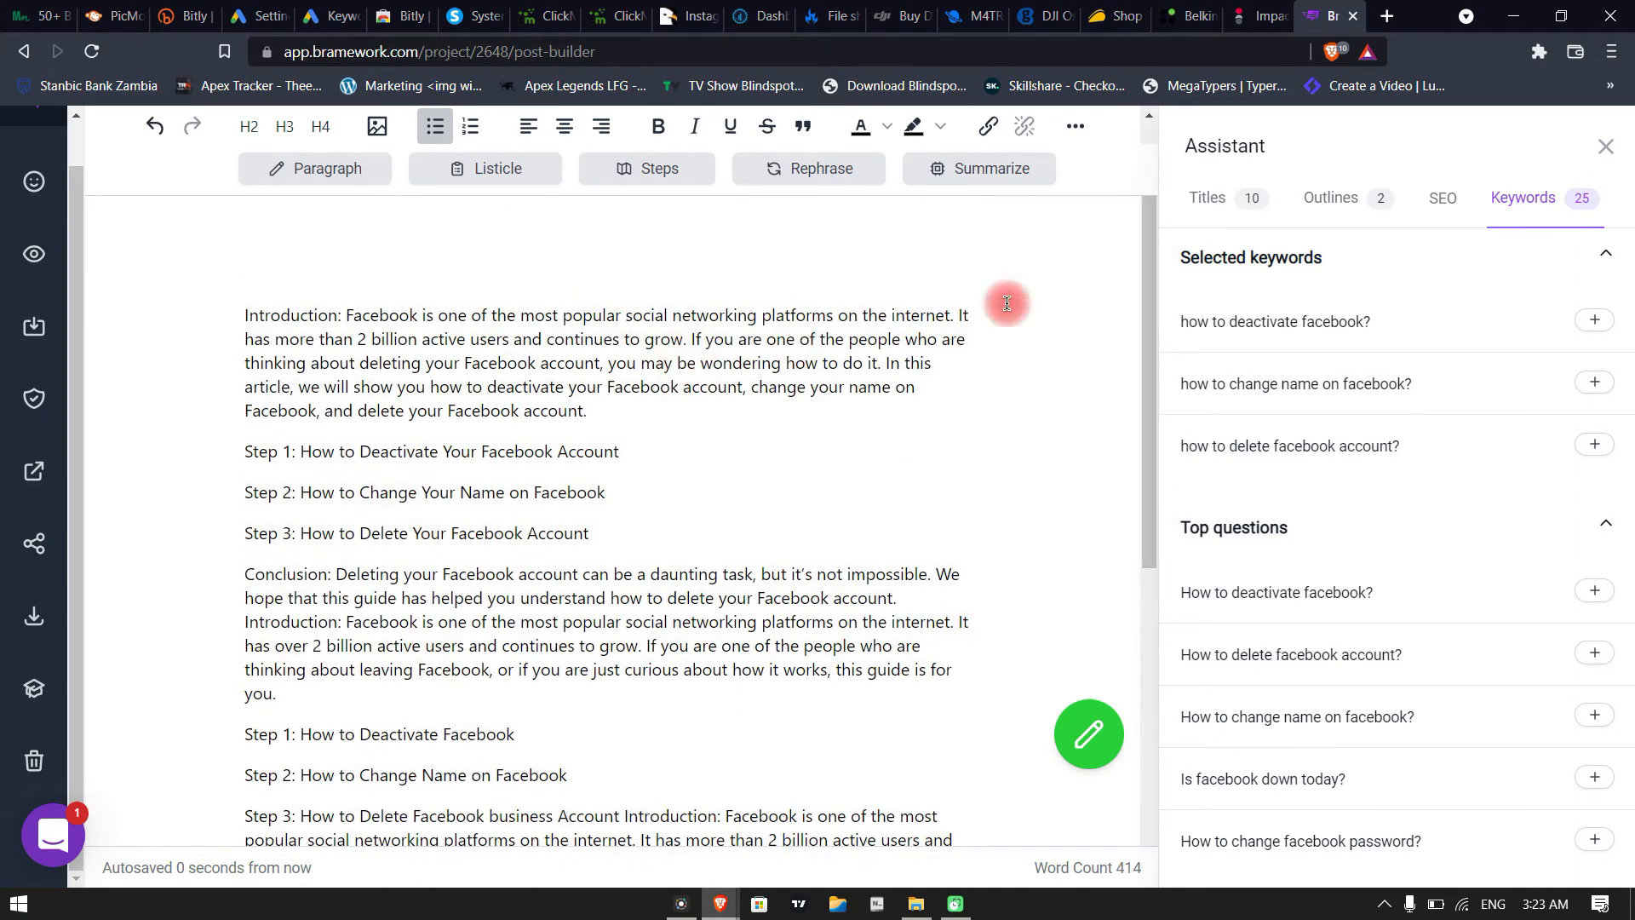
click(1607, 150)
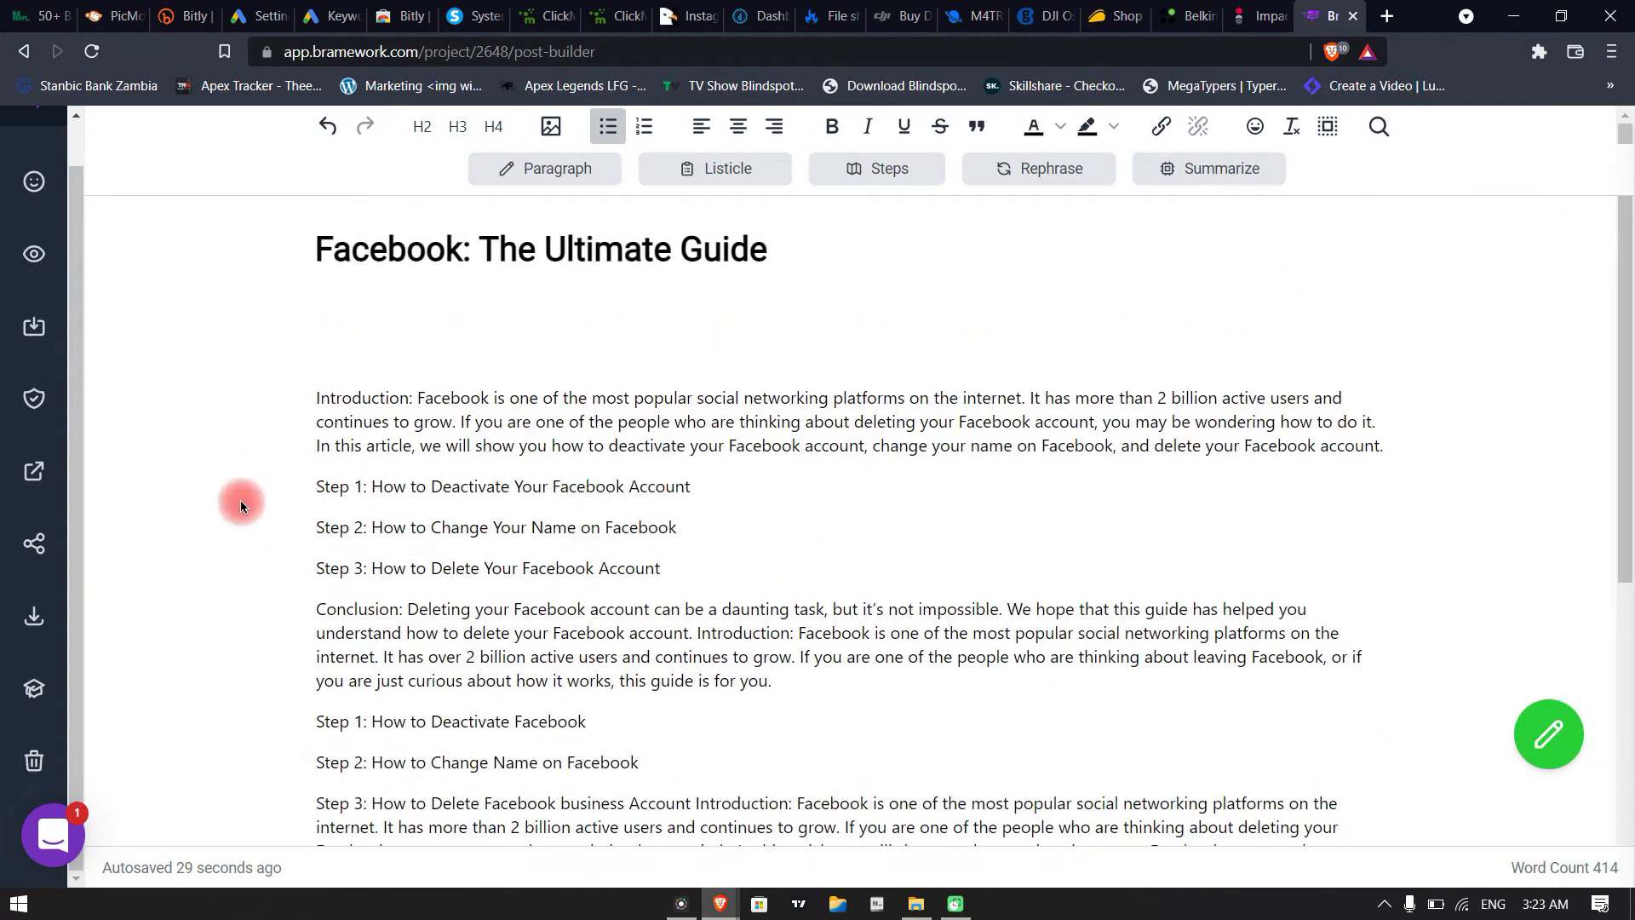
scroll(357, 364, down, 6)
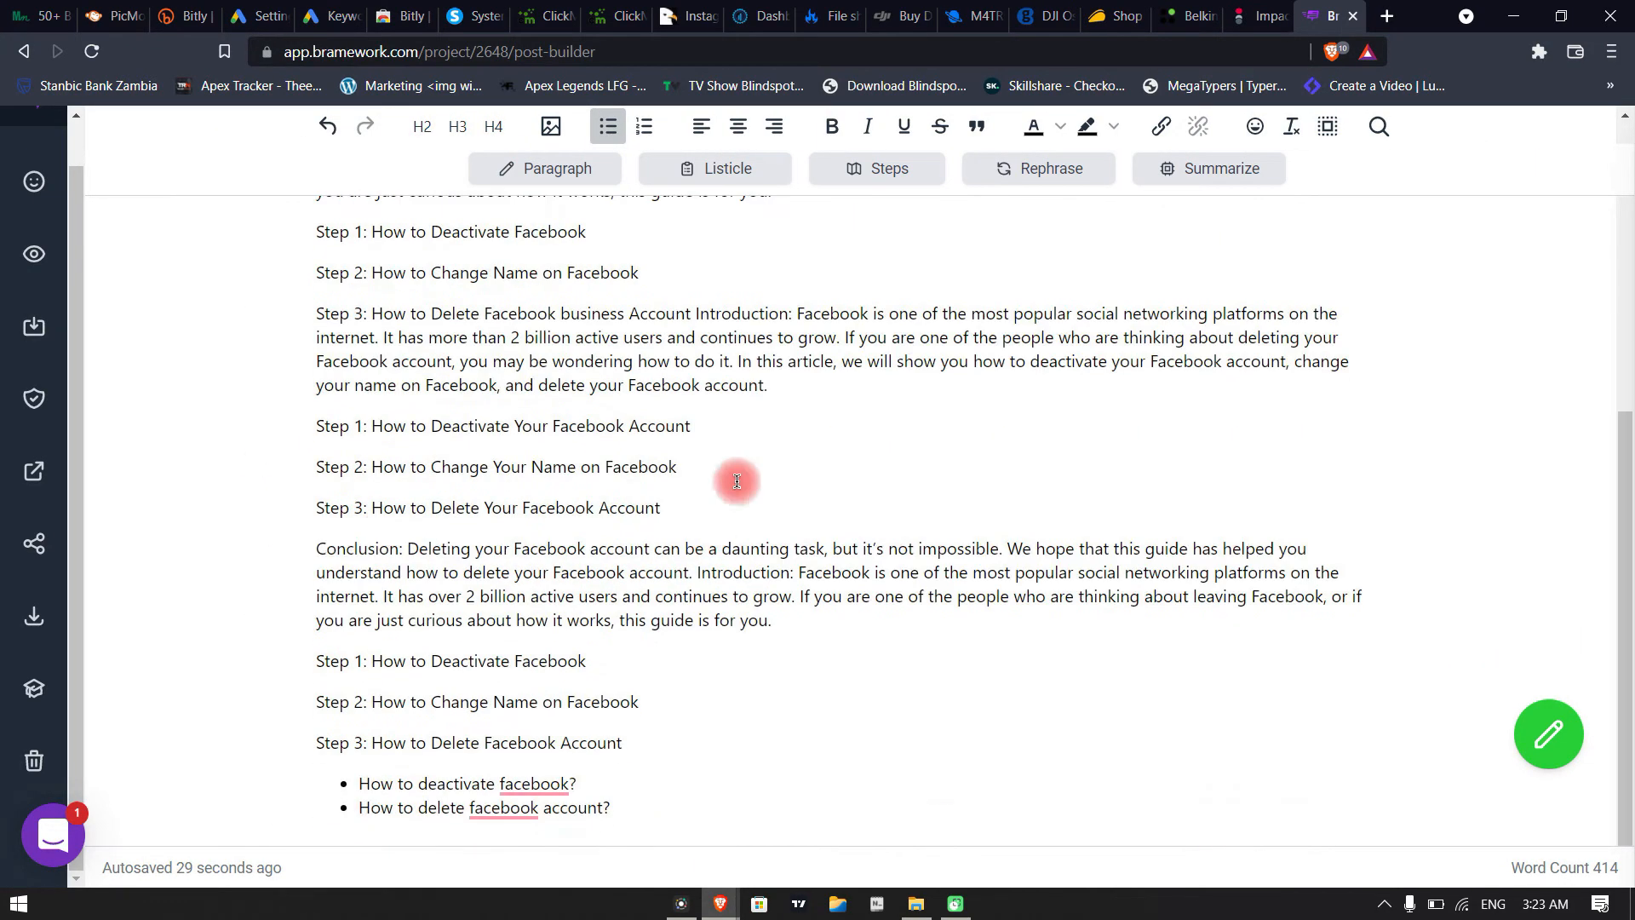
scroll(537, 504, up, 6)
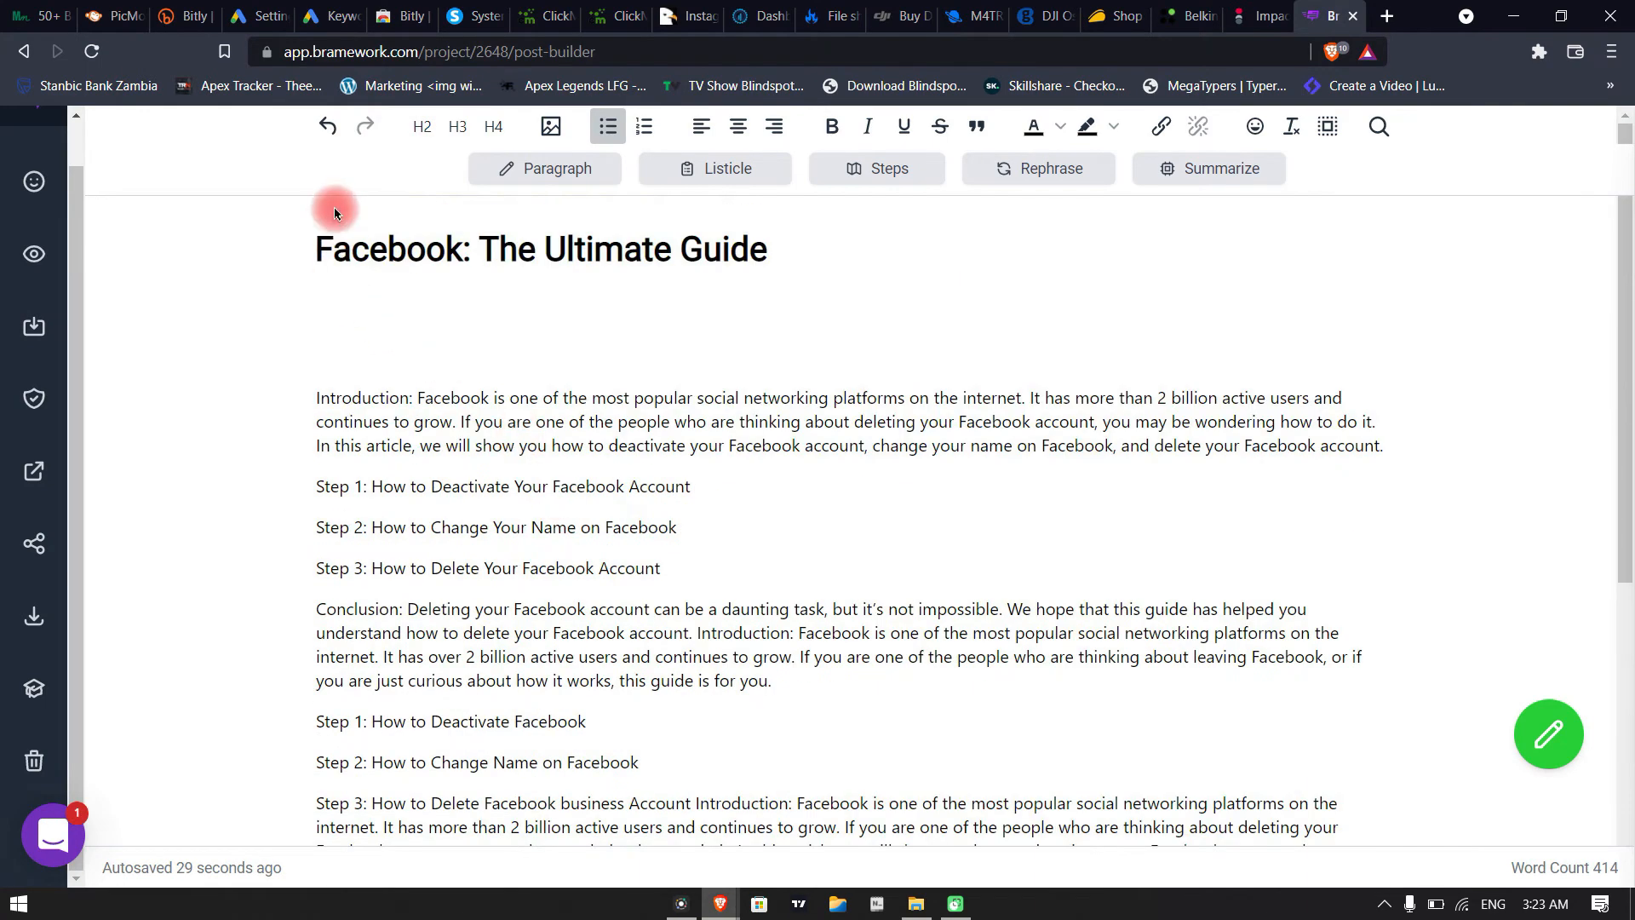
Look over the post builder's side tools and exit the Facebook guide to the list of drafts
drag(75, 178, 82, 135)
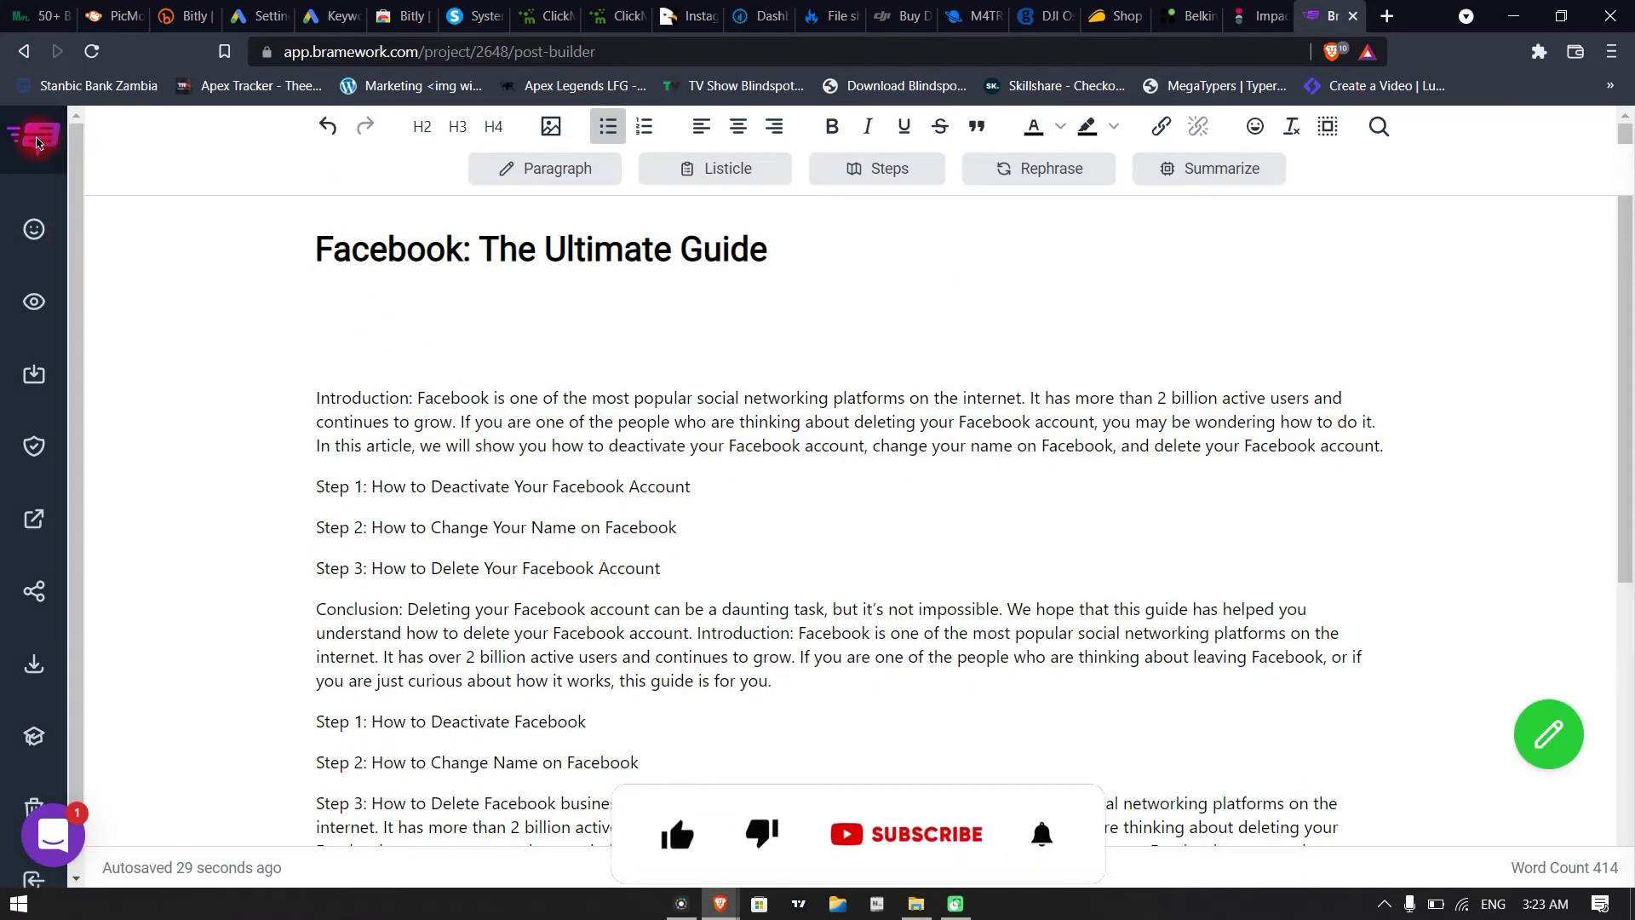
drag(80, 209, 241, 700)
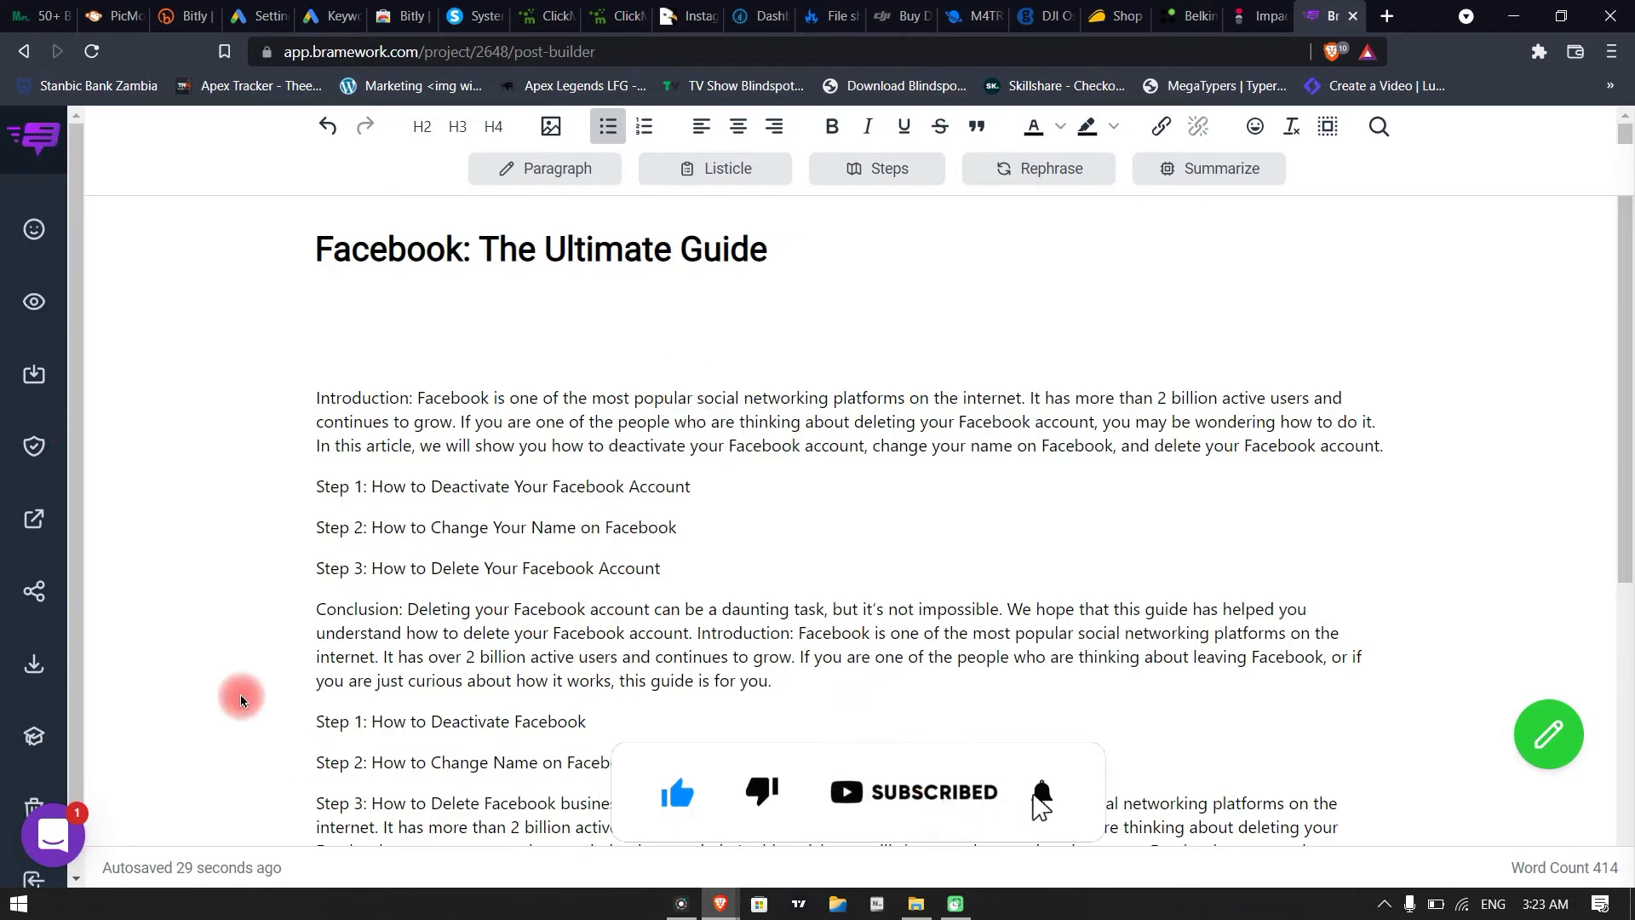
drag(75, 365, 77, 698)
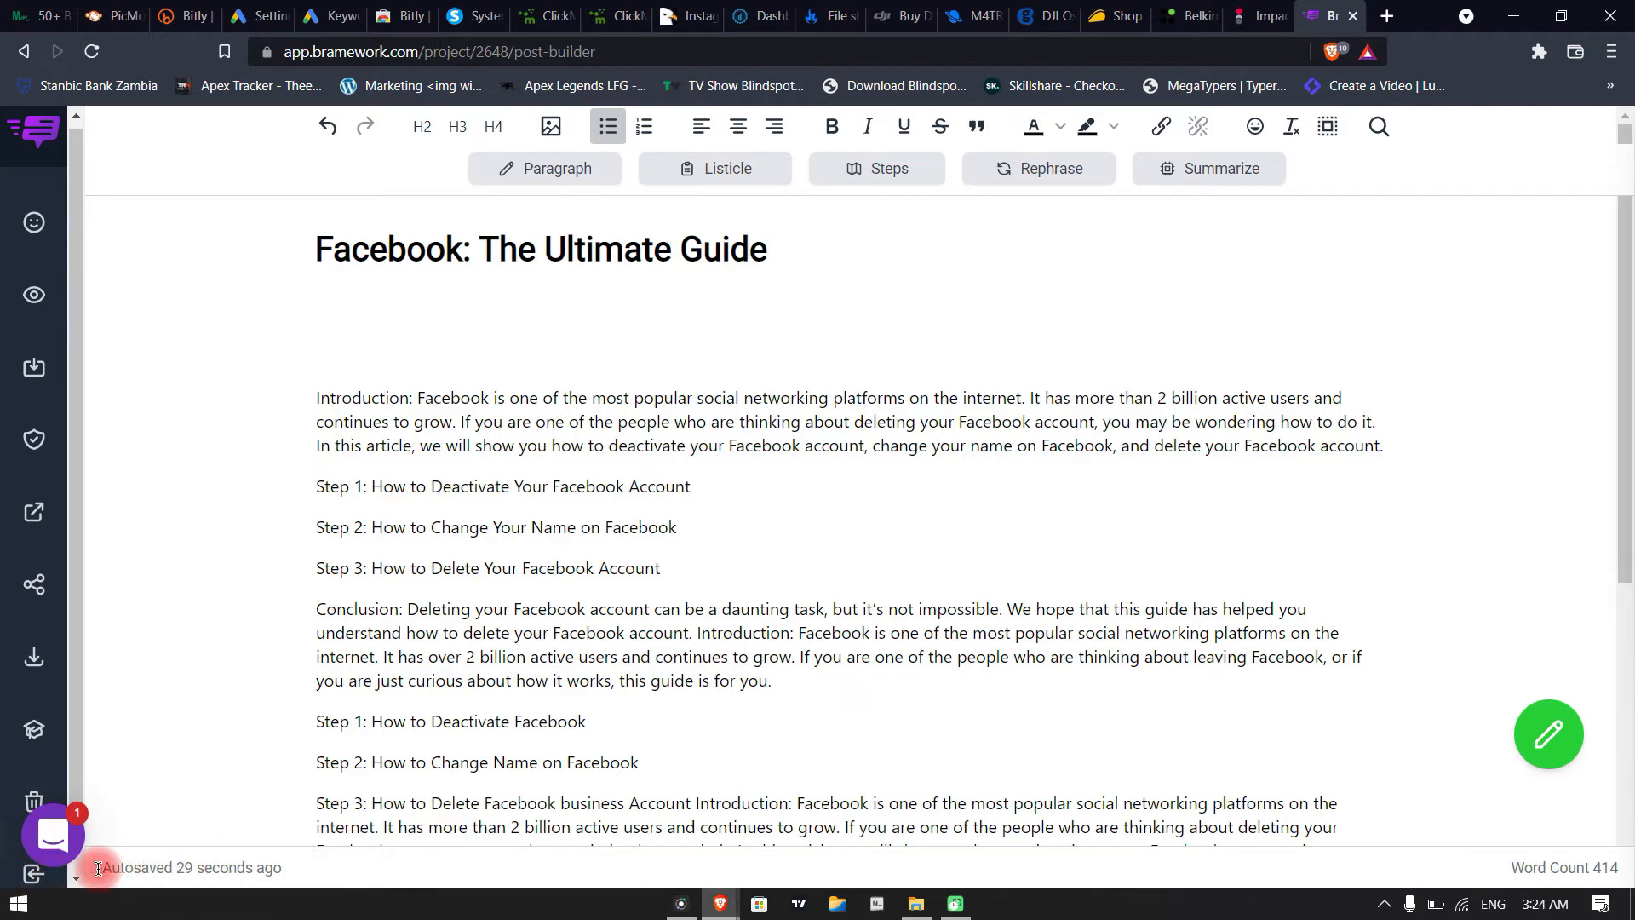
click(34, 873)
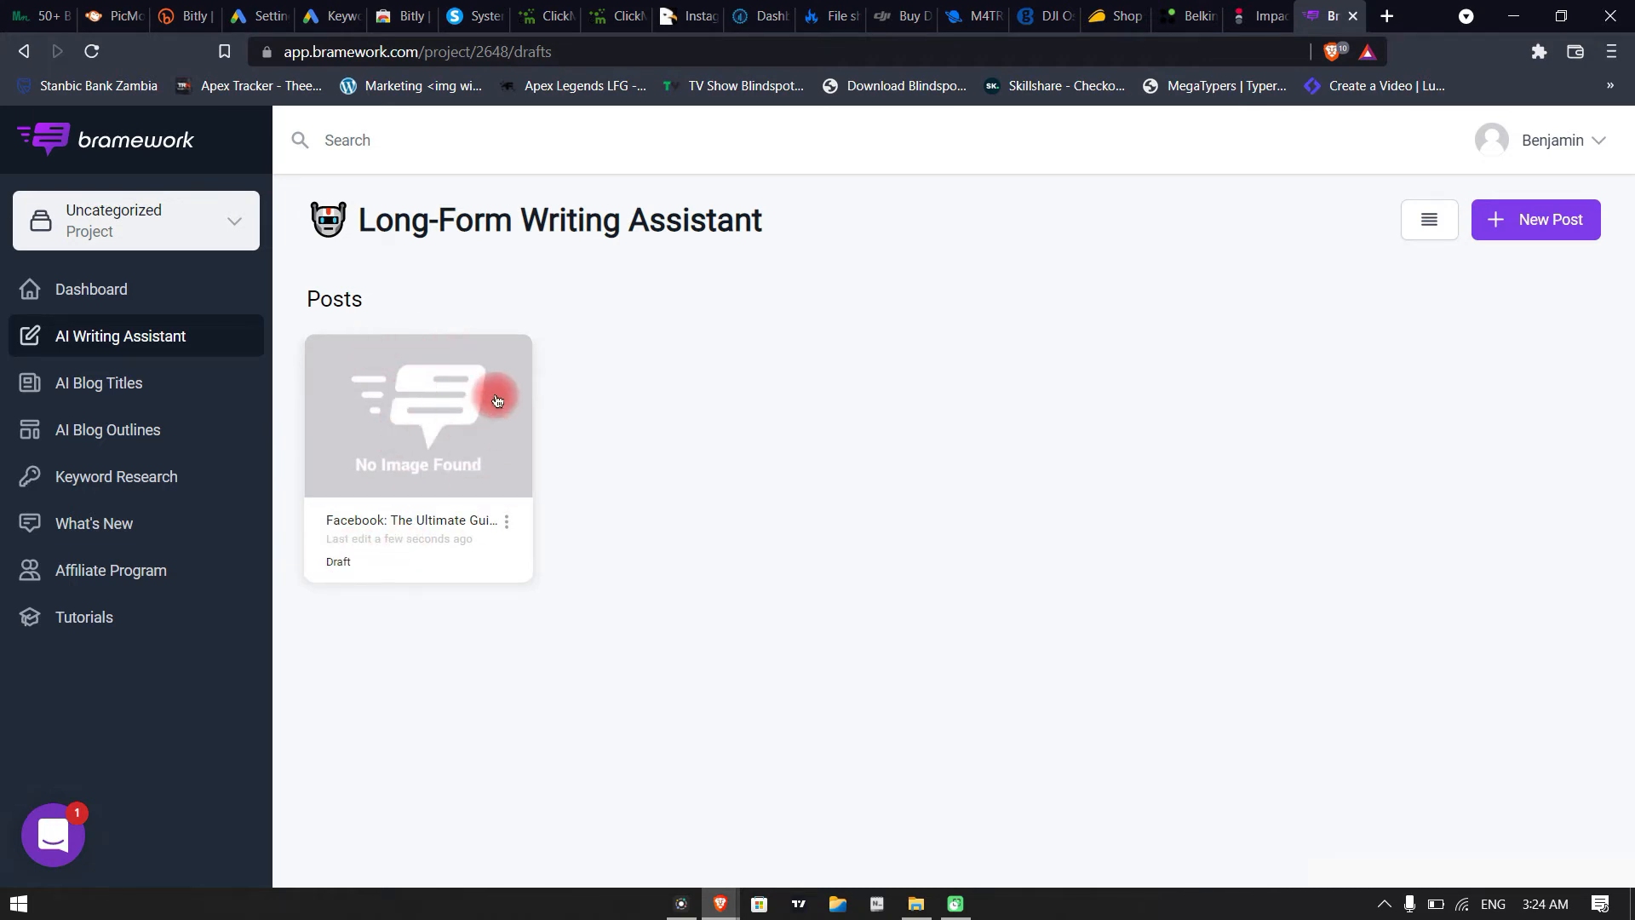
Go to the Dashboard and view the actions available for the "Facebook: The Ultimate Guide" draft
click(121, 294)
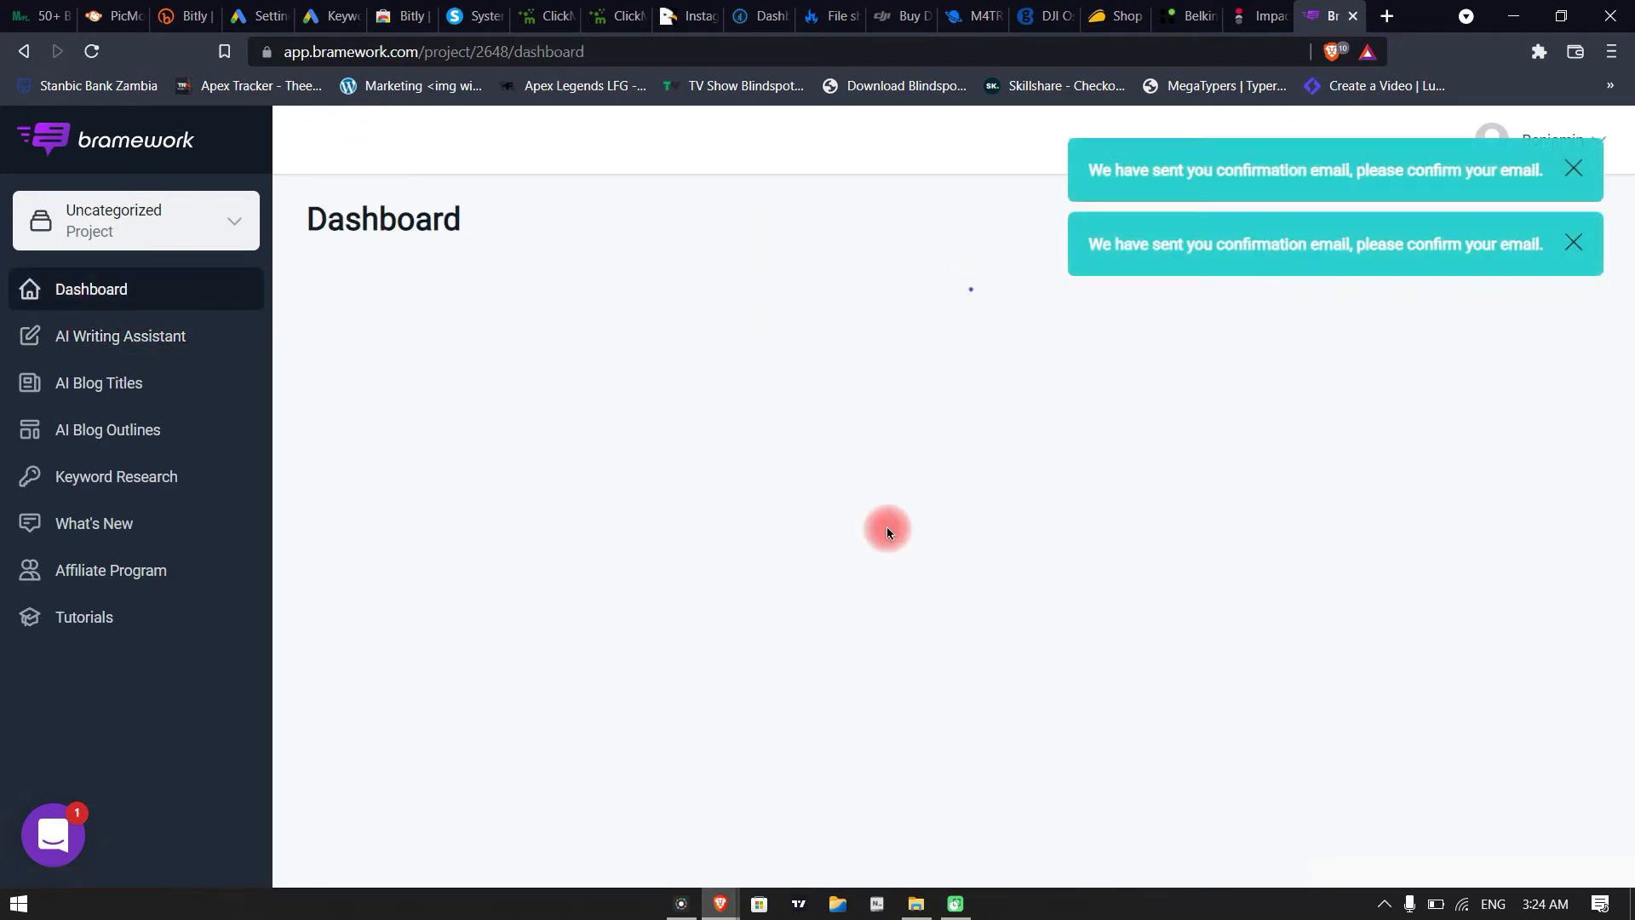
click(508, 525)
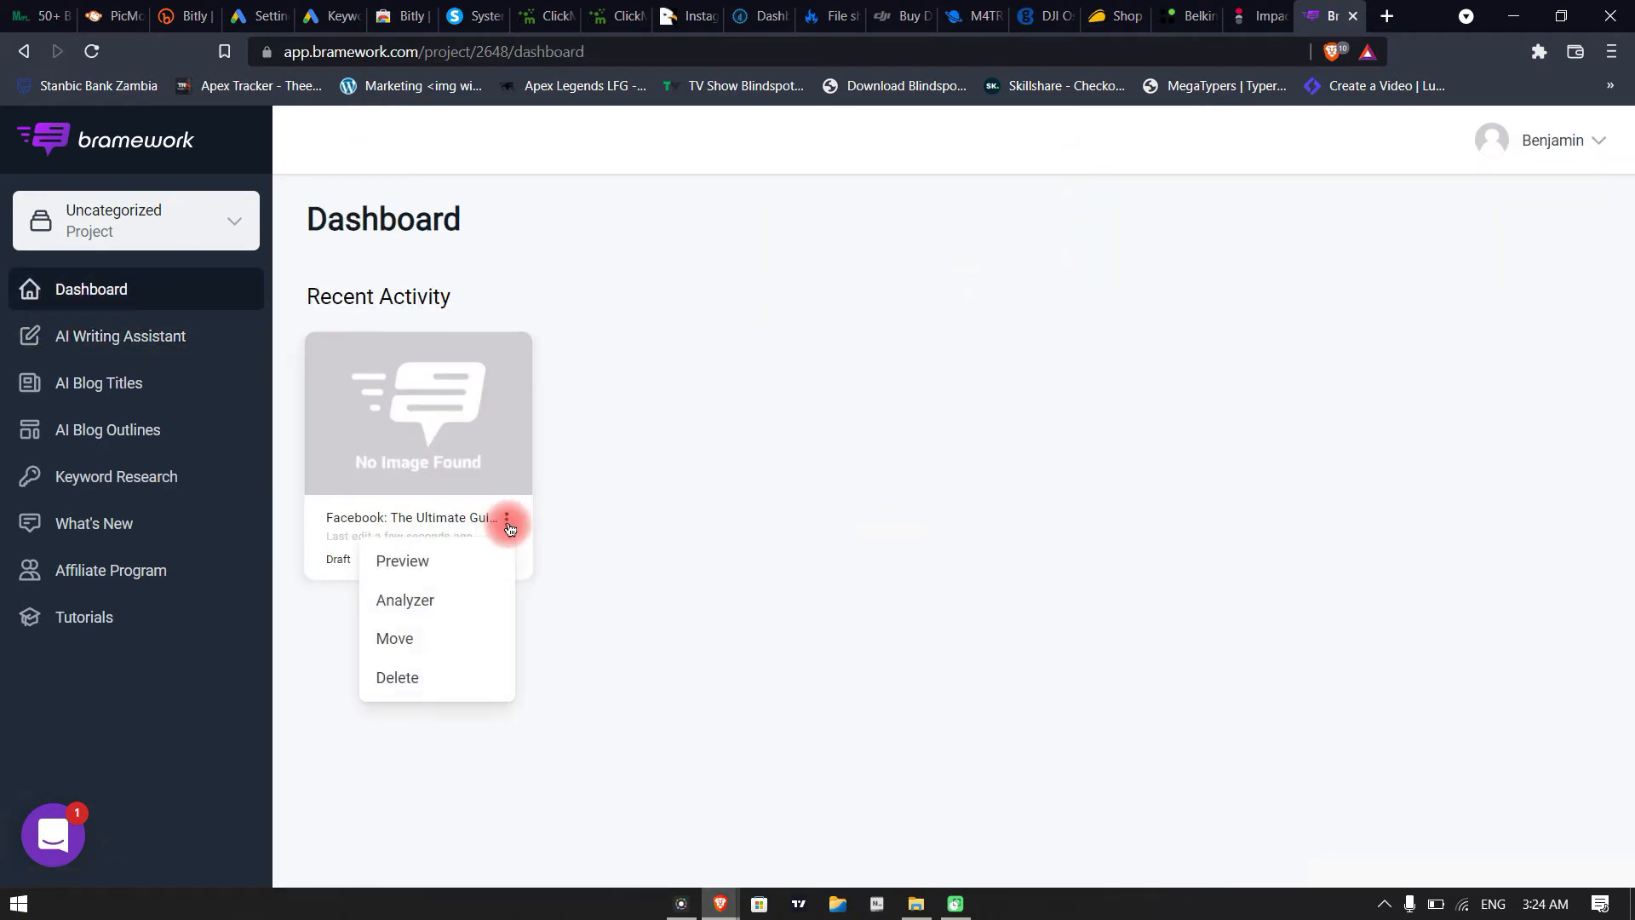
click(749, 598)
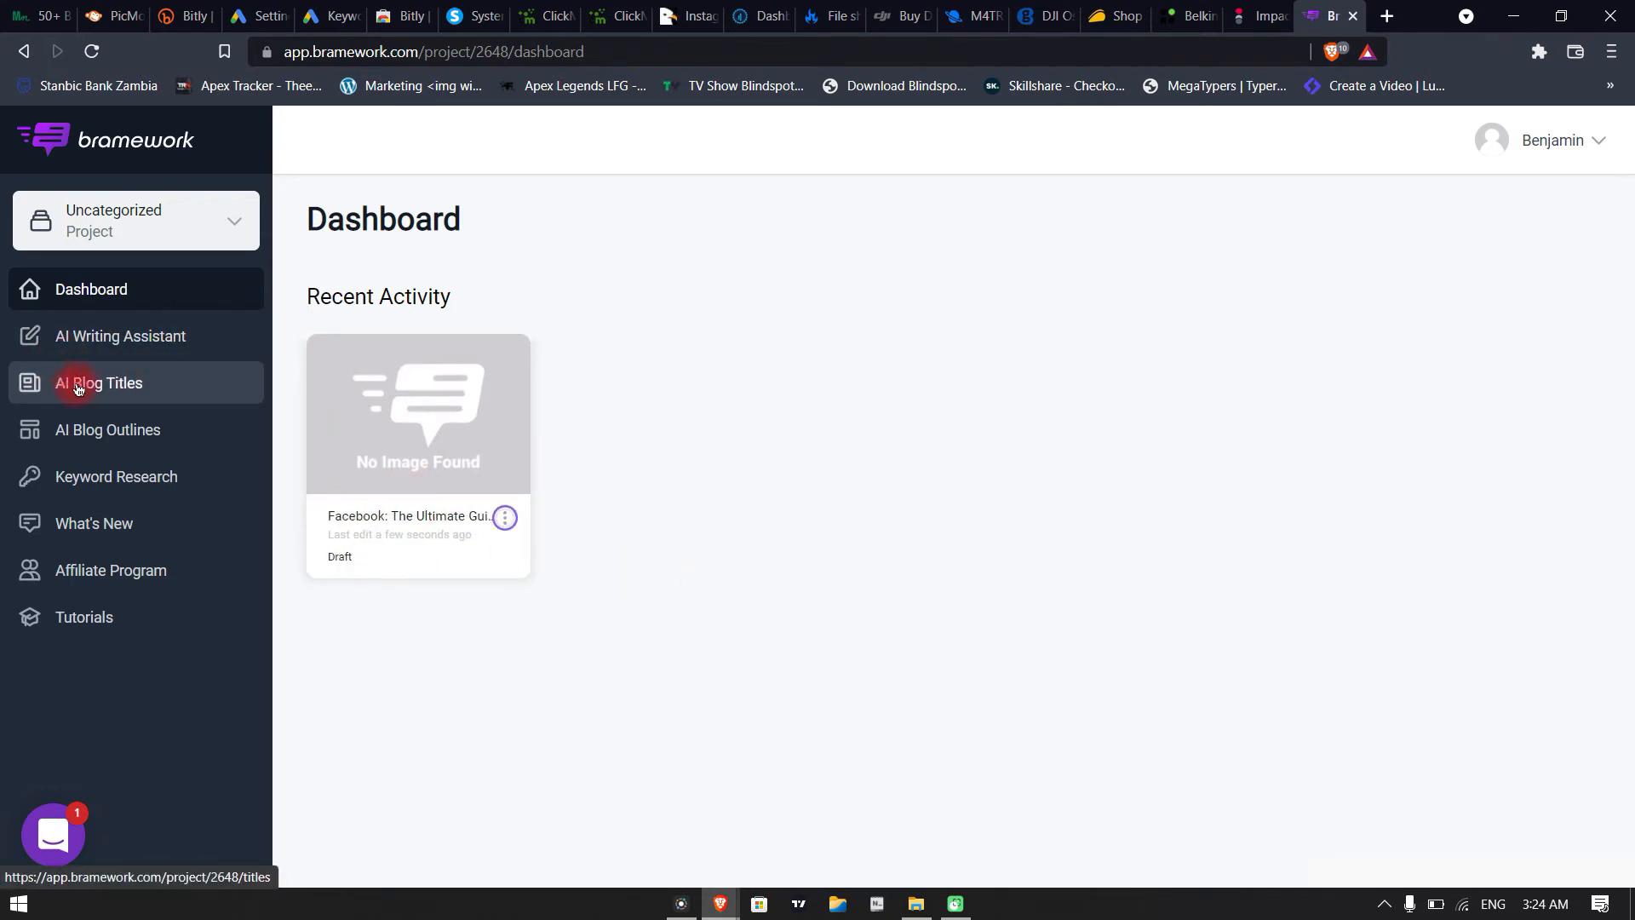
Start a new set of AI blog titles and generate them for the keyword "facebook"
click(126, 386)
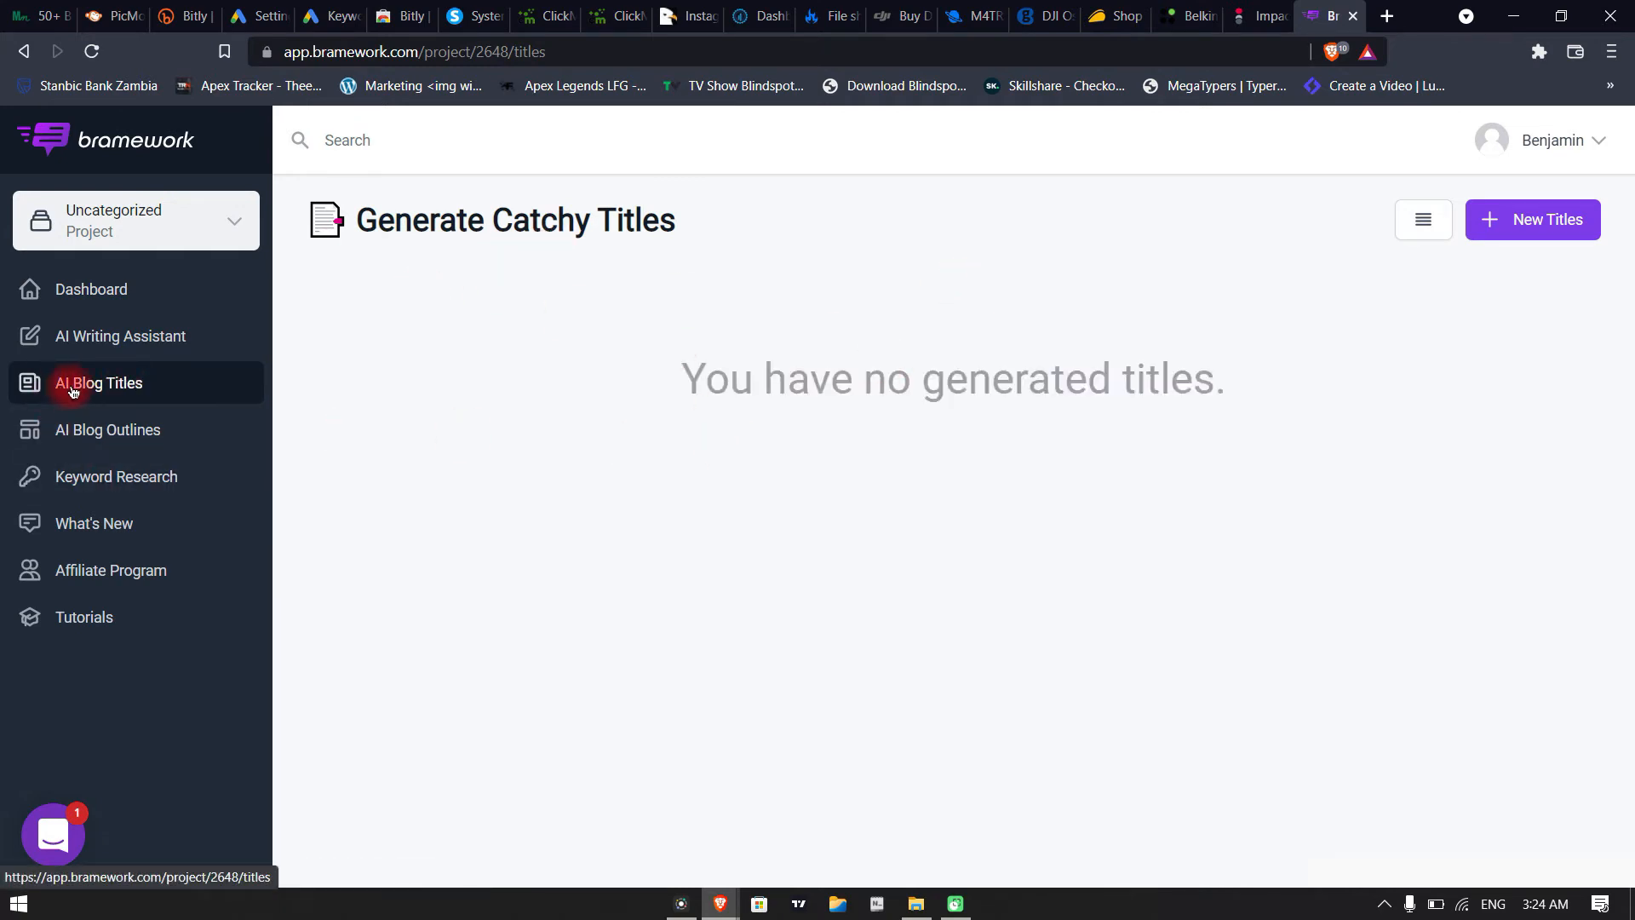
click(1532, 231)
click(834, 421)
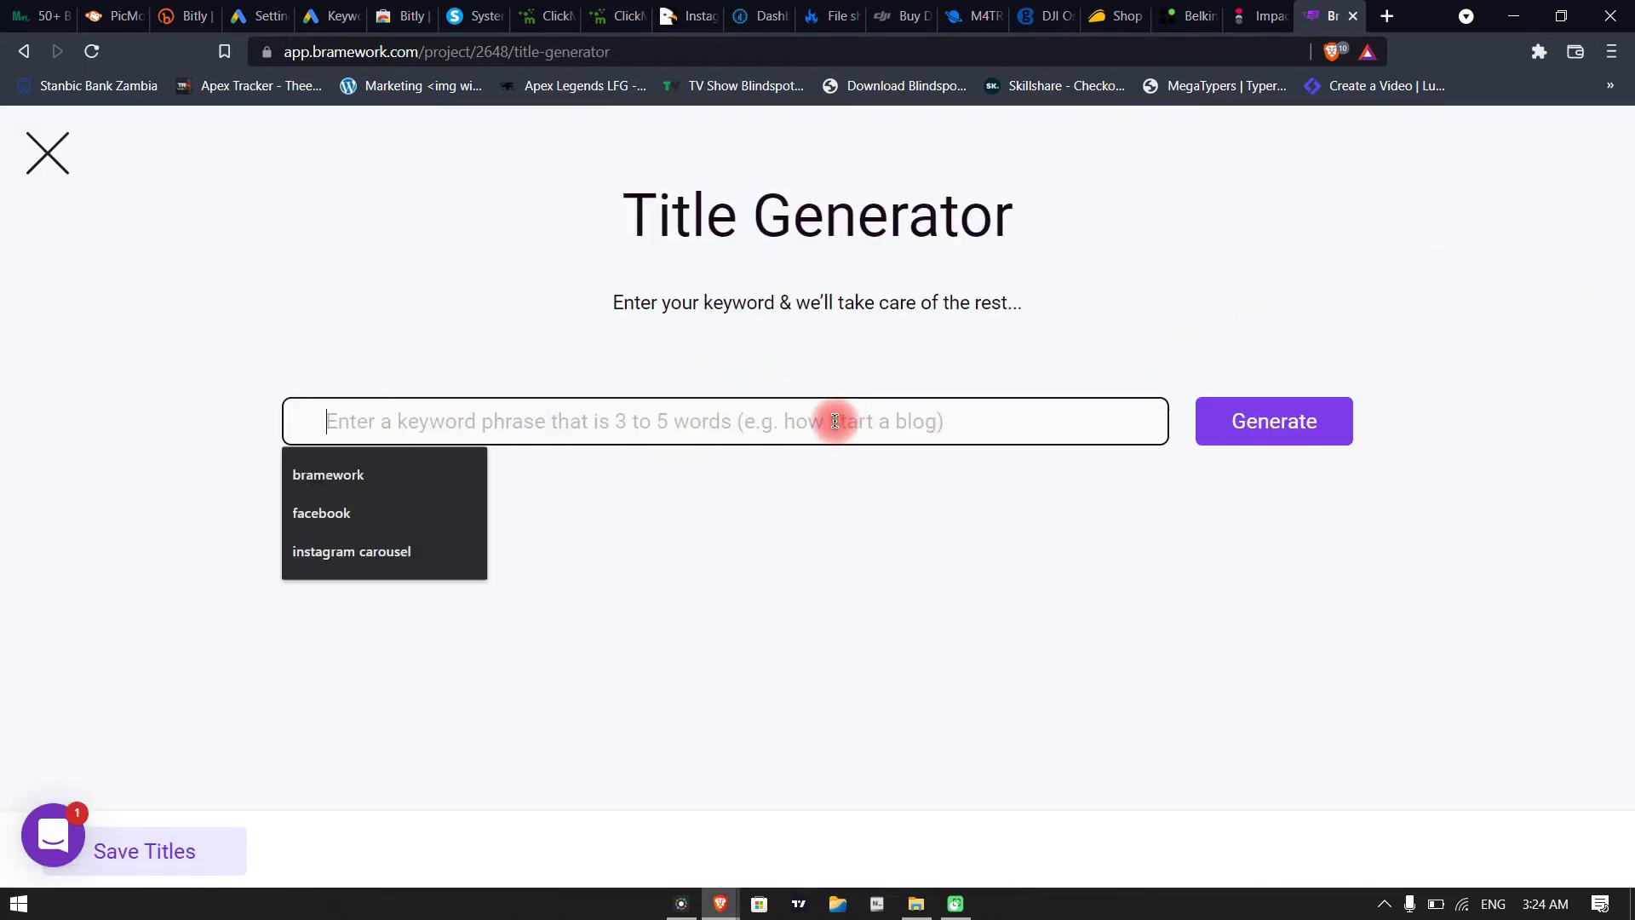
click(351, 516)
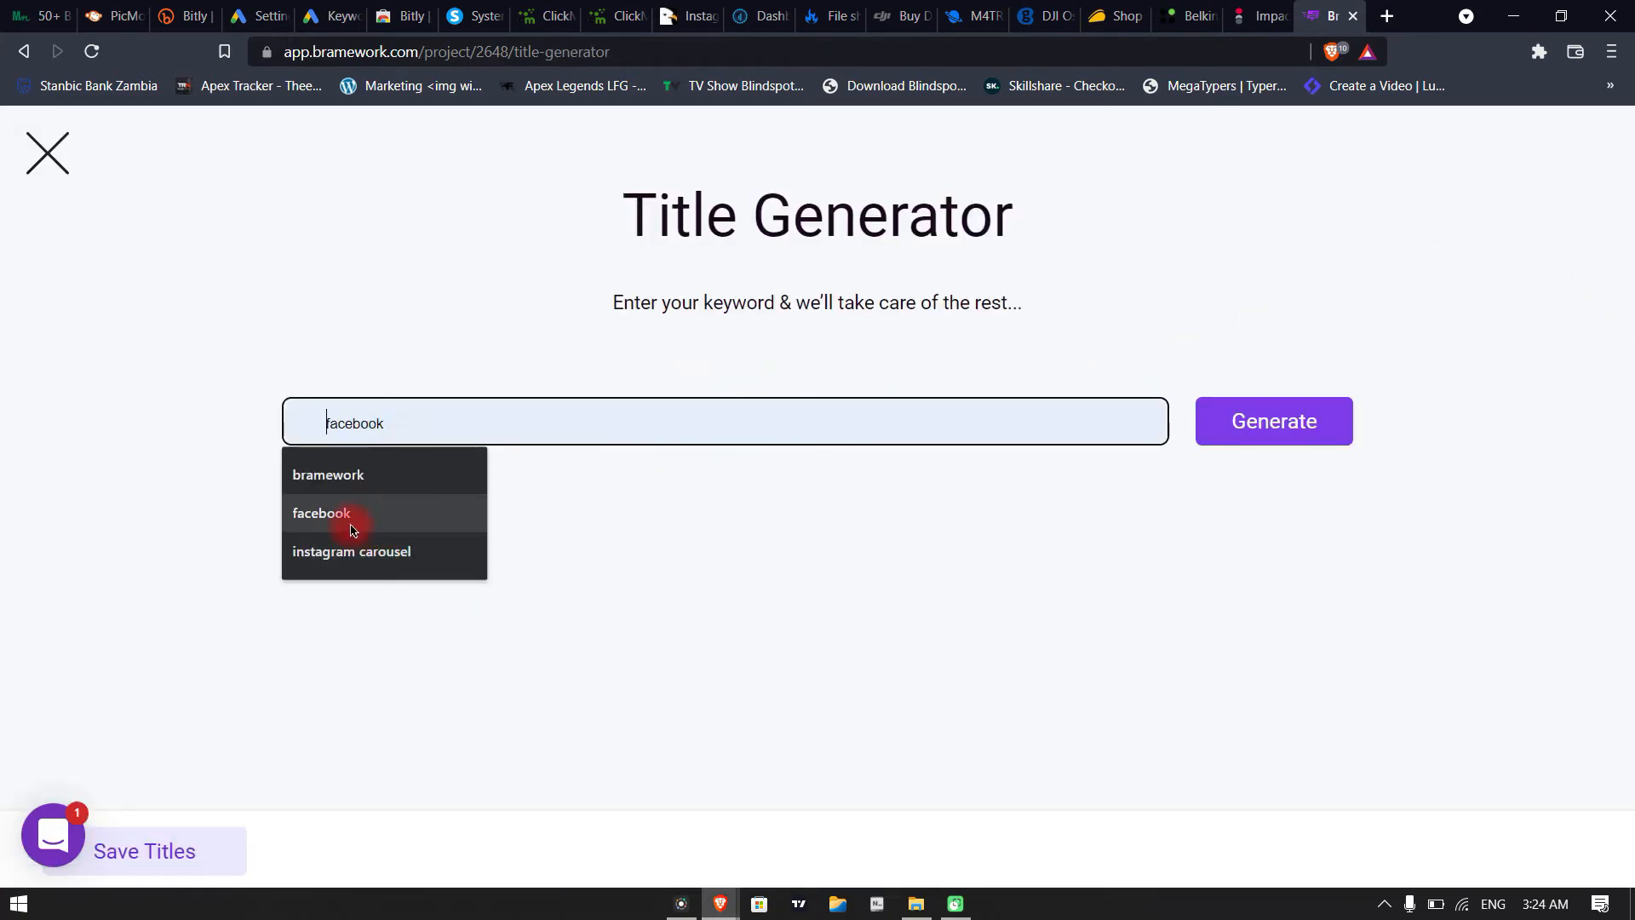
click(1275, 421)
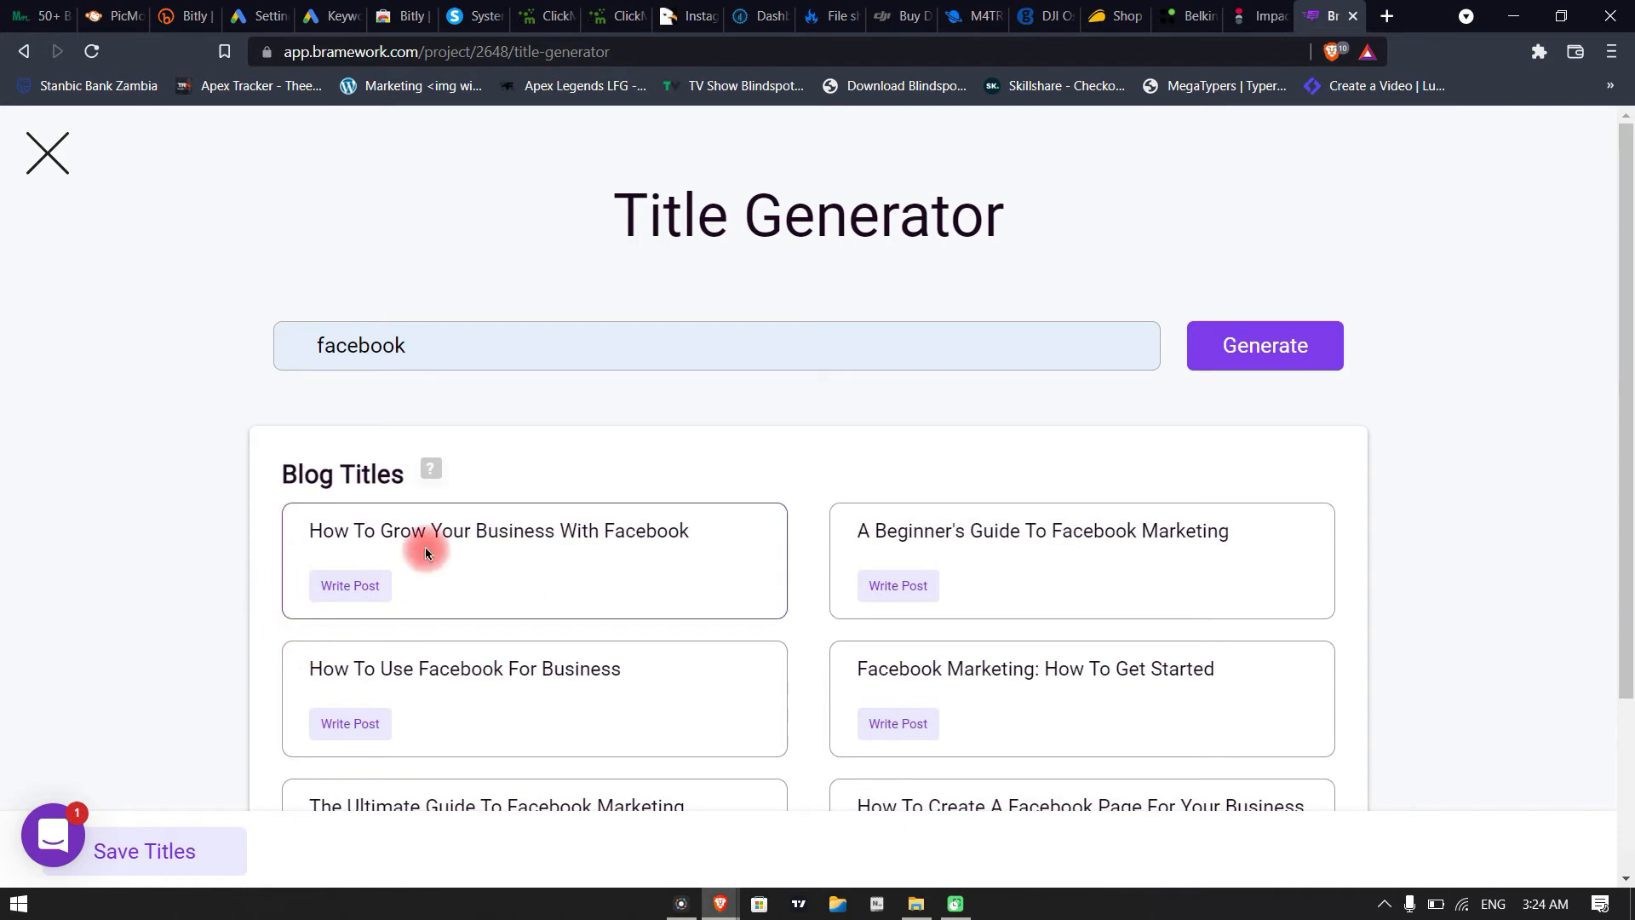
Show more generated Facebook blog titles and look through the extended list
scroll(541, 505, down, 3)
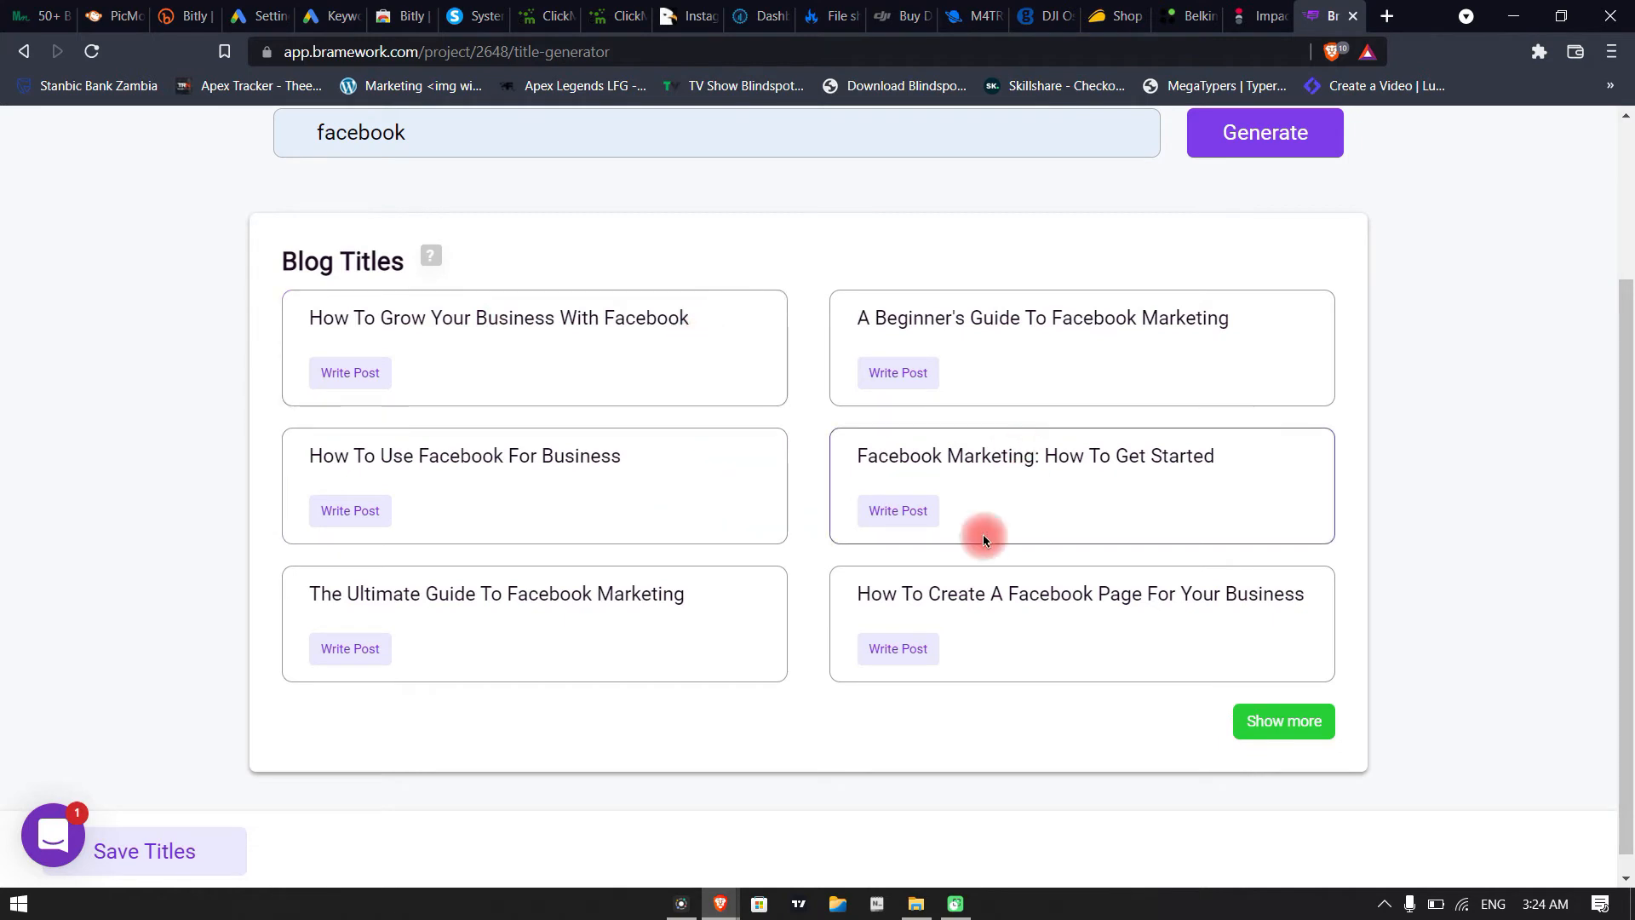
click(1278, 721)
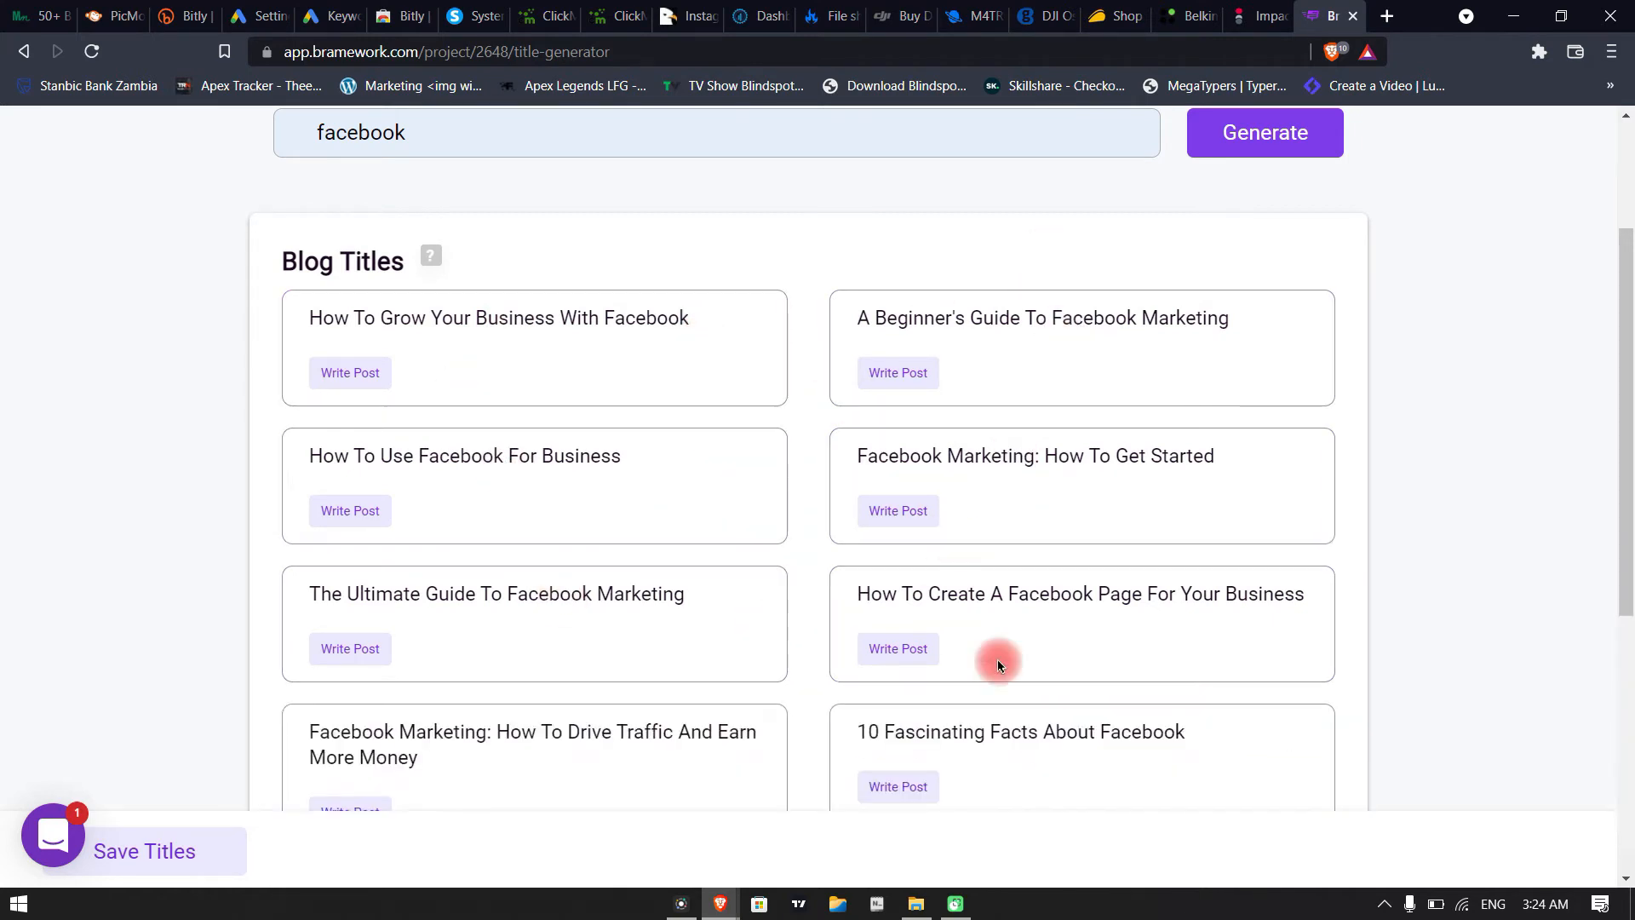
scroll(999, 666, down, 5)
scroll(1047, 726, up, 1)
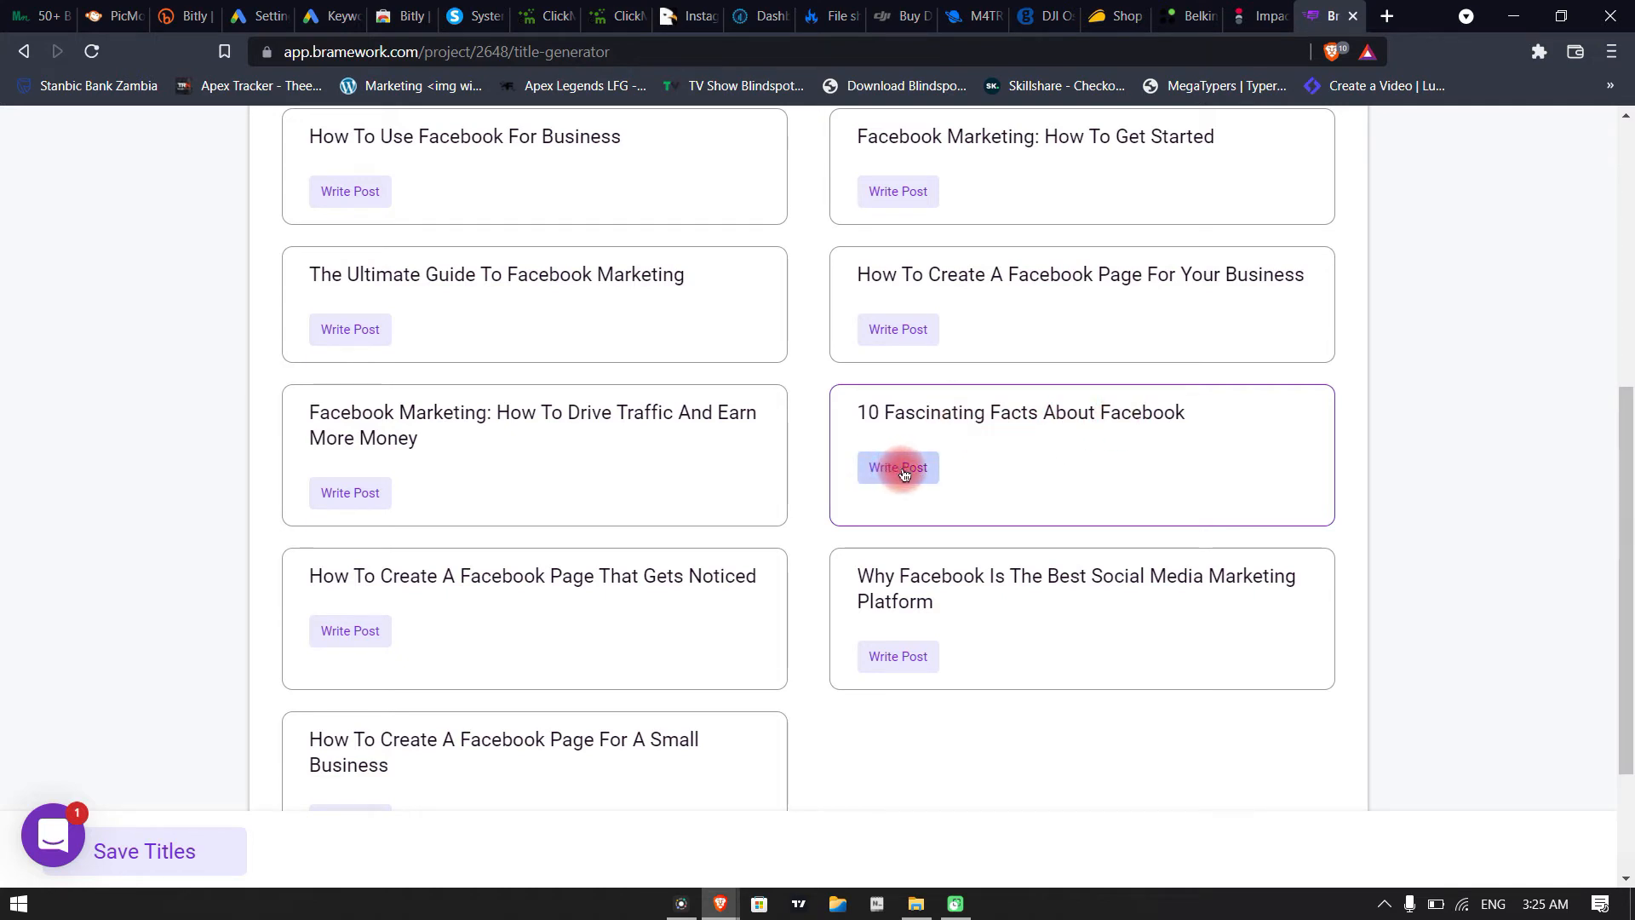
scroll(1248, 579, up, 3)
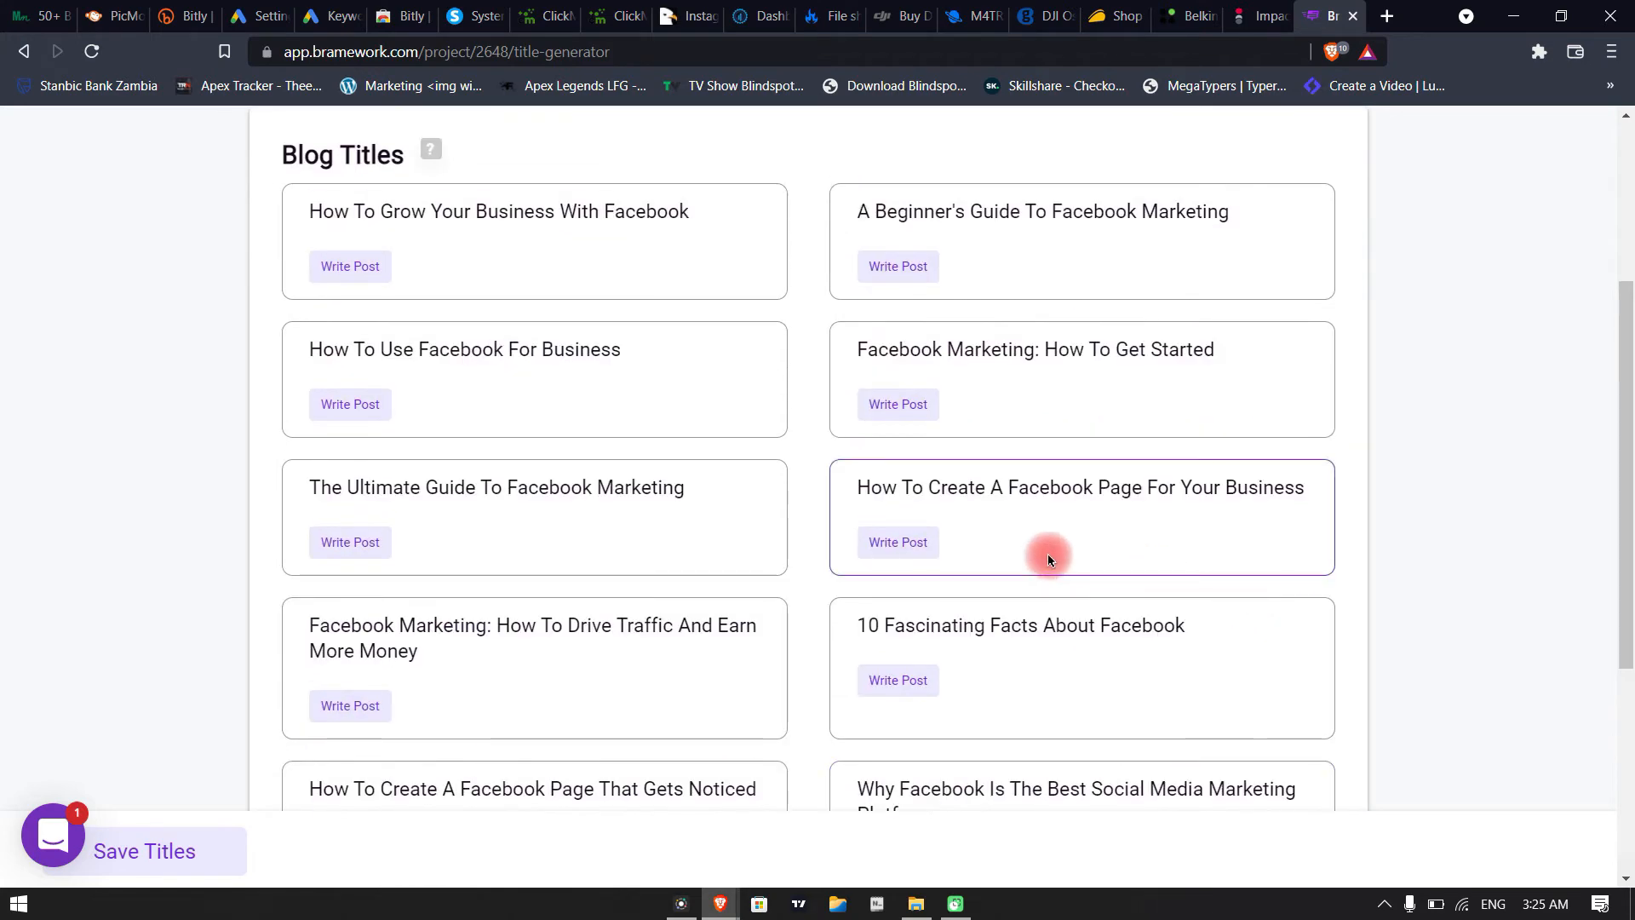
scroll(1050, 557, down, 5)
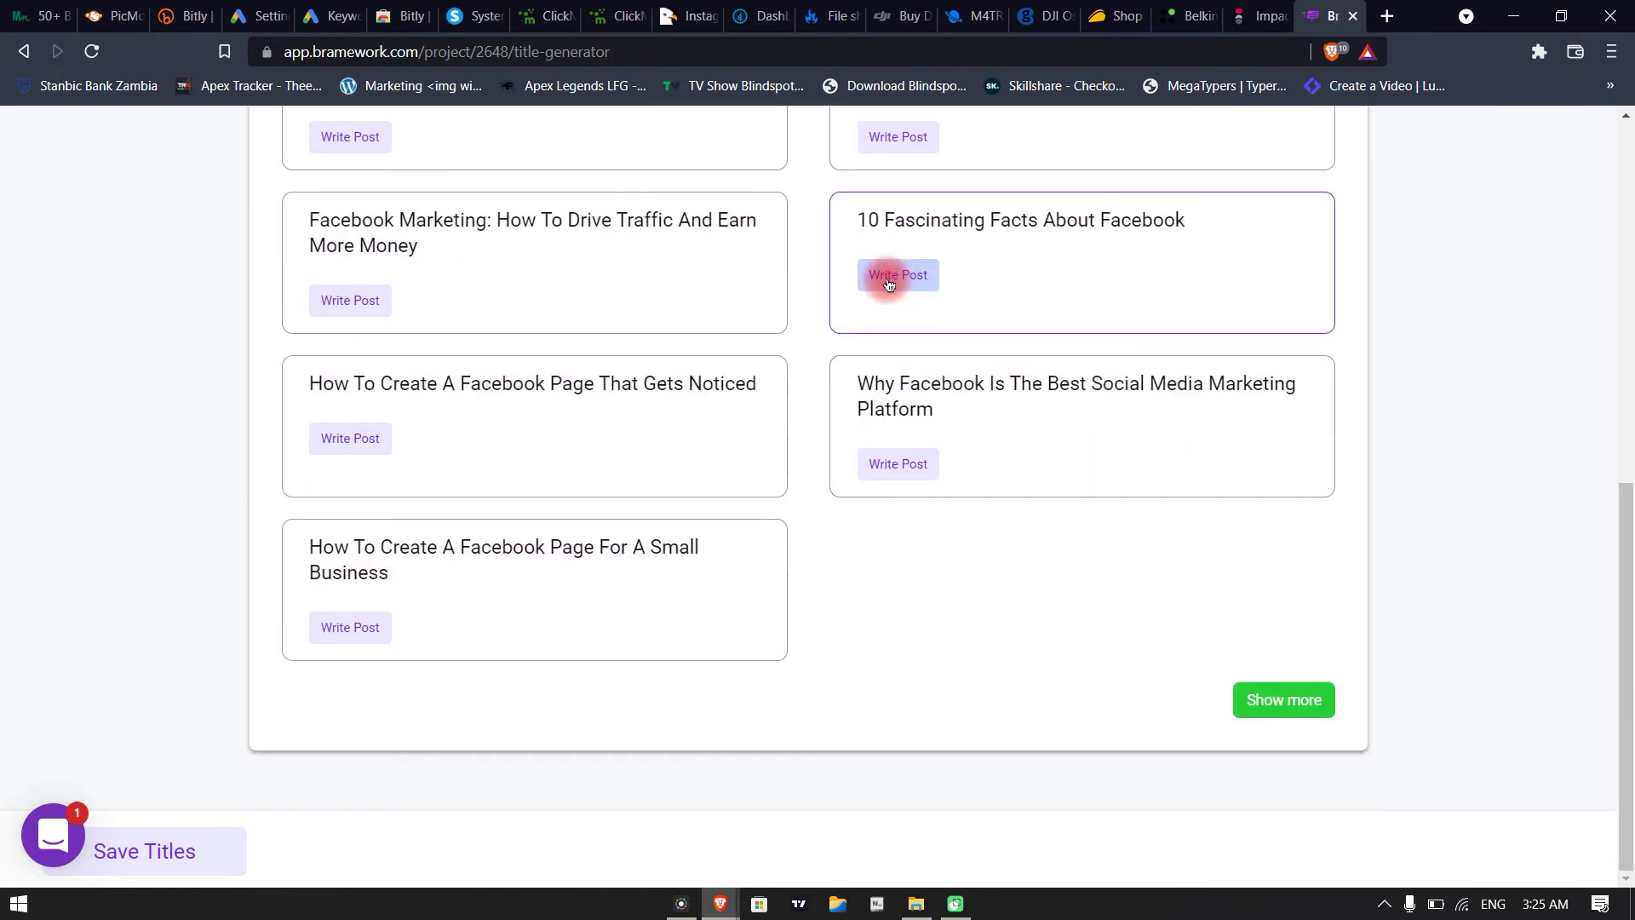
Create a post from the title "10 Fascinating Facts About Facebook" with the keywords "how to delete facebook account?" and "how to deactivate facebook?"
click(888, 277)
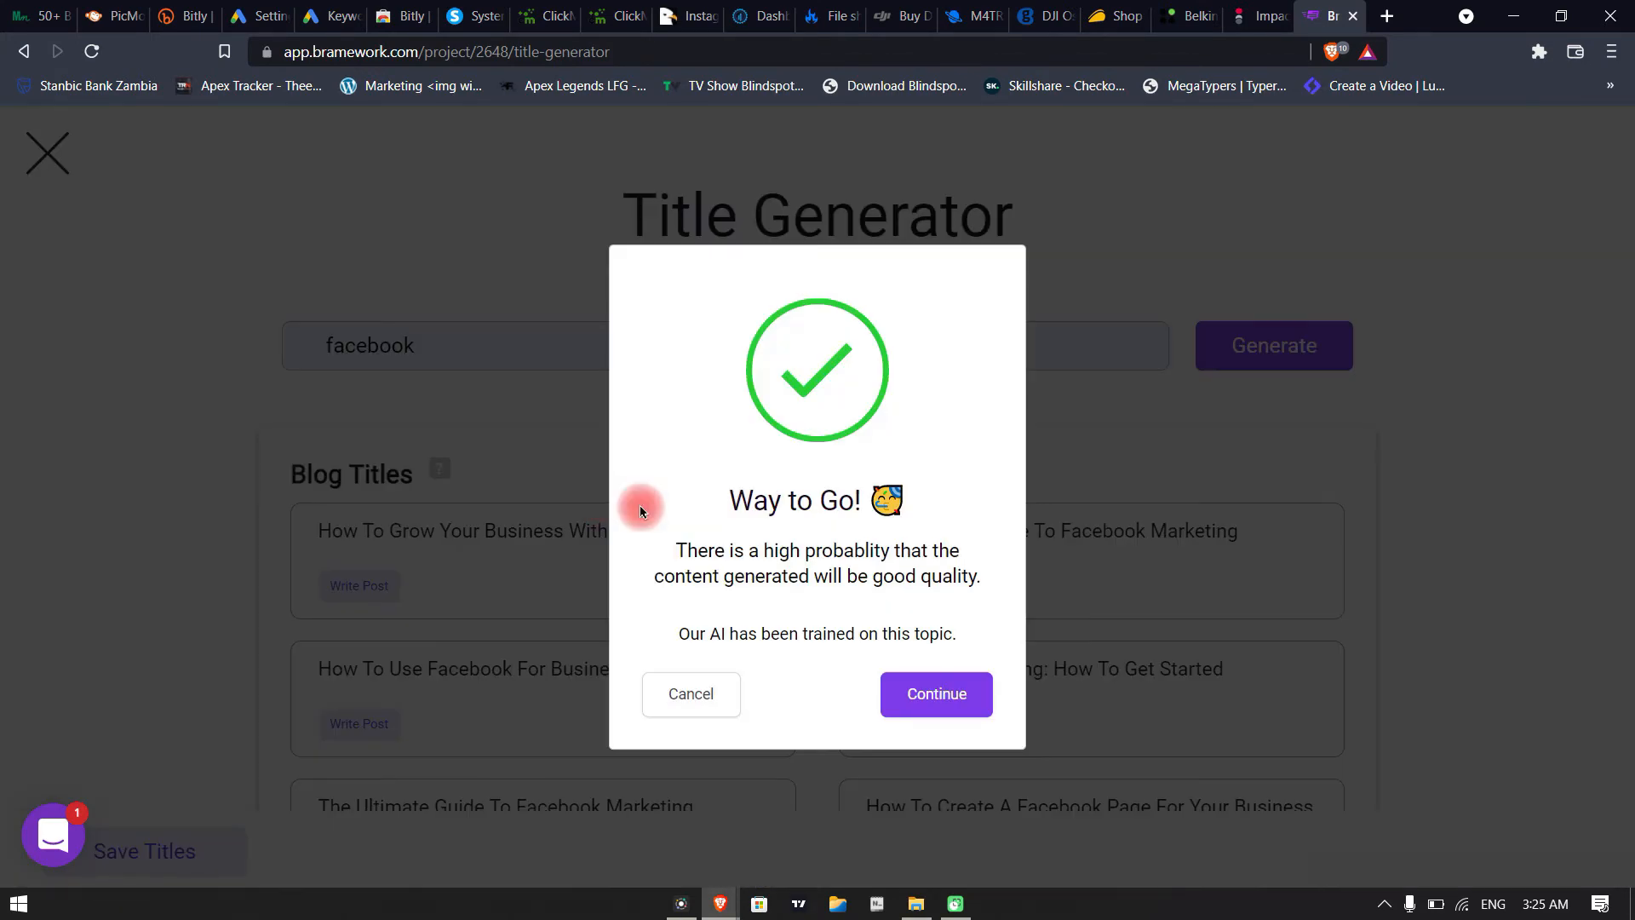
click(940, 706)
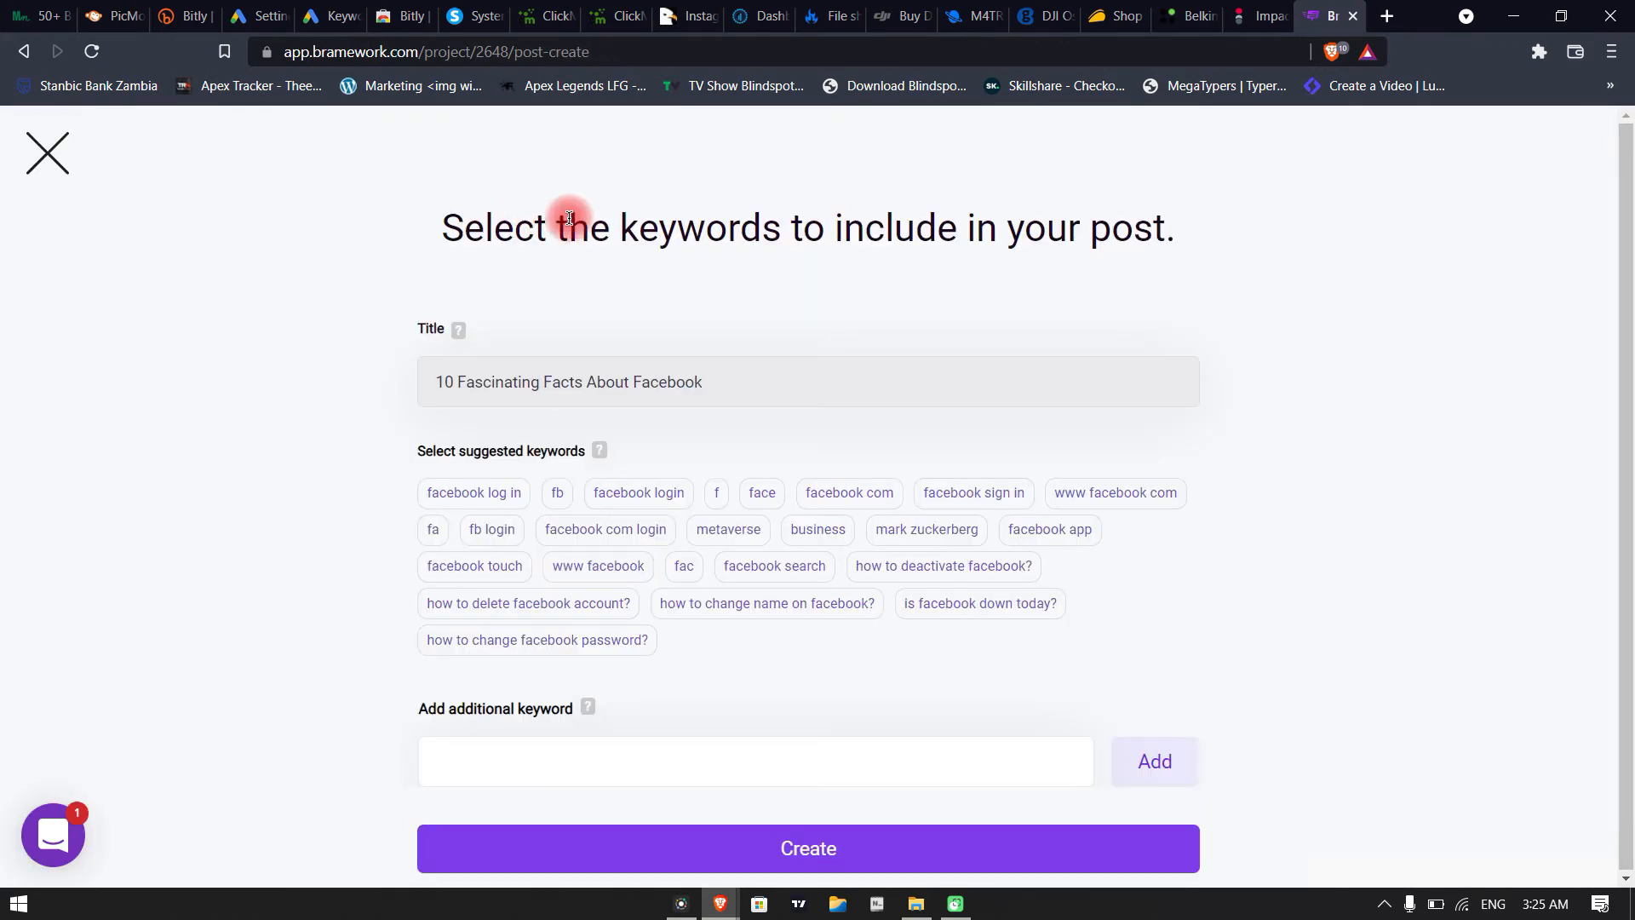
click(733, 569)
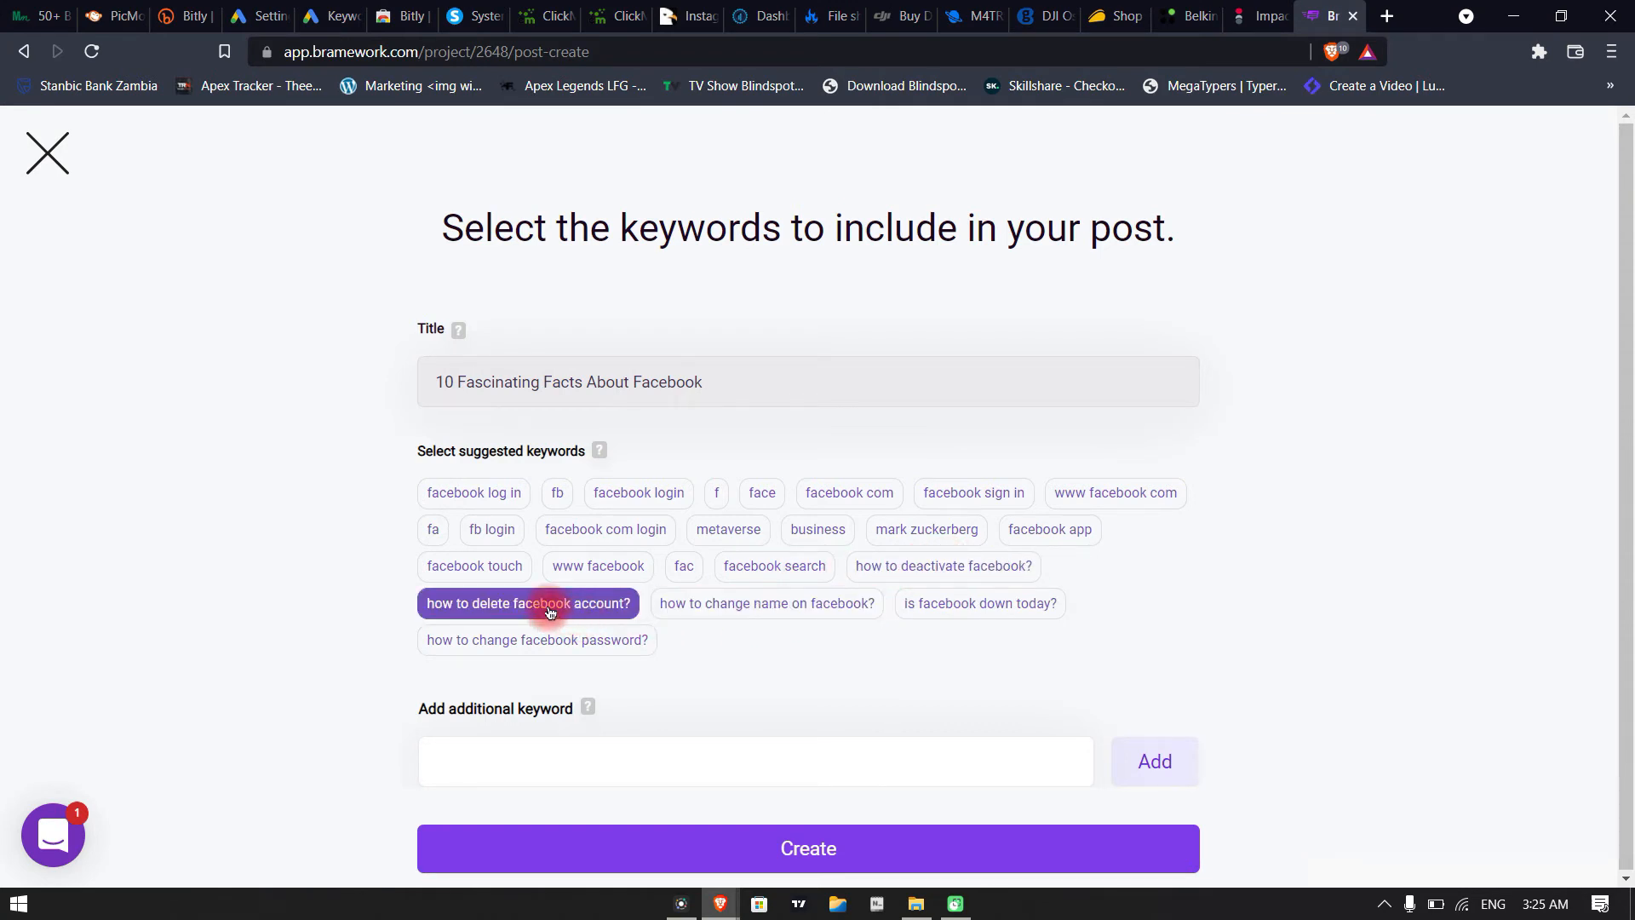
click(939, 567)
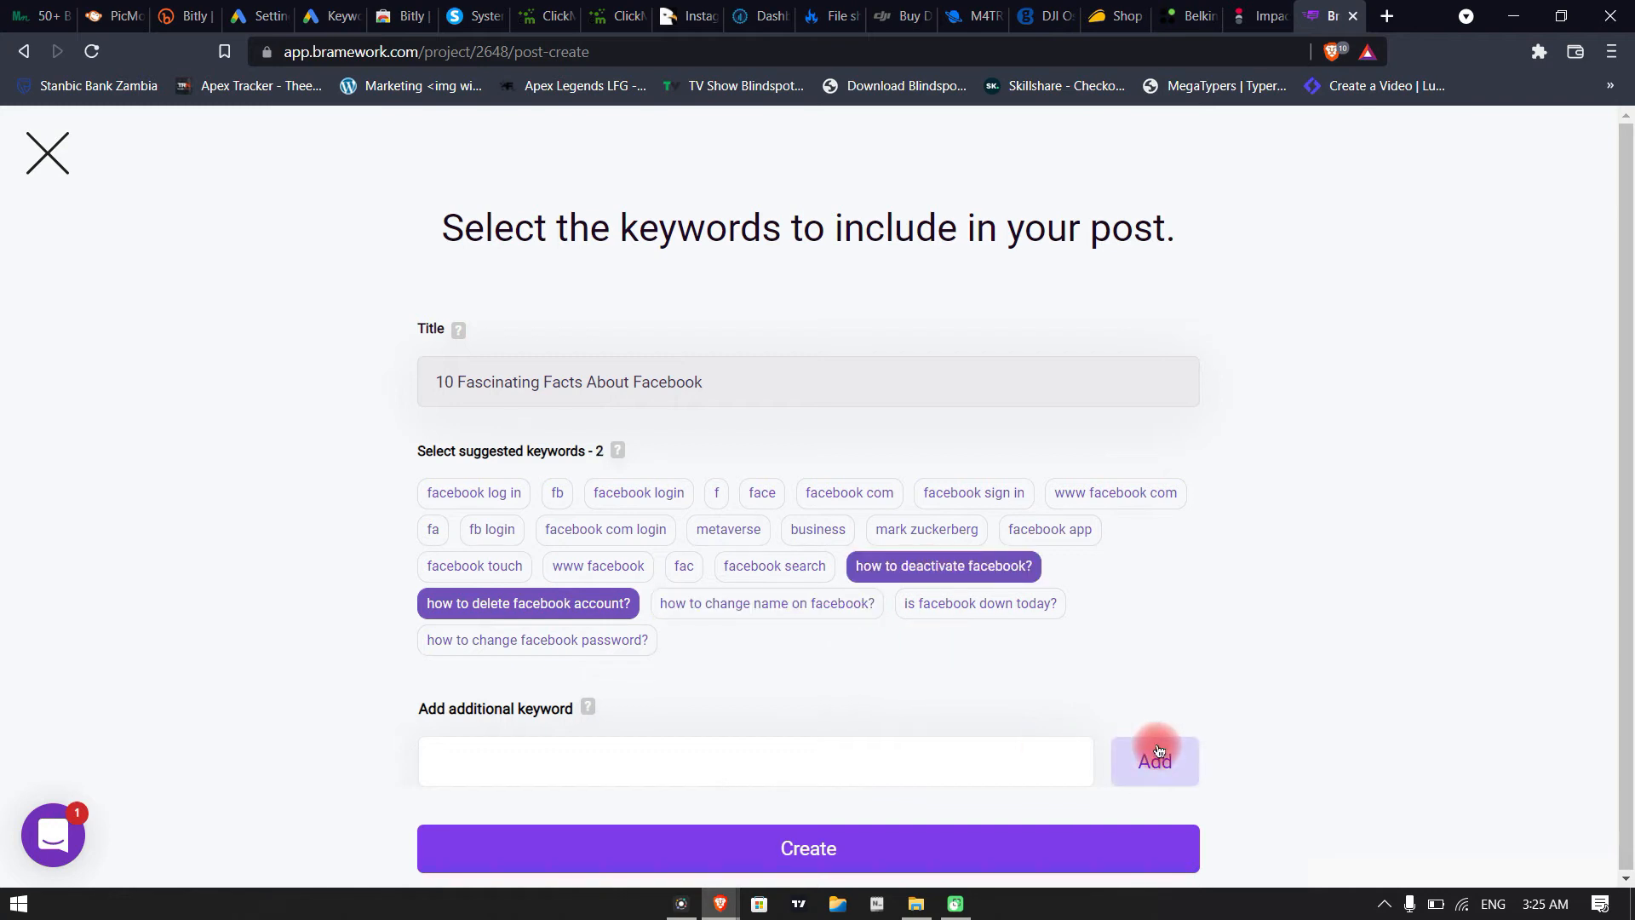
click(821, 847)
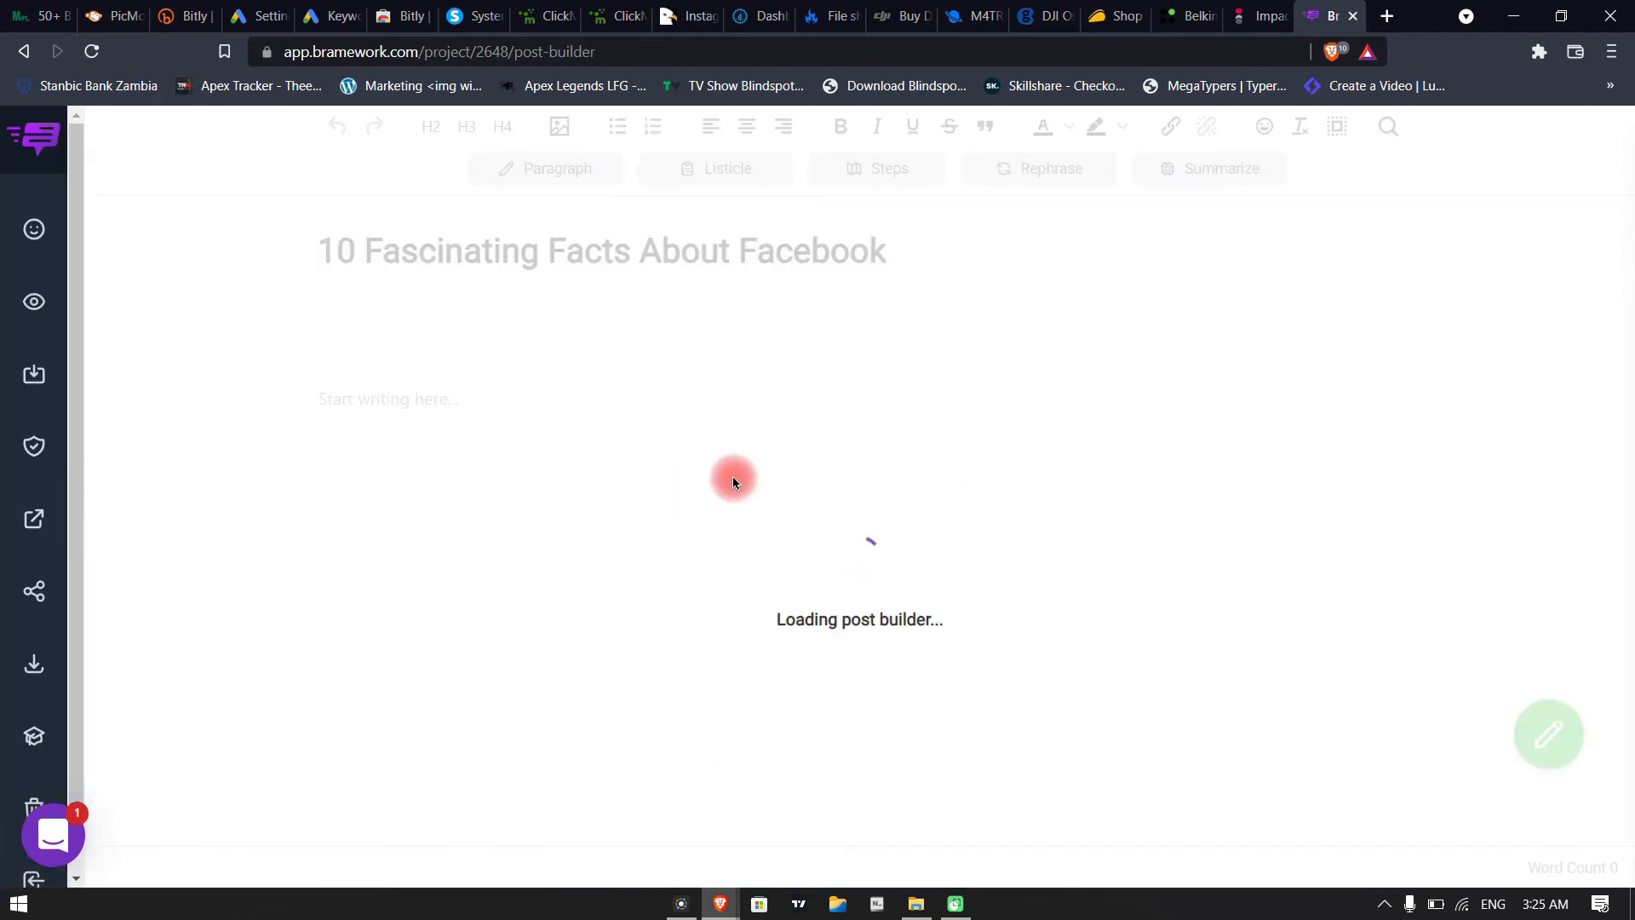
Generate AI text in the empty body of the "10 Fascinating Facts About Facebook" post and return to the drafts list
click(380, 411)
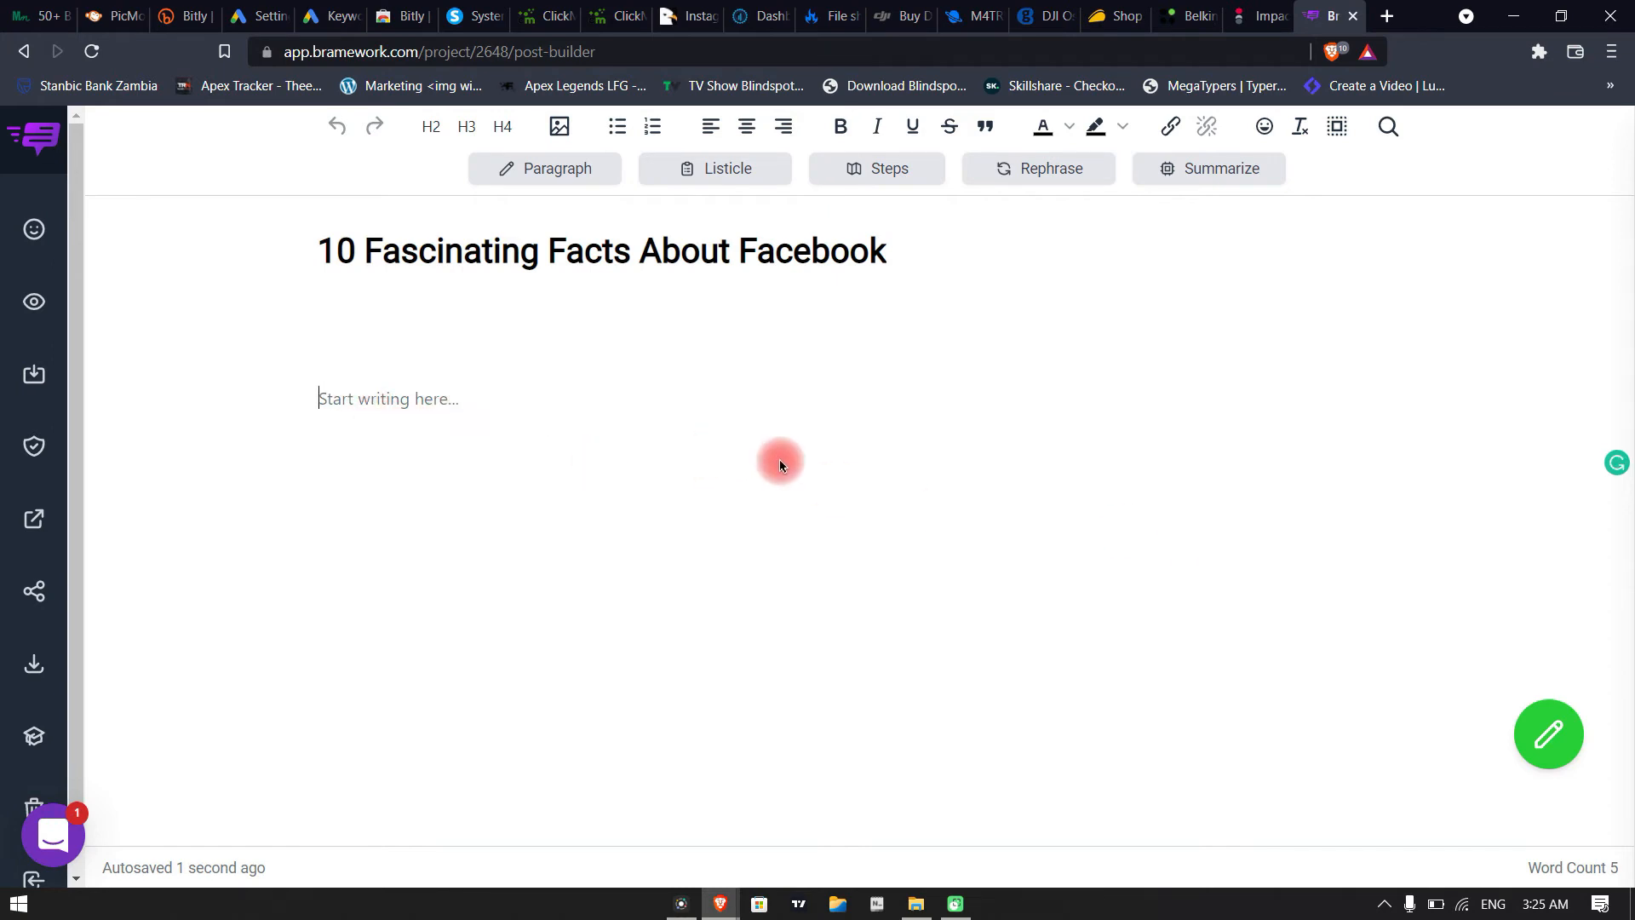
click(1561, 723)
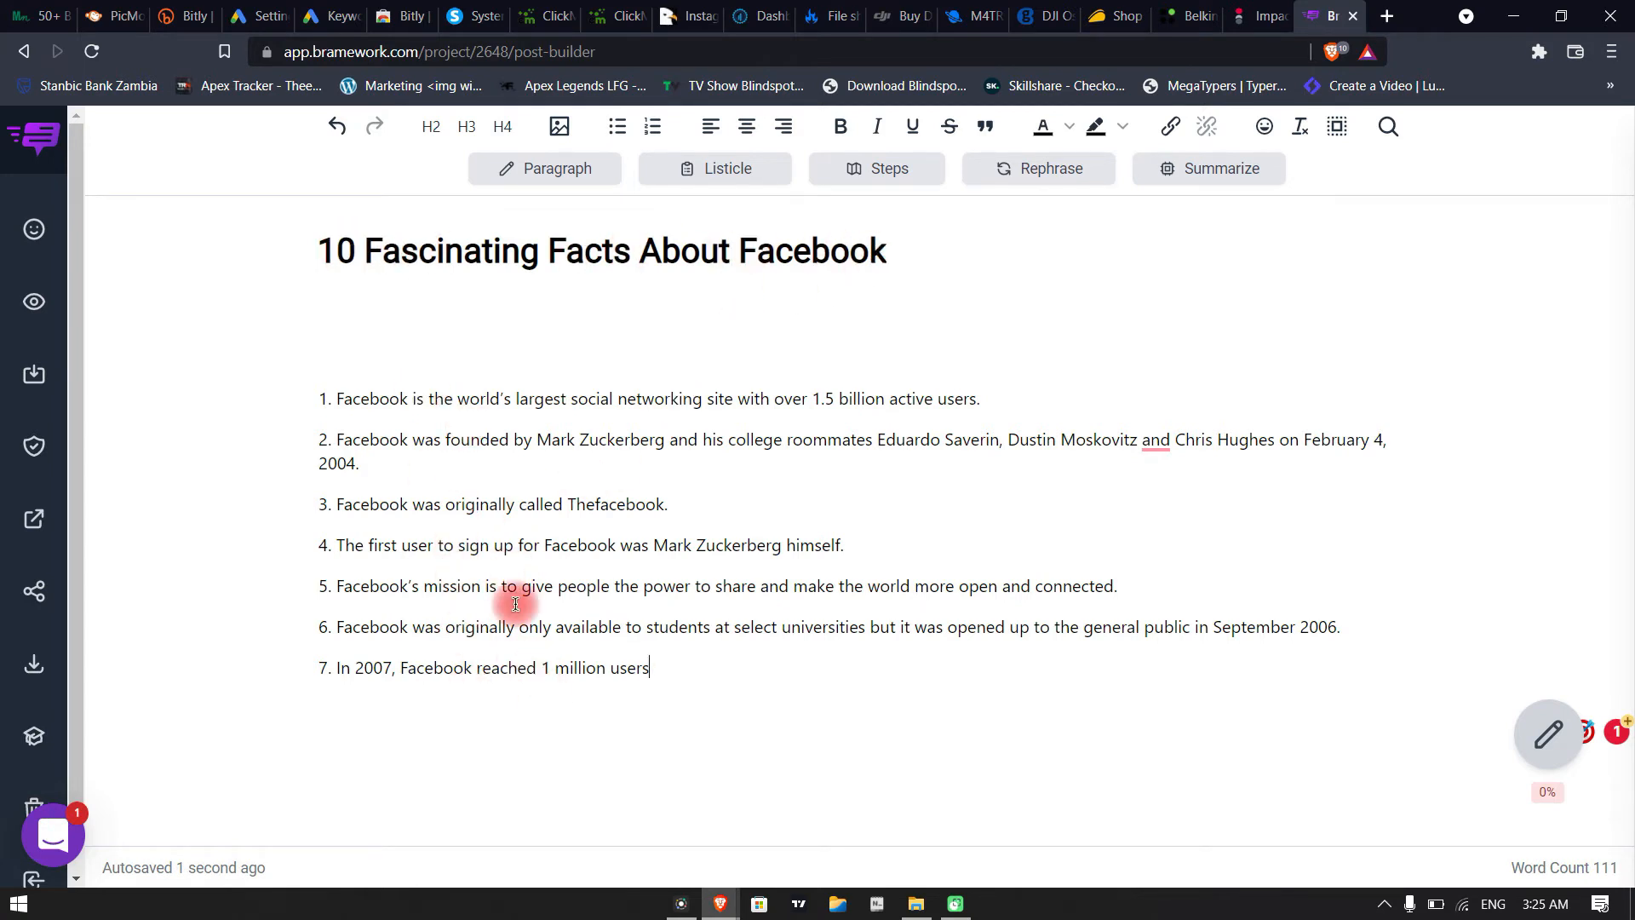
click(685, 667)
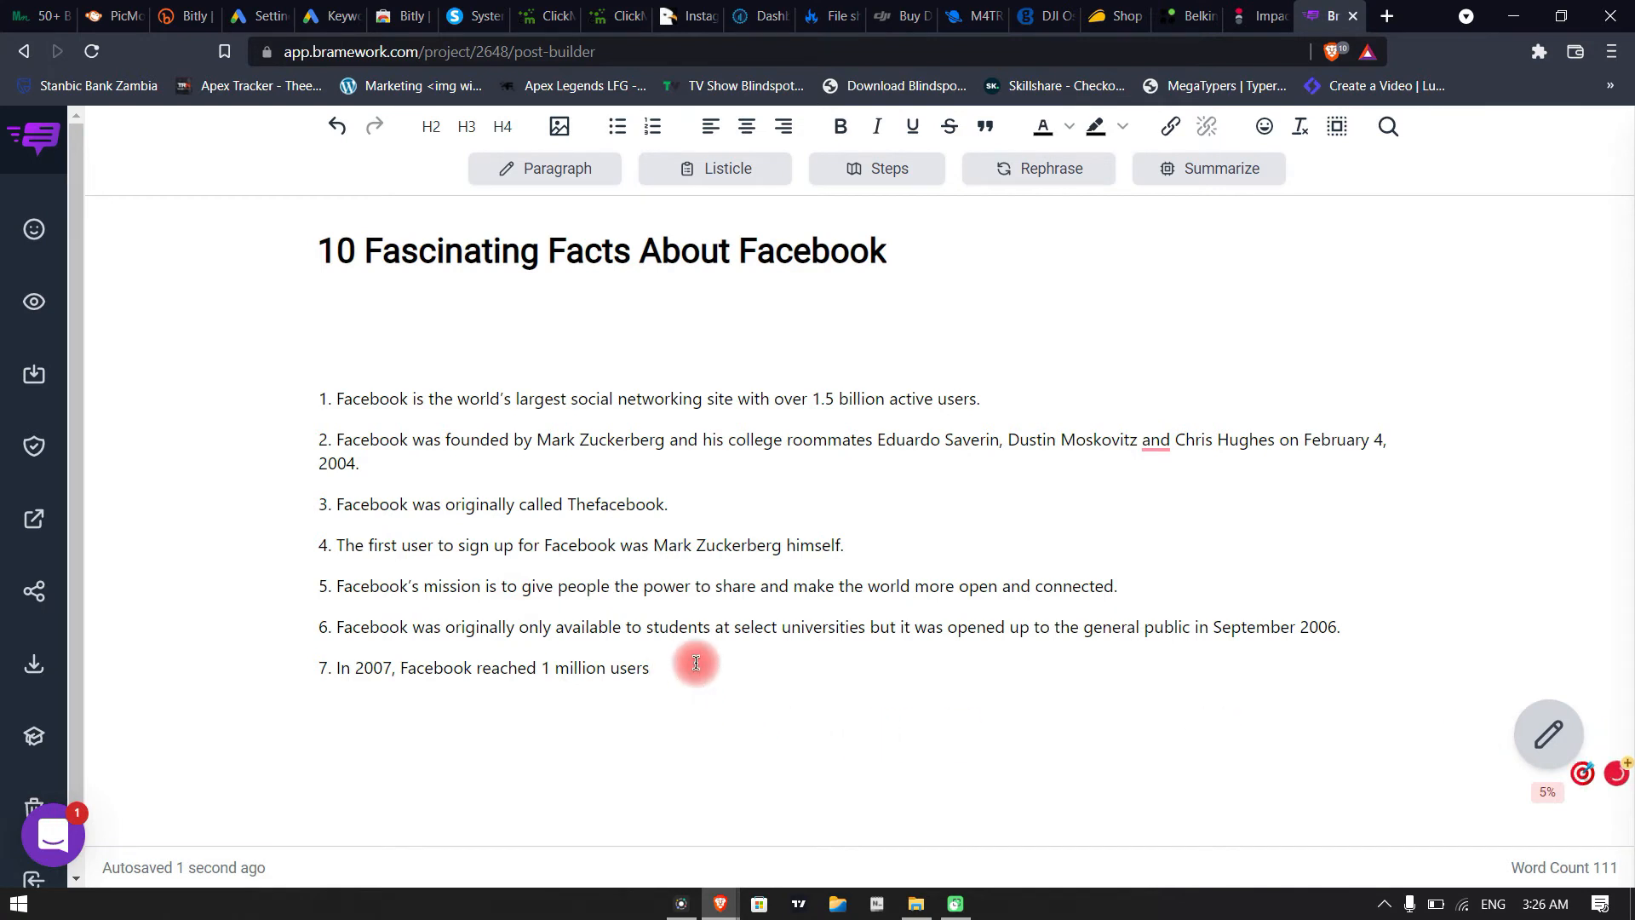
key(Return)
click(303, 371)
click(33, 854)
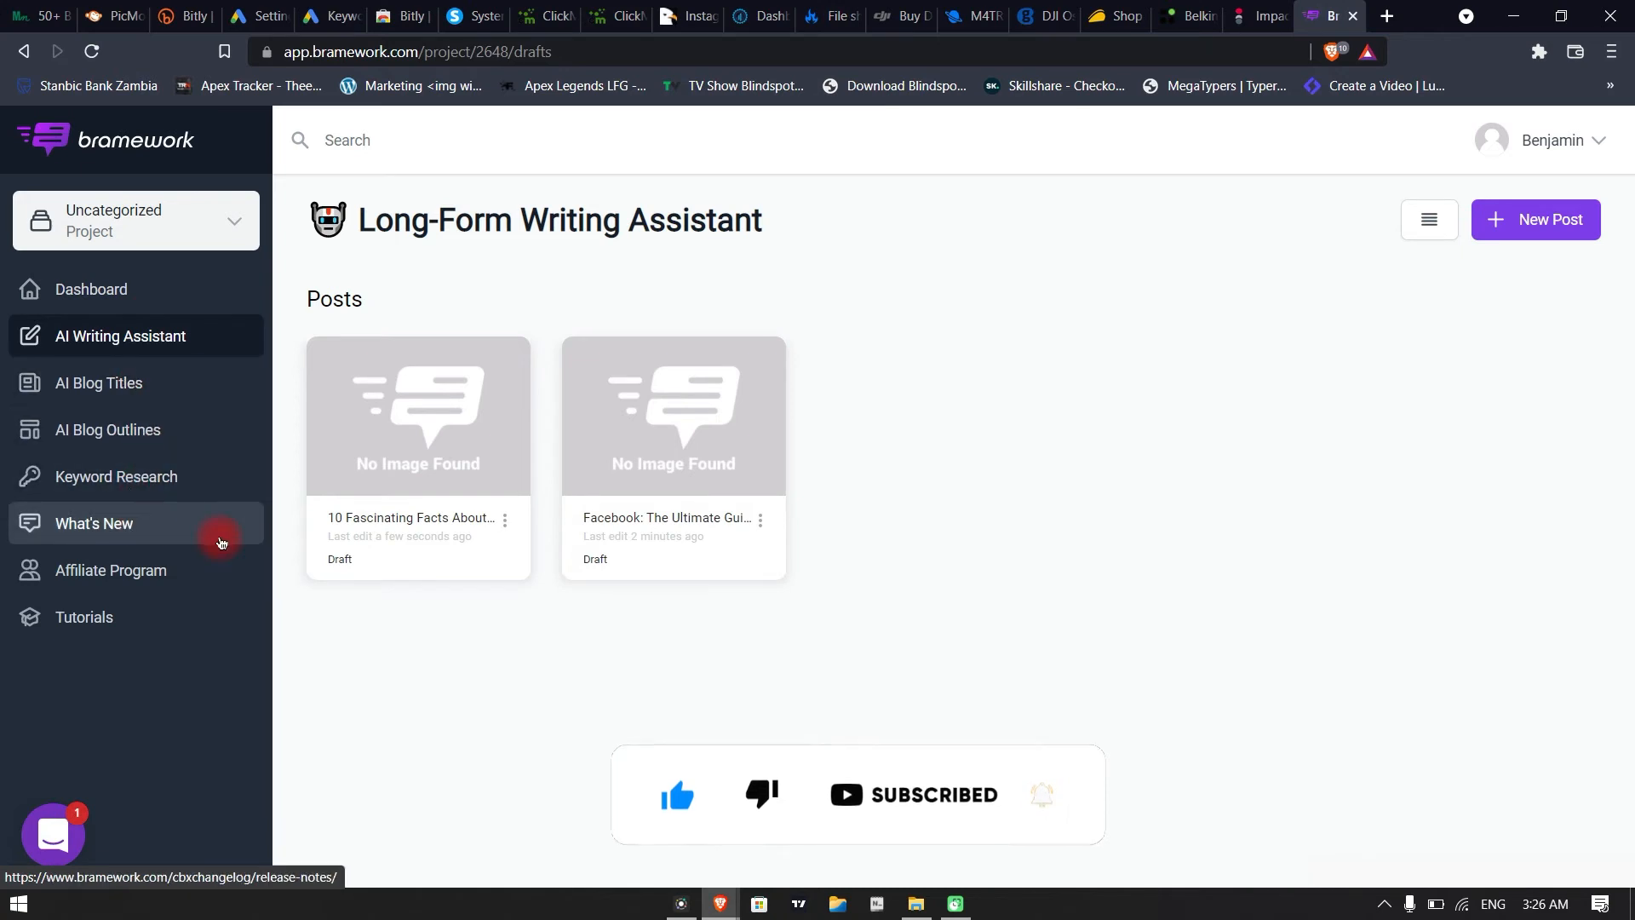
Start a new search in Keyword Research and analyze the keyword "facebook"
click(114, 476)
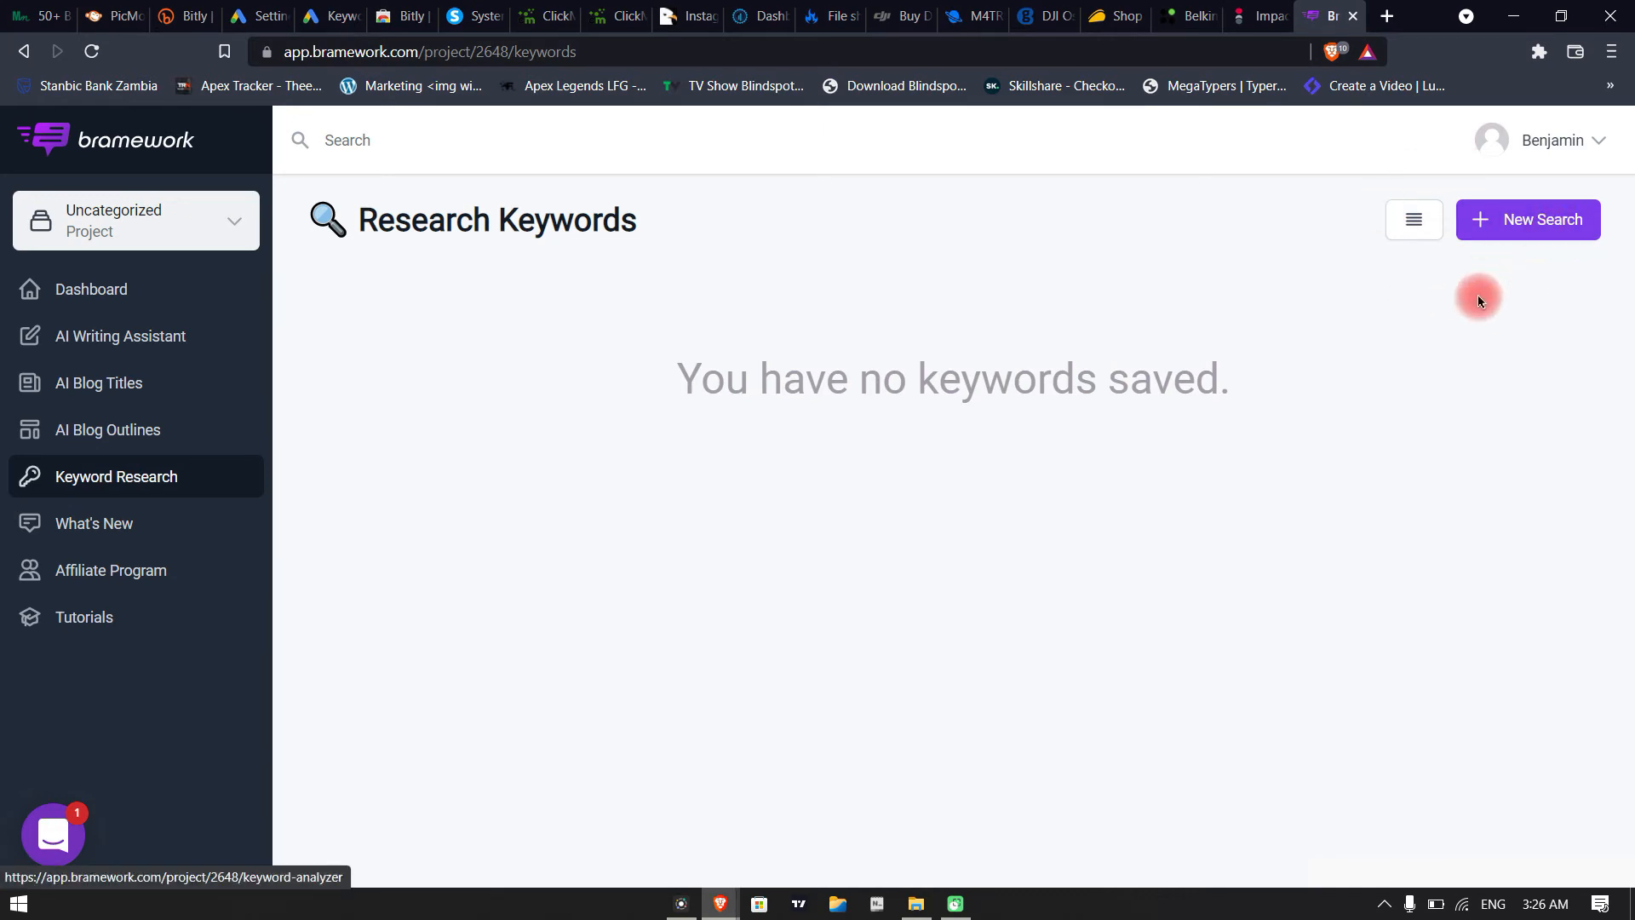
click(1523, 224)
click(441, 417)
click(445, 474)
click(1310, 420)
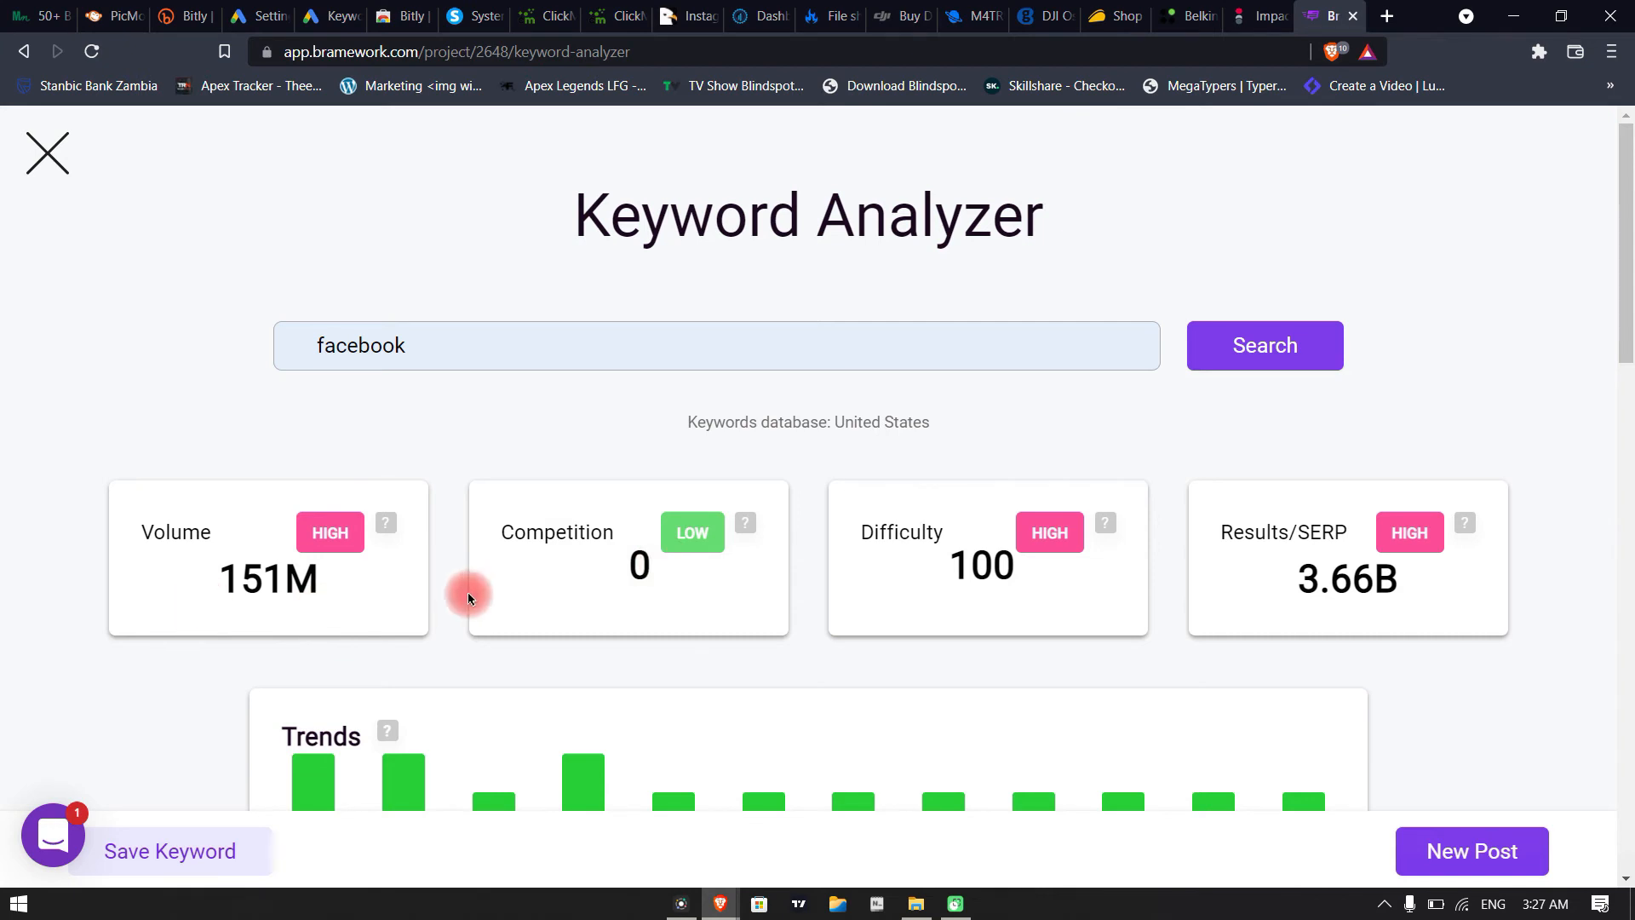
Examine the keyword metrics for "facebook", including the explanation of Competition and the monthly trends chart
scroll(458, 599, down, 2)
mouse_move(748, 307)
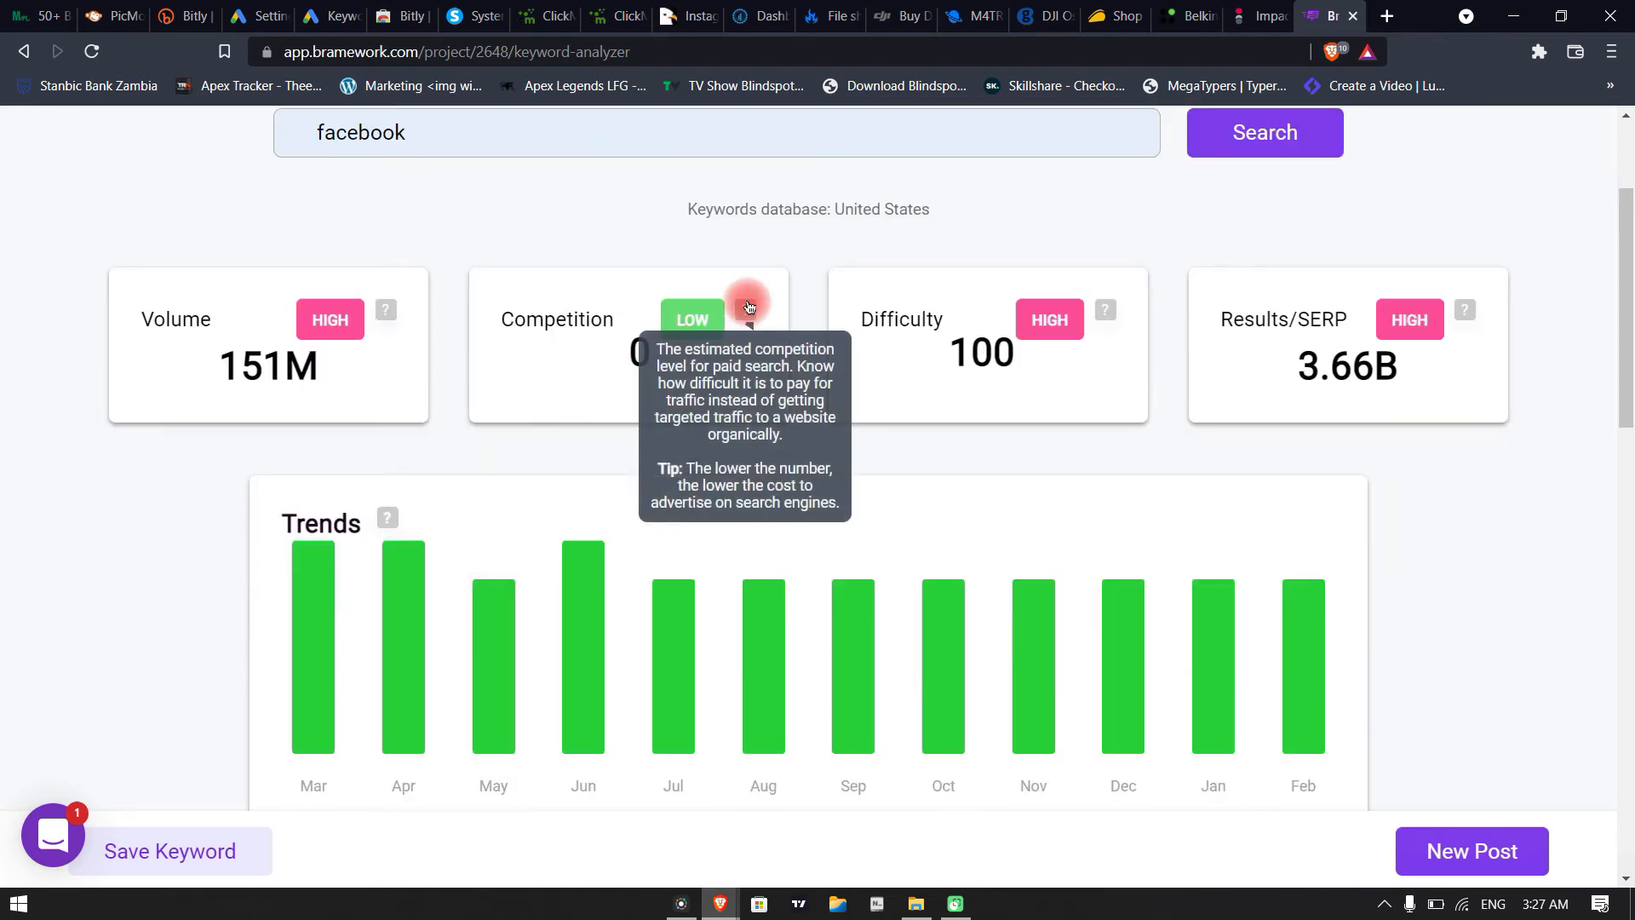
drag(424, 136, 300, 134)
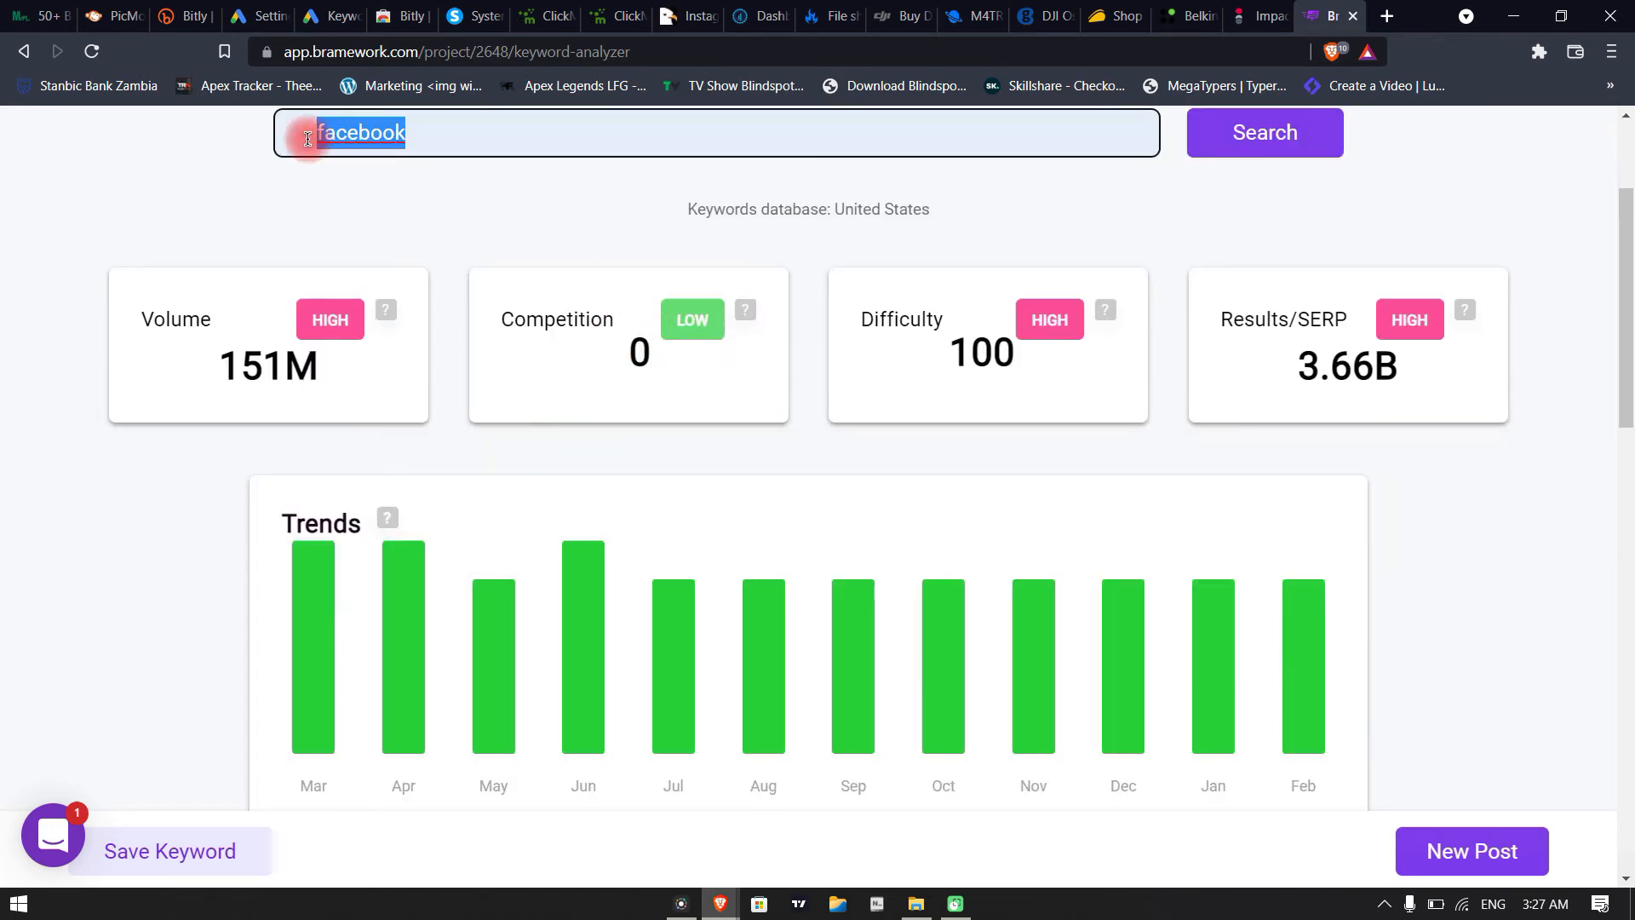
click(480, 194)
scroll(554, 299, up, 2)
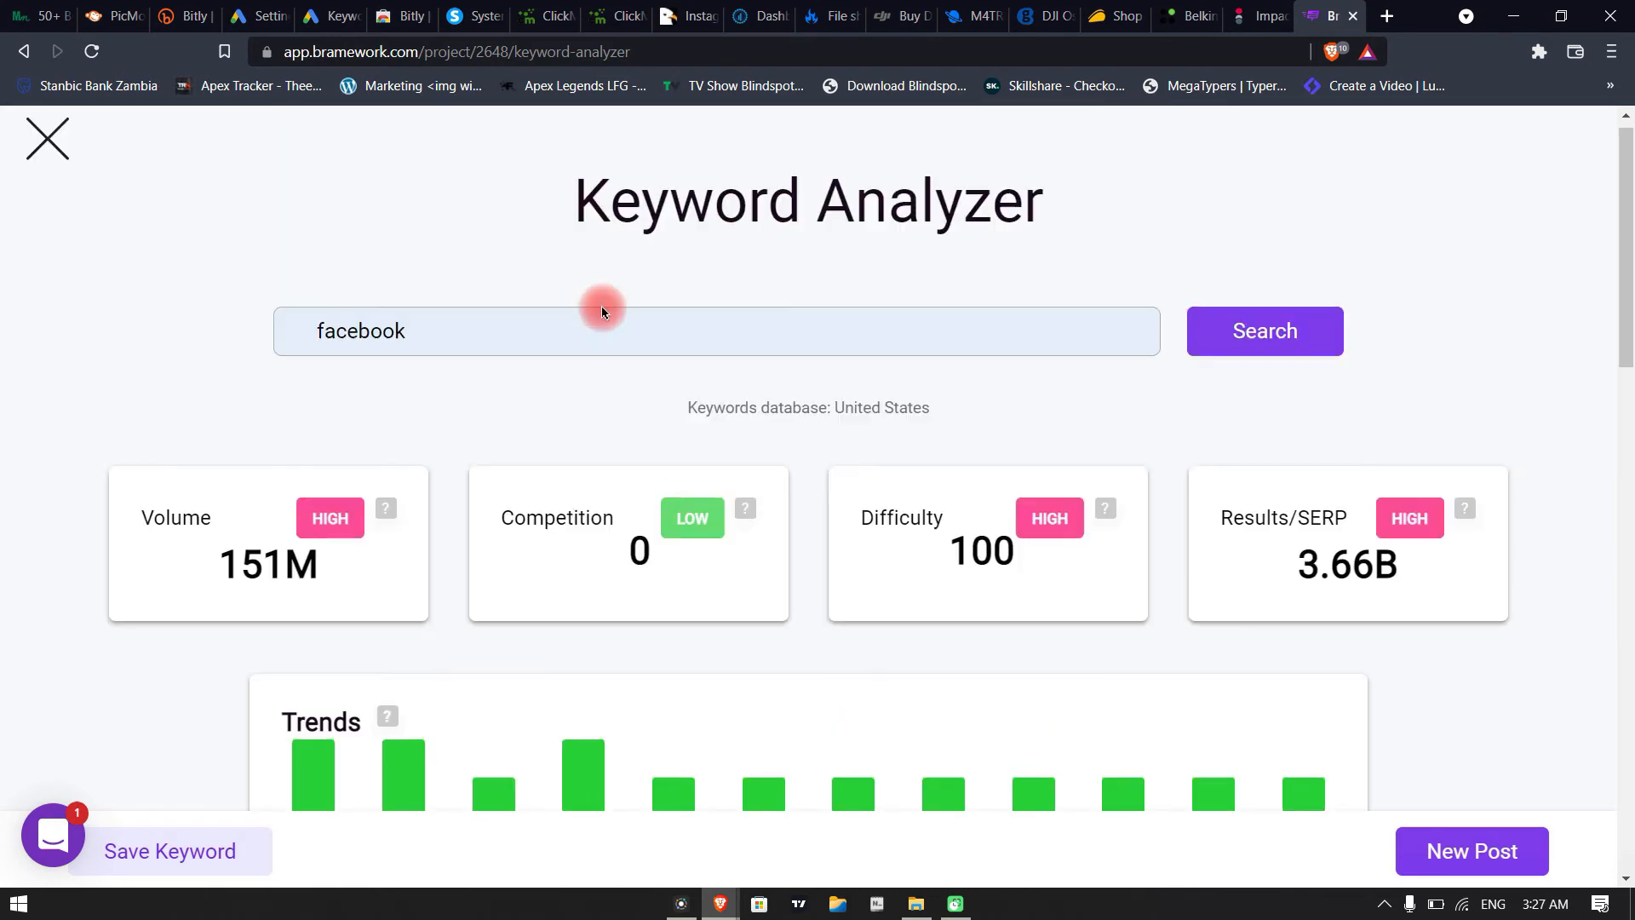
Examine the Volume, Competition and Difficulty scores for "facebook", including the explanation of paid-search competition
drag(243, 586, 336, 594)
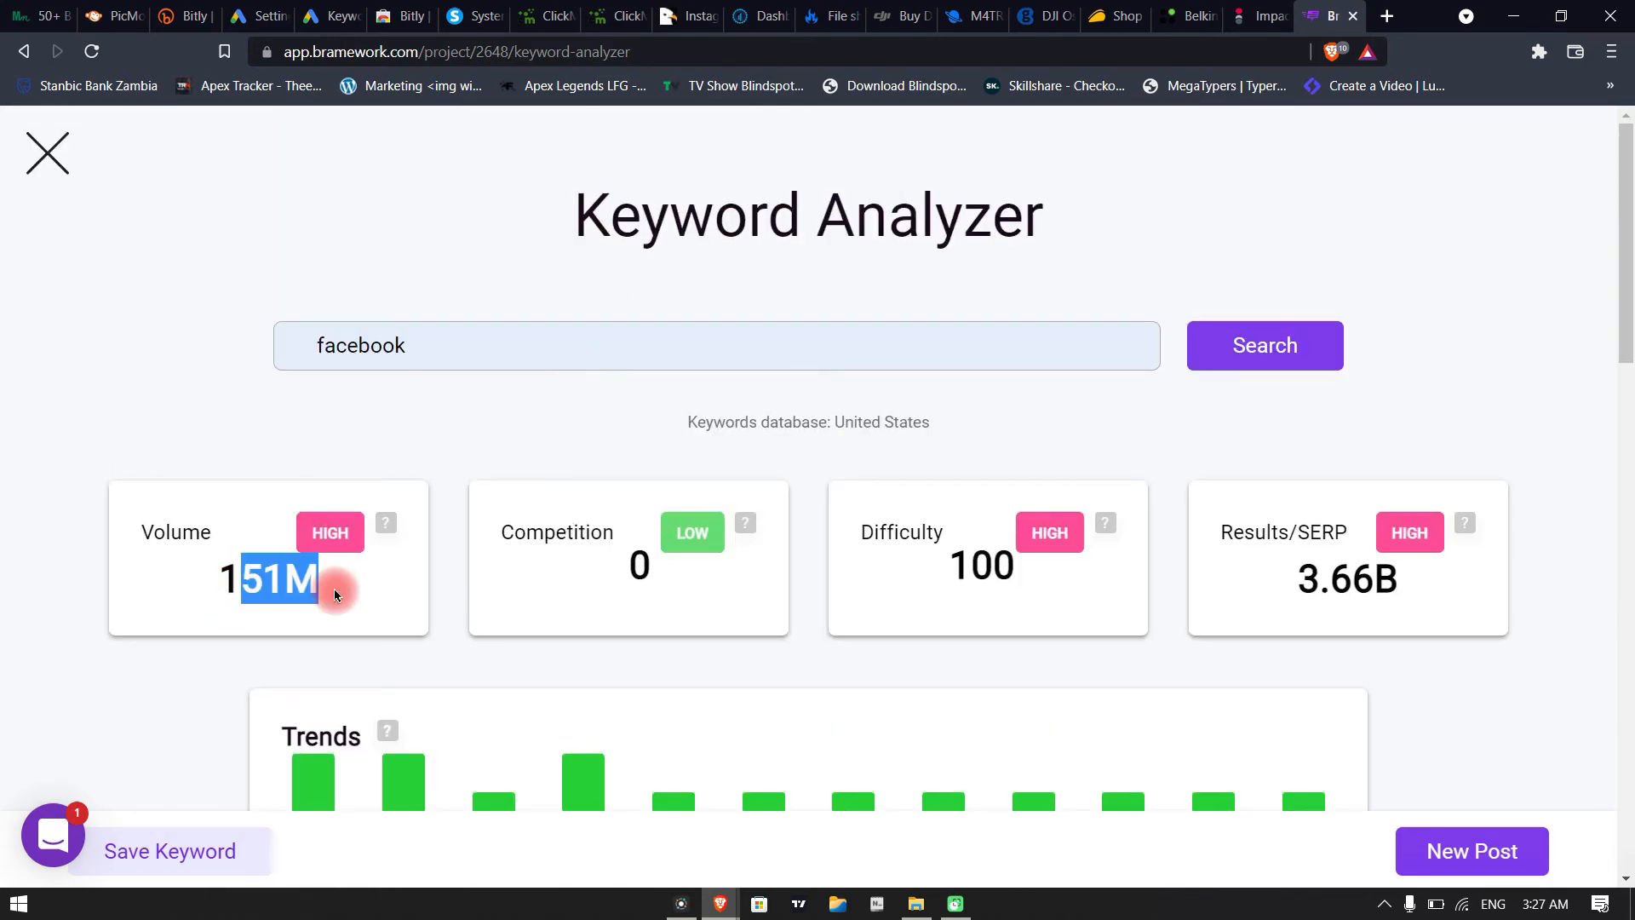
mouse_move(751, 527)
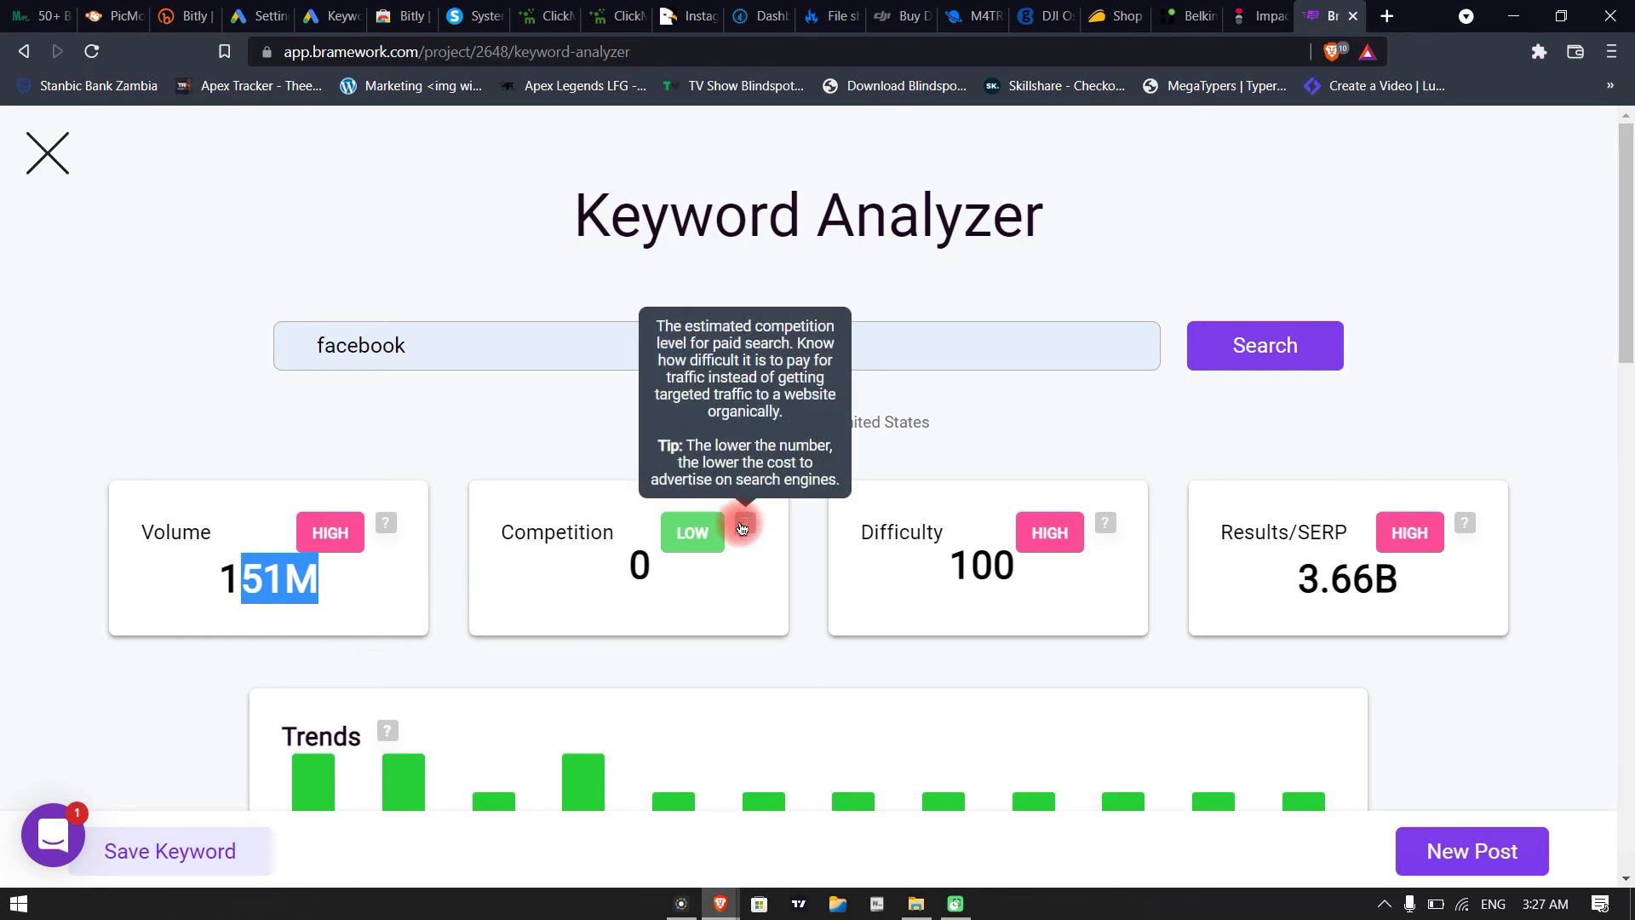
click(612, 563)
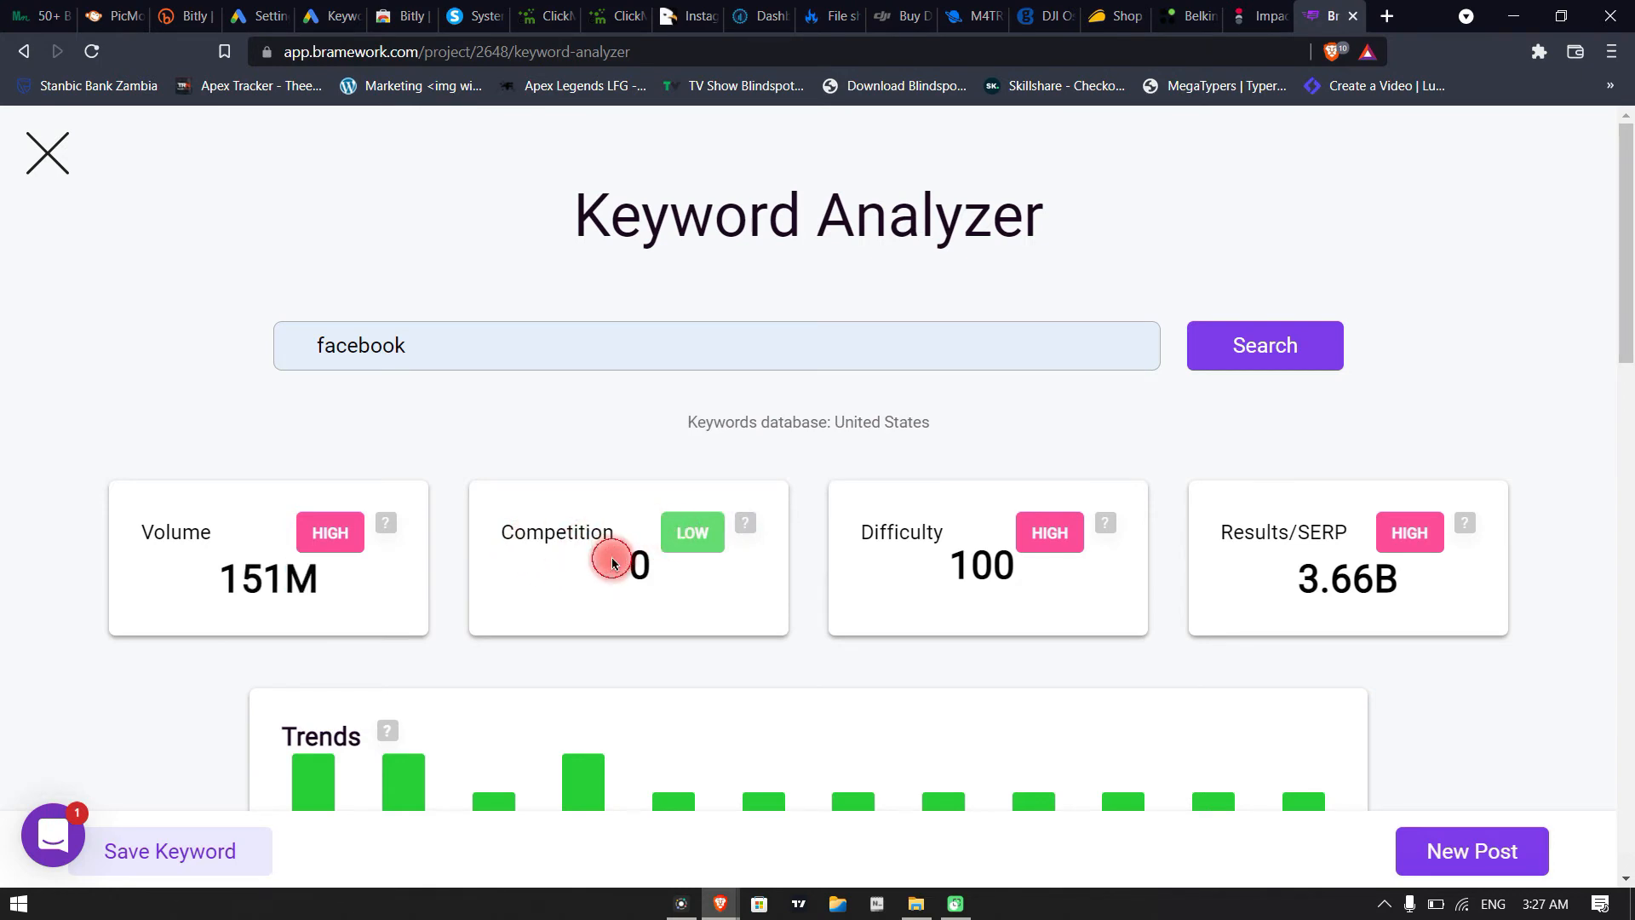
drag(613, 563, 689, 571)
click(584, 646)
drag(893, 602, 1042, 582)
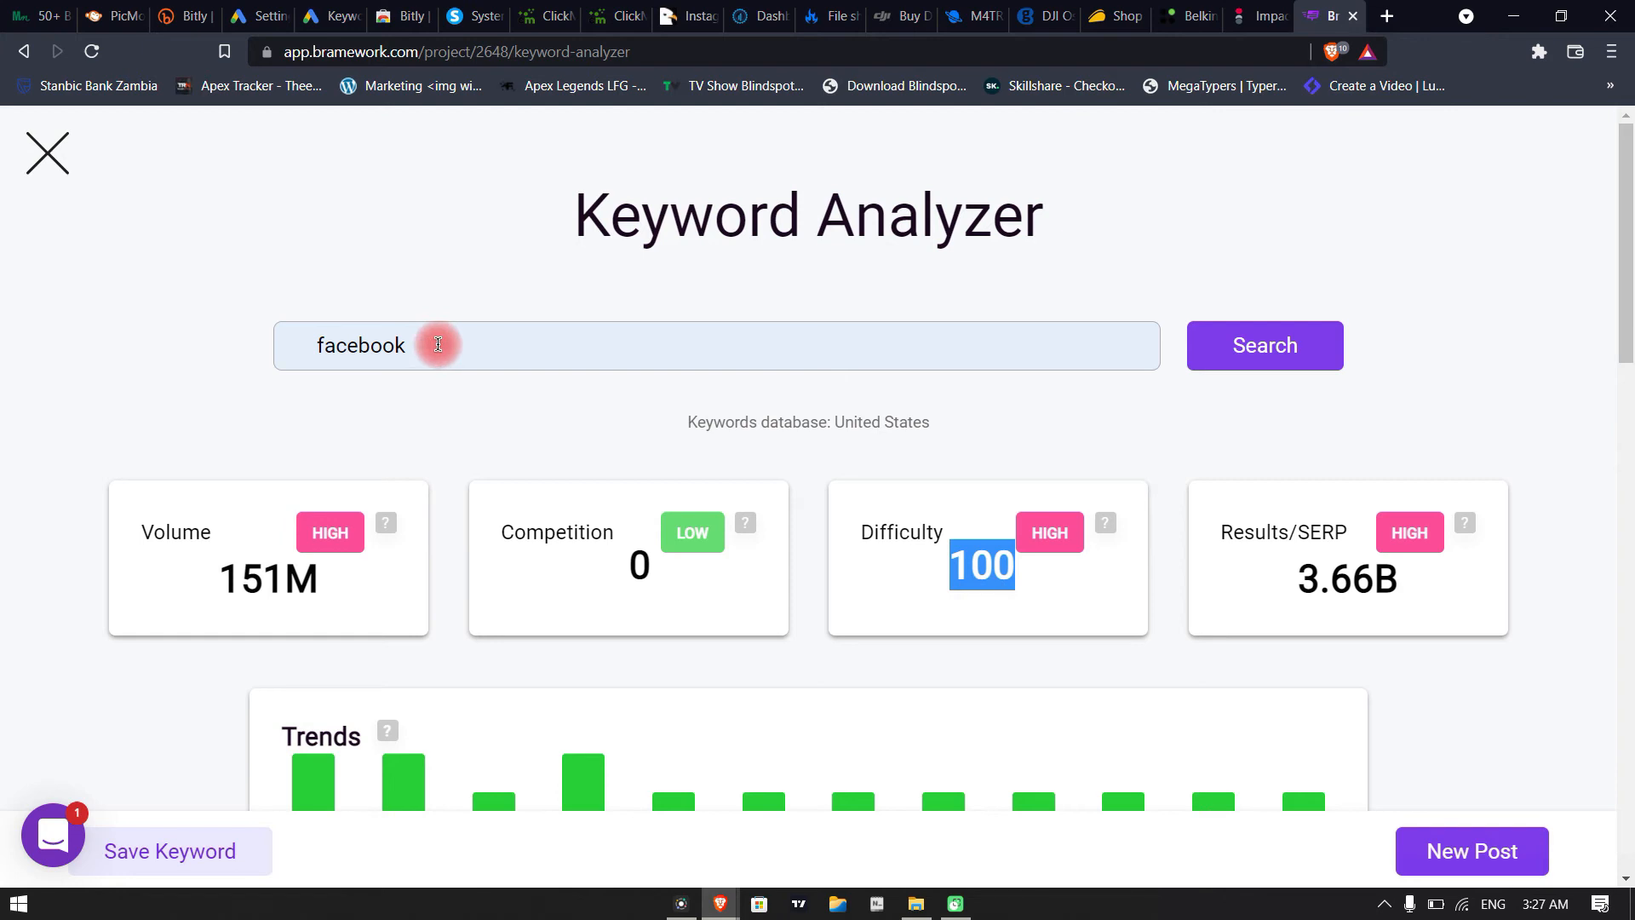
click(886, 651)
Review the Trends chart for "facebook" and analyze the keyword idea "facebook log in"
scroll(569, 520, down, 2)
scroll(569, 520, down, 3)
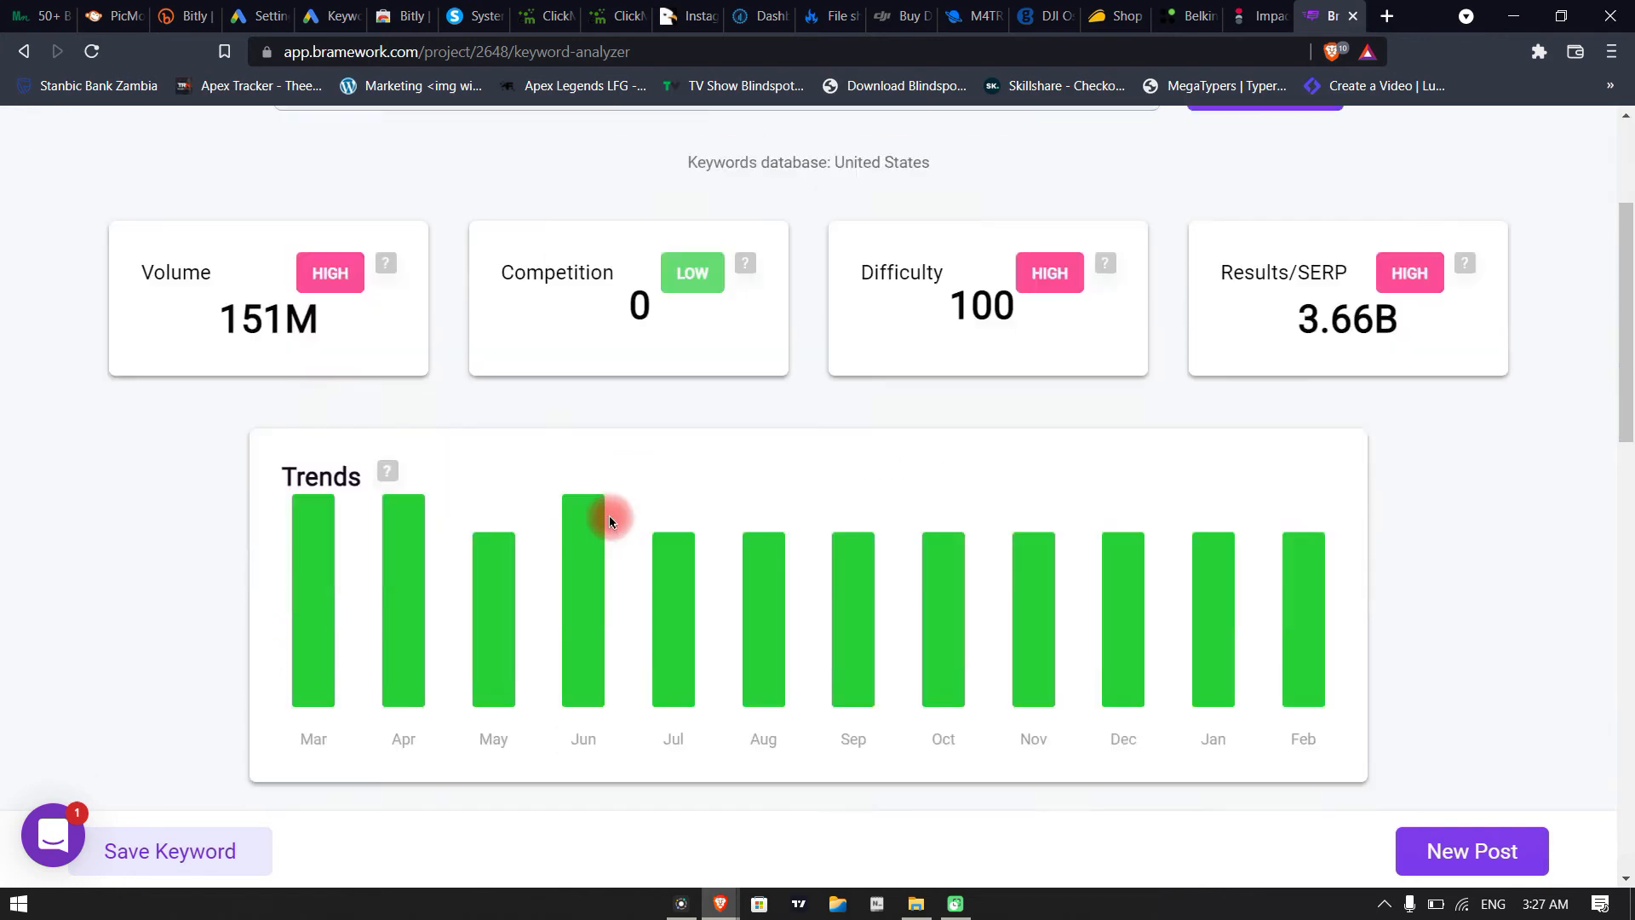
scroll(806, 398, up, 2)
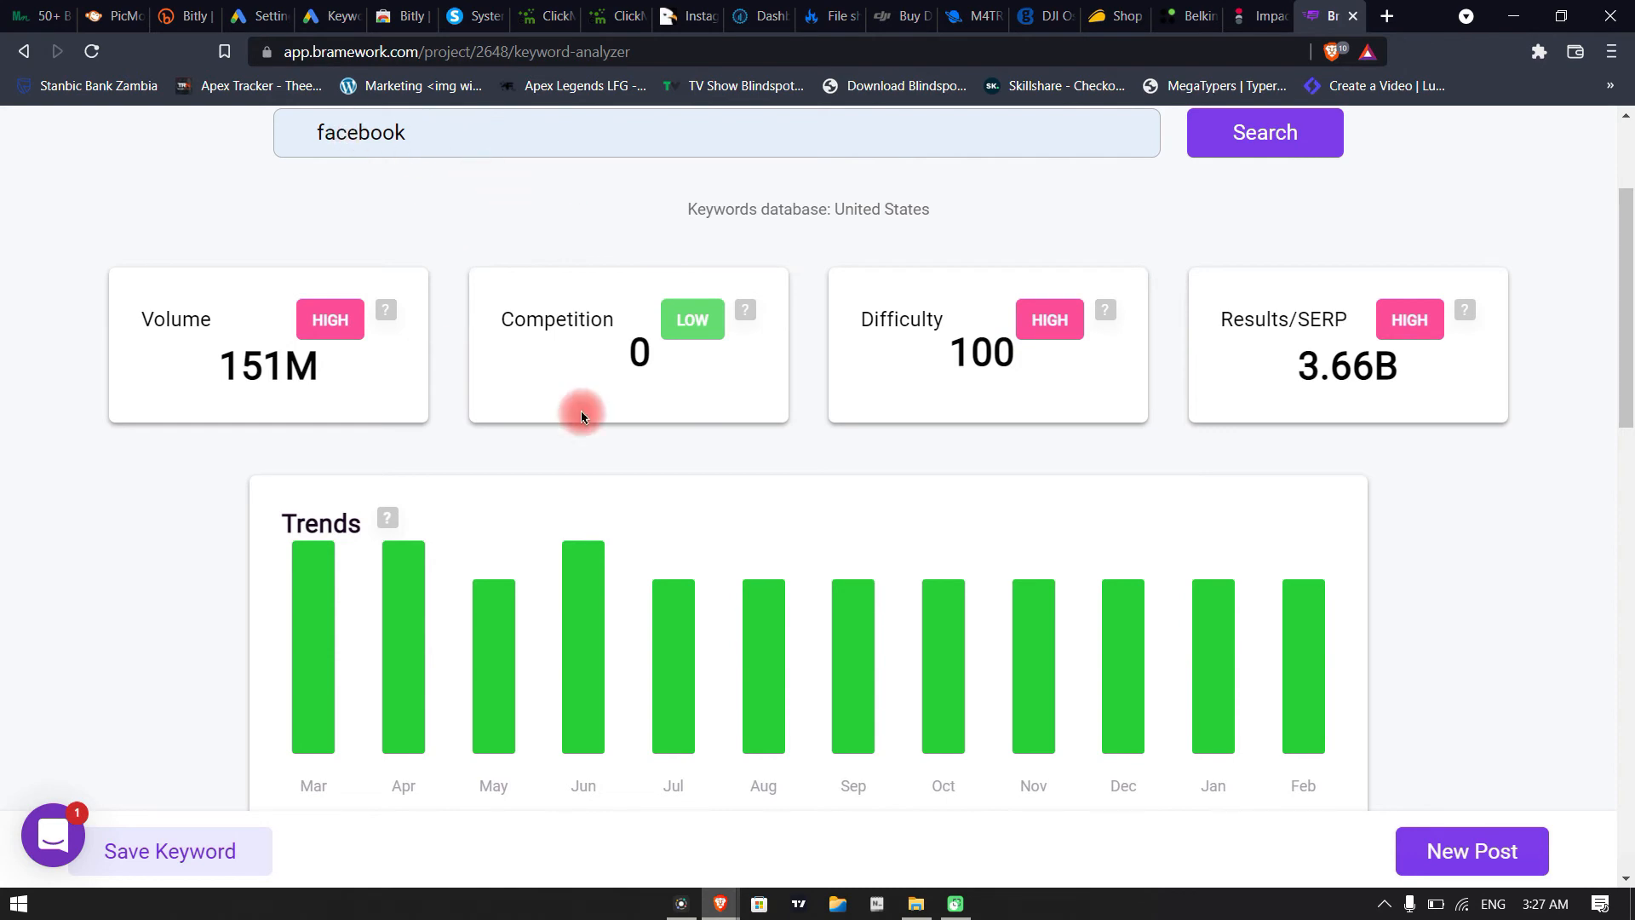
scroll(576, 409, down, 5)
scroll(333, 319, up, 3)
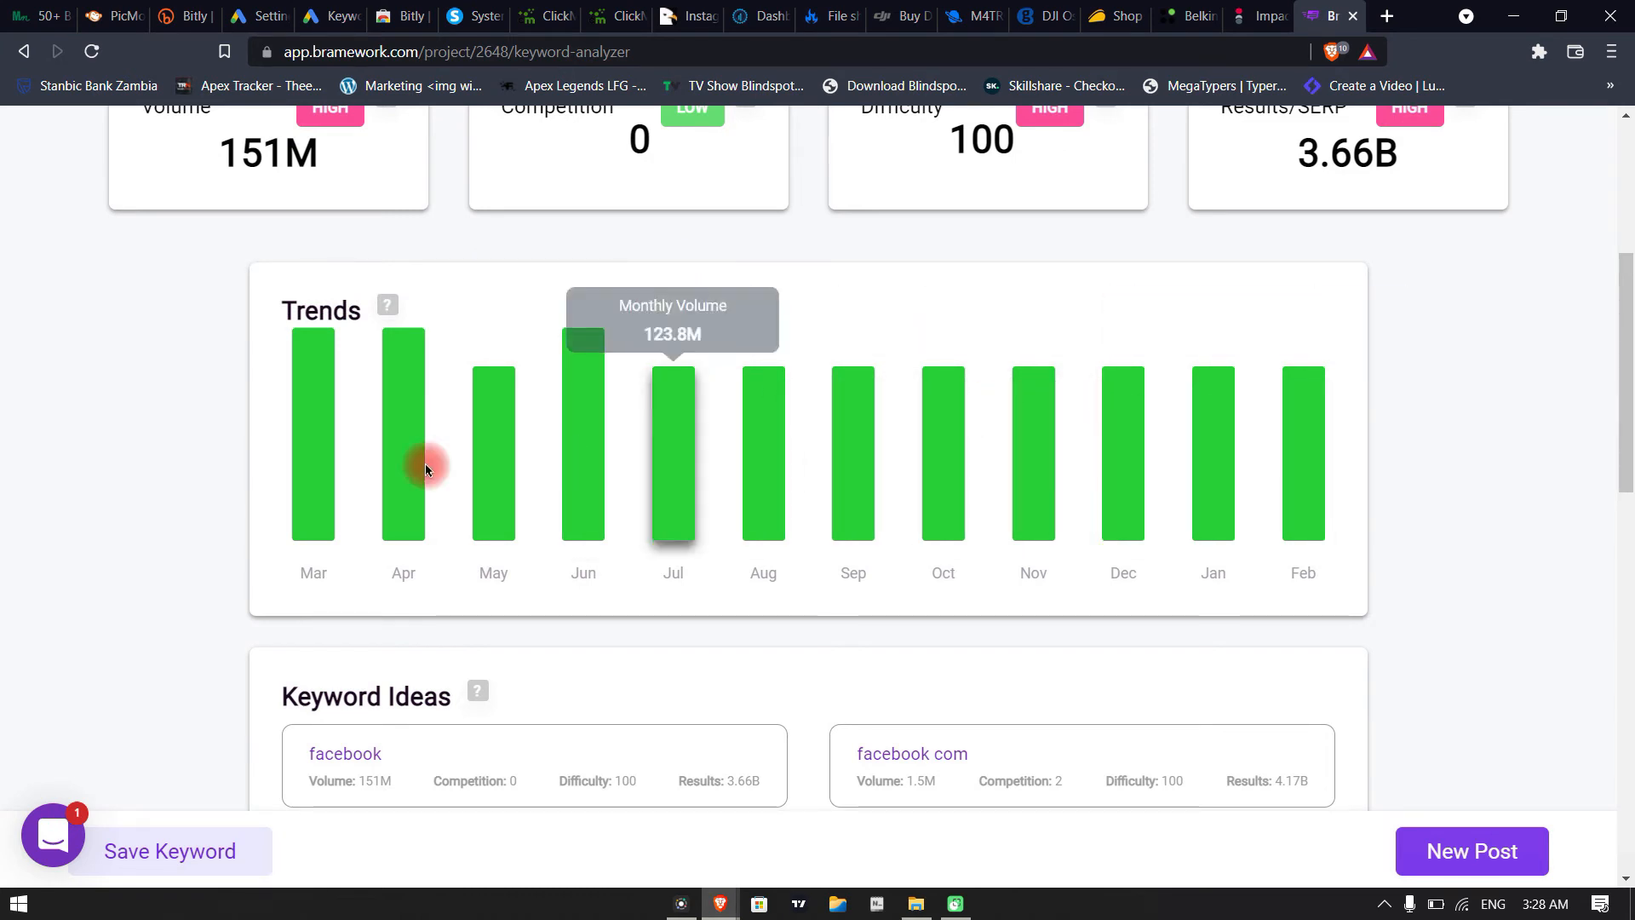
scroll(397, 521, down, 3)
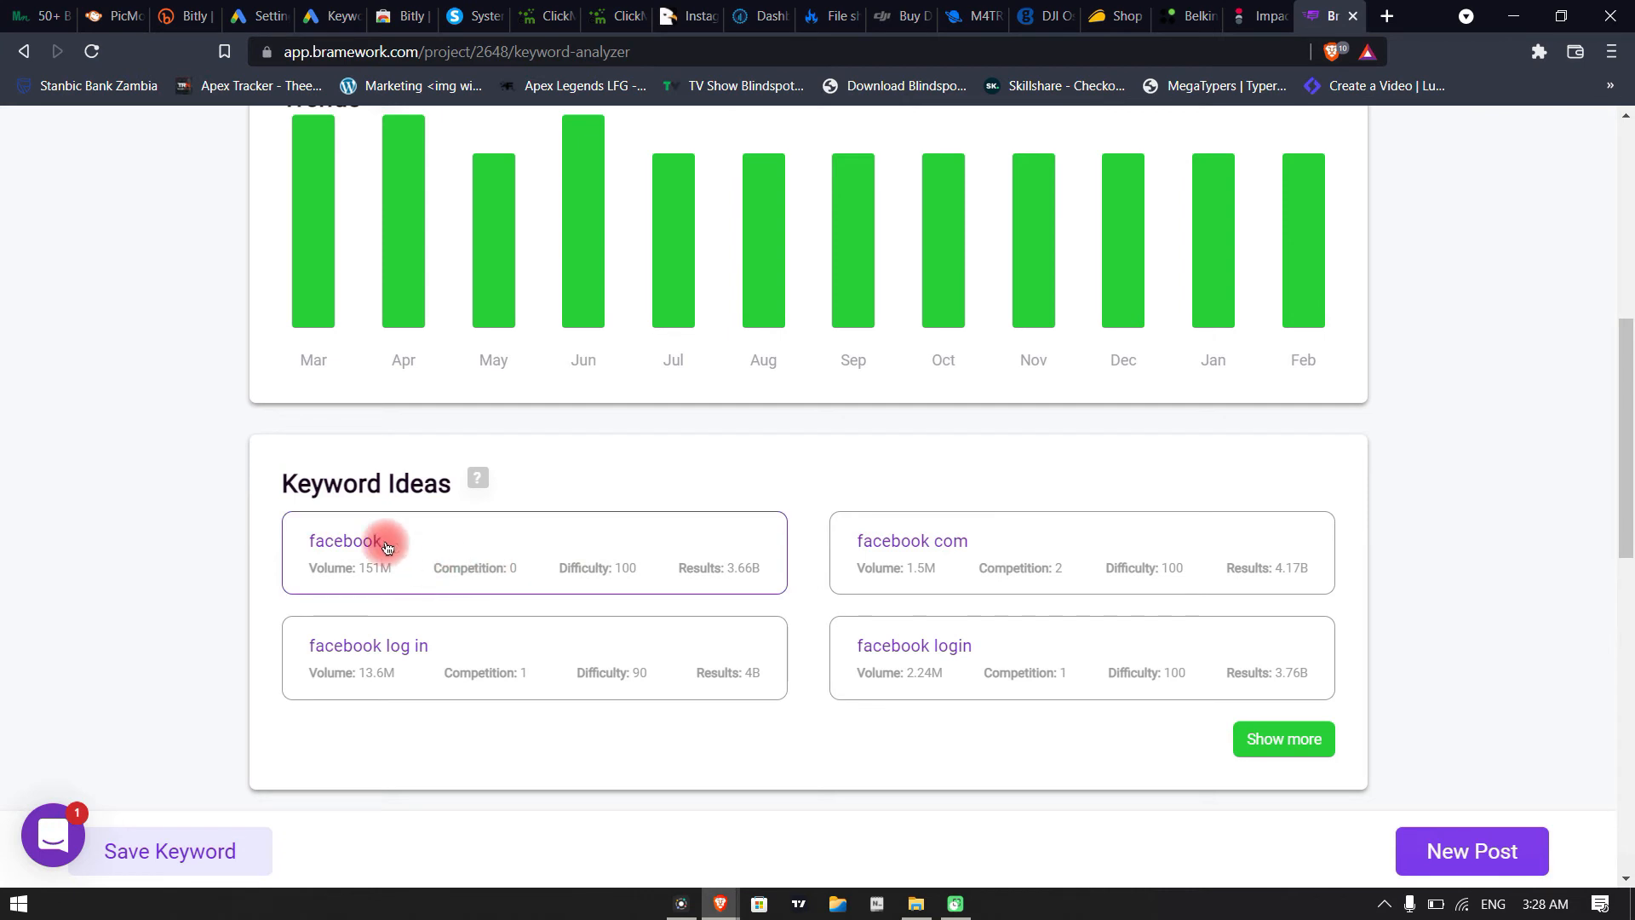
click(404, 664)
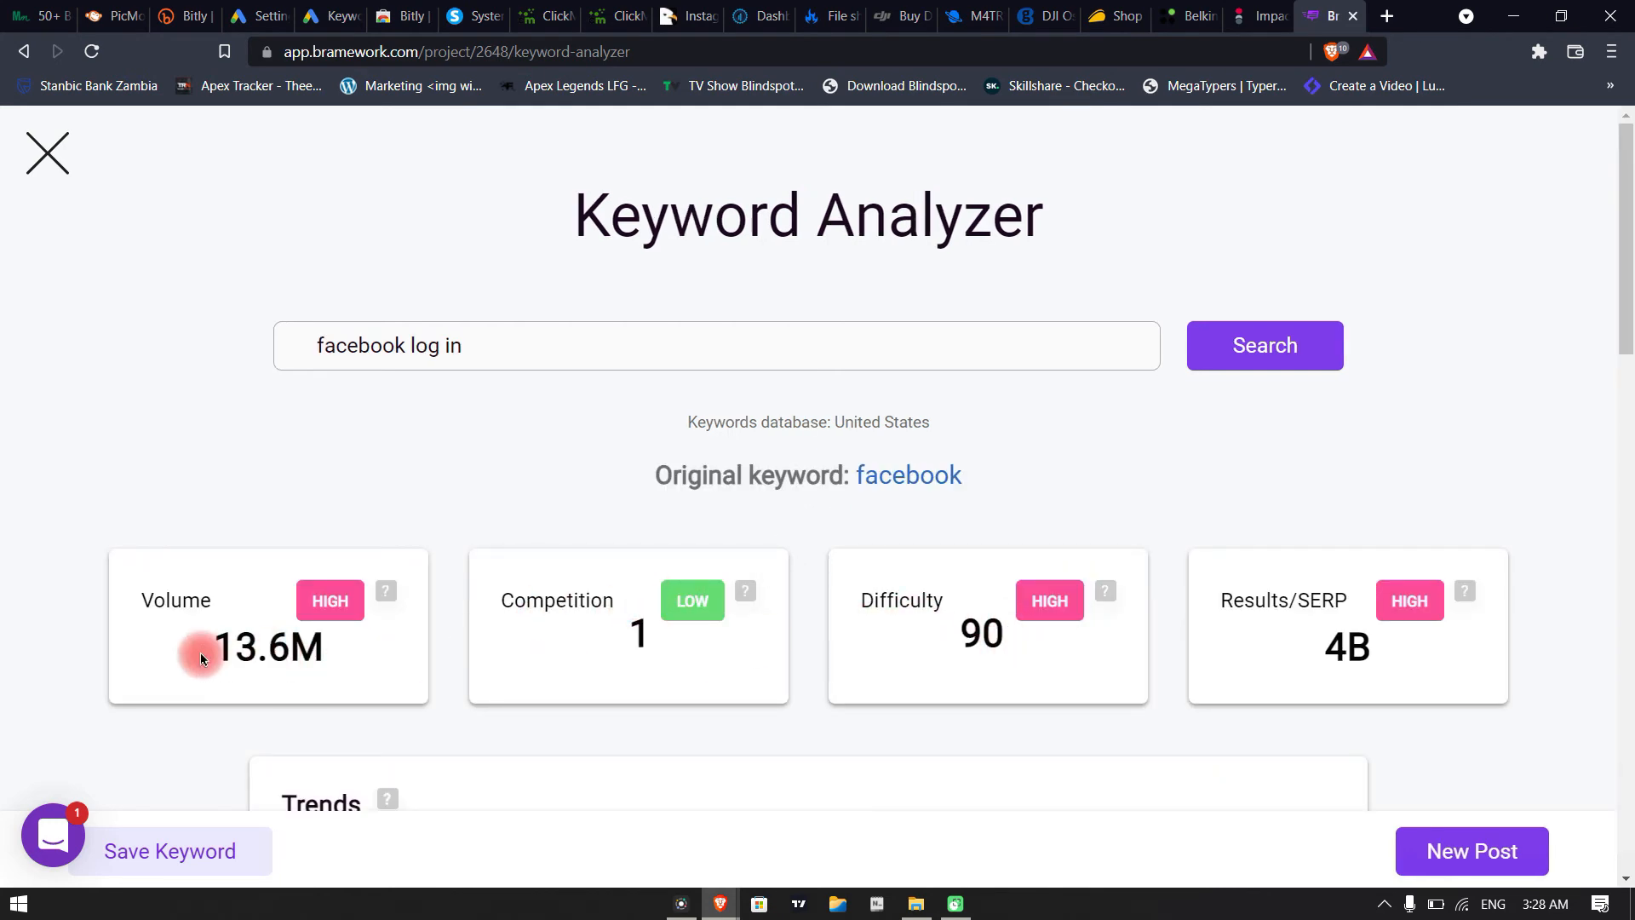
Examine the trends, top questions people ask and top 10 ranking posts for "facebook log in"
scroll(346, 612, down, 3)
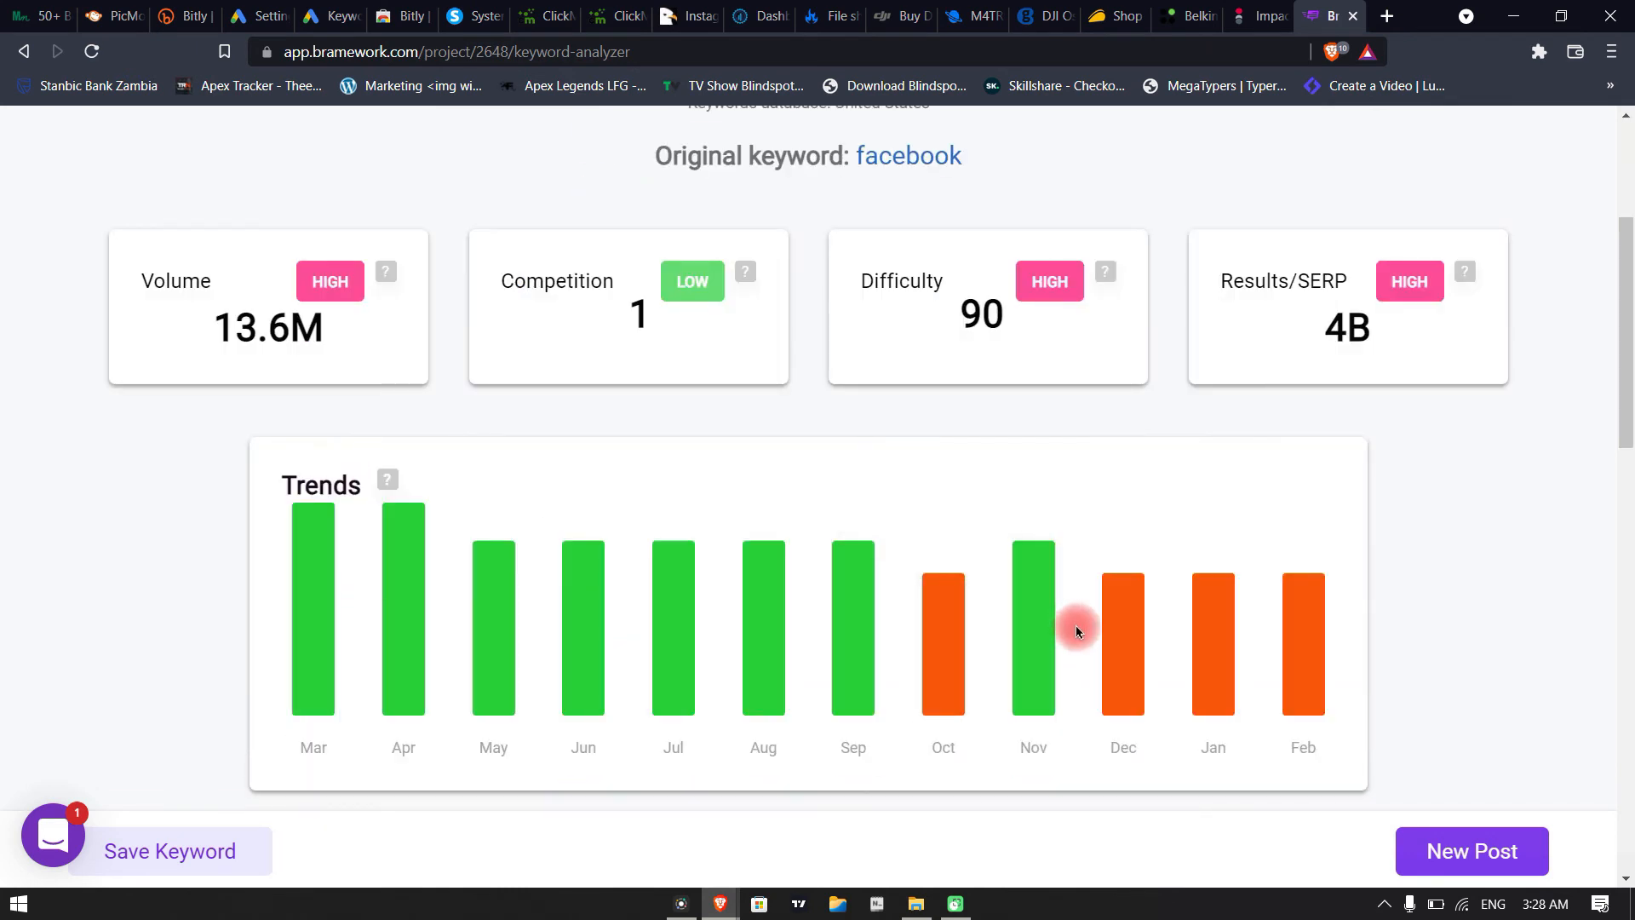
scroll(438, 628, down, 10)
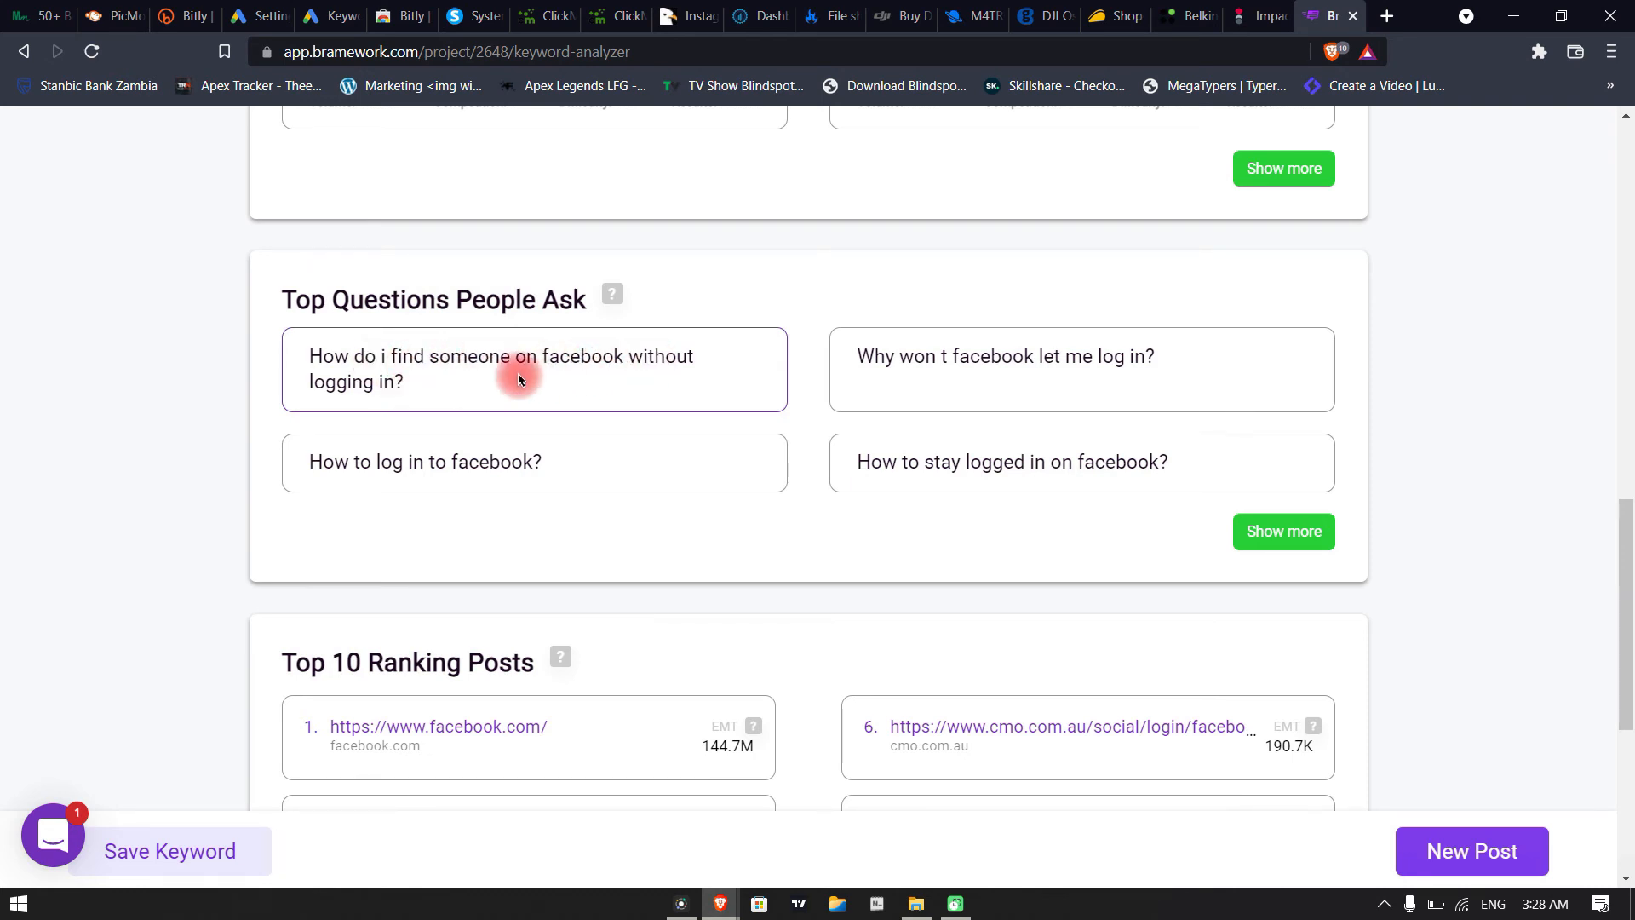
drag(307, 354, 426, 387)
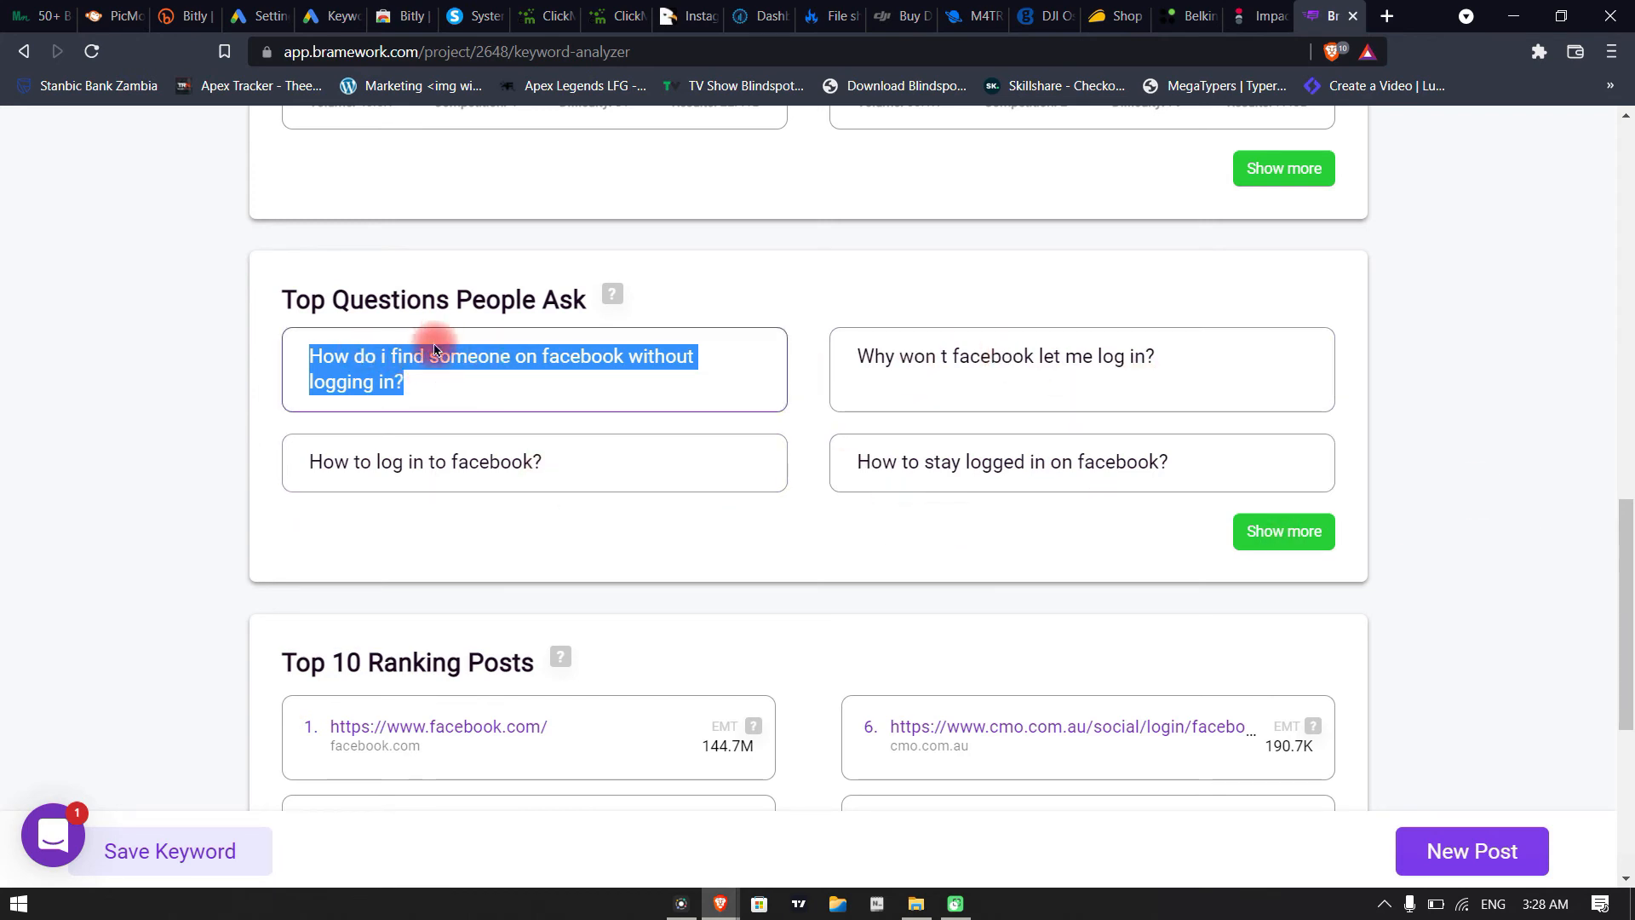
scroll(323, 468, down, 1)
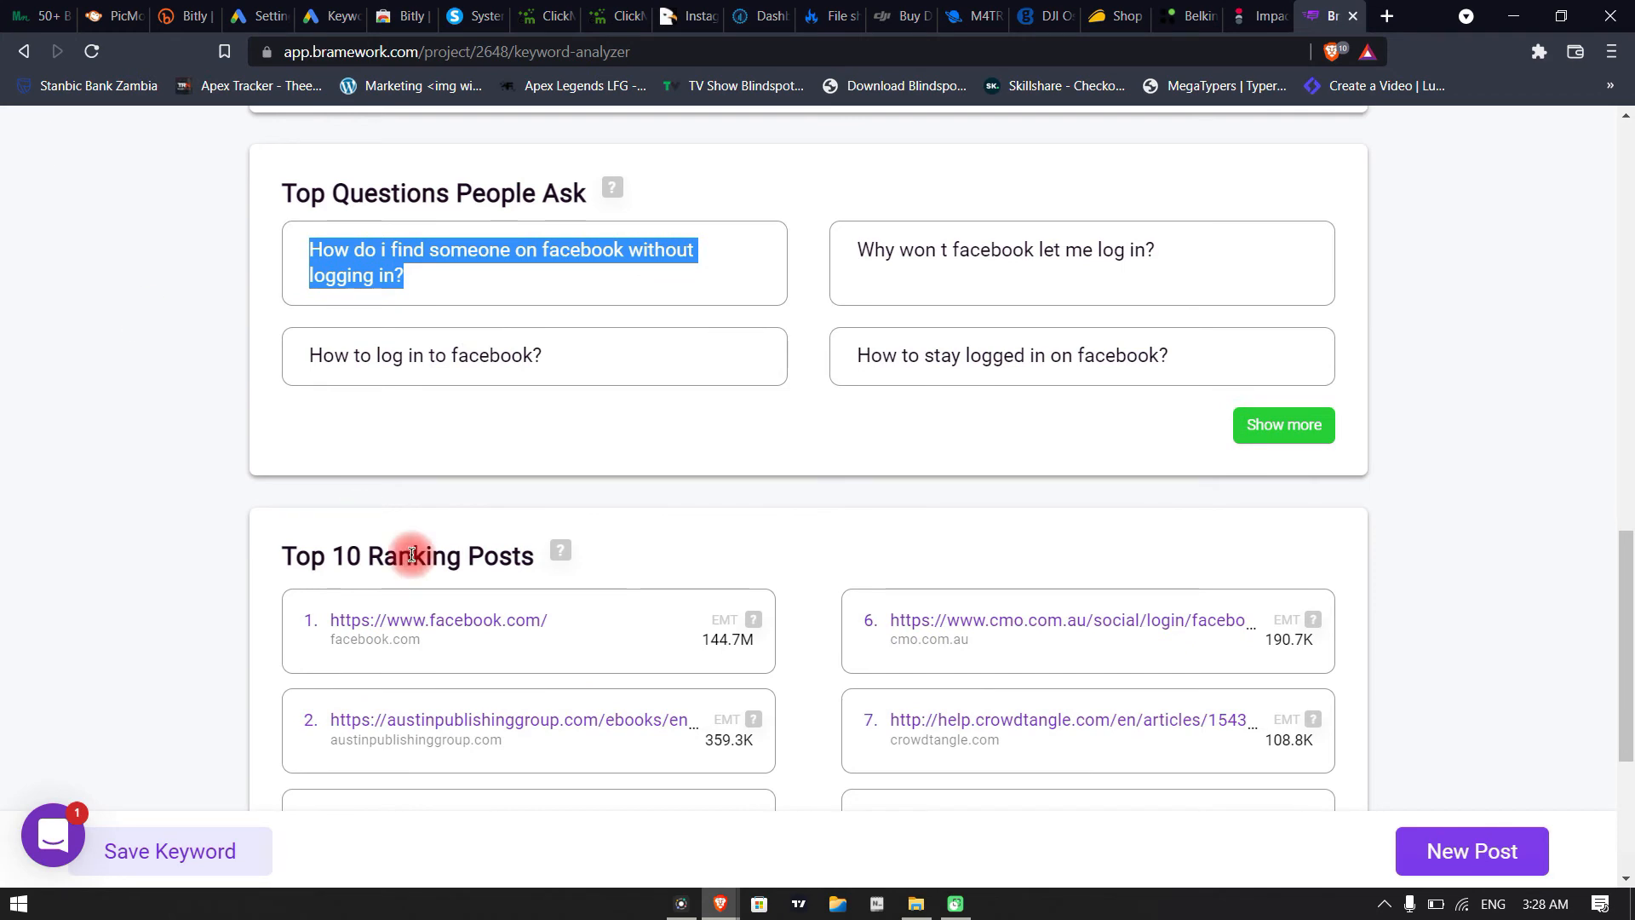
scroll(361, 519, down, 2)
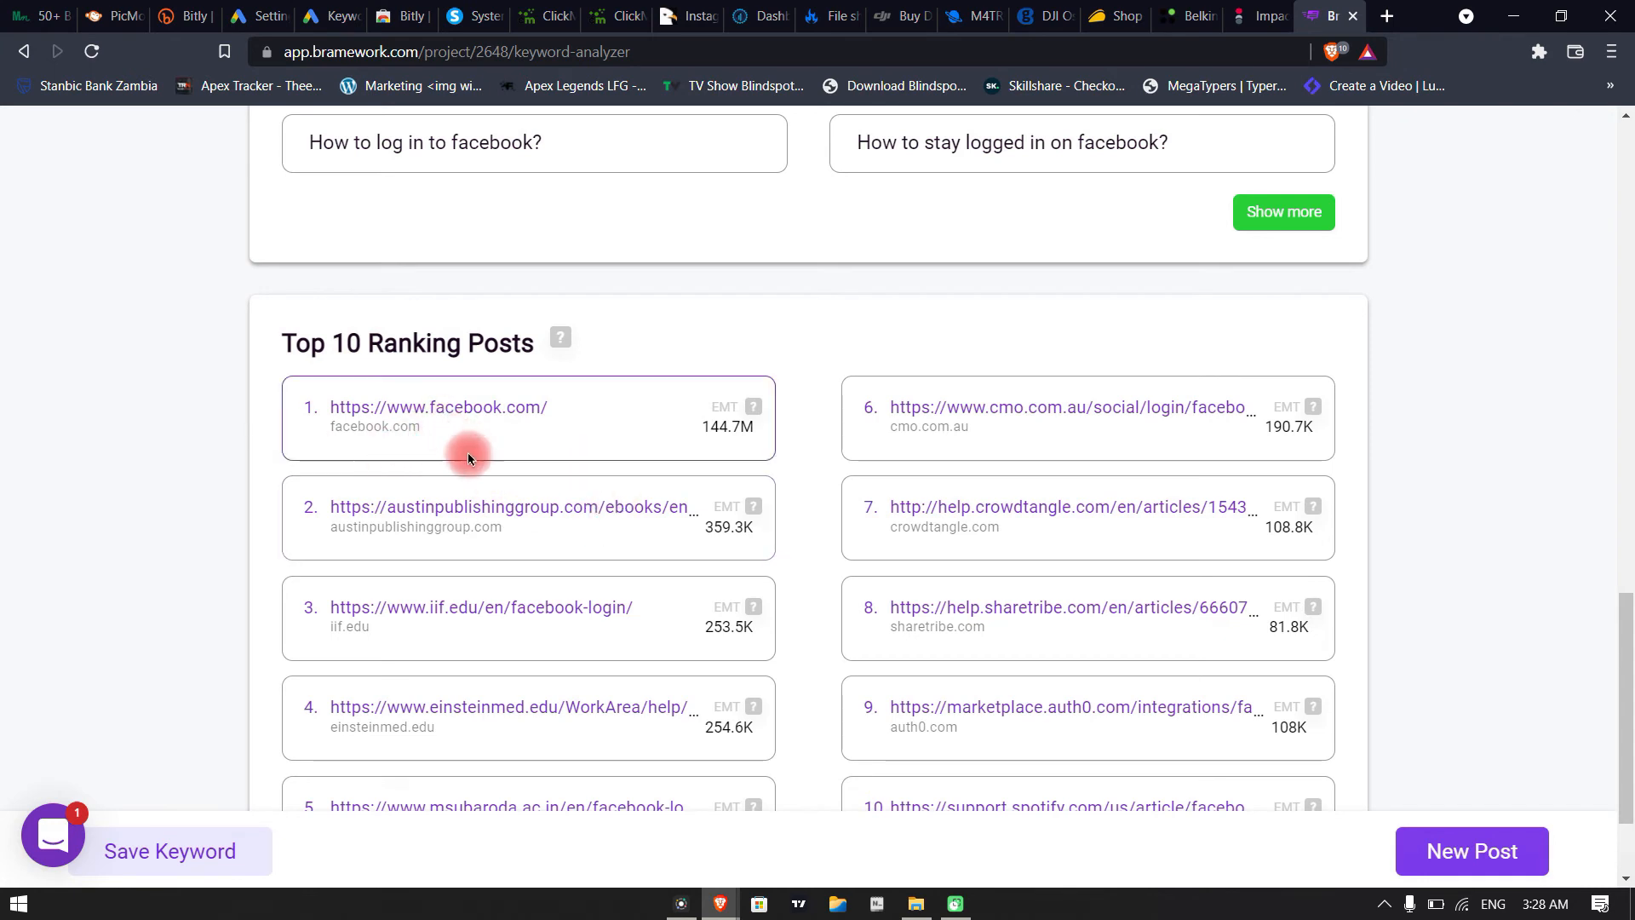
scroll(570, 588, down, 1)
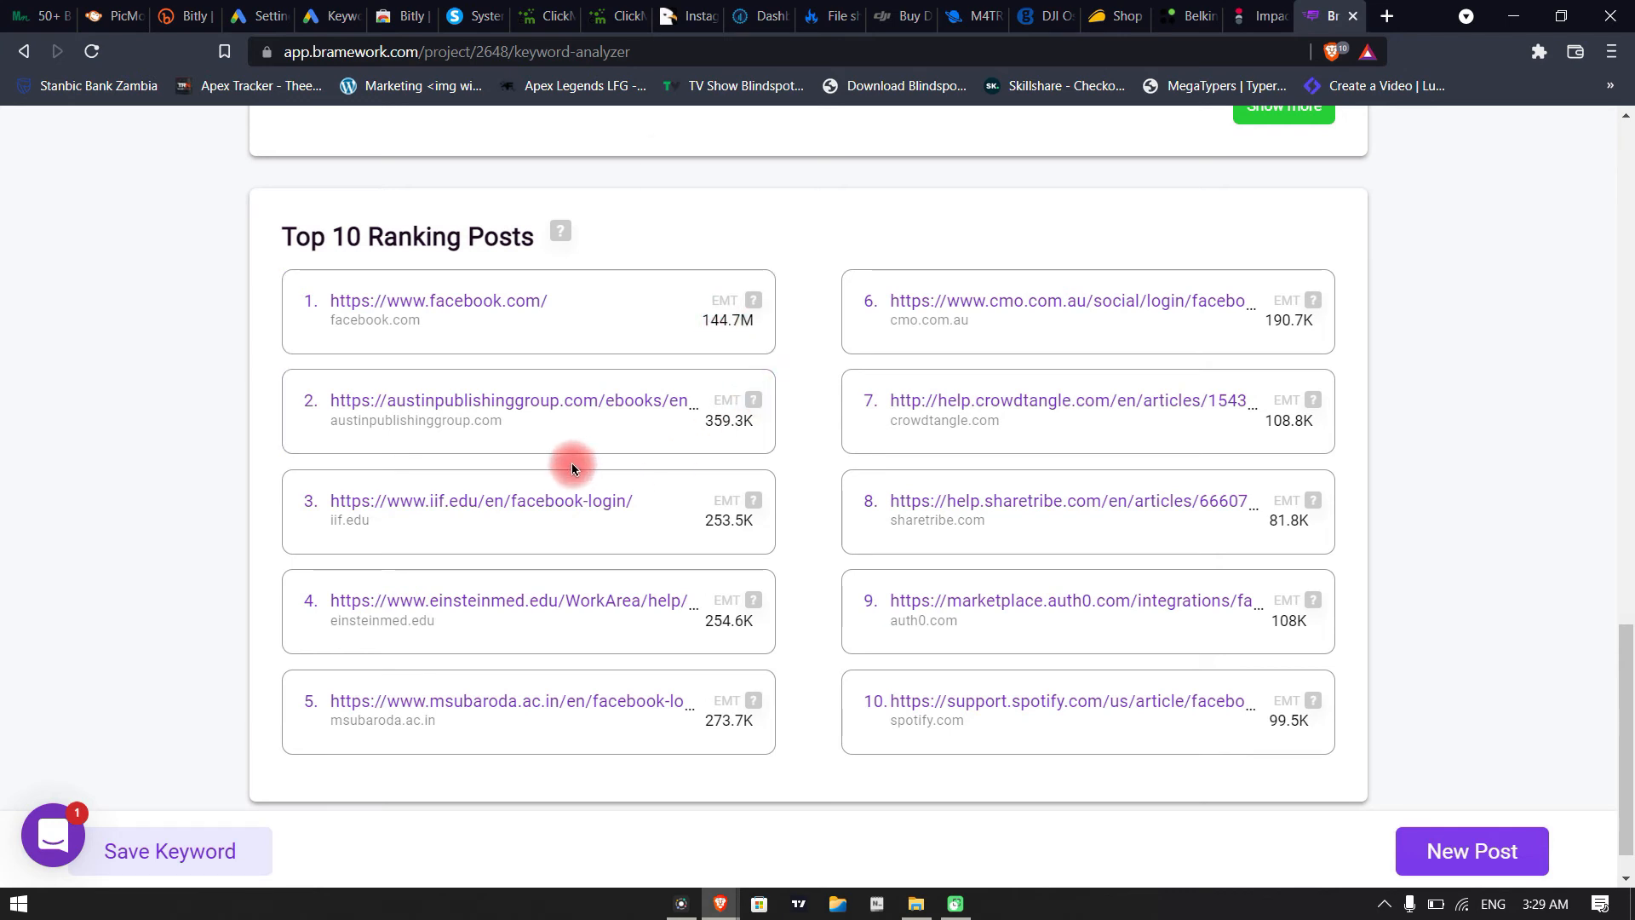
scroll(748, 391, down, 1)
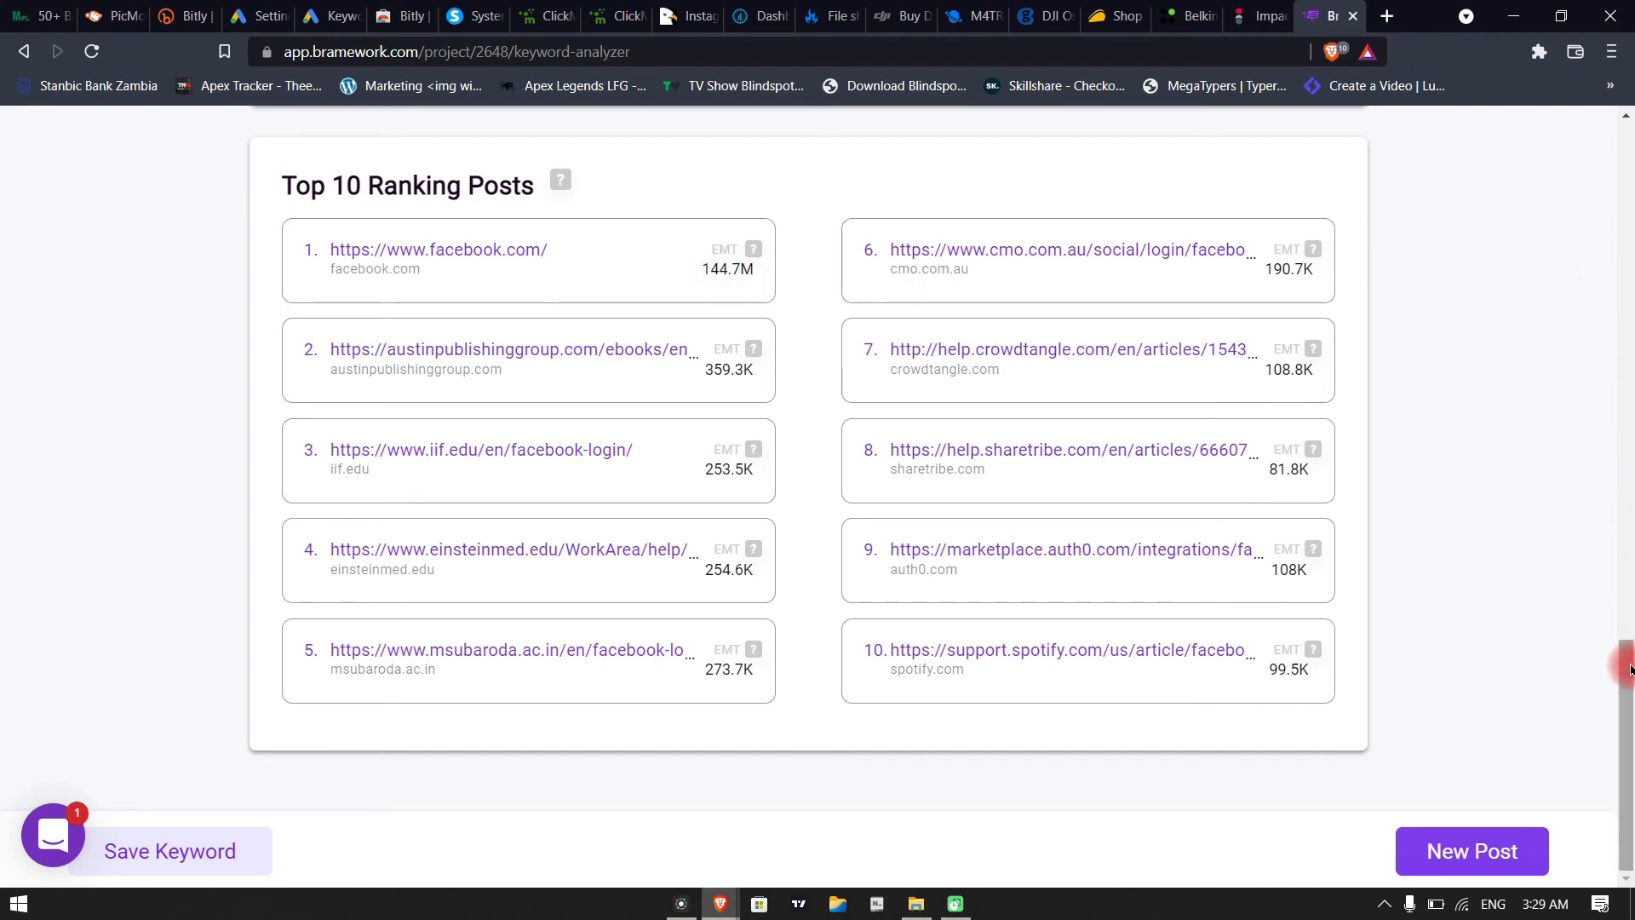
Go back over the "facebook log in" metrics and close the Keyword Analyzer to return to Research Keywords
drag(1628, 669, 1593, 224)
scroll(818, 631, down, 5)
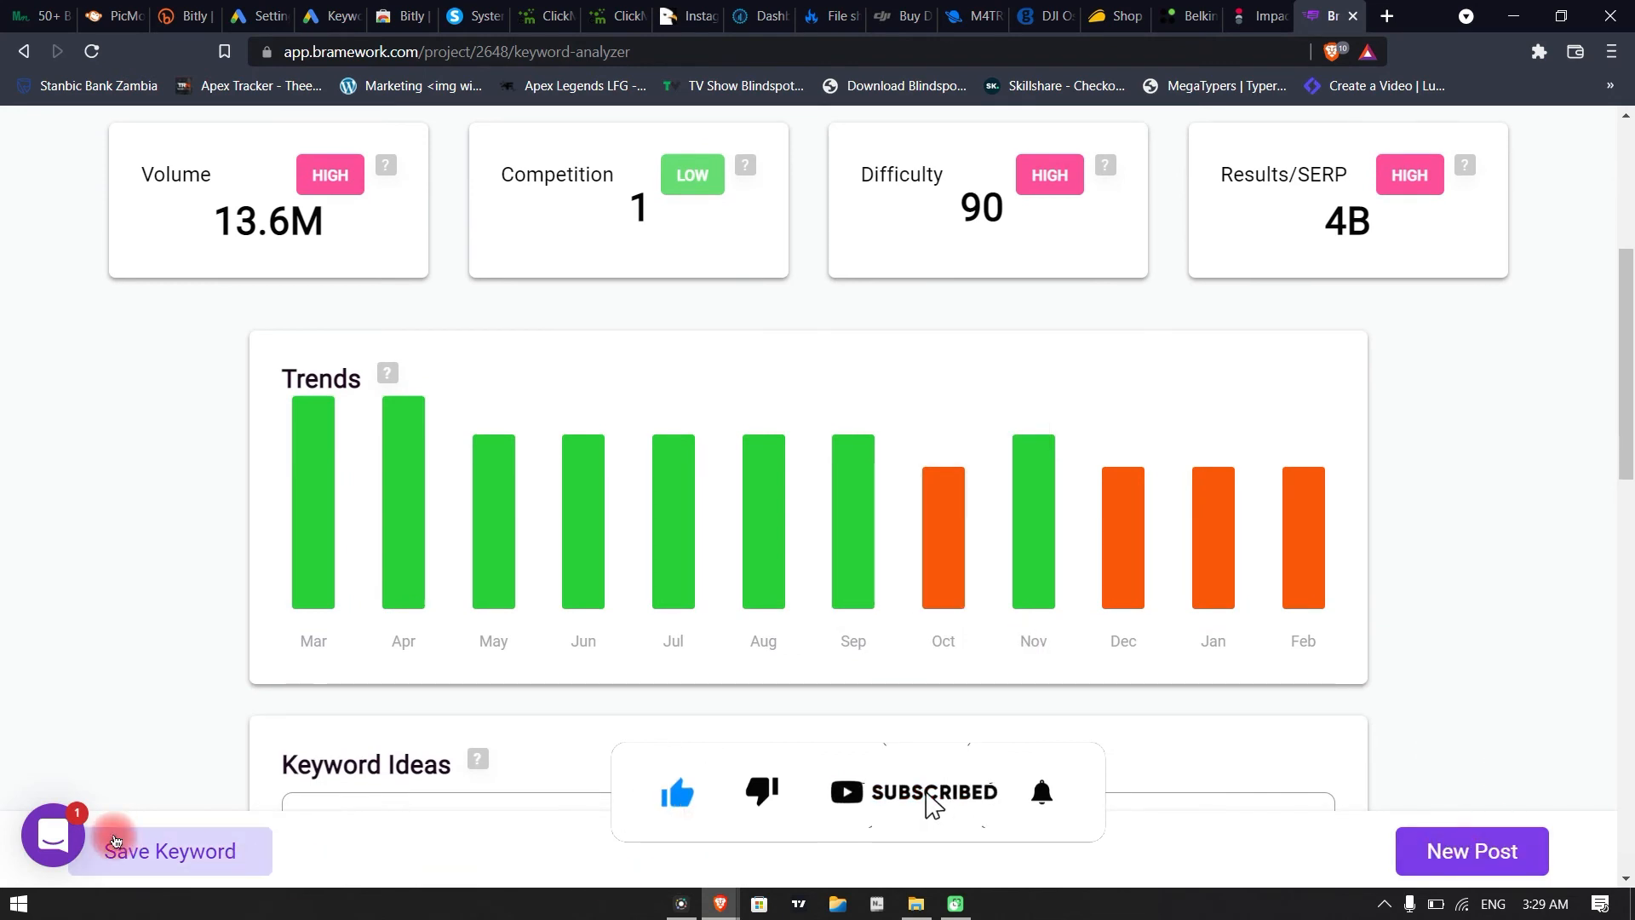
scroll(449, 467, up, 5)
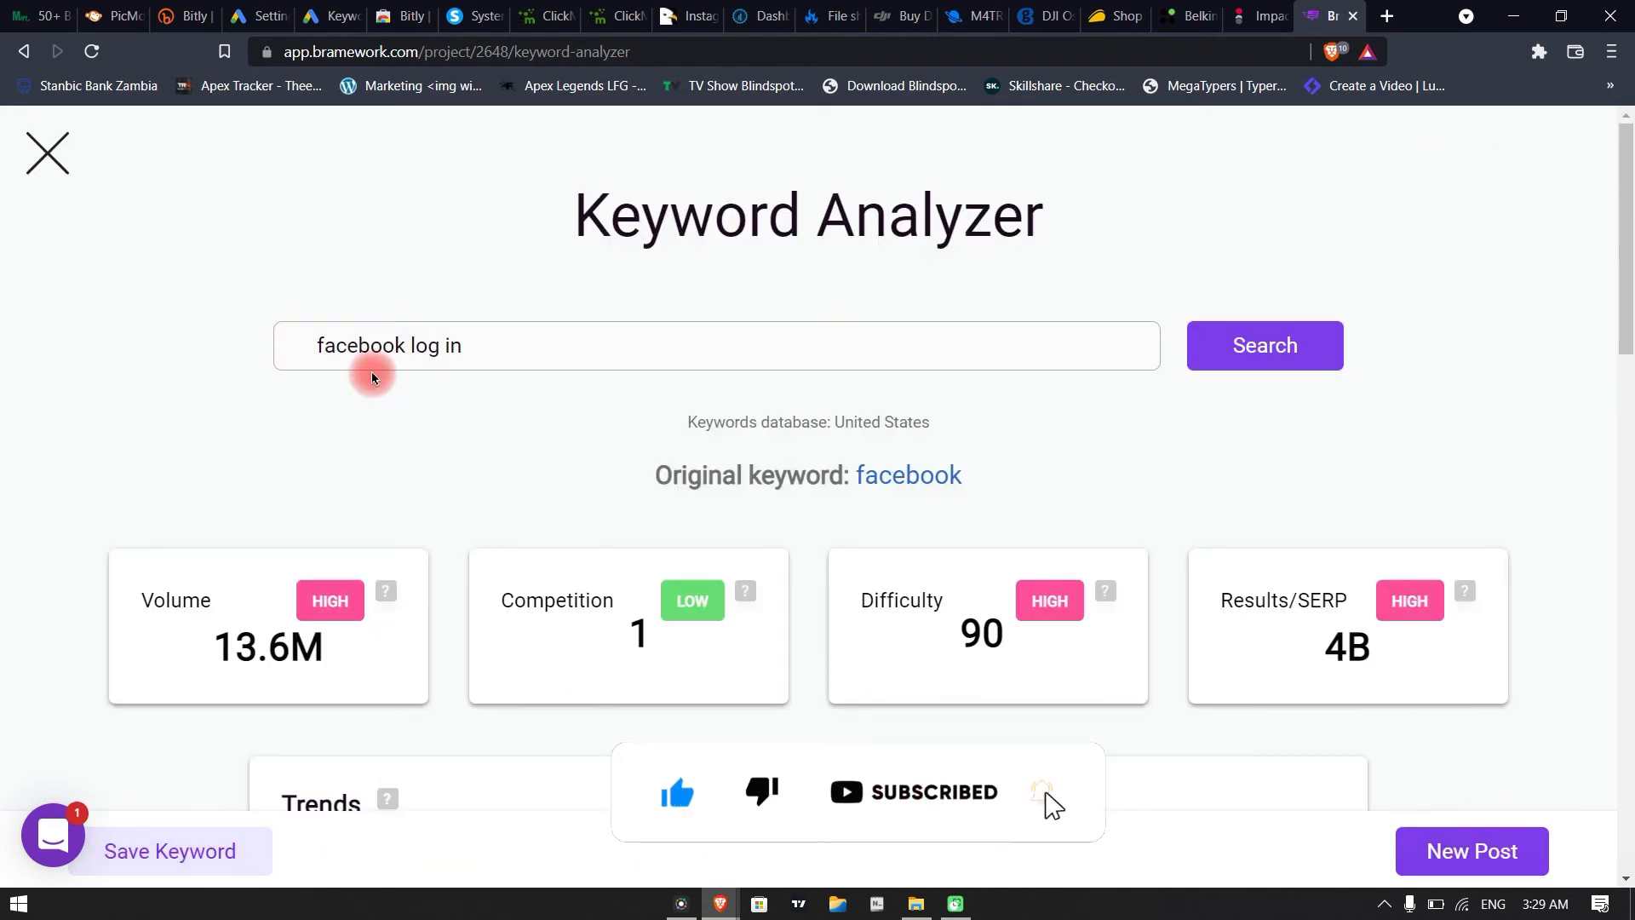
click(68, 149)
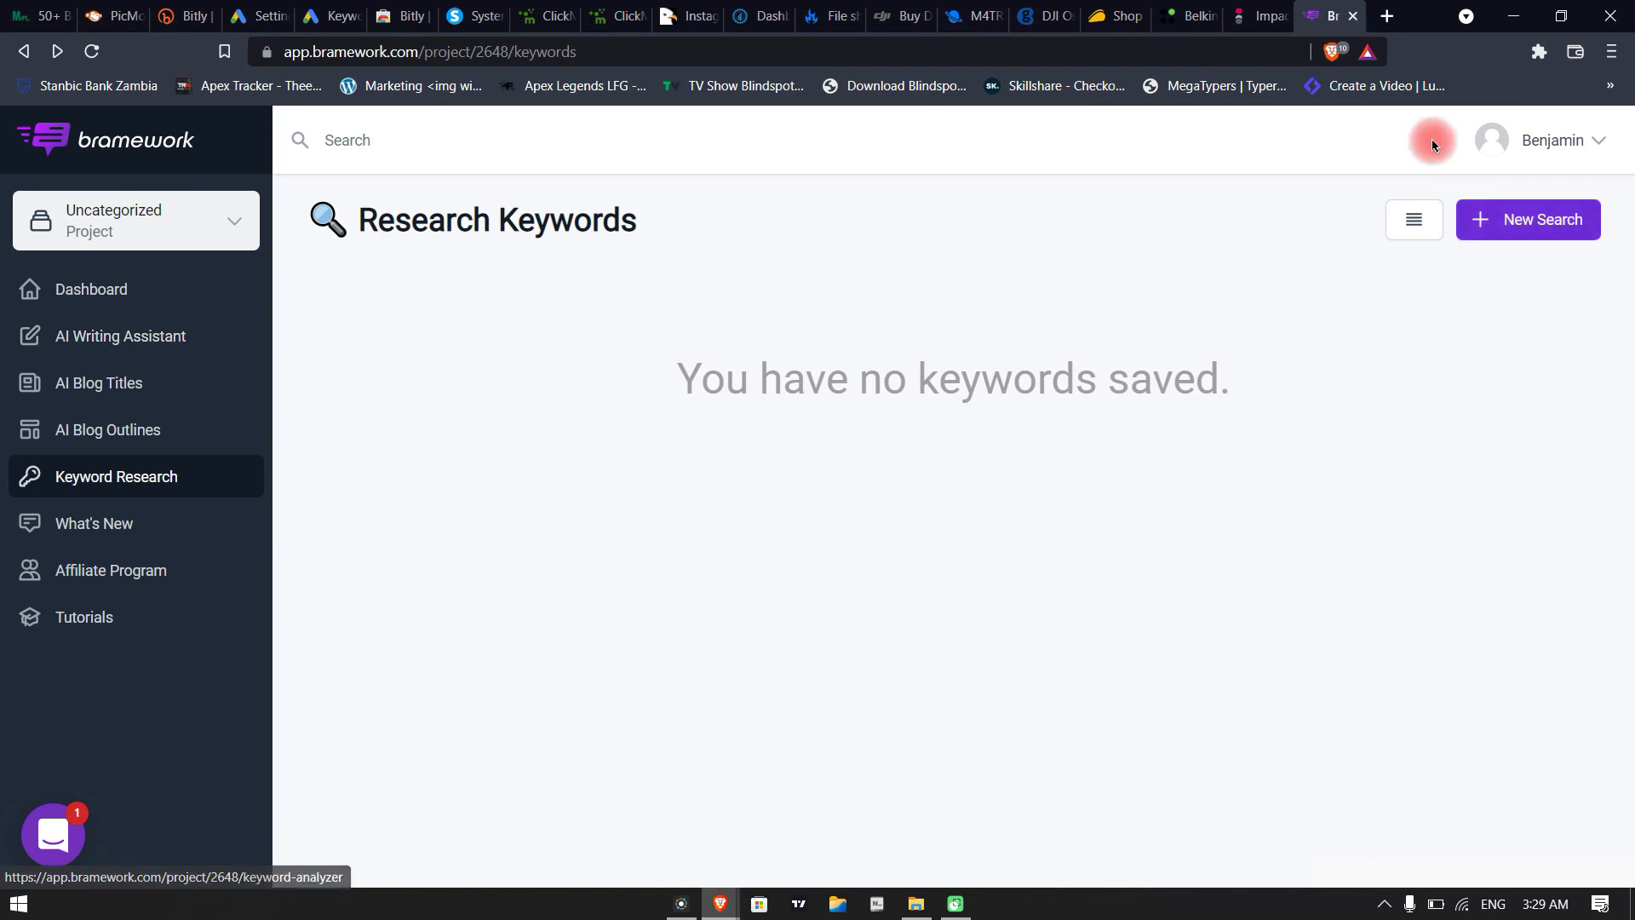
Open bengrinds.com in a new browser tab and bring its blog post listing into view
click(1388, 14)
text(blo)
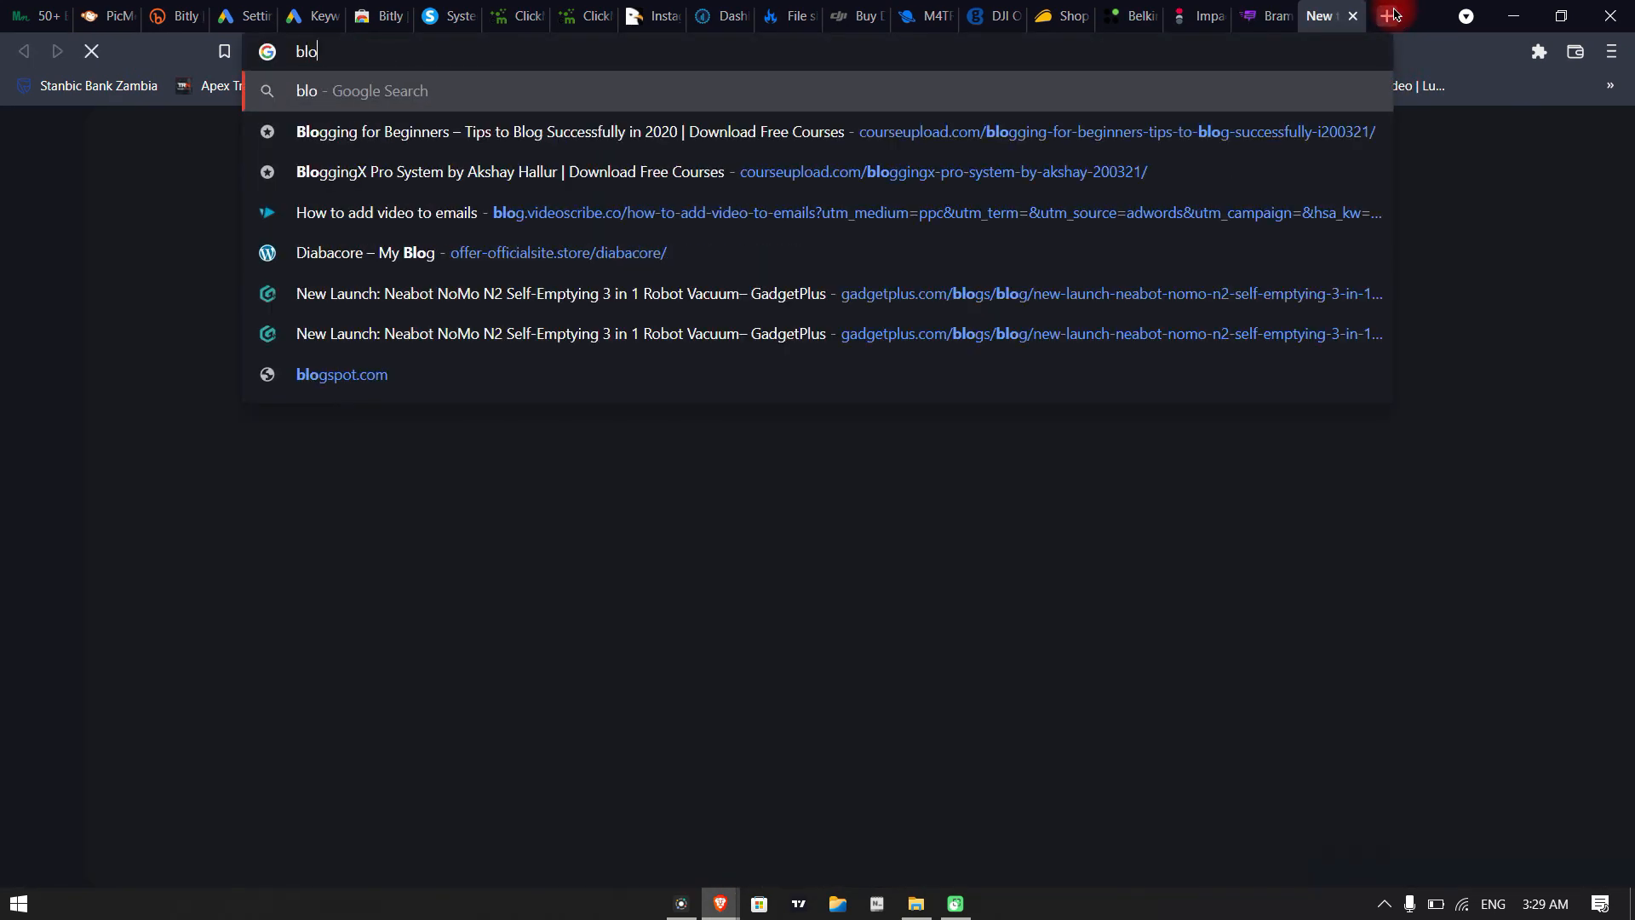
key(BackSpace)
key(BackSpace)
text(engrinds.com)
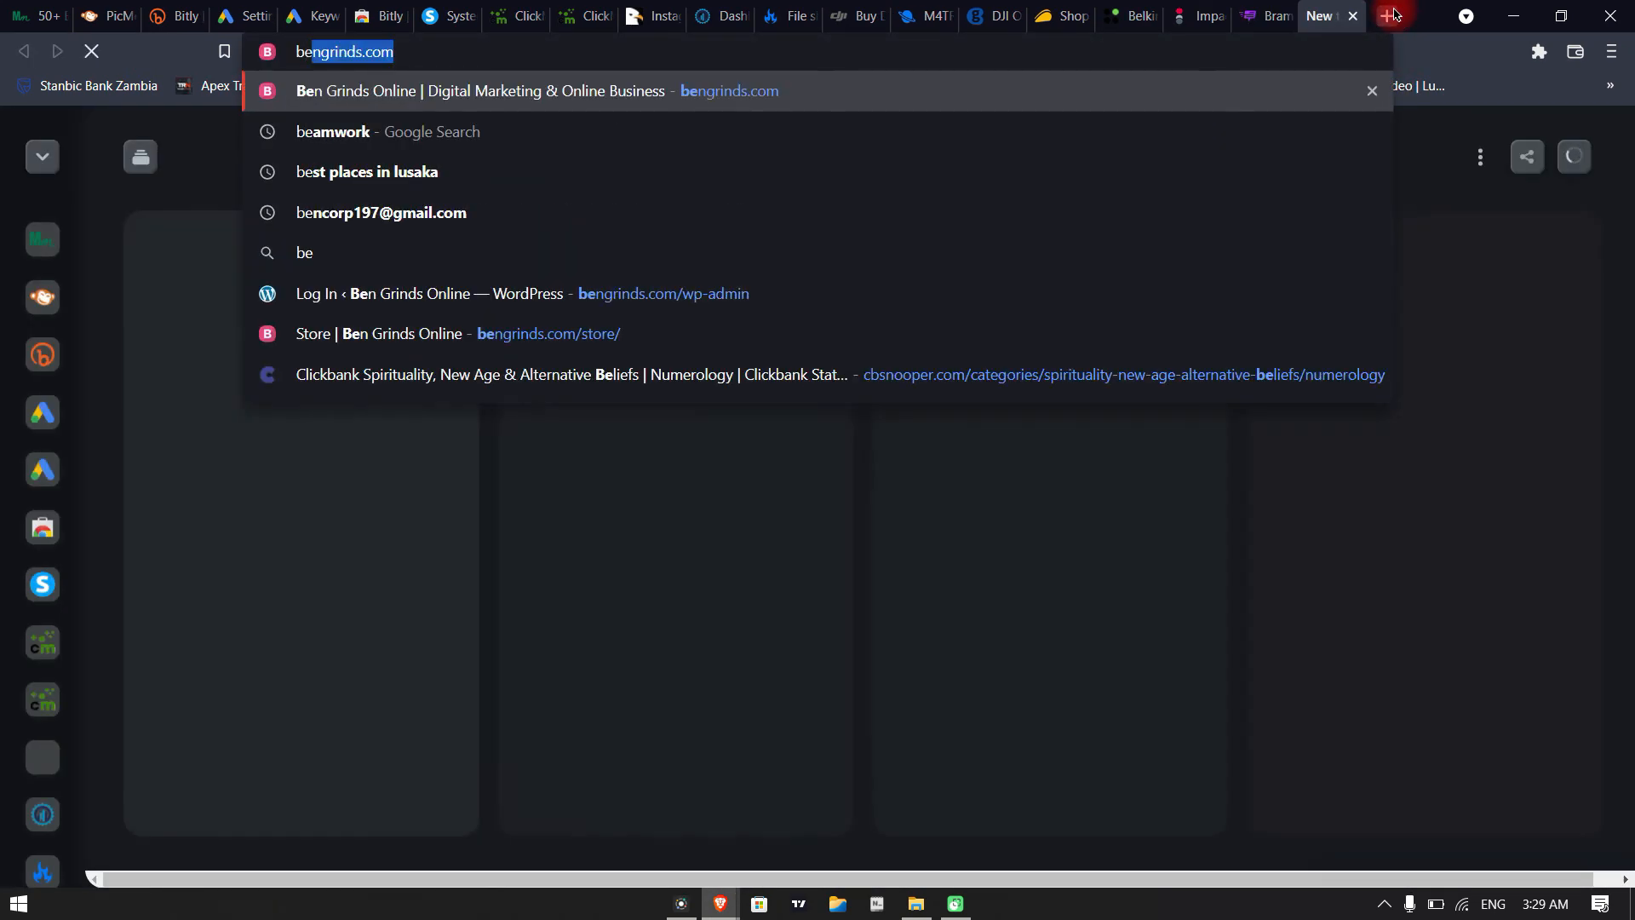
key(Return)
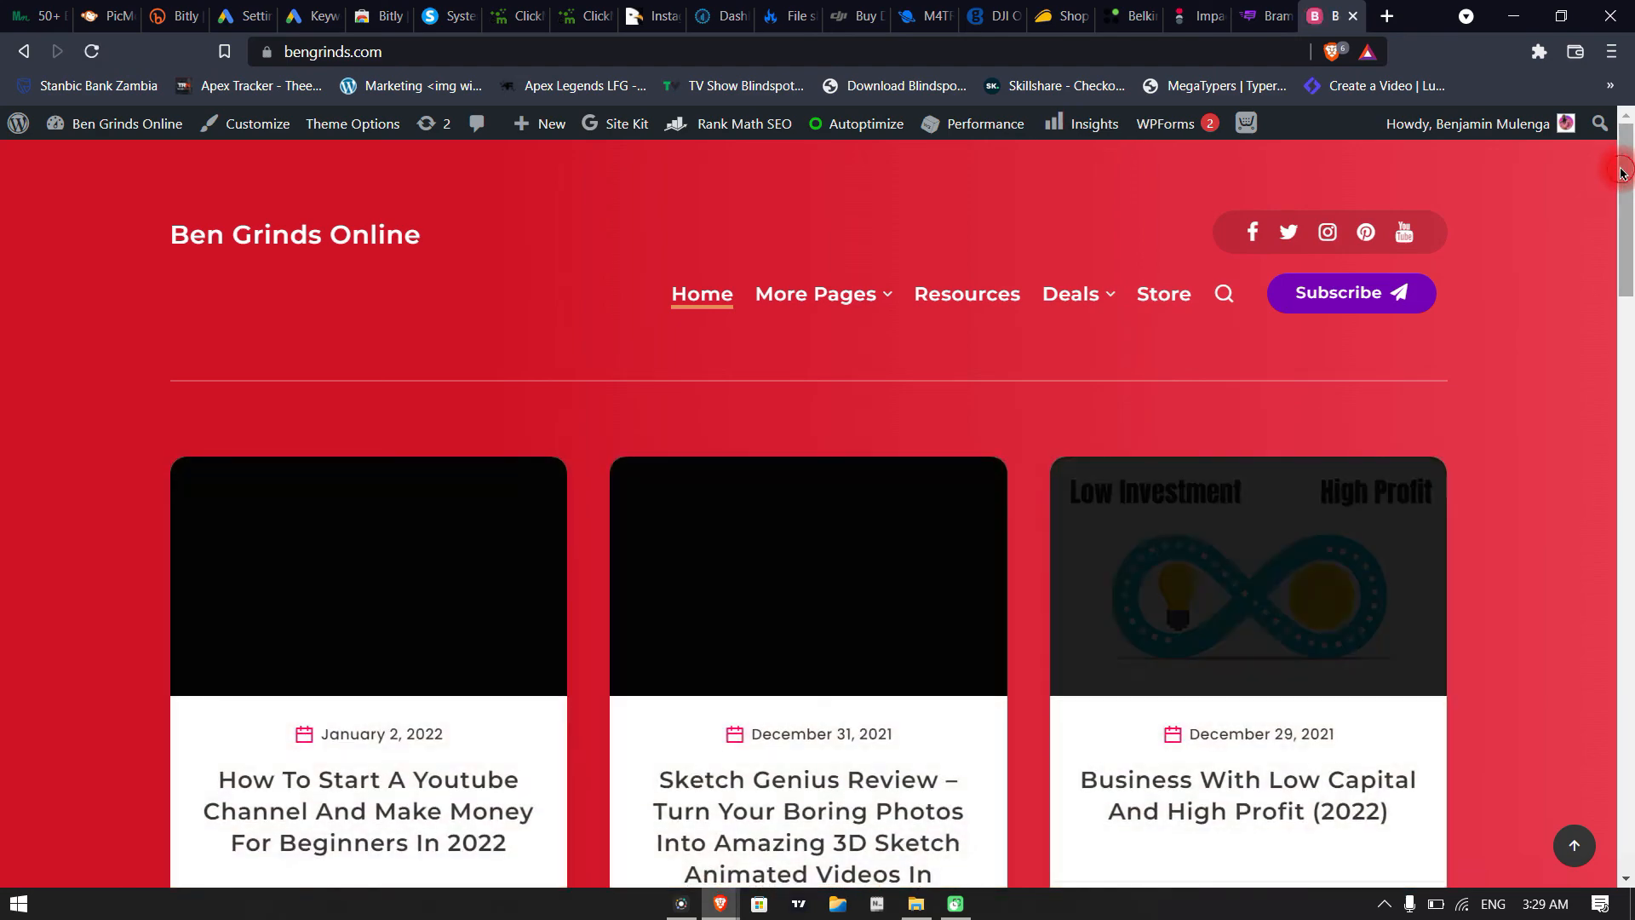
mouse_move(1624, 170)
mouse_down()
mouse_move(1632, 514)
mouse_move(1625, 187)
mouse_up()
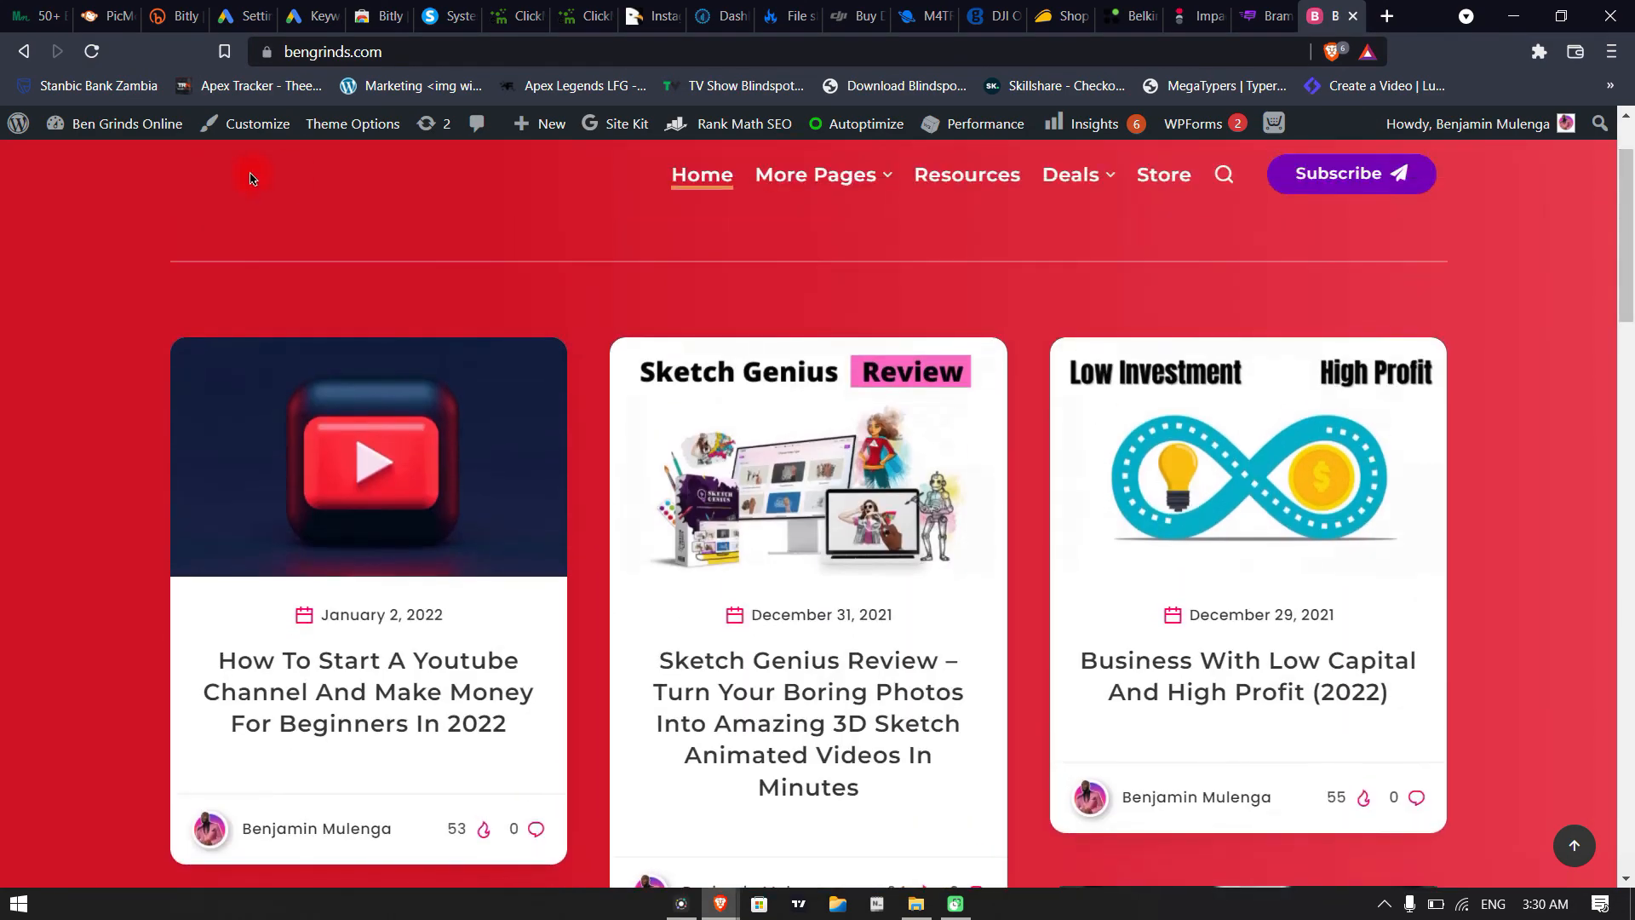
mouse_move(12, 126)
Switch to the open CodeCanyon page and open the WP Themes category
click(634, 16)
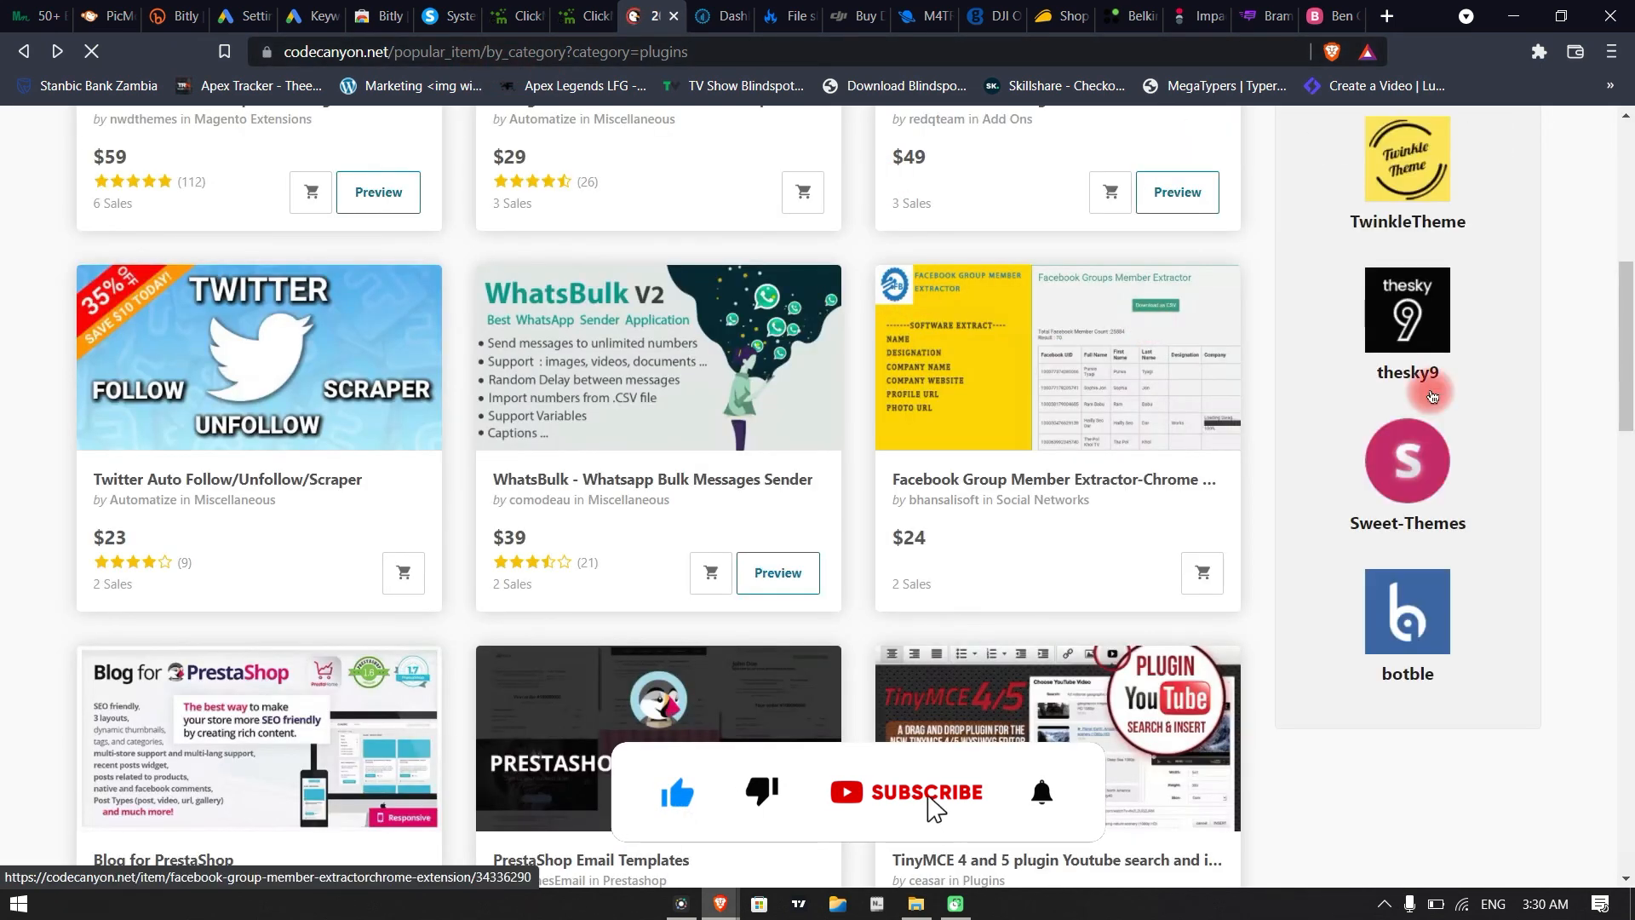
drag(1631, 322, 1631, 224)
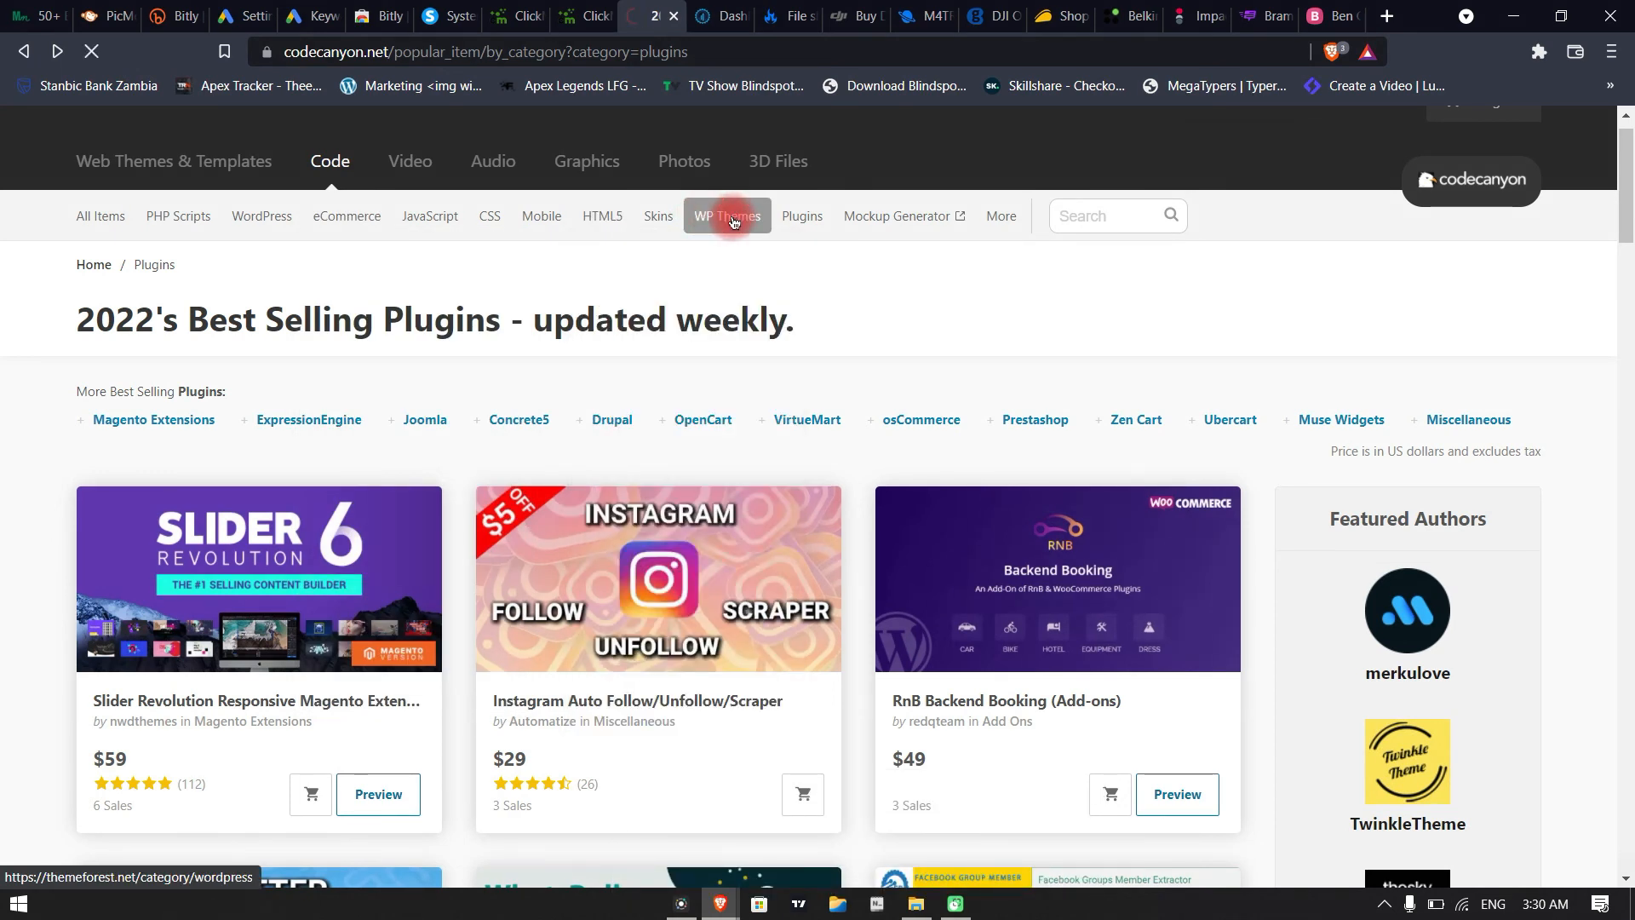
click(731, 221)
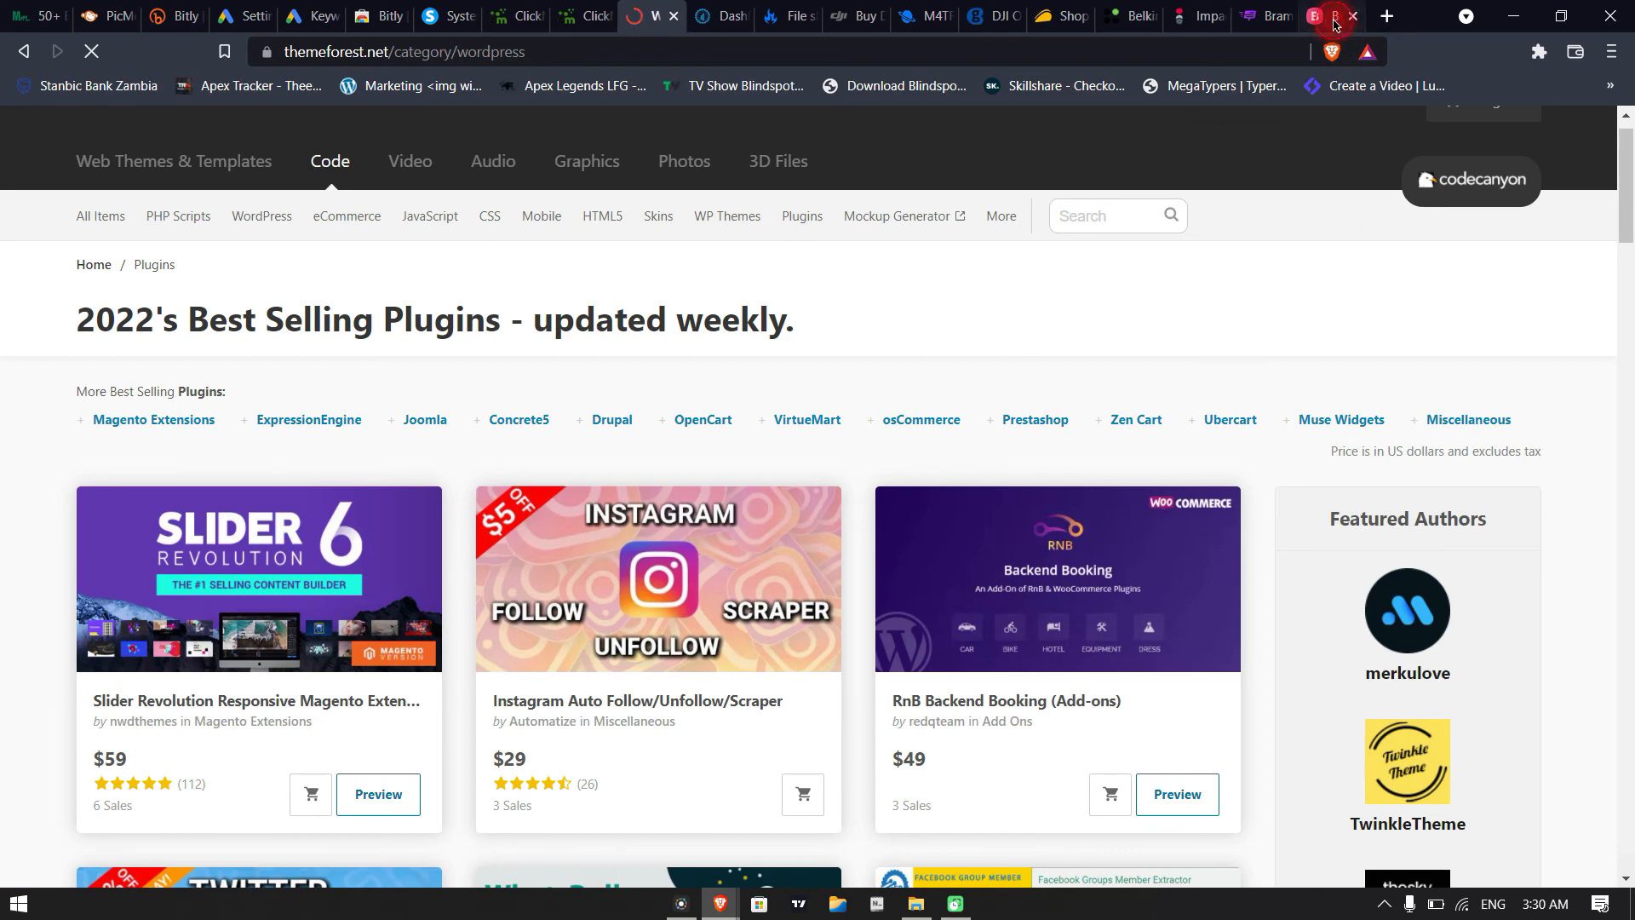
Browse the posts on bengrinds.com, check the ThemeForest WordPress themes page in between, and return to Bramework
click(1334, 20)
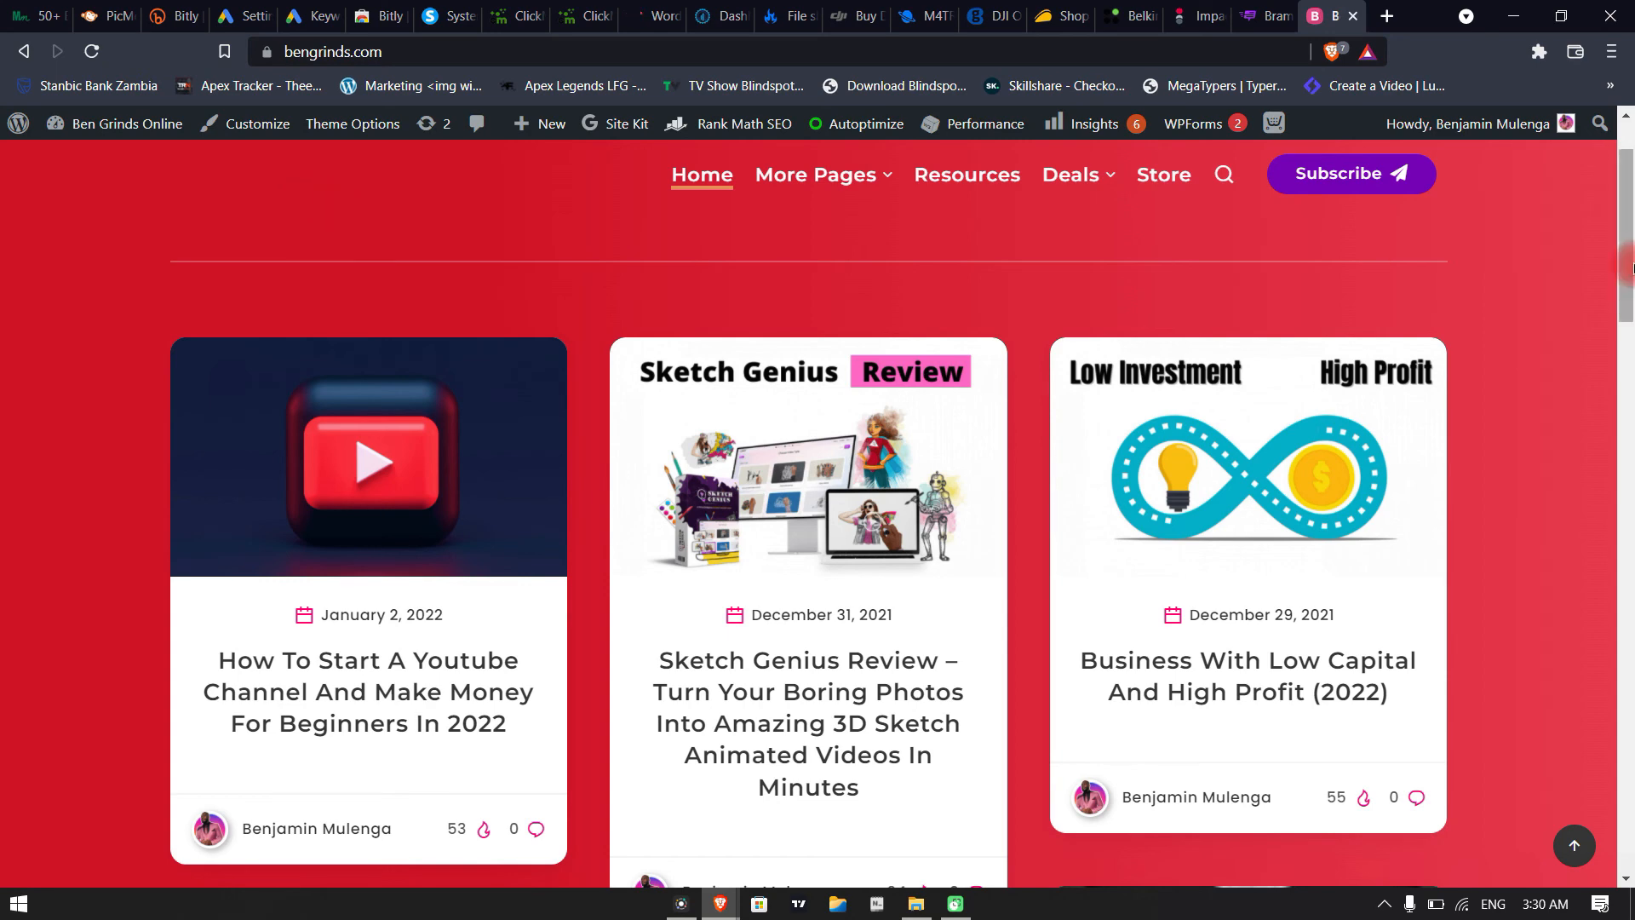
scroll(1633, 209, down, 10)
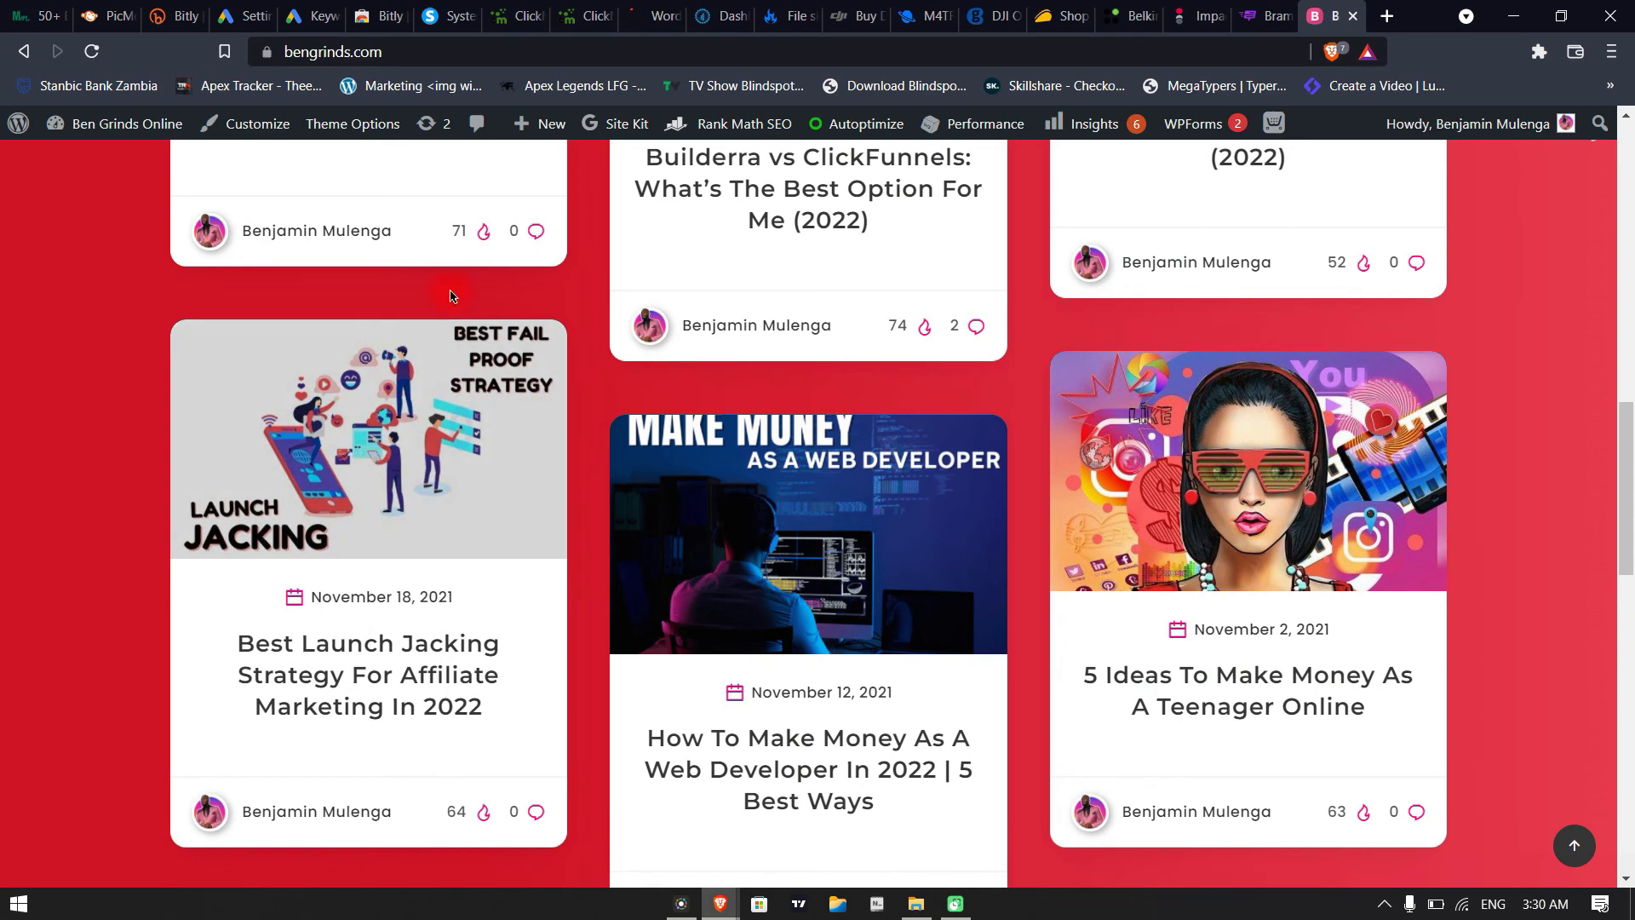
click(648, 16)
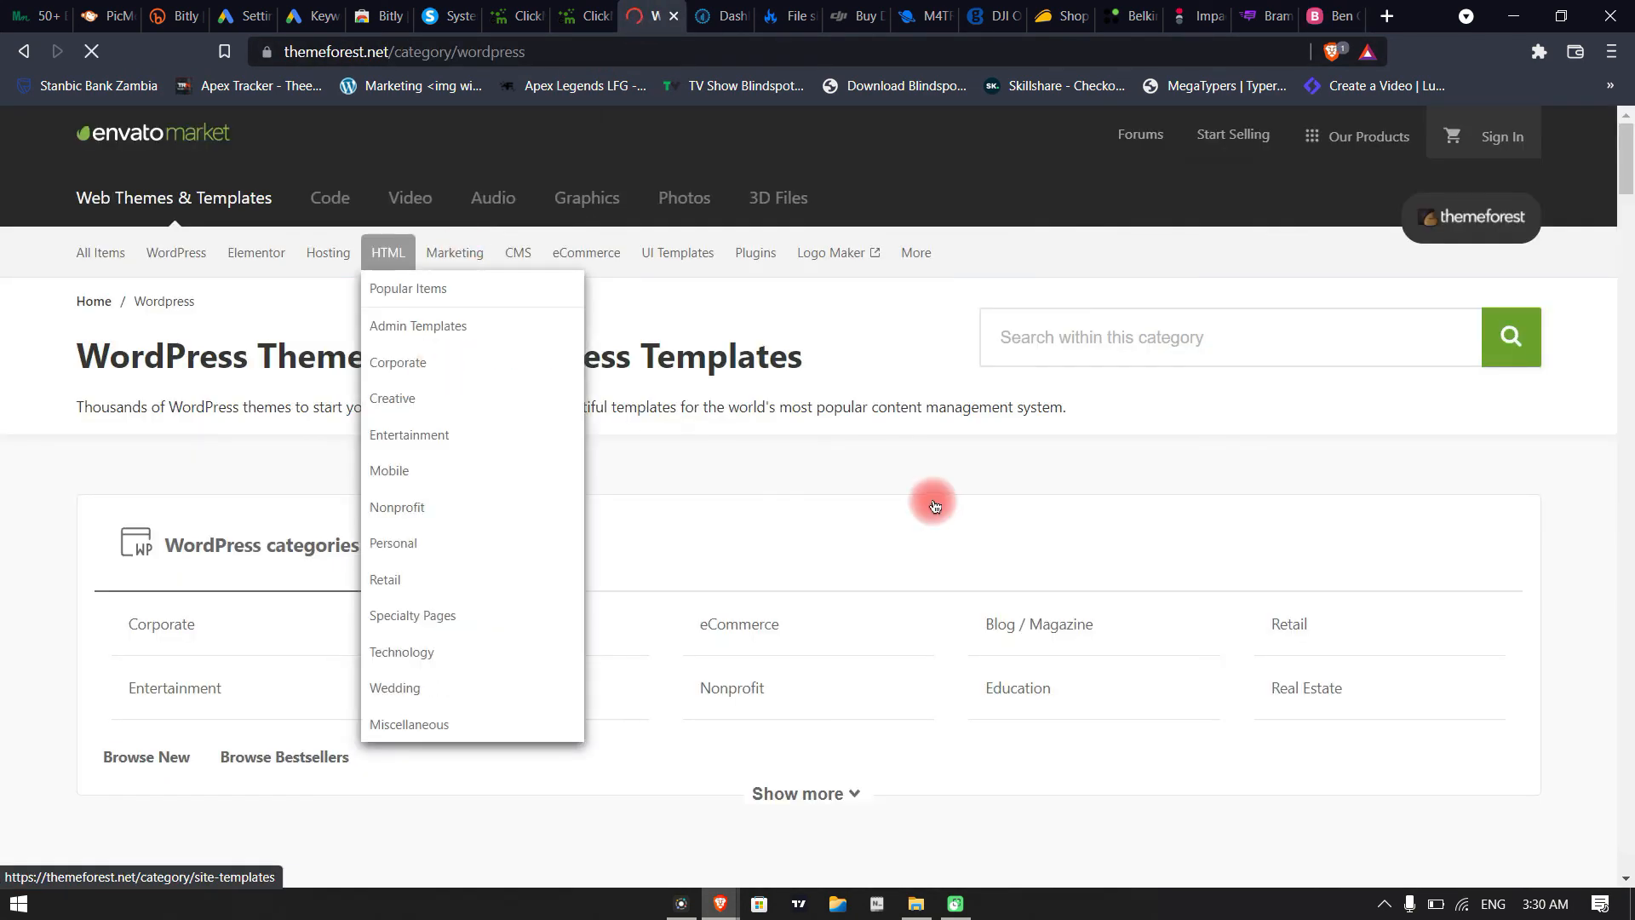
click(1330, 15)
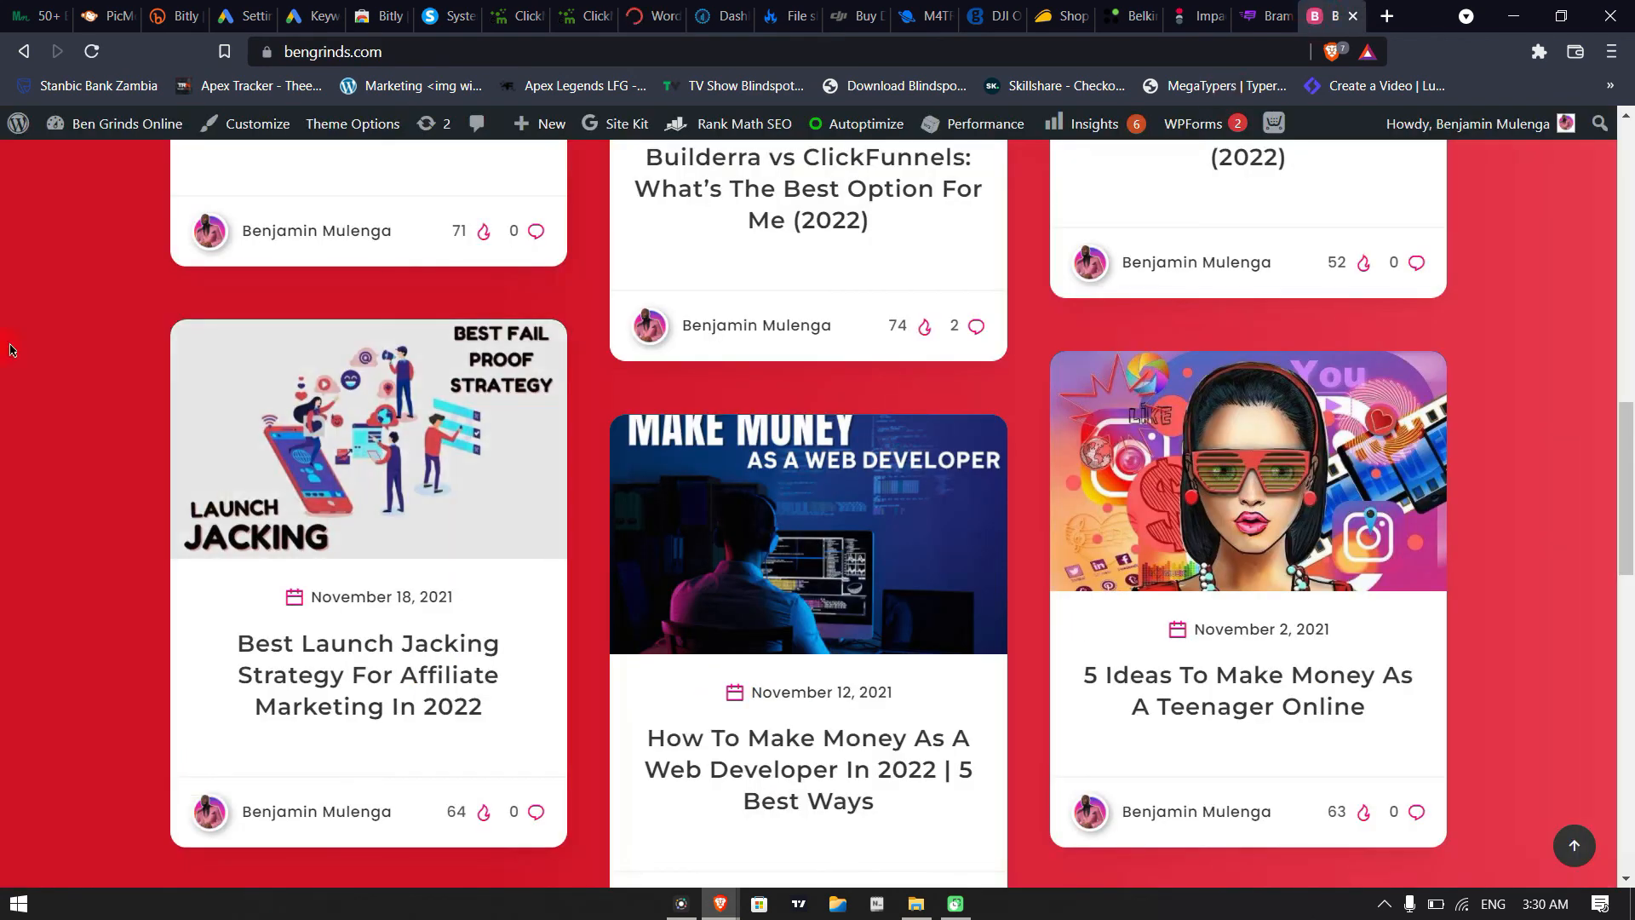
drag(1626, 534, 1629, 747)
scroll(1576, 668, up, 1)
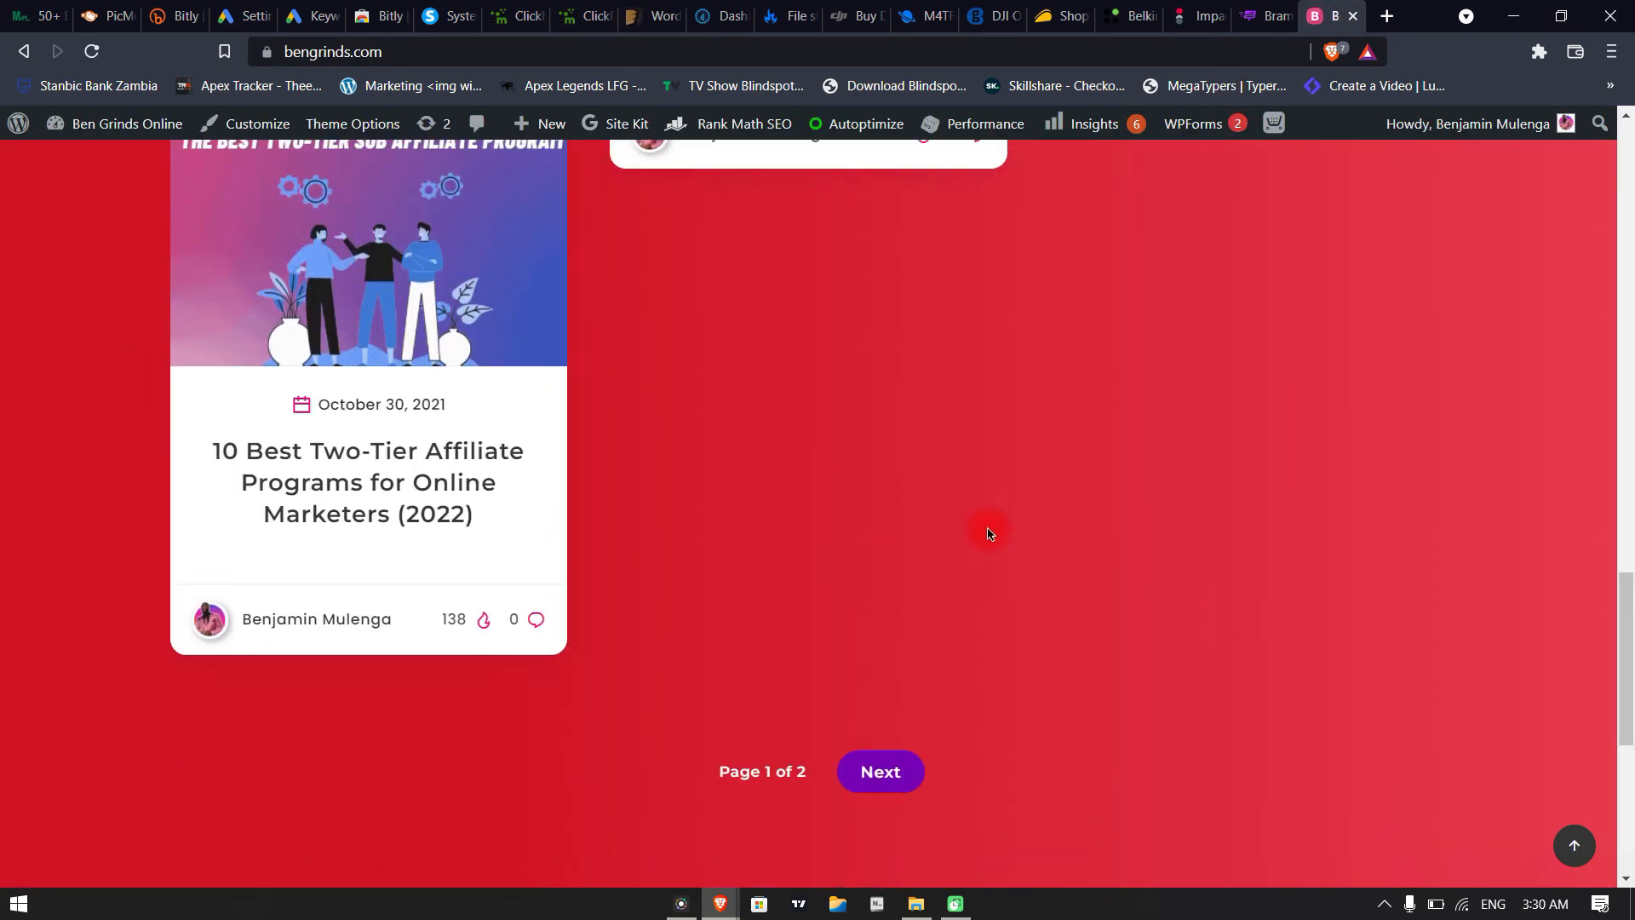
scroll(985, 533, up, 9)
scroll(1384, 588, up, 10)
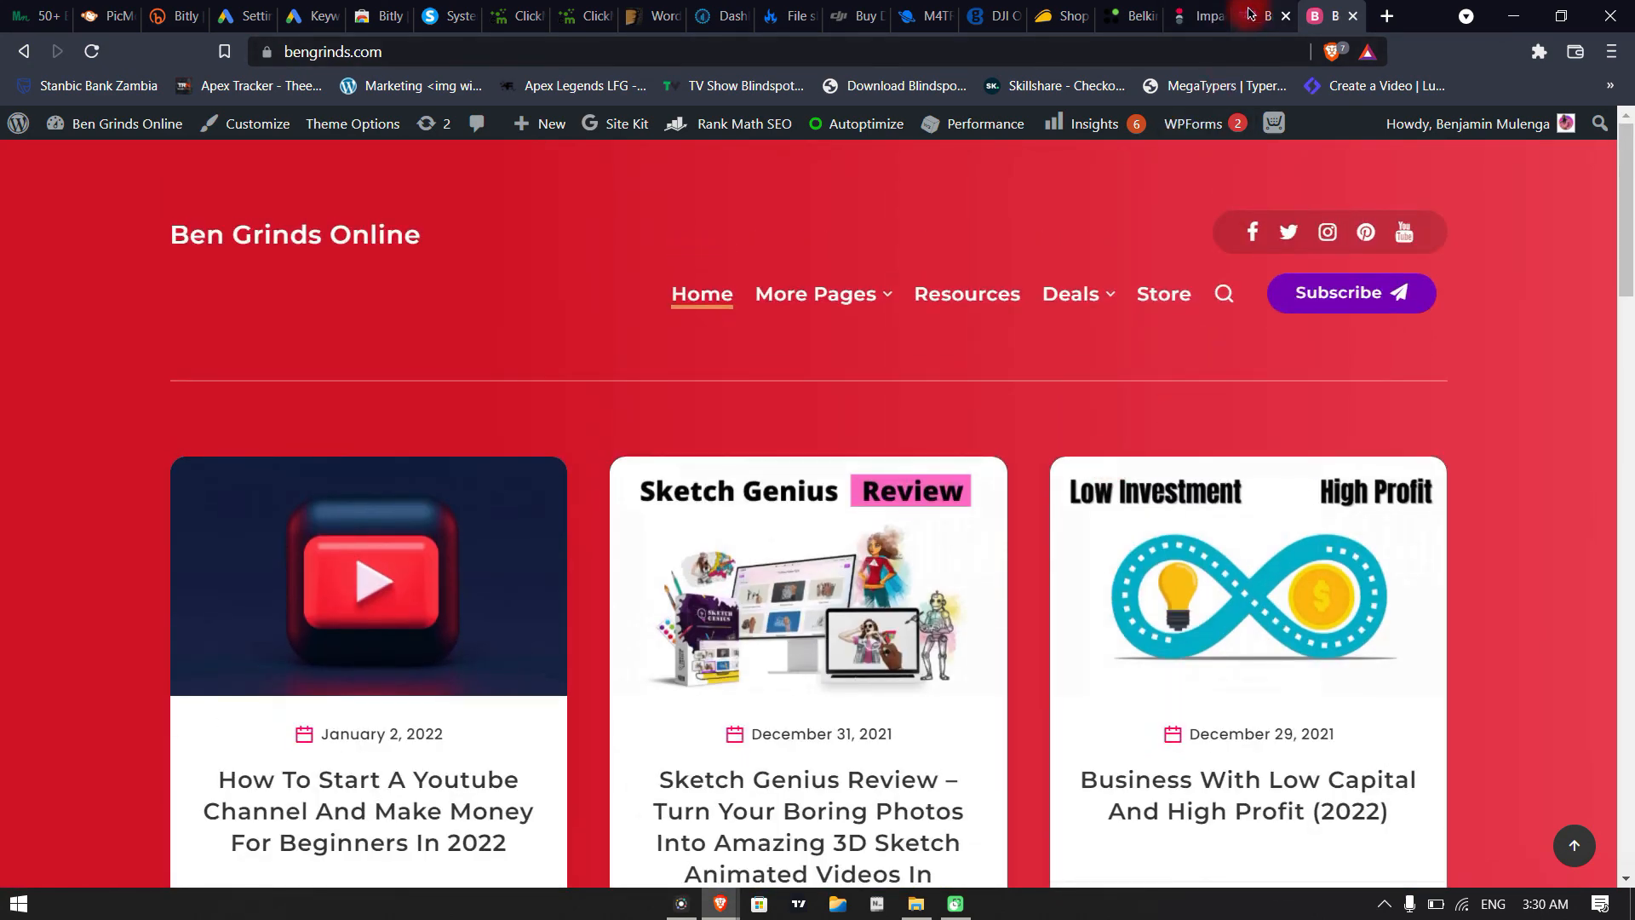
click(1249, 13)
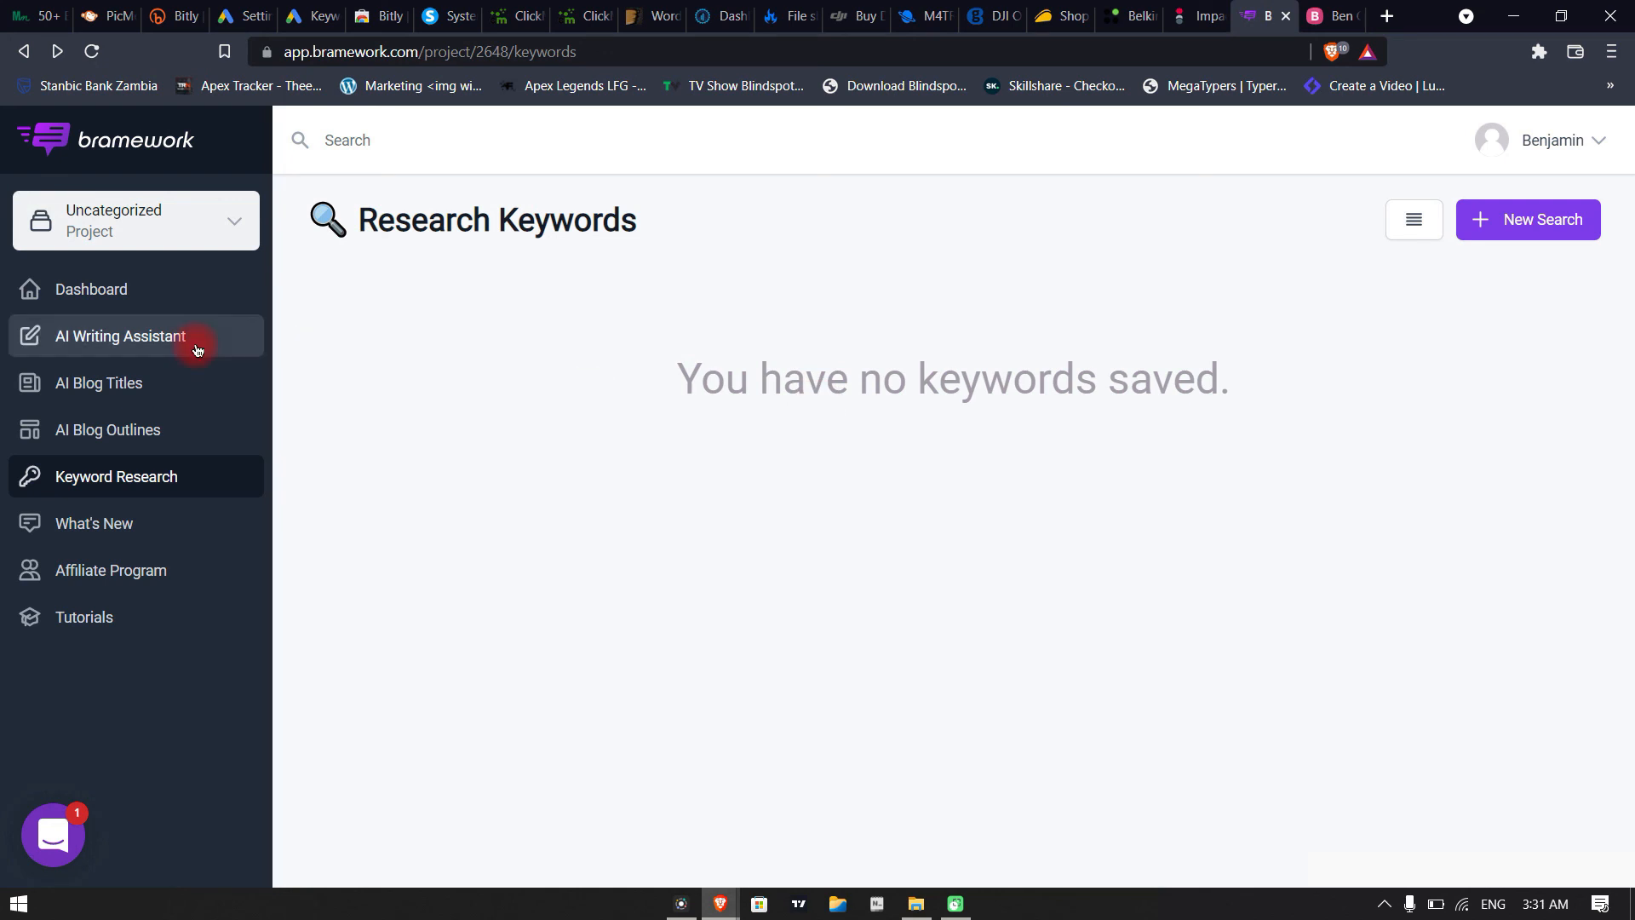
Look through the bengrinds.com posts once more and switch back to Bramework's Research Keywords page
click(1328, 19)
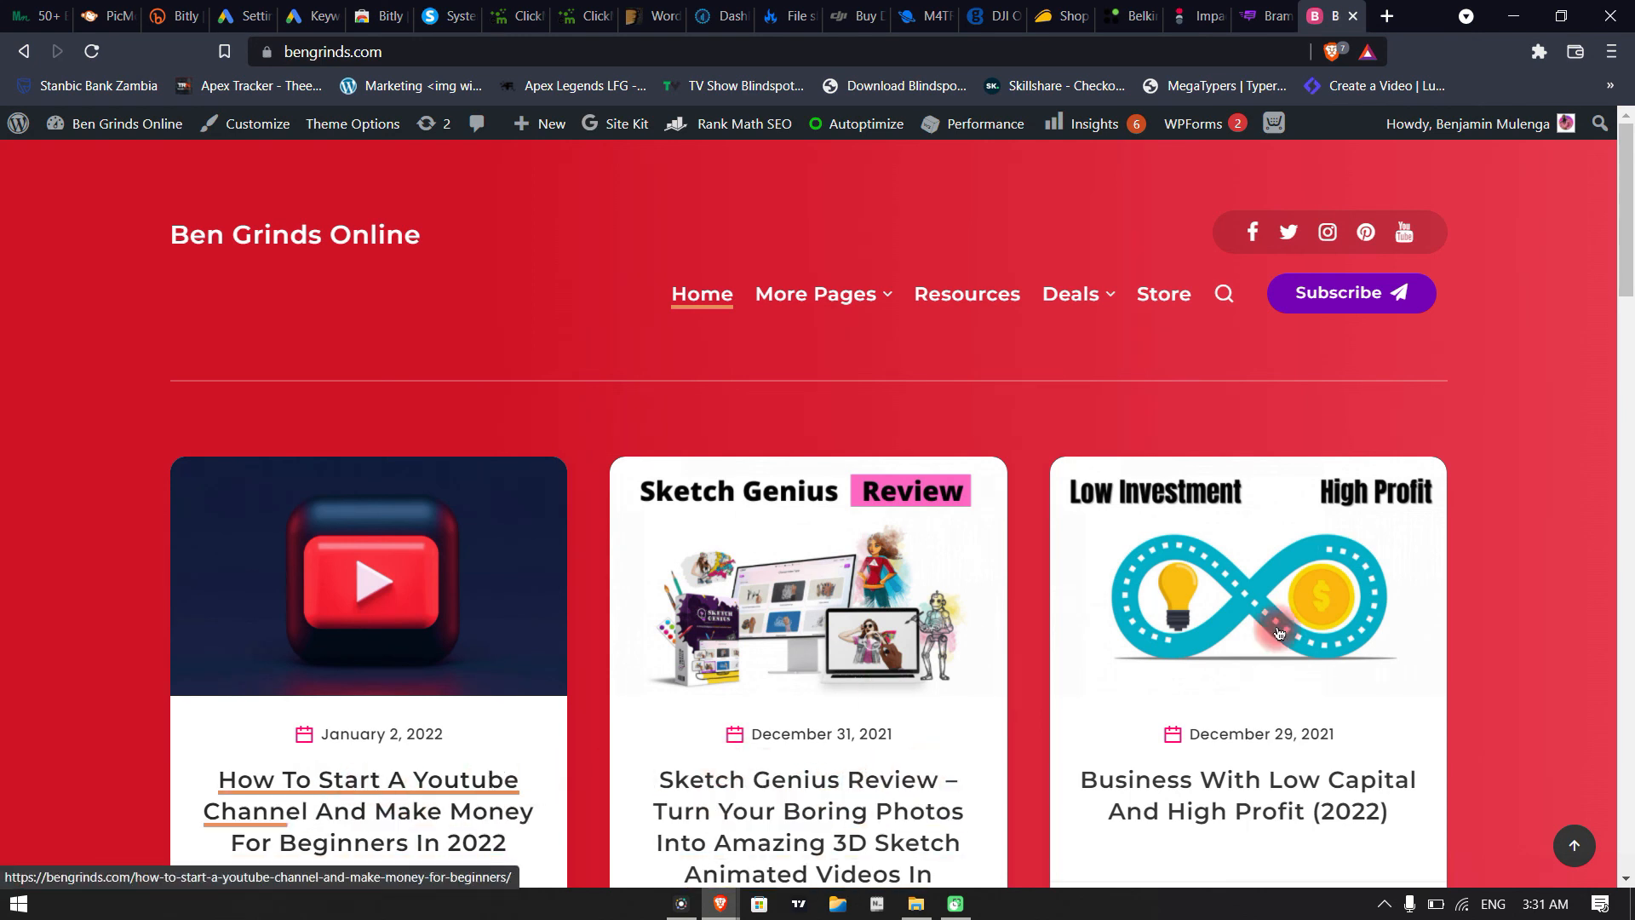
scroll(1062, 774, down, 5)
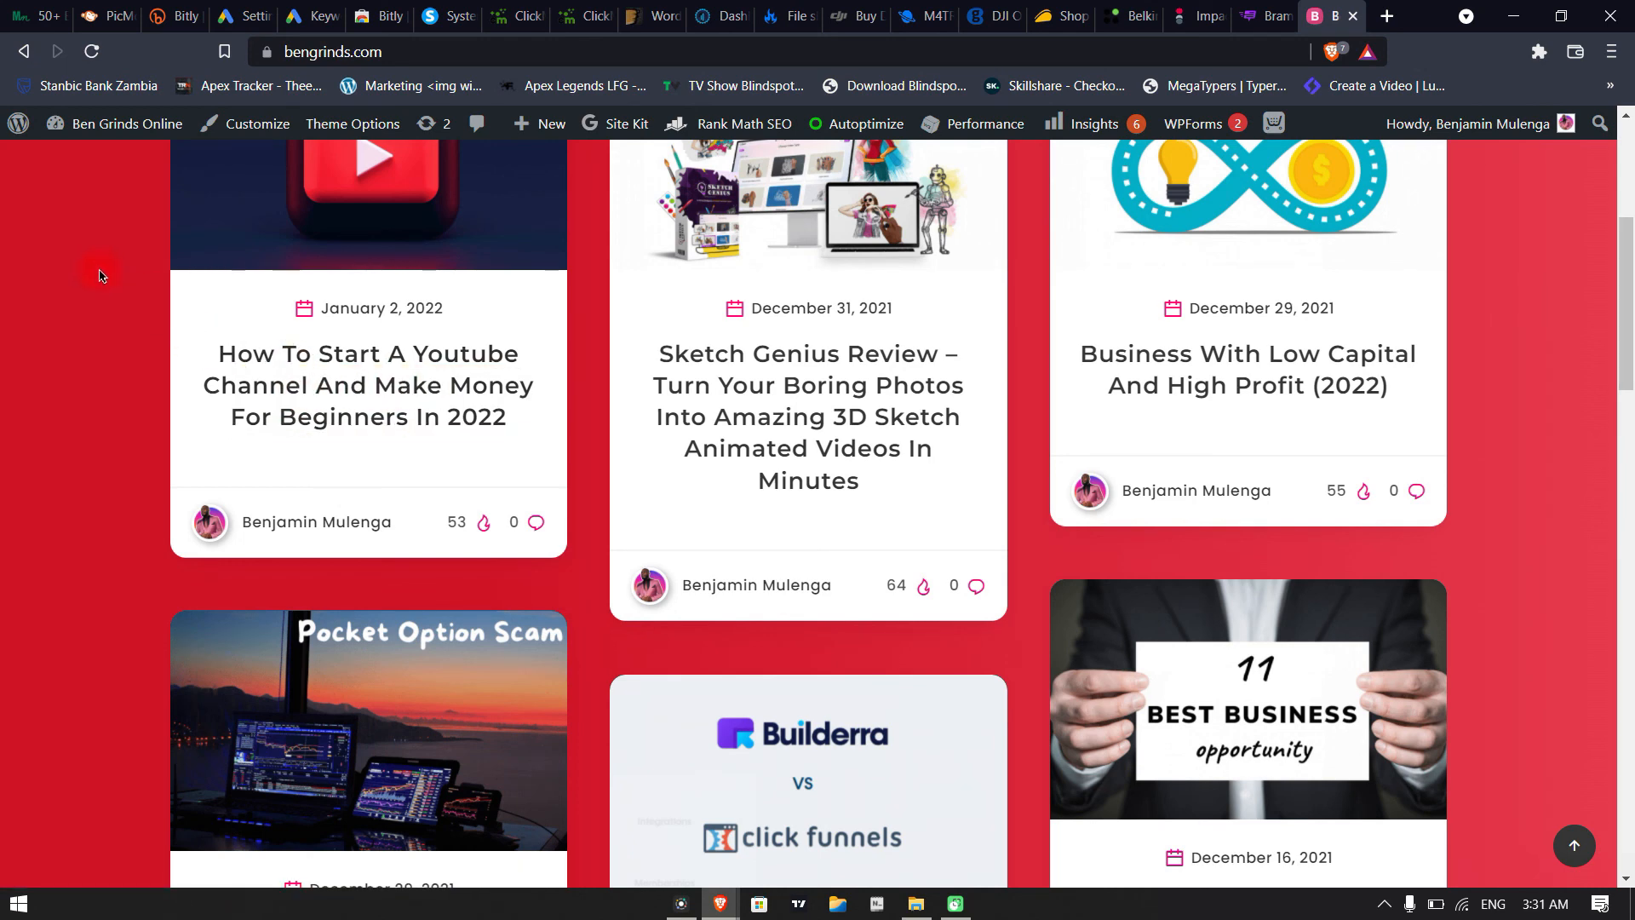
scroll(98, 275, down, 10)
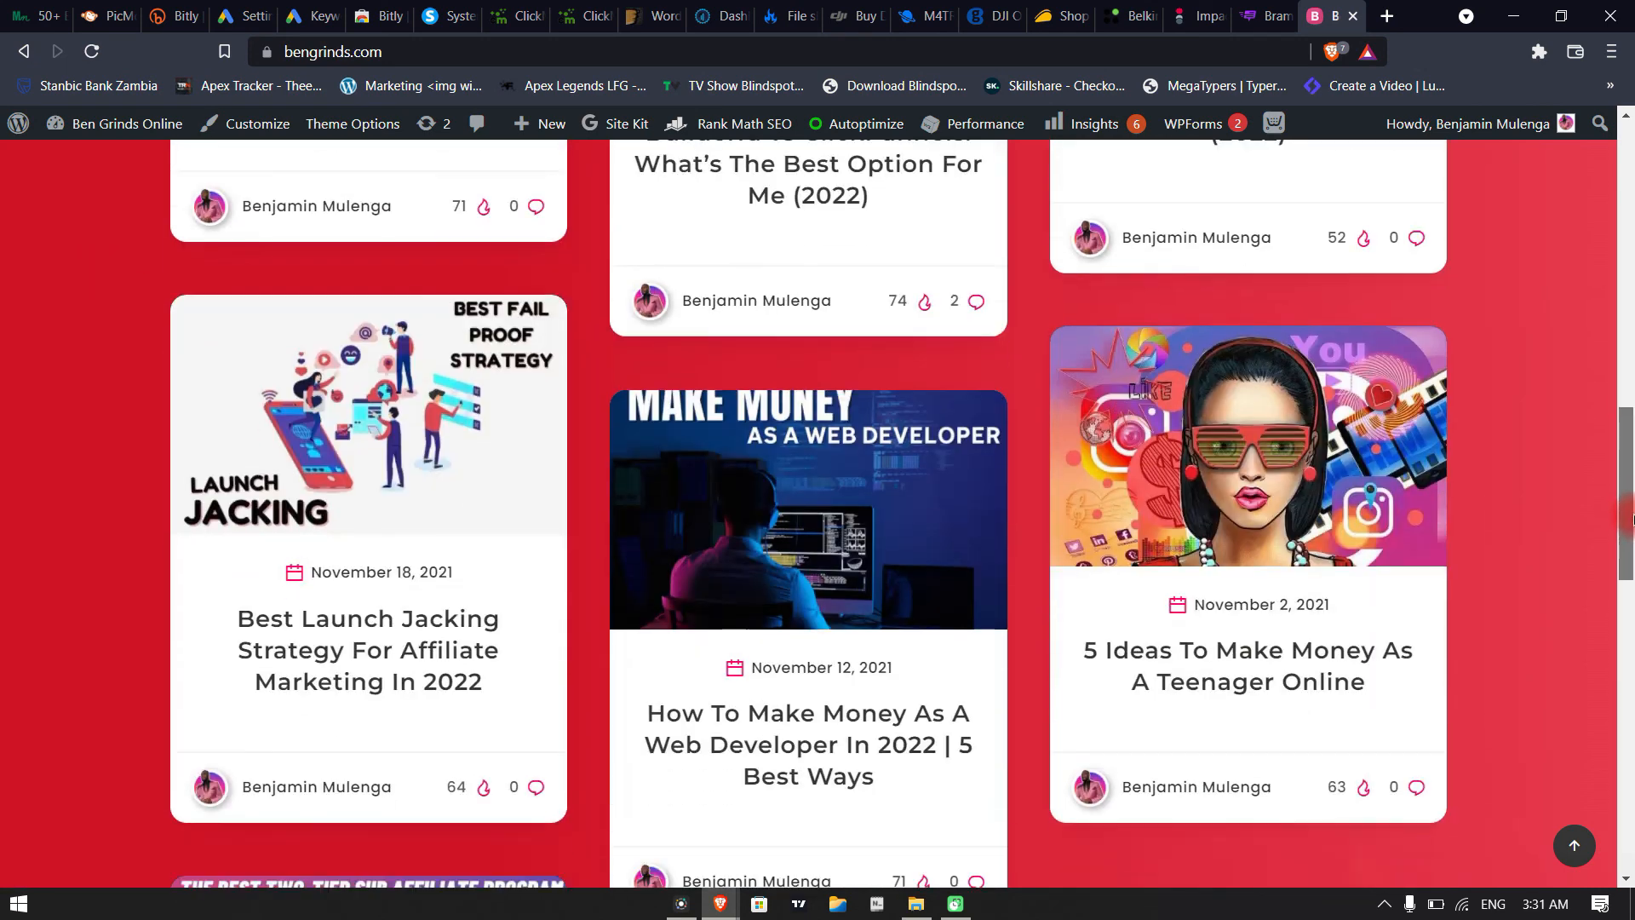
click(1264, 15)
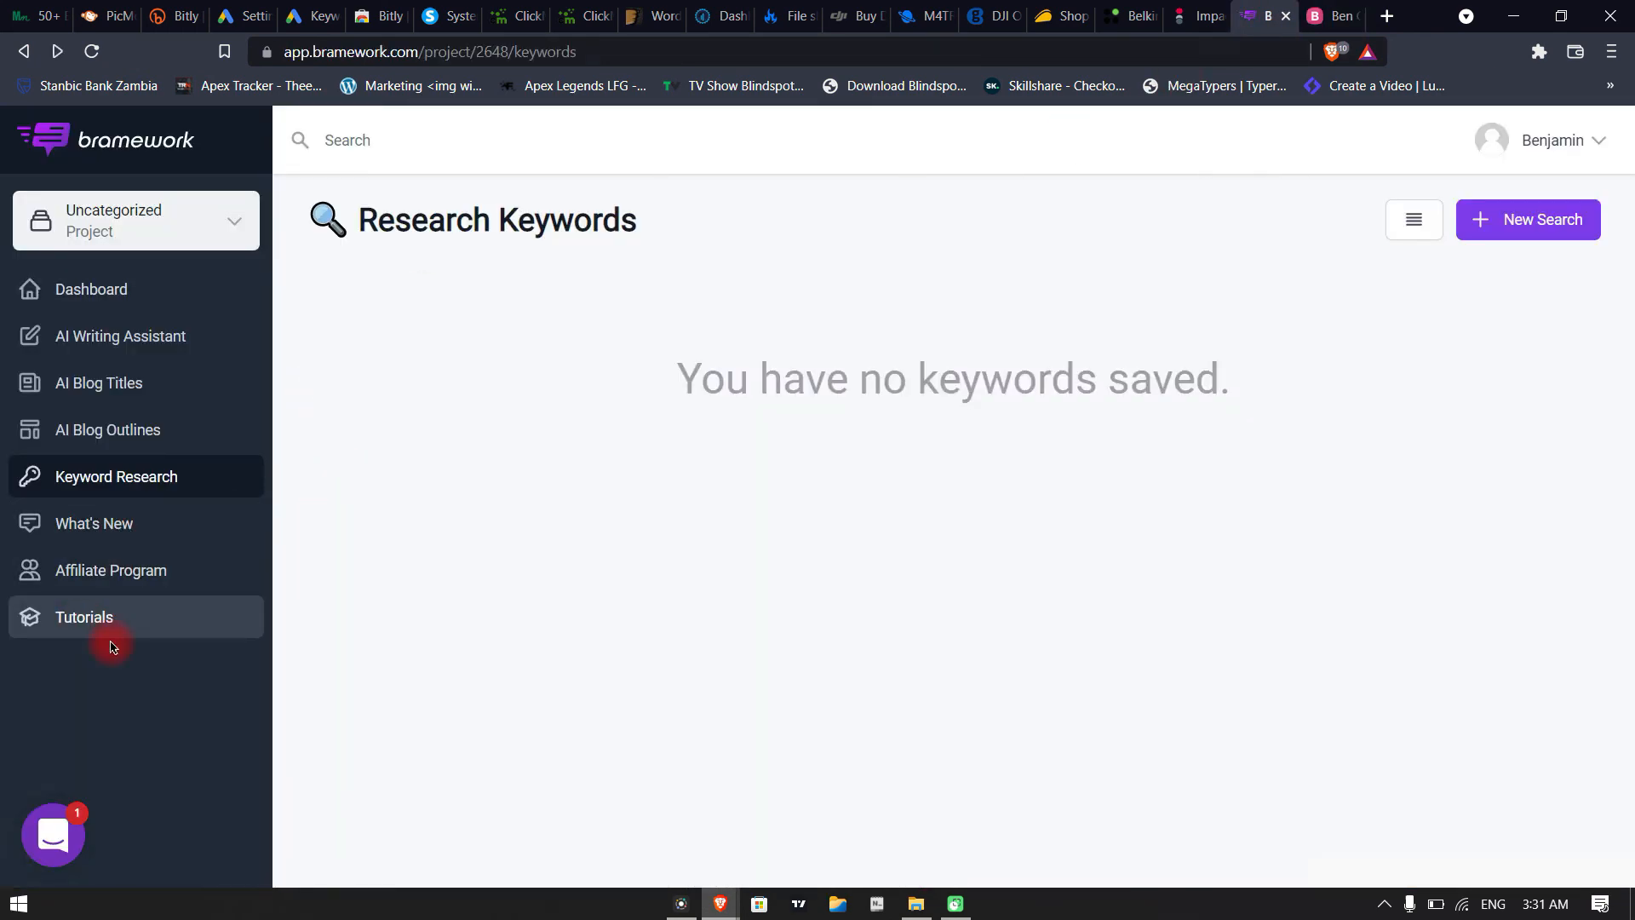